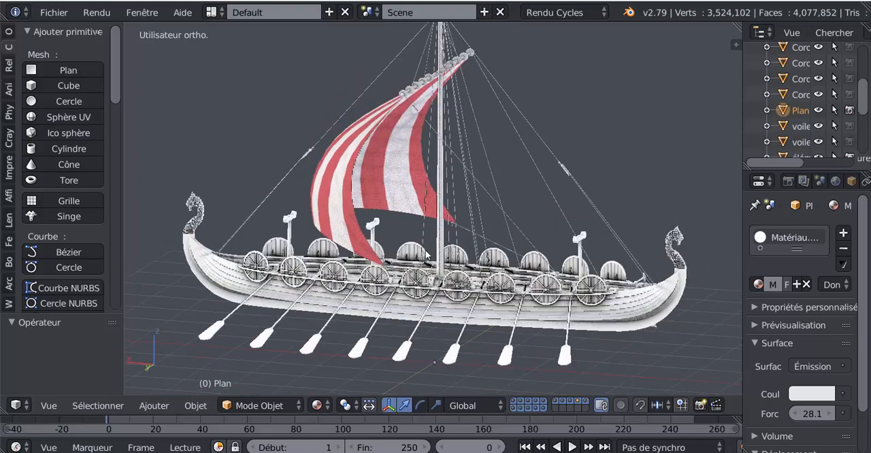
# Examine the Viking ship with the striped sail from several angles, including its hull, shields and oars.
pyautogui.scroll(4, 428, 253)
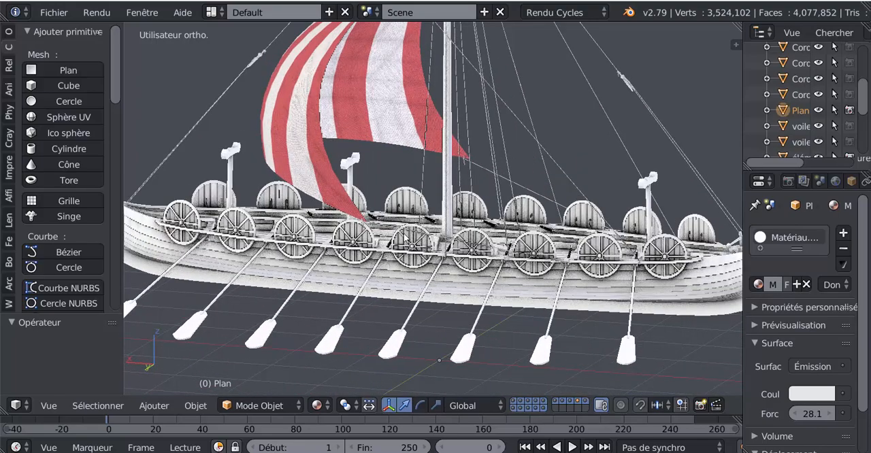
pyautogui.scroll(-3, 412, 240)
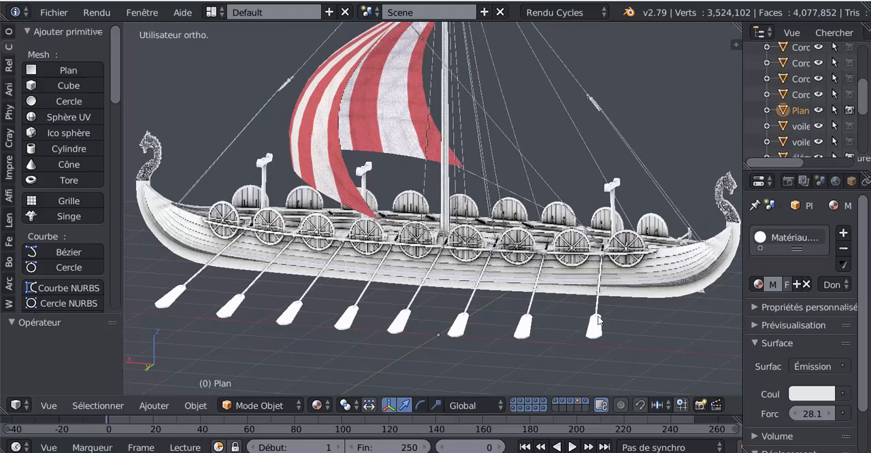
pyautogui.moveTo(601, 321); pyautogui.dragTo(561, 325, button='middle')
pyautogui.scroll(2, 454, 286)
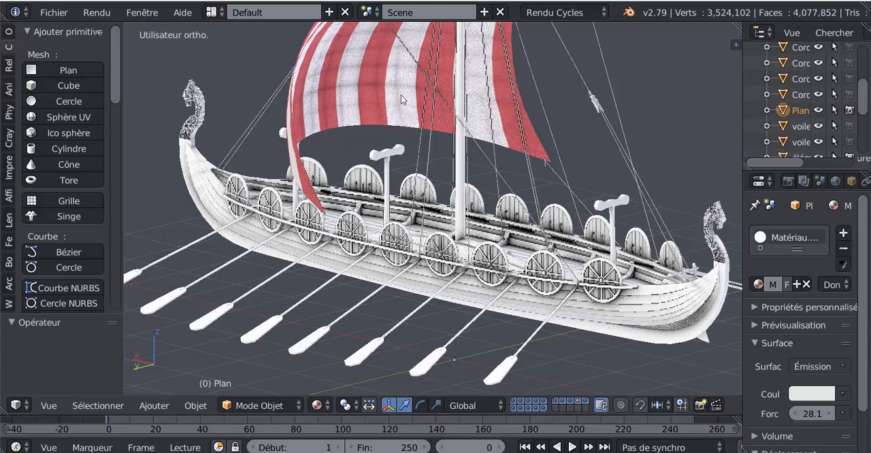
pyautogui.scroll(-1, 390, 149)
pyautogui.scroll(-2, 388, 144)
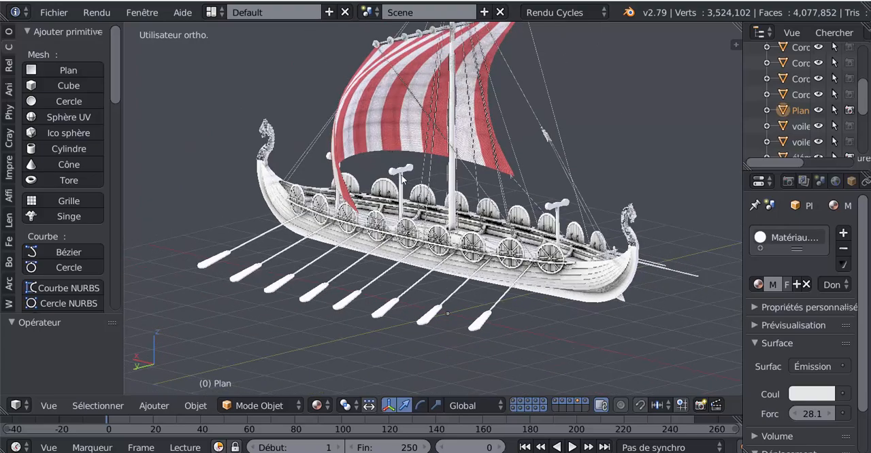
pyautogui.moveTo(440, 182); pyautogui.dragTo(533, 177, button='middle')
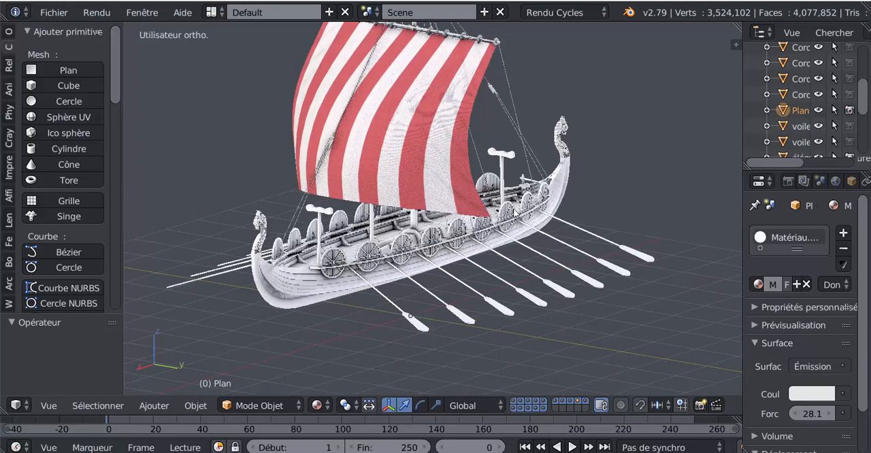
pyautogui.scroll(2, 514, 215)
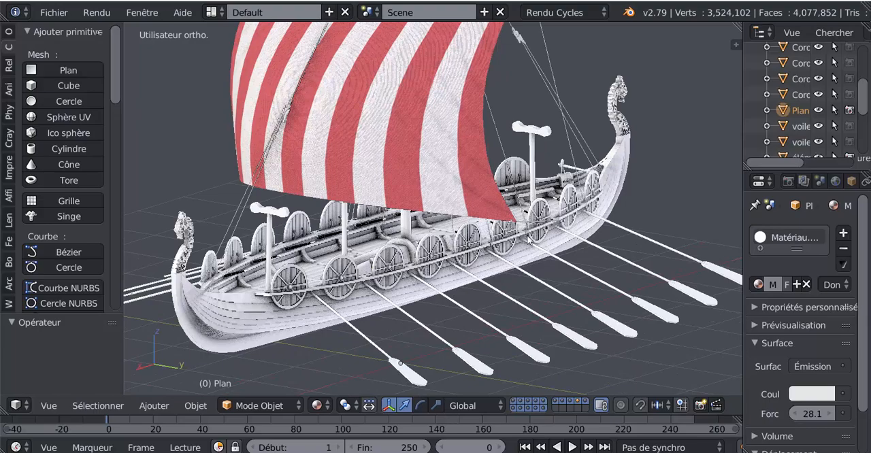
pyautogui.moveTo(659, 196); pyautogui.dragTo(655, 185, button='middle')
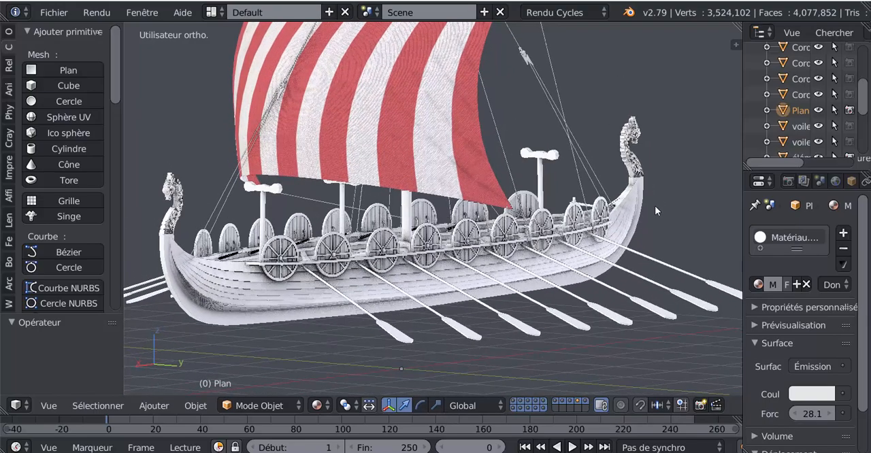
pyautogui.keyDown('shift'); pyautogui.moveTo(647, 233); pyautogui.dragTo(647, 233, button='middle'); pyautogui.keyUp('shift')
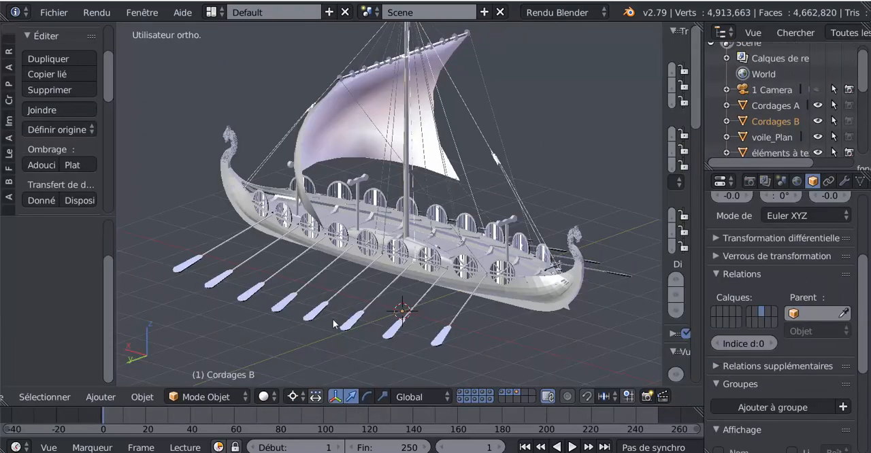
# Hide the 3D view's properties region to enlarge the workspace around the untextured ship.
pyautogui.moveTo(357, 334); pyautogui.dragTo(454, 332, button='middle')
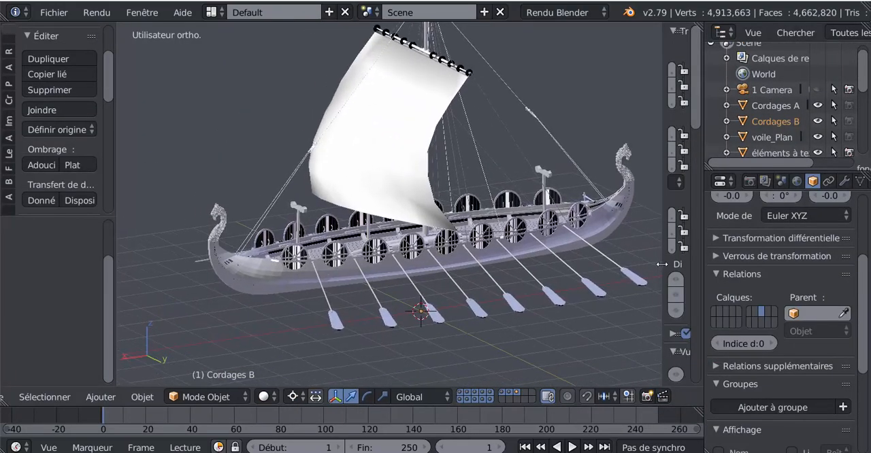
pyautogui.moveTo(662, 264); pyautogui.dragTo(736, 257)
pyautogui.moveTo(492, 265); pyautogui.dragTo(250, 344, button='middle')
pyautogui.scroll(2, 373, 303)
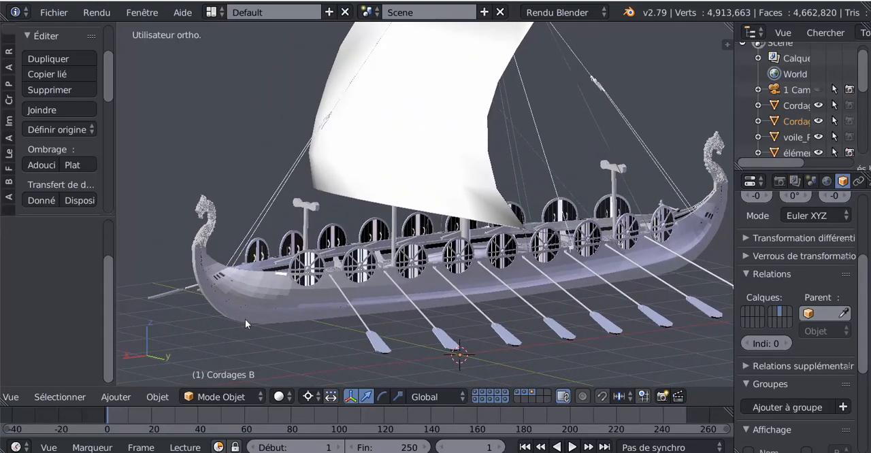
pyautogui.scroll(3, 285, 286)
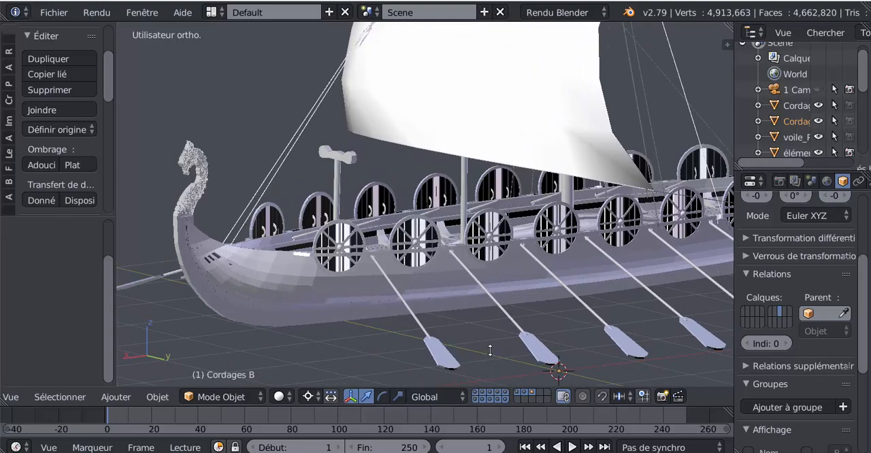
# Display only the layer containing the bare hull, hiding the sail, shields, oars and ropes.
pyautogui.click(483, 396)
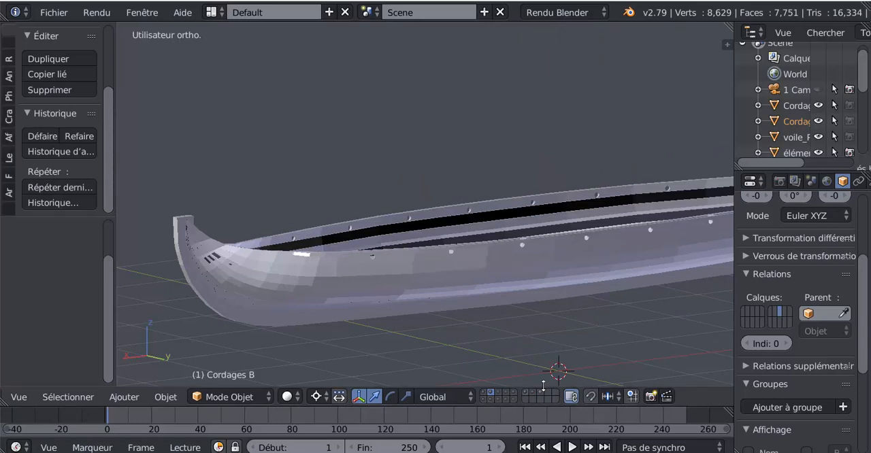
pyautogui.scroll(-3, 518, 357)
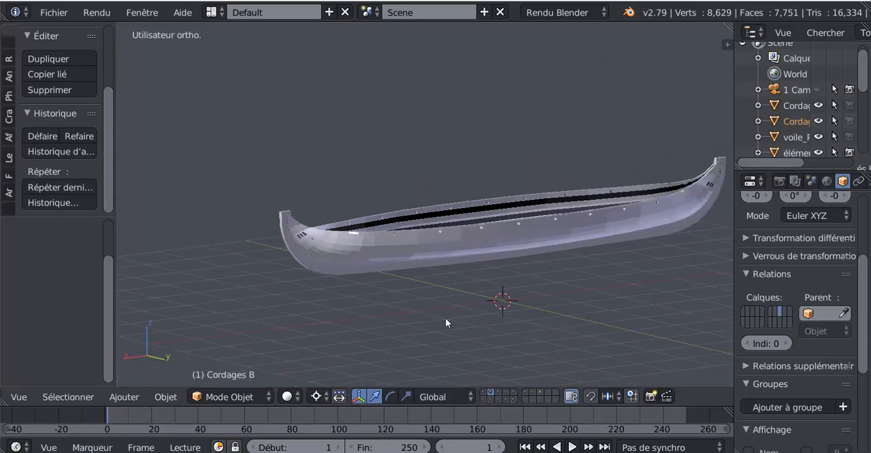
pyautogui.scroll(5, 385, 324)
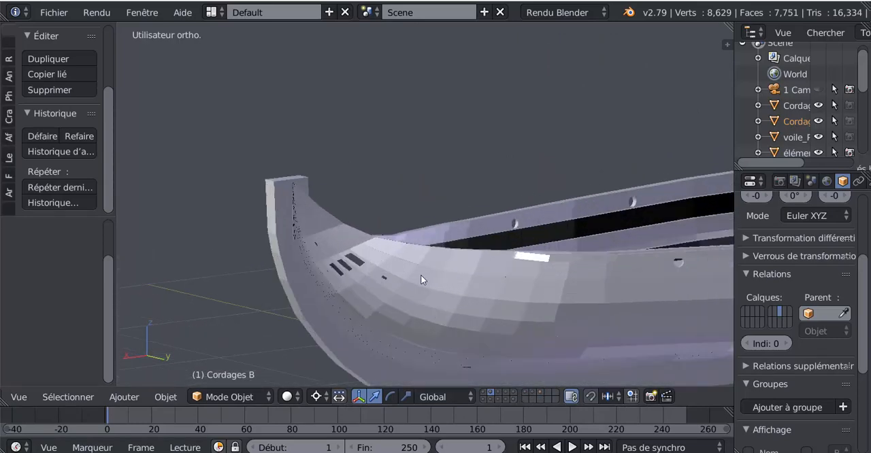
pyautogui.scroll(1, 420, 279)
pyautogui.scroll(2, 317, 291)
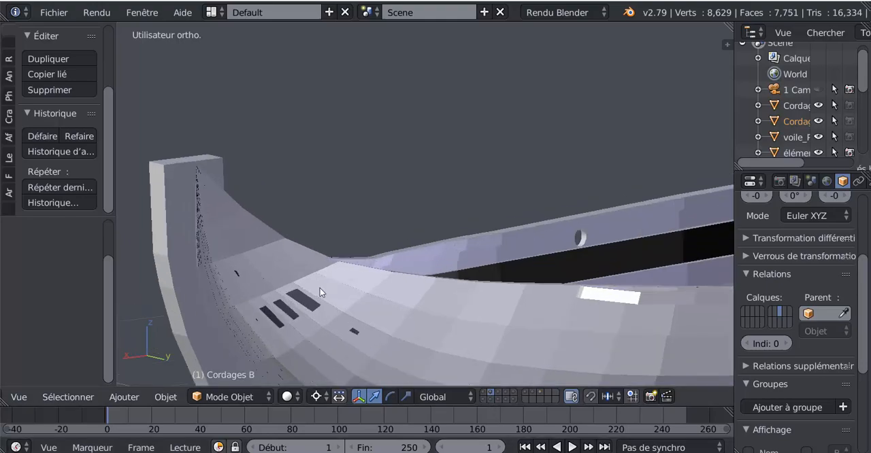
pyautogui.scroll(-1, 323, 293)
# Put the hull mesh in Edit Mode with face selection and close in on the planks near the bow.
pyautogui.rightClick(364, 339)
pyautogui.press('Tab')
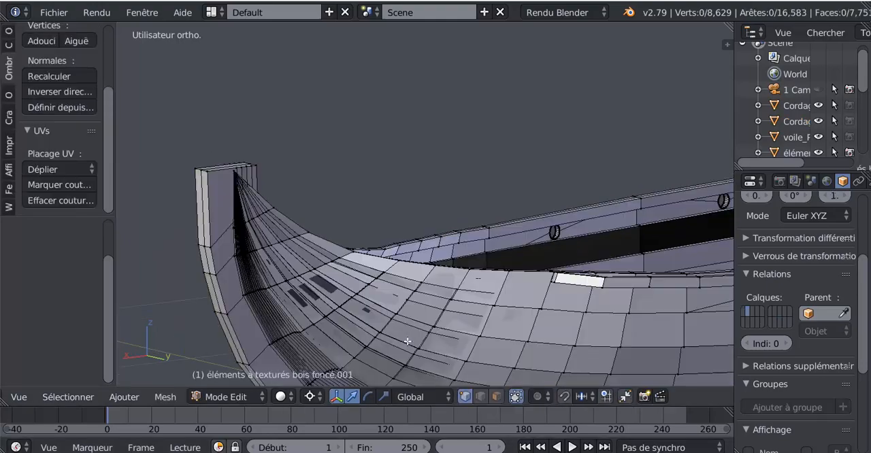
pyautogui.scroll(3, 419, 299)
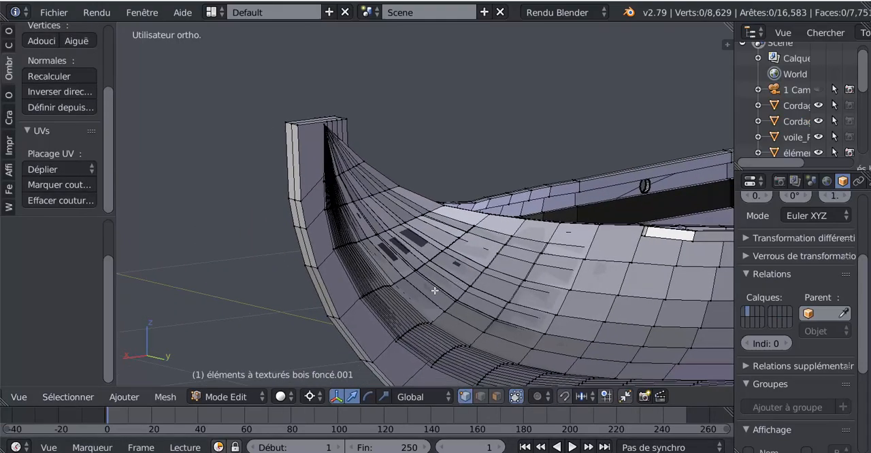
pyautogui.scroll(3, 386, 277)
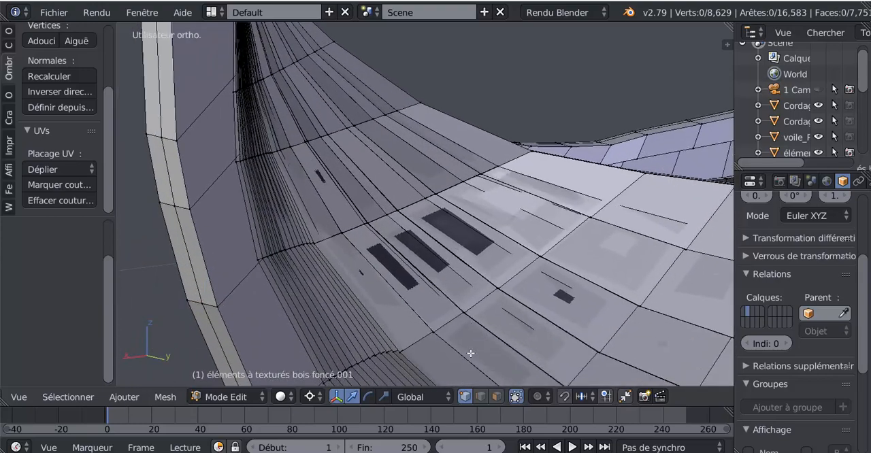
pyautogui.scroll(1, 501, 399)
pyautogui.click(501, 399)
pyautogui.scroll(1, 456, 234)
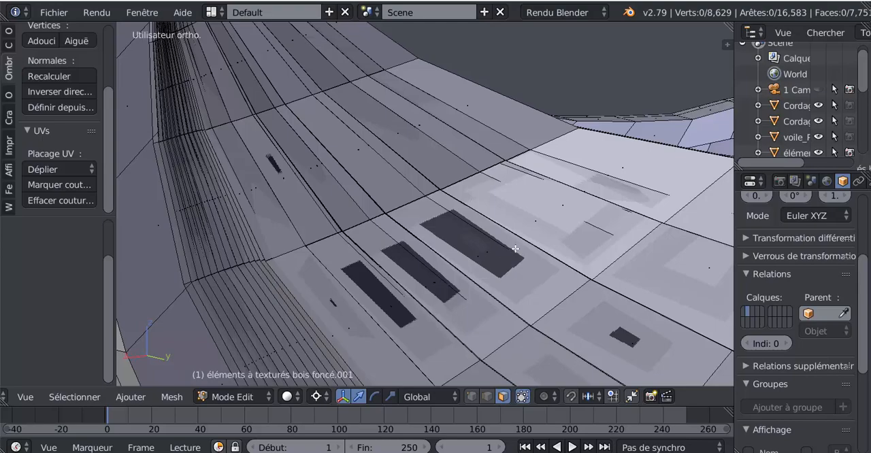
pyautogui.scroll(-9, 516, 248)
pyautogui.moveTo(489, 268); pyautogui.dragTo(449, 285, button='middle')
pyautogui.moveTo(388, 289); pyautogui.dragTo(442, 238, button='middle')
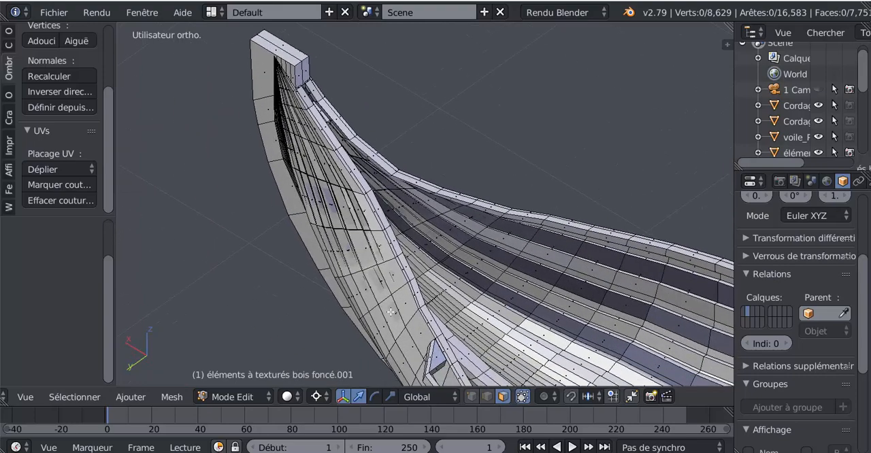
pyautogui.click(173, 397)
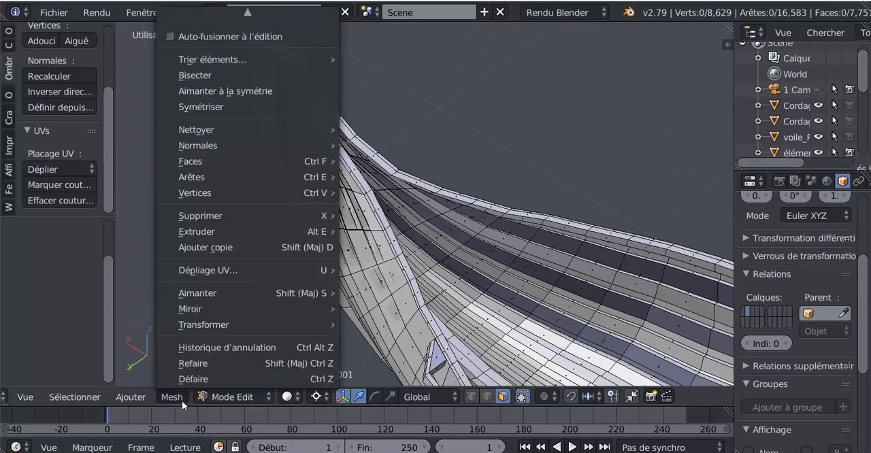
pyautogui.moveTo(192, 215)
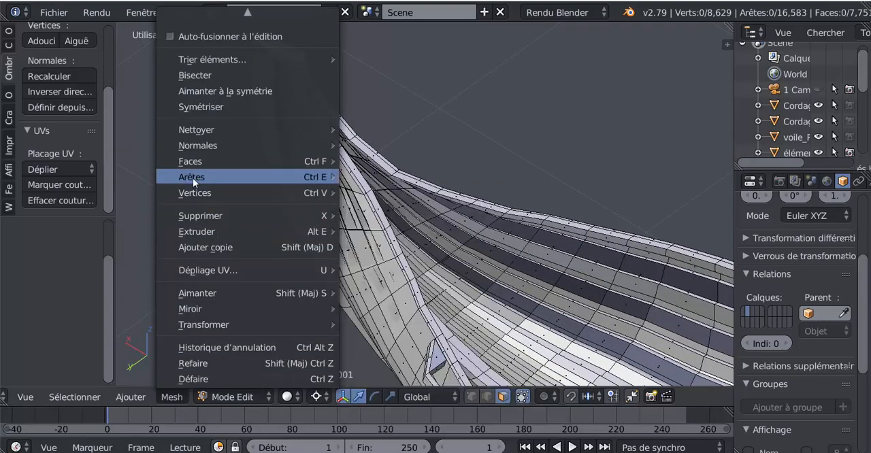
pyautogui.moveTo(194, 161)
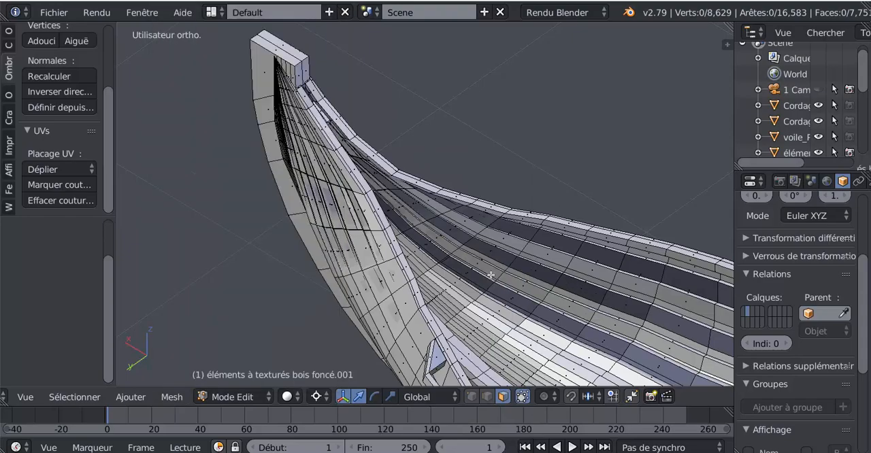
# Examine the hull planks near the bow from inside and outside for overlapping or misplaced faces.
pyautogui.moveTo(367, 282); pyautogui.dragTo(488, 288, button='middle')
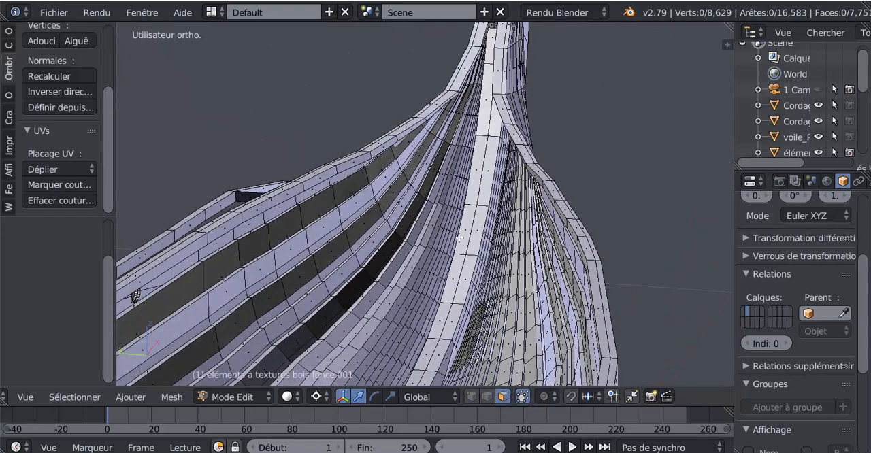
pyautogui.moveTo(460, 236); pyautogui.dragTo(432, 209, button='middle')
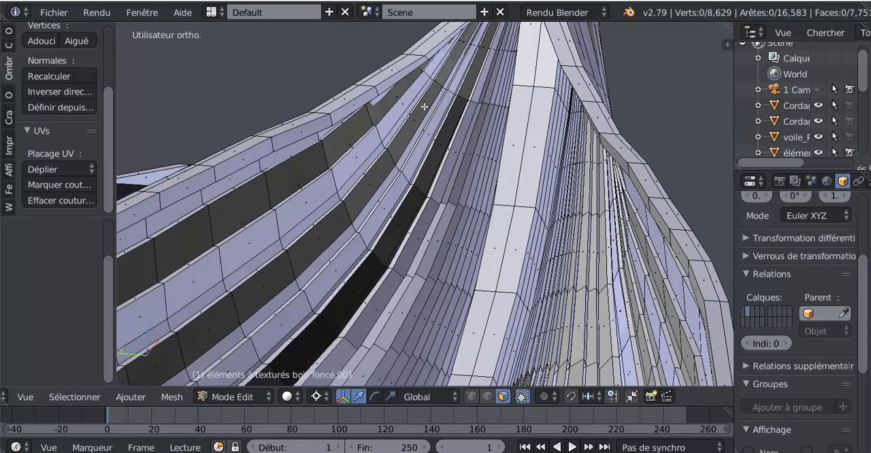
pyautogui.scroll(-2, 434, 141)
pyautogui.moveTo(425, 136); pyautogui.dragTo(417, 235, button='middle')
pyautogui.scroll(3, 406, 152)
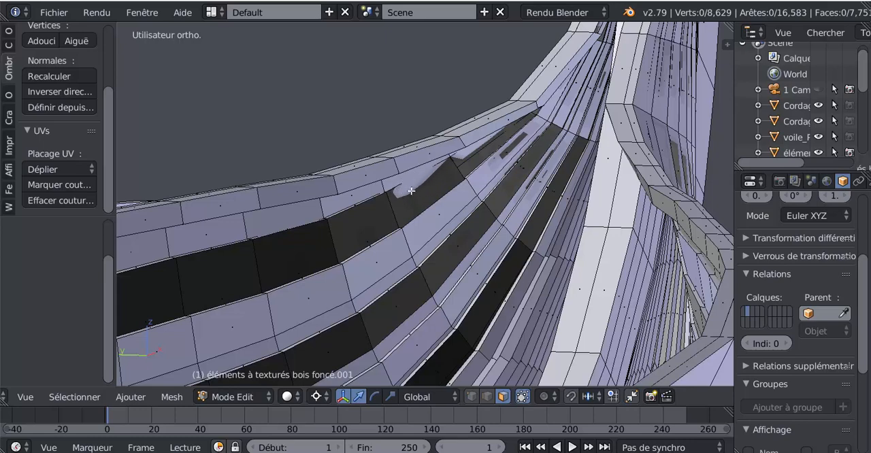
pyautogui.scroll(-3, 462, 197)
pyautogui.moveTo(429, 218); pyautogui.dragTo(338, 267, button='middle')
pyautogui.moveTo(505, 228); pyautogui.dragTo(476, 231, button='middle')
pyautogui.moveTo(566, 215); pyautogui.dragTo(642, 198, button='middle')
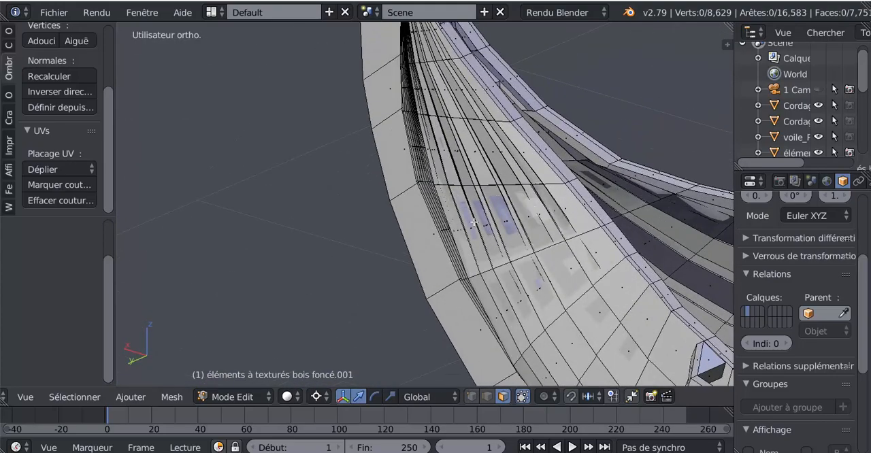
# Select the three neighbouring plank faces with large dark patches near the bow and the face with the smaller patch behind them.
pyautogui.moveTo(474, 222); pyautogui.dragTo(443, 243, button='middle')
pyautogui.rightClick(418, 237)
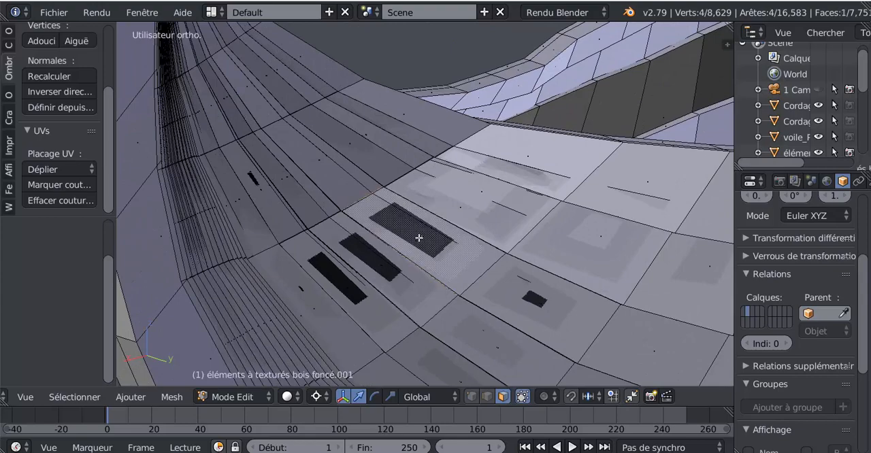
pyautogui.keyDown('shift'); pyautogui.rightClick(369, 267); pyautogui.keyUp('shift')
pyautogui.keyDown('shift'); pyautogui.rightClick(344, 281); pyautogui.keyUp('shift')
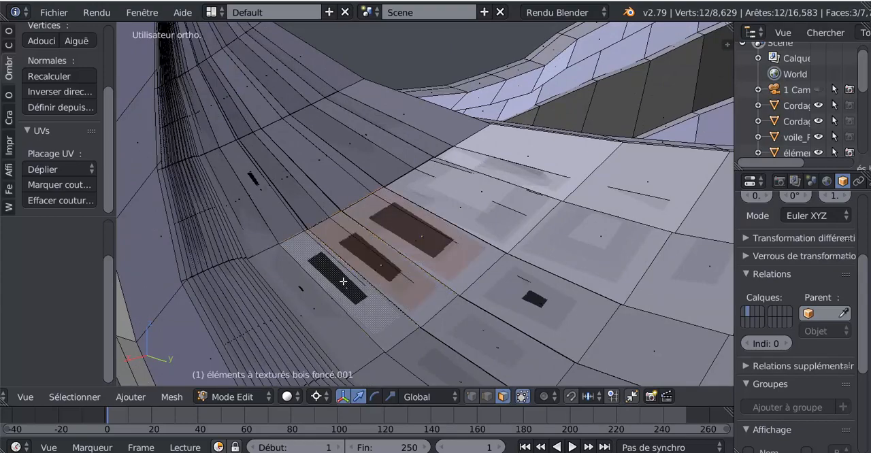
pyautogui.keyDown('shift'); pyautogui.rightClick(555, 305); pyautogui.keyUp('shift')
# Add the two faces with tiny dark patches beside the large ones, closer to the stem, to the selection.
pyautogui.keyDown('shift'); pyautogui.moveTo(285, 283); pyautogui.dragTo(366, 152, button='middle'); pyautogui.keyUp('shift')
pyautogui.scroll(4, 451, 272)
pyautogui.keyDown('shift'); pyautogui.rightClick(420, 235); pyautogui.keyUp('shift')
pyautogui.scroll(-3, 421, 234)
pyautogui.scroll(3, 418, 195)
pyautogui.keyDown('shift'); pyautogui.rightClick(388, 198); pyautogui.keyUp('shift')
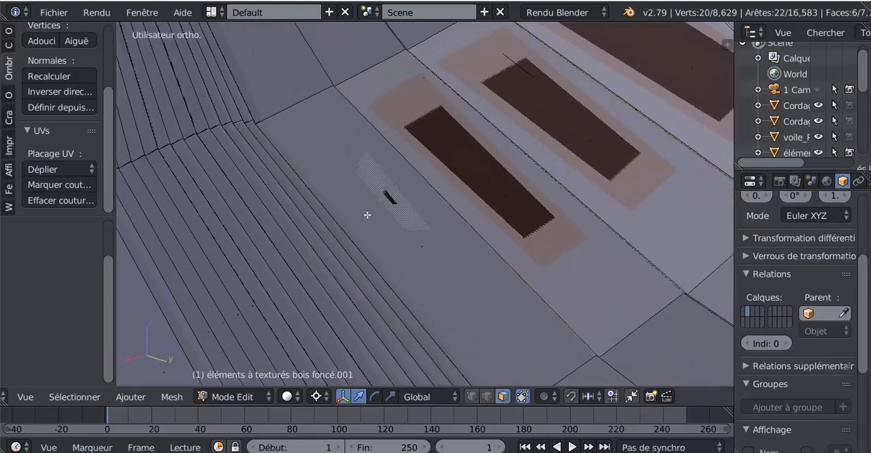
pyautogui.scroll(-5, 346, 229)
pyautogui.scroll(-2, 435, 262)
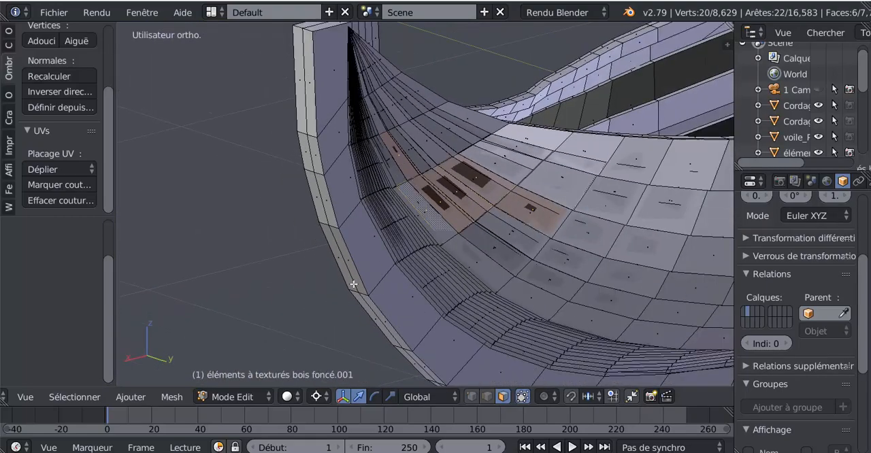
# Extend the selection with the three large-patch faces and the small-patch face behind them on the bow's opposite side.
pyautogui.moveTo(355, 287); pyautogui.dragTo(558, 280, button='middle')
pyautogui.scroll(5, 462, 267)
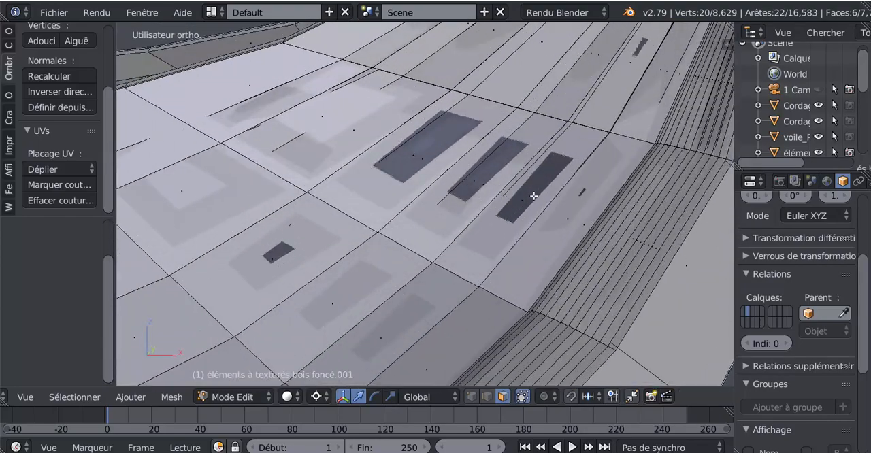
pyautogui.keyDown('shift'); pyautogui.rightClick(536, 184); pyautogui.keyUp('shift')
pyautogui.keyDown('shift'); pyautogui.rightClick(479, 172); pyautogui.keyUp('shift')
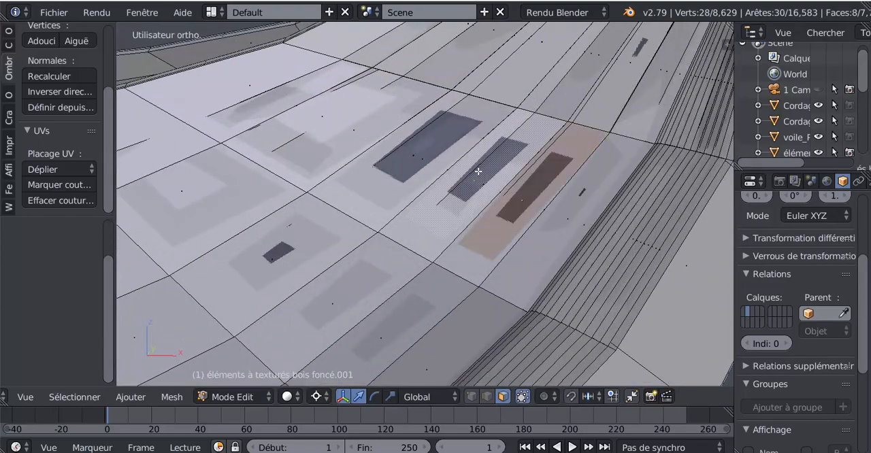
pyautogui.keyDown('shift'); pyautogui.rightClick(440, 141); pyautogui.keyUp('shift')
pyautogui.keyDown('shift'); pyautogui.rightClick(279, 251); pyautogui.keyUp('shift')
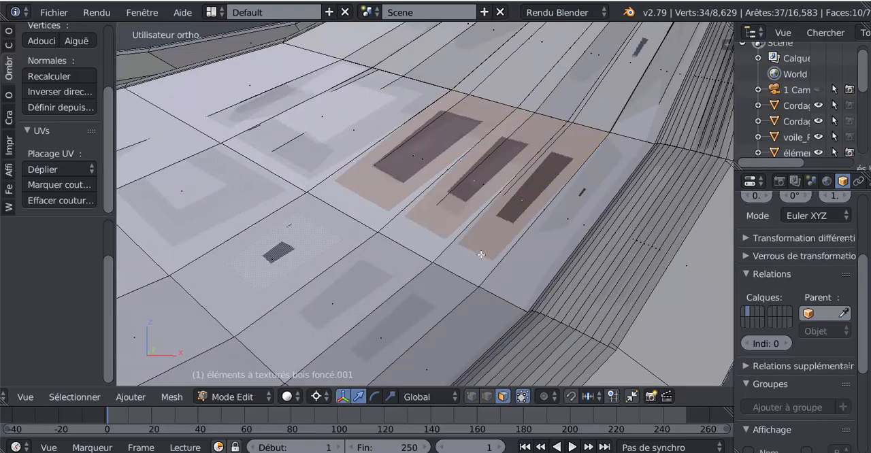
# Add the face with the tiny dark patch, closer to the stem on this side of the bow, to the selection.
pyautogui.moveTo(481, 255); pyautogui.dragTo(518, 226, button='middle')
pyautogui.keyDown('shift'); pyautogui.rightClick(528, 201); pyautogui.keyUp('shift')
pyautogui.scroll(-8, 451, 282)
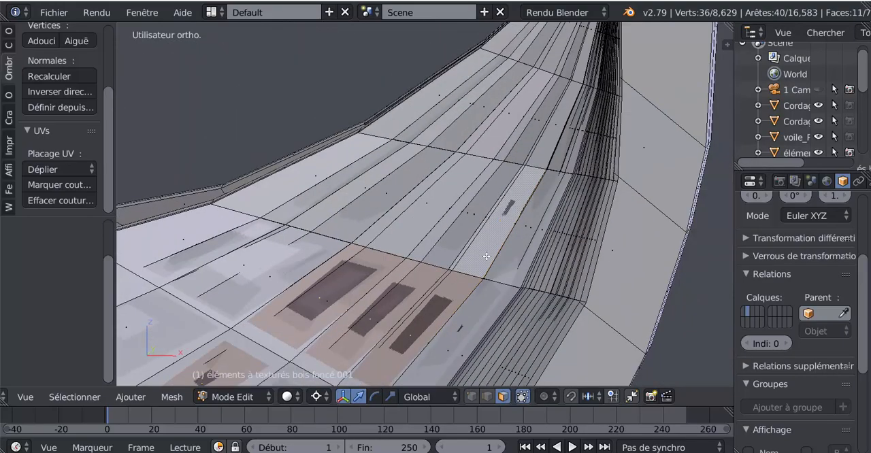
pyautogui.scroll(10, 450, 283)
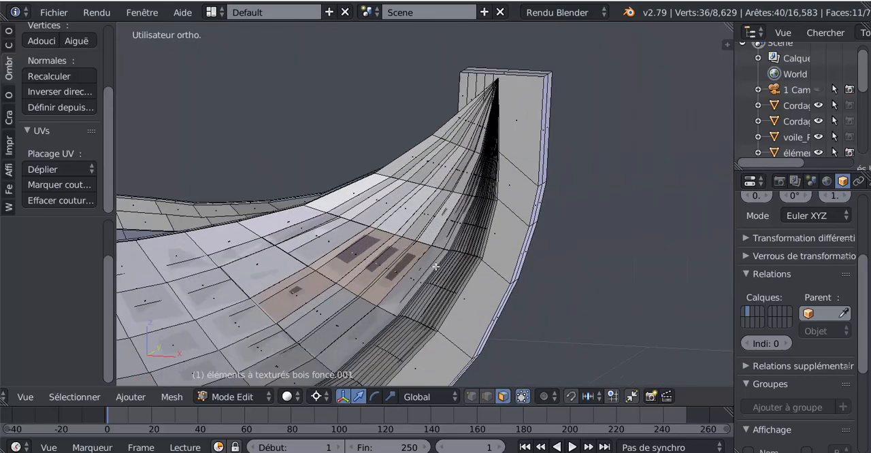
pyautogui.scroll(-10, 480, 263)
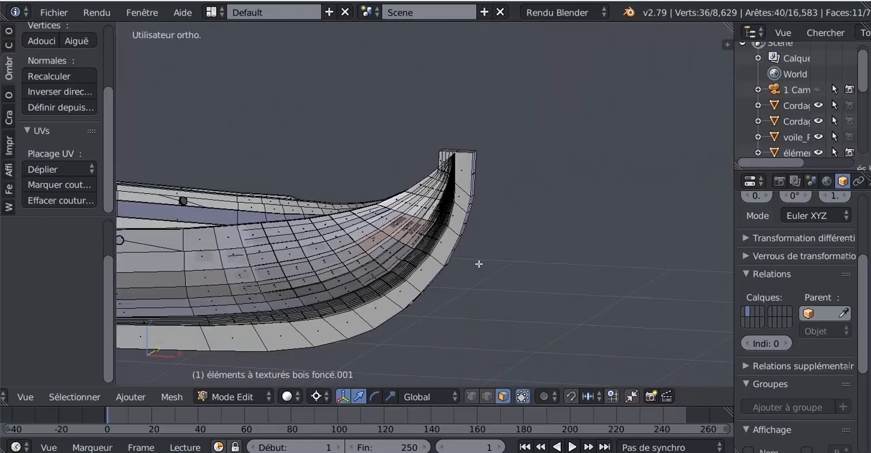
# At the hull's opposite end, add the small-patch face and the three neighbouring large-patch faces on one side to the selection.
pyautogui.moveTo(583, 295); pyautogui.dragTo(560, 279, button='middle')
pyautogui.scroll(4, 592, 297)
pyautogui.scroll(8, 450, 261)
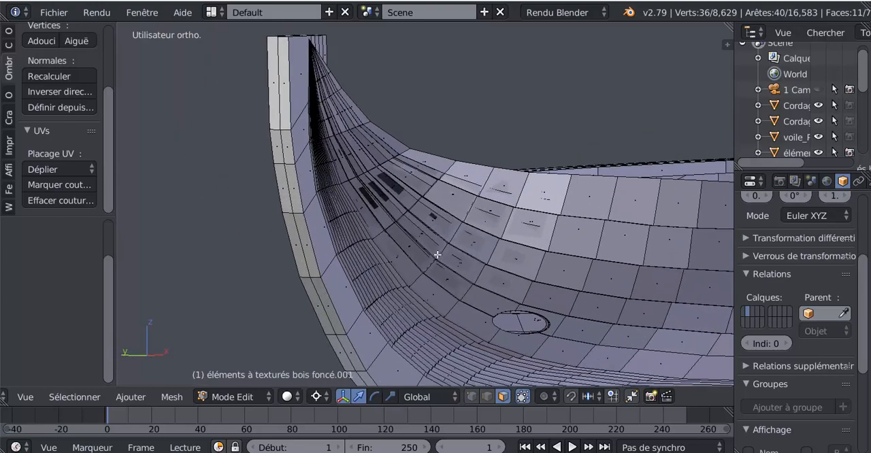
pyautogui.scroll(3, 438, 255)
pyautogui.keyDown('shift'); pyautogui.moveTo(438, 255); pyautogui.dragTo(520, 286, button='middle'); pyautogui.keyUp('shift')
pyautogui.scroll(1, 520, 286)
pyautogui.scroll(2, 520, 287)
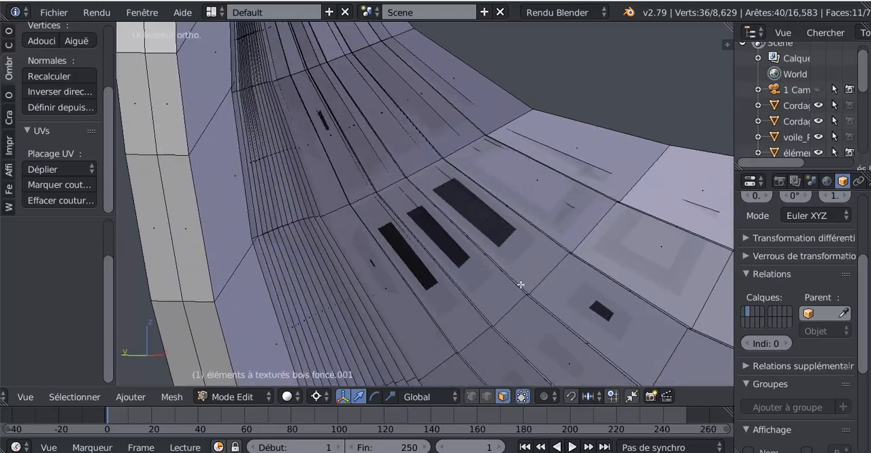
pyautogui.keyDown('shift'); pyautogui.rightClick(604, 313); pyautogui.keyUp('shift')
pyautogui.keyDown('shift'); pyautogui.rightClick(484, 227); pyautogui.keyUp('shift')
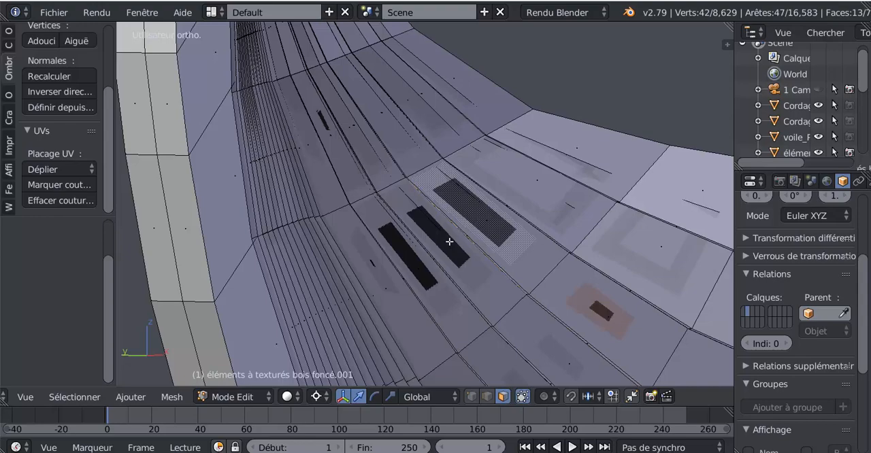
pyautogui.keyDown('shift'); pyautogui.rightClick(449, 242); pyautogui.keyUp('shift')
pyautogui.keyDown('shift'); pyautogui.rightClick(402, 256); pyautogui.keyUp('shift')
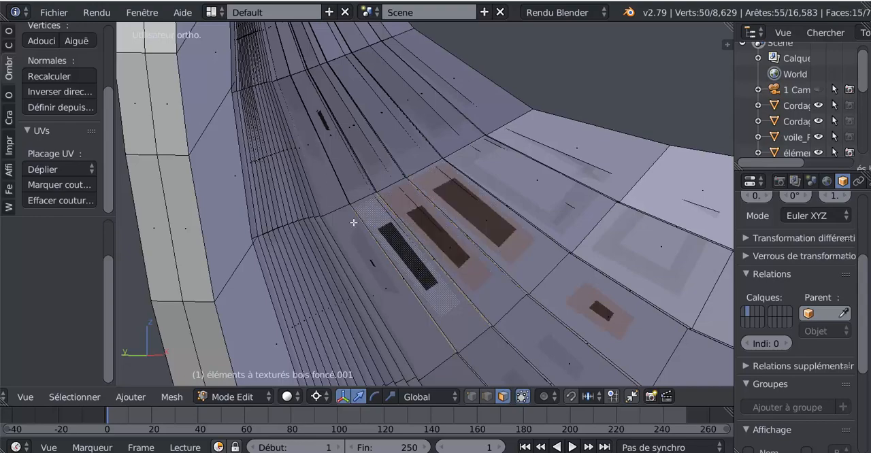
# Add the two faces with tiny dark patches nearer the stem on the same side to the selection.
pyautogui.scroll(2, 388, 245)
pyautogui.keyDown('shift'); pyautogui.moveTo(391, 247); pyautogui.dragTo(490, 160, button='middle'); pyautogui.keyUp('shift')
pyautogui.scroll(3, 401, 187)
pyautogui.keyDown('shift'); pyautogui.rightClick(338, 120); pyautogui.keyUp('shift')
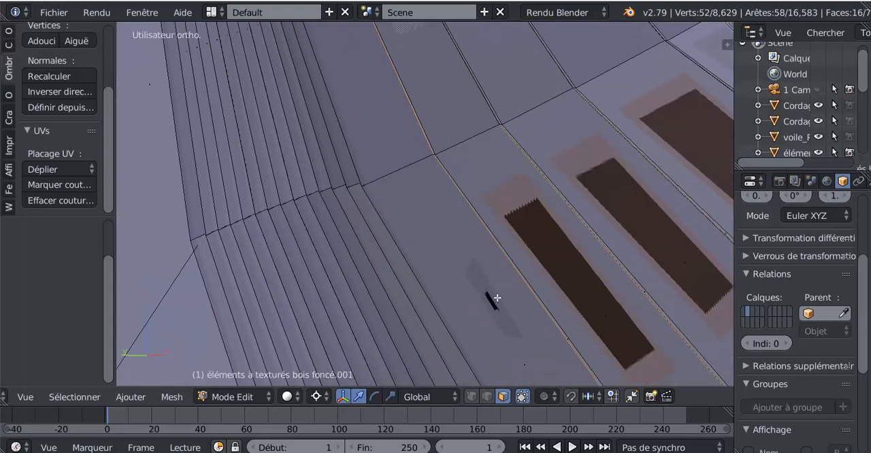
pyautogui.keyDown('shift'); pyautogui.rightClick(487, 298); pyautogui.keyUp('shift')
pyautogui.scroll(-5, 490, 300)
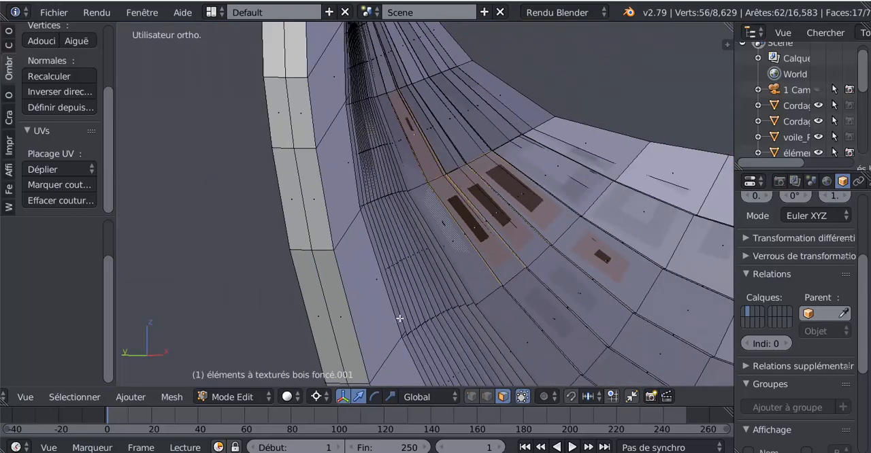
# On the other side of this end, add the small-patch face, the three large-patch faces and the tiny-patch face to the selection.
pyautogui.moveTo(399, 319); pyautogui.dragTo(497, 209, button='middle')
pyautogui.keyDown('shift'); pyautogui.rightClick(497, 209); pyautogui.keyUp('shift')
pyautogui.keyDown('shift'); pyautogui.rightClick(597, 161); pyautogui.keyUp('shift')
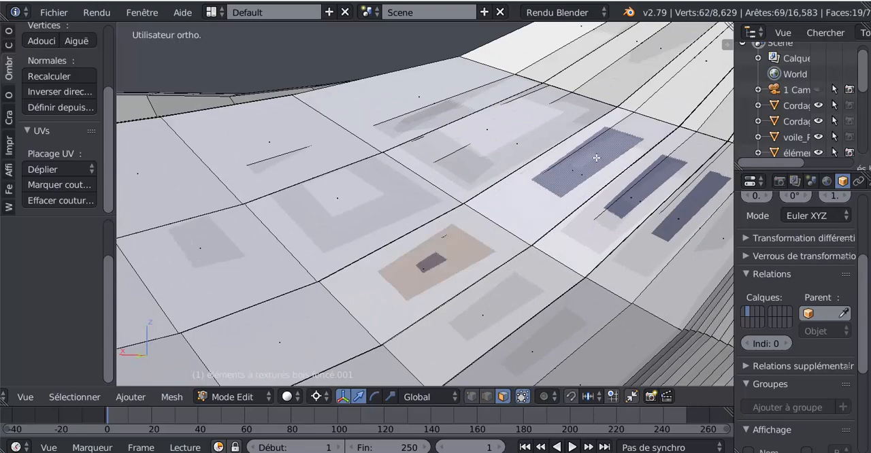
pyautogui.keyDown('shift'); pyautogui.rightClick(645, 189); pyautogui.keyUp('shift')
pyautogui.keyDown('shift'); pyautogui.rightClick(685, 215); pyautogui.keyUp('shift')
pyautogui.moveTo(688, 220); pyautogui.dragTo(625, 243, button='middle')
pyautogui.scroll(7, 626, 243)
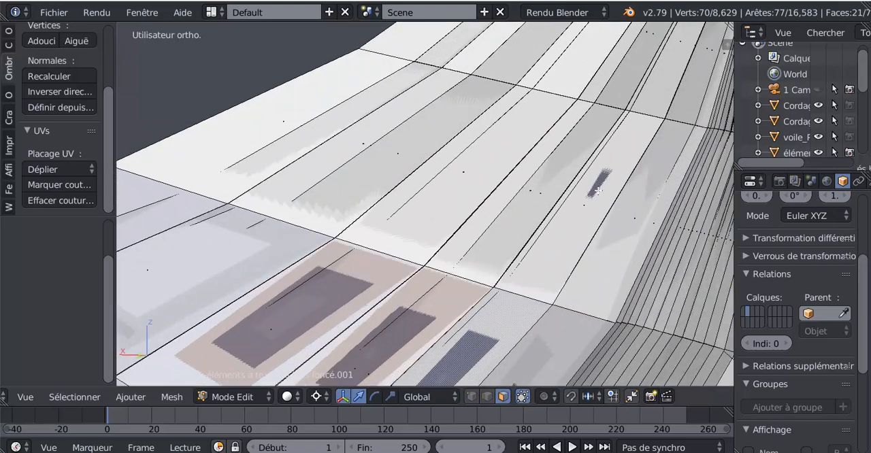
pyautogui.keyDown('shift'); pyautogui.rightClick(601, 182); pyautogui.keyUp('shift')
pyautogui.scroll(-8, 524, 255)
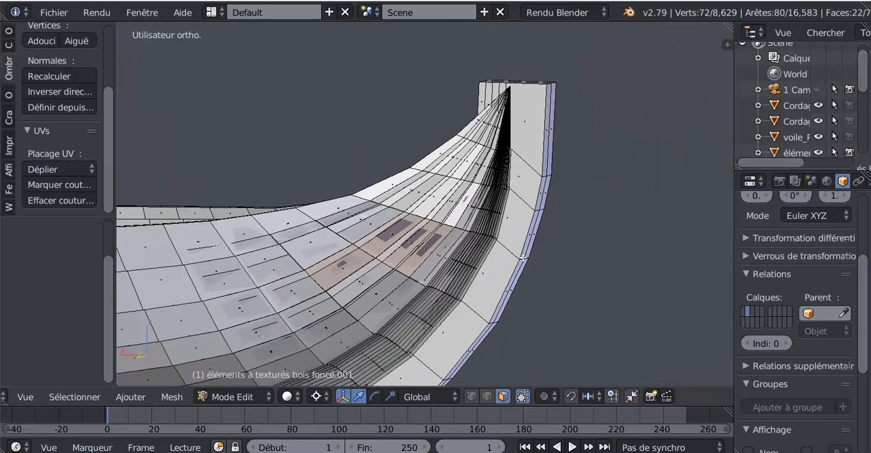
# Flip the normals of all the selected hull faces.
pyautogui.moveTo(460, 269); pyautogui.dragTo(403, 252, button='middle')
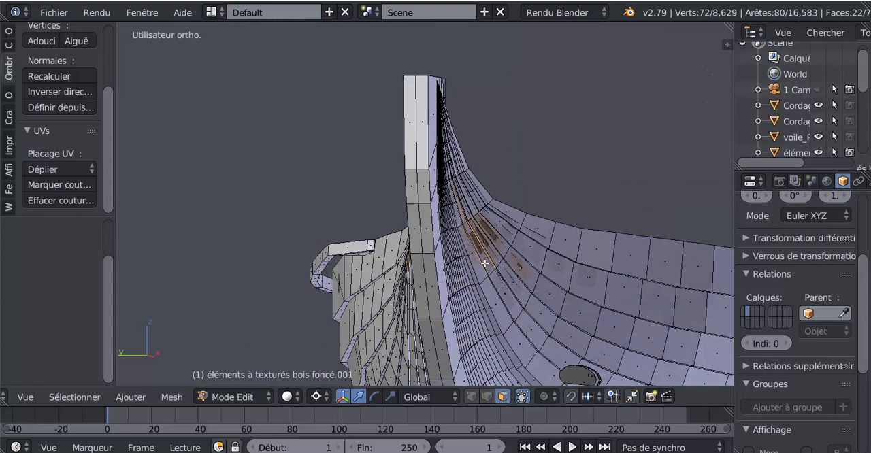
pyautogui.moveTo(485, 263); pyautogui.dragTo(492, 264, button='middle')
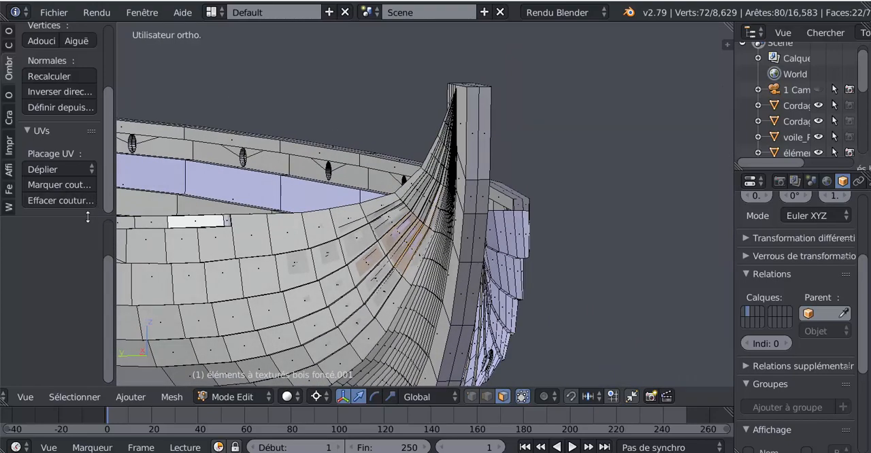
pyautogui.moveTo(88, 216); pyautogui.dragTo(75, 321)
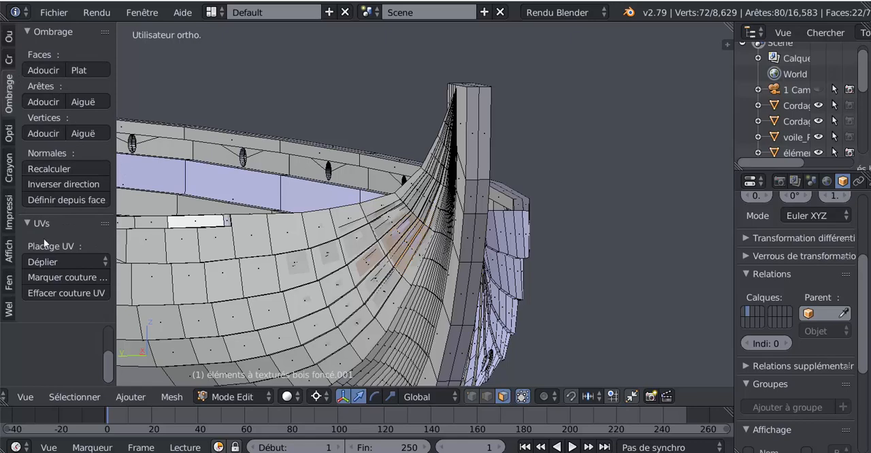
pyautogui.click(56, 183)
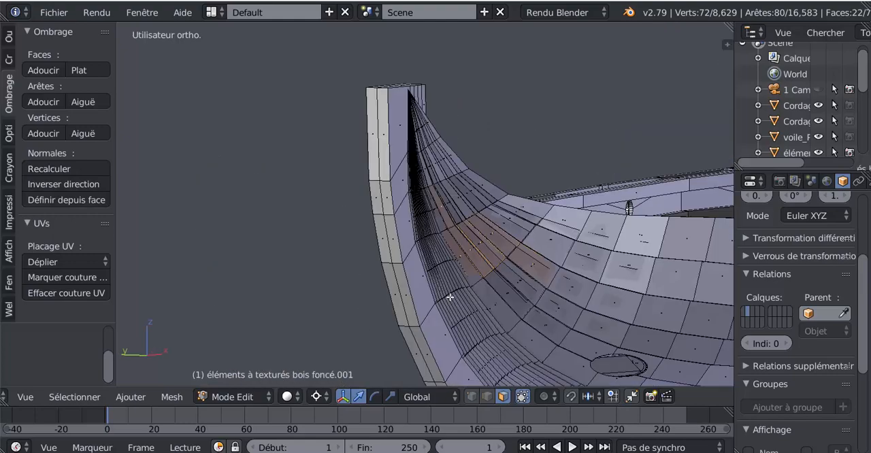
# Inspect the corrected hull surface in Object Mode, and return to Edit Mode.
pyautogui.press('Tab')
pyautogui.moveTo(507, 291); pyautogui.dragTo(469, 280, button='middle')
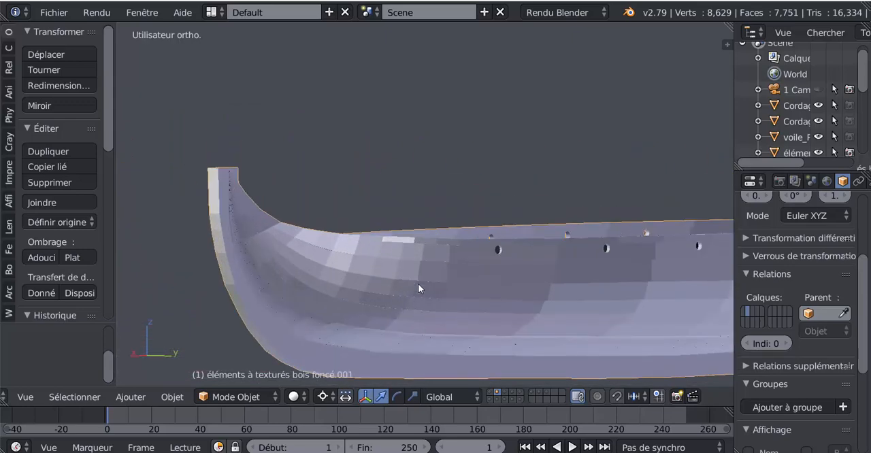
pyautogui.moveTo(418, 286); pyautogui.dragTo(486, 333, button='middle')
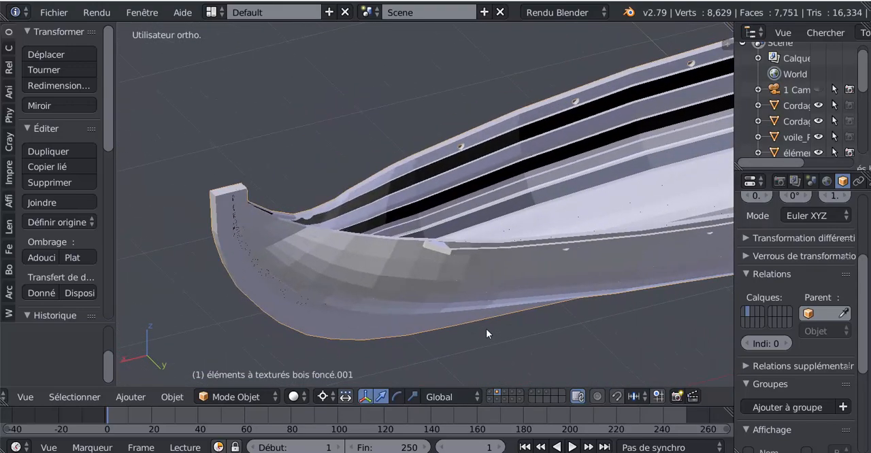
pyautogui.scroll(3, 466, 310)
pyautogui.press('Tab')
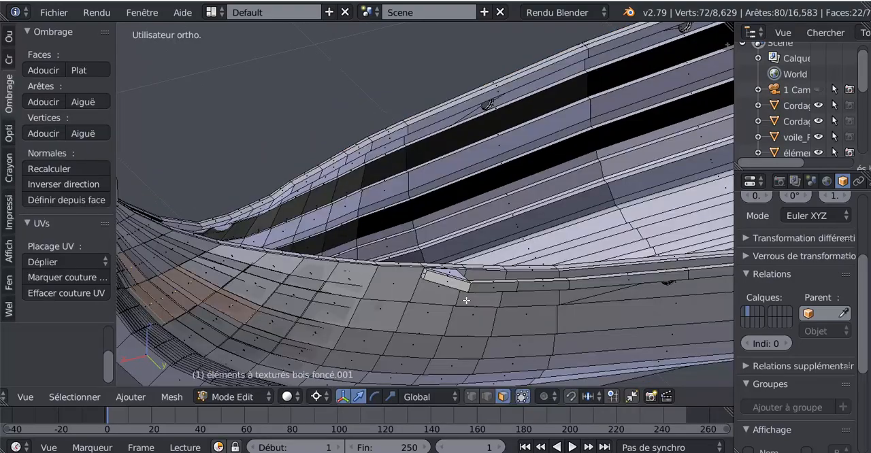
# Hide the gunwale face beside the raised corner to inspect the geometry behind it, and reveal it again.
pyautogui.scroll(2, 467, 301)
pyautogui.moveTo(467, 319); pyautogui.dragTo(475, 252, button='middle')
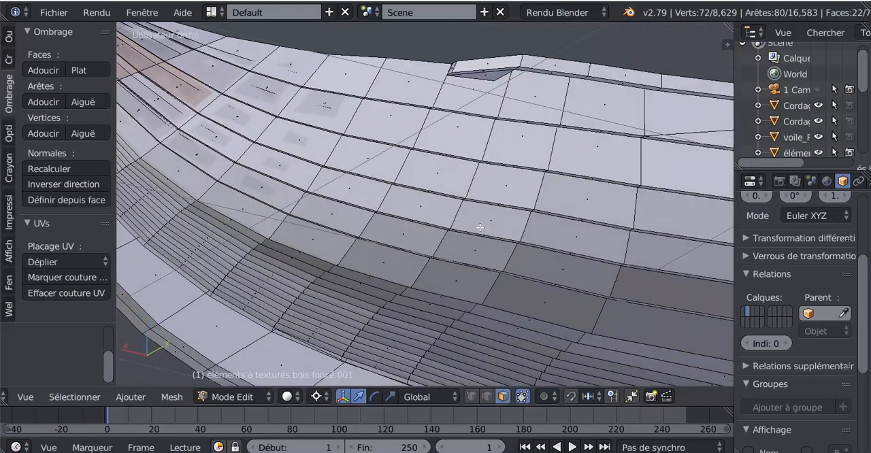
pyautogui.keyDown('shift'); pyautogui.moveTo(496, 209); pyautogui.dragTo(413, 341, button='middle'); pyautogui.keyUp('shift')
pyautogui.scroll(6, 414, 341)
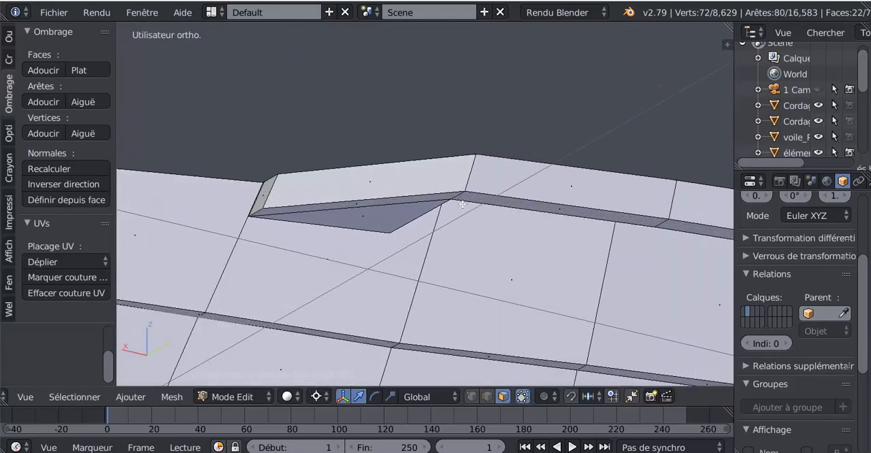
pyautogui.rightClick(509, 183)
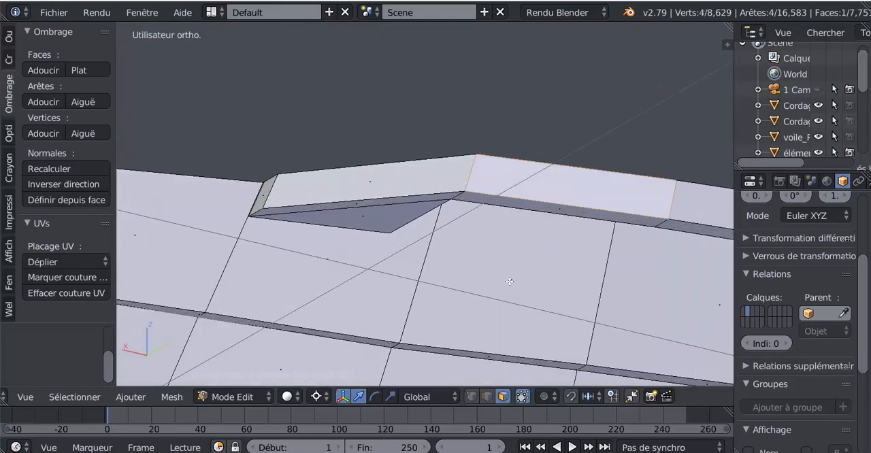
pyautogui.press('h')
pyautogui.moveTo(511, 270); pyautogui.dragTo(475, 297, button='middle')
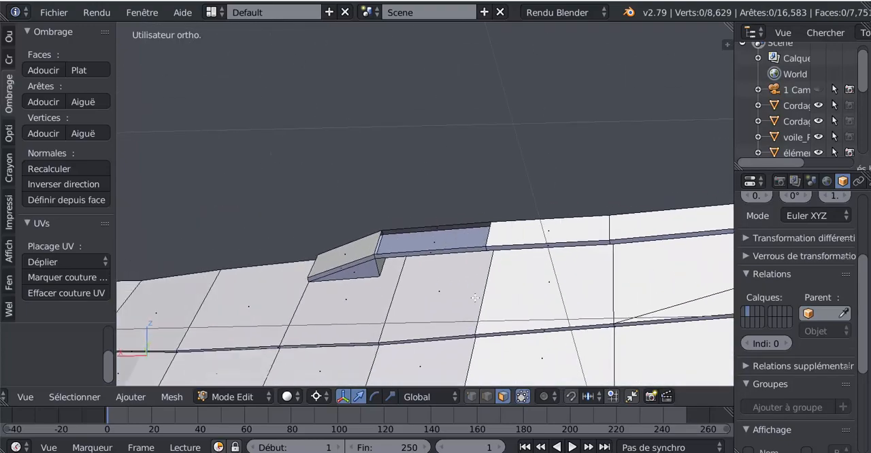
pyautogui.moveTo(411, 296); pyautogui.dragTo(384, 280, button='middle')
pyautogui.scroll(3, 368, 290)
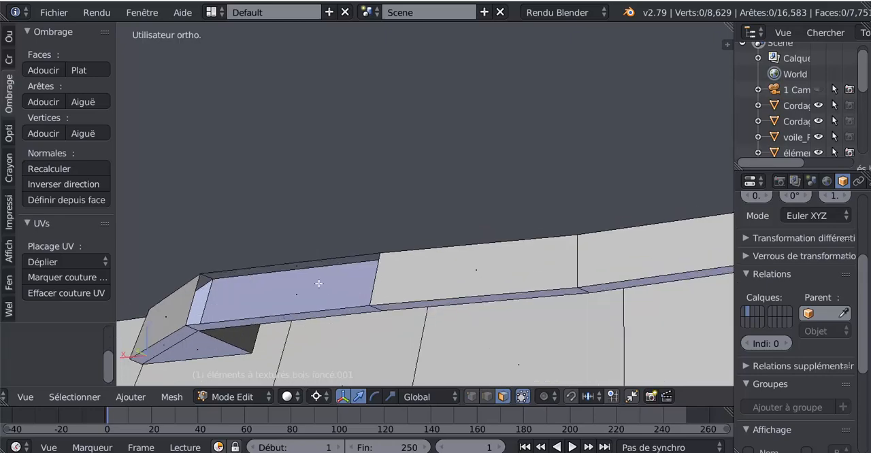
pyautogui.hotkey('ctrl', 'h')
pyautogui.hotkey('ctrl', 'h')
pyautogui.hotkey('alt', 'h')
# Select the three adjacent gunwale faces at the raised corner, try hiding them, and undo the hiding.
pyautogui.rightClick(450, 277)
pyautogui.scroll(-3, 355, 328)
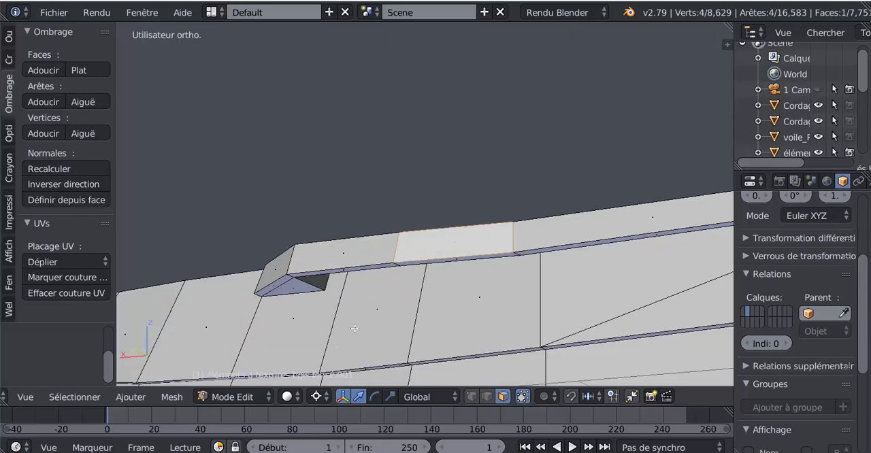
pyautogui.scroll(4, 380, 334)
pyautogui.keyDown('ctrl'); pyautogui.rightClick(484, 298); pyautogui.keyUp('ctrl')
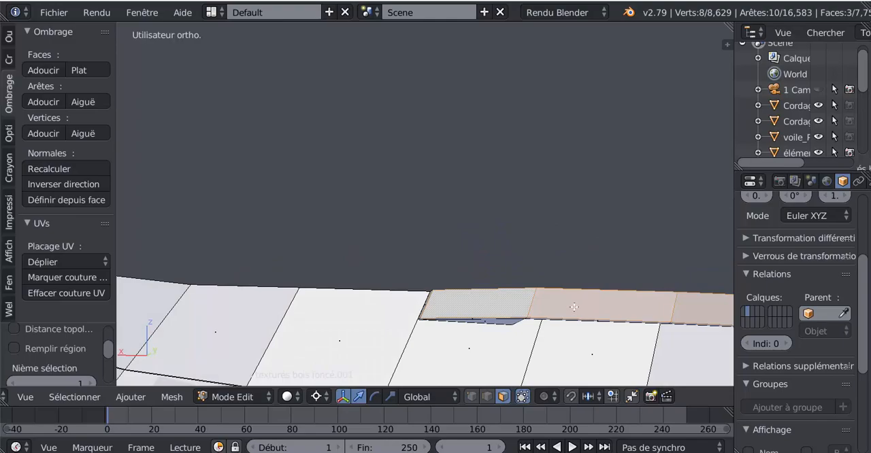
pyautogui.moveTo(575, 306); pyautogui.dragTo(469, 272, button='middle')
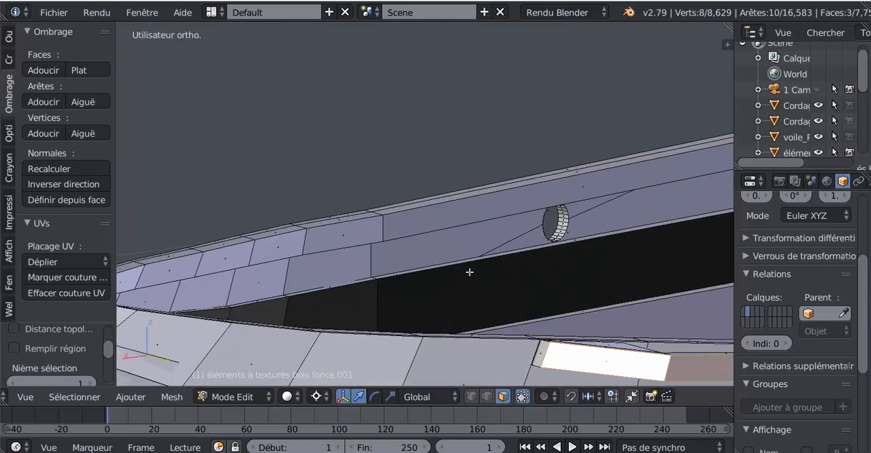
pyautogui.moveTo(577, 316); pyautogui.dragTo(453, 281, button='middle')
pyautogui.press('a')
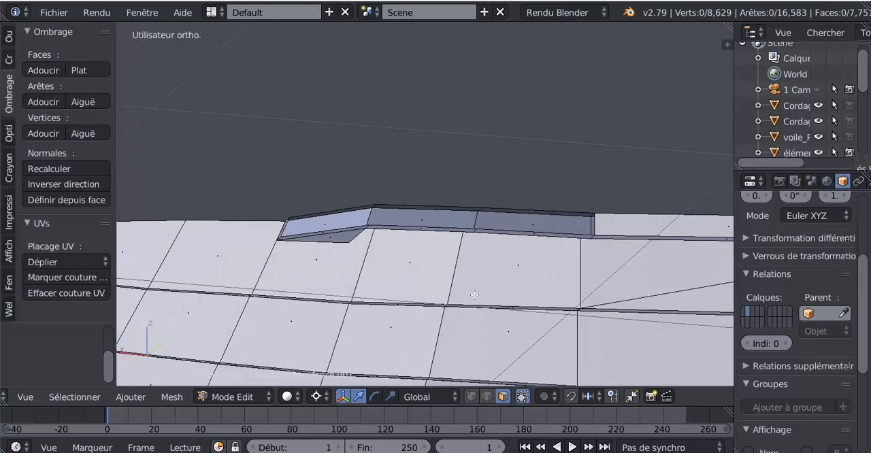
pyautogui.hotkey('ctrl', 'z')
pyautogui.scroll(-9, 474, 295)
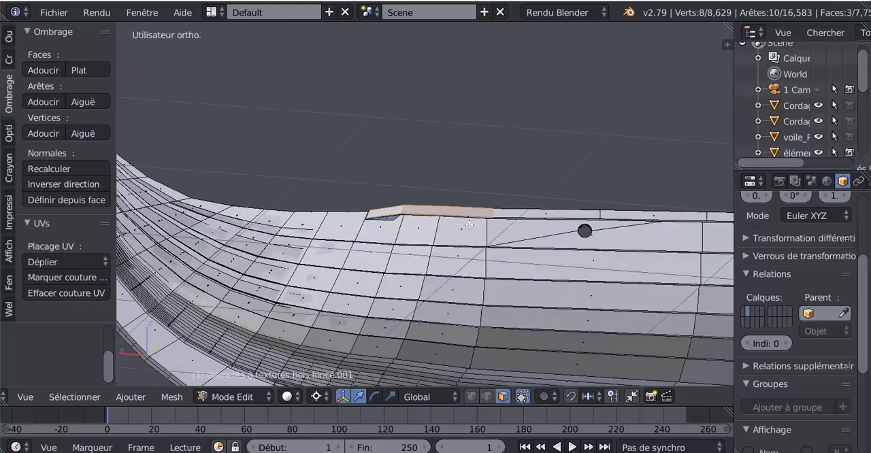
# In vertex select mode, pick a vertex on the hull's side and select all the planking geometry linked to it.
pyautogui.moveTo(466, 235); pyautogui.dragTo(301, 261, button='middle')
pyautogui.moveTo(400, 282); pyautogui.dragTo(369, 283, button='middle')
pyautogui.moveTo(580, 284); pyautogui.dragTo(576, 284, button='middle')
pyautogui.scroll(-2, 563, 284)
pyautogui.scroll(-3, 563, 284)
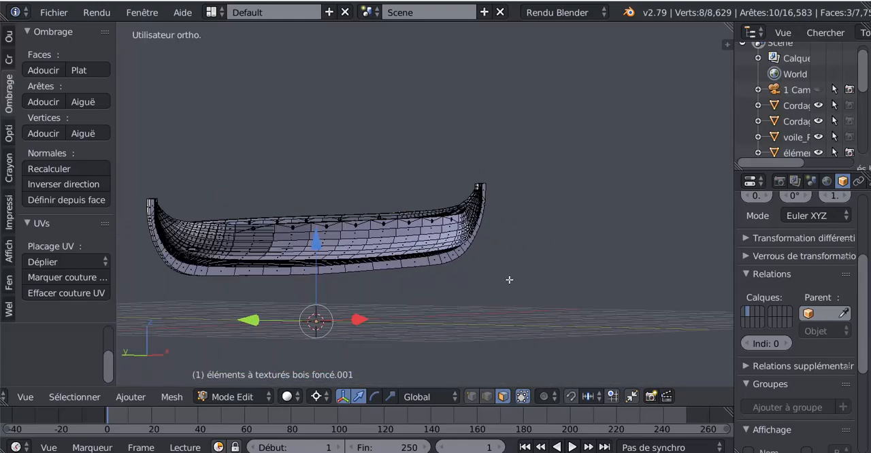
pyautogui.moveTo(509, 279); pyautogui.dragTo(465, 310, button='middle')
pyautogui.scroll(2, 465, 310)
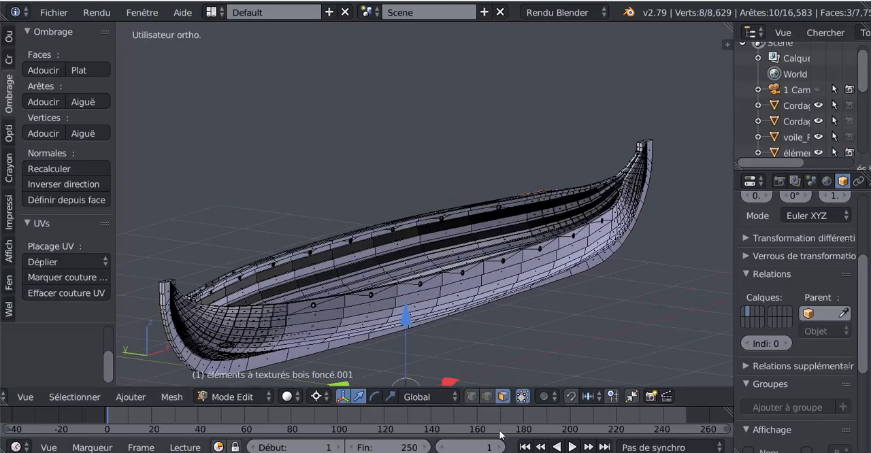
pyautogui.click(471, 397)
pyautogui.rightClick(383, 314)
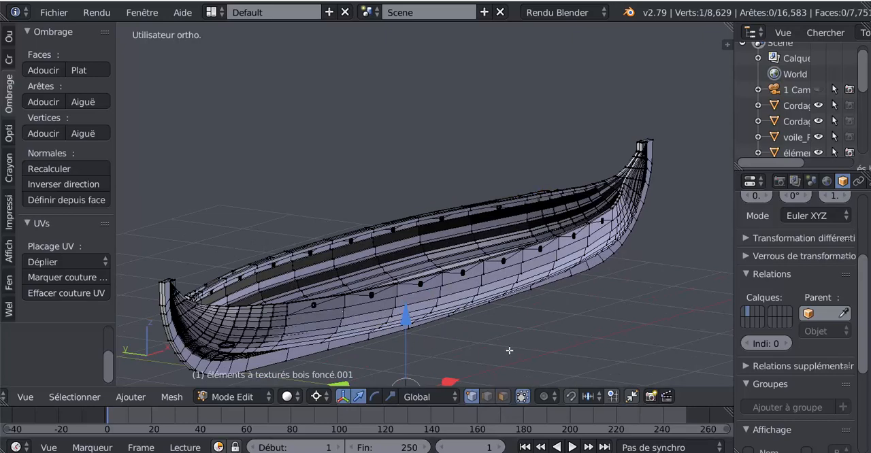
pyautogui.hotkey('ctrl', 'l')
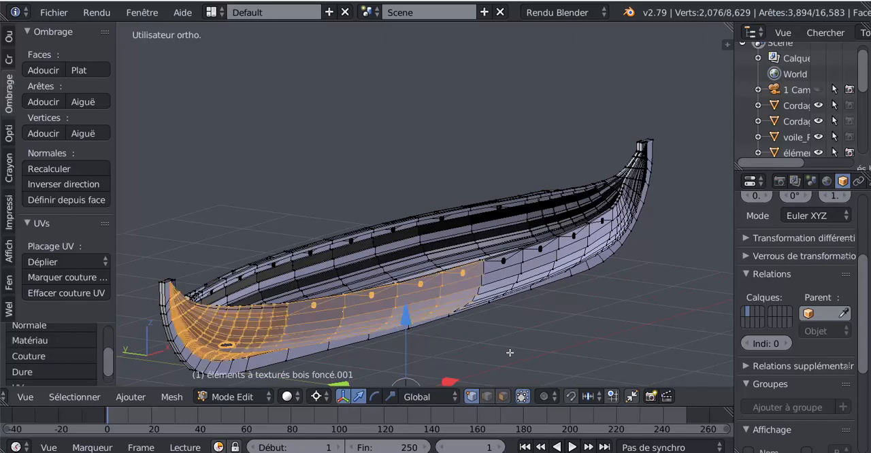
pyautogui.moveTo(571, 338); pyautogui.dragTo(596, 333, button='middle')
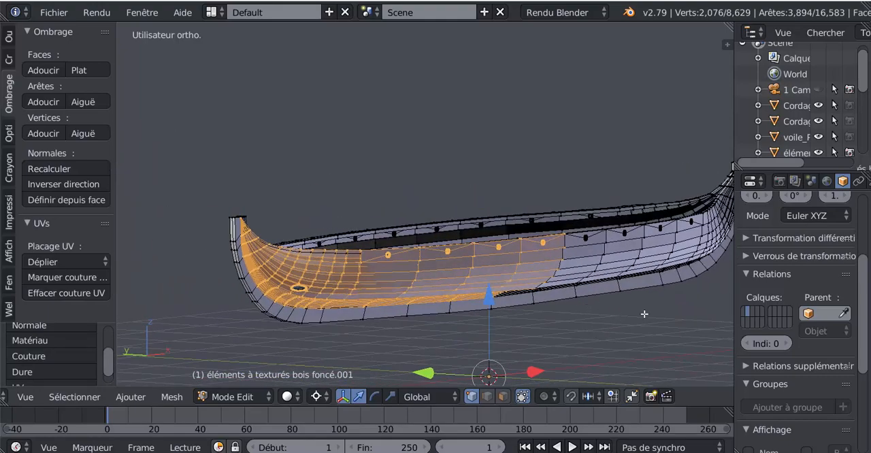
pyautogui.scroll(-2, 360, 302)
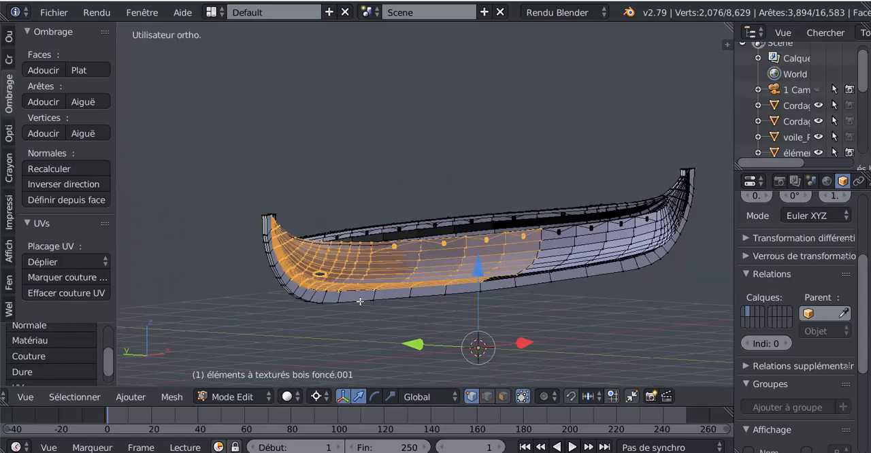
# Widen the outliner and properties area beside the 3D view to show the object's full settings.
pyautogui.moveTo(476, 307); pyautogui.dragTo(436, 307, button='middle')
pyautogui.scroll(2, 629, 332)
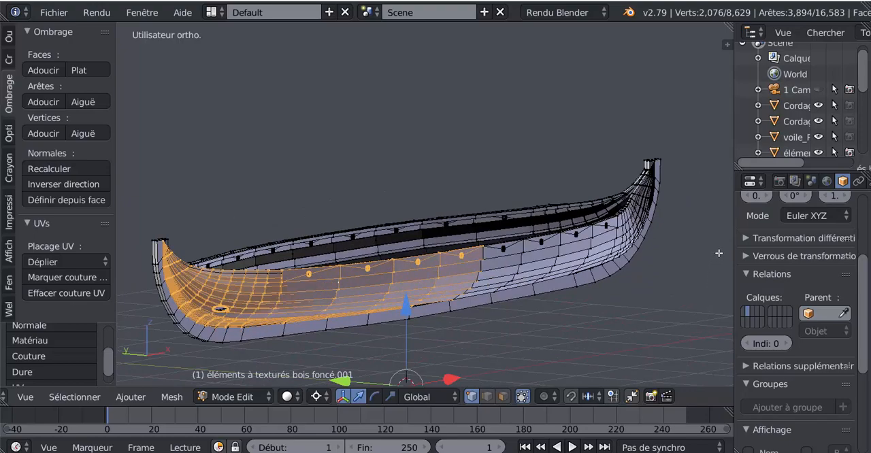
pyautogui.moveTo(734, 234); pyautogui.dragTo(630, 242)
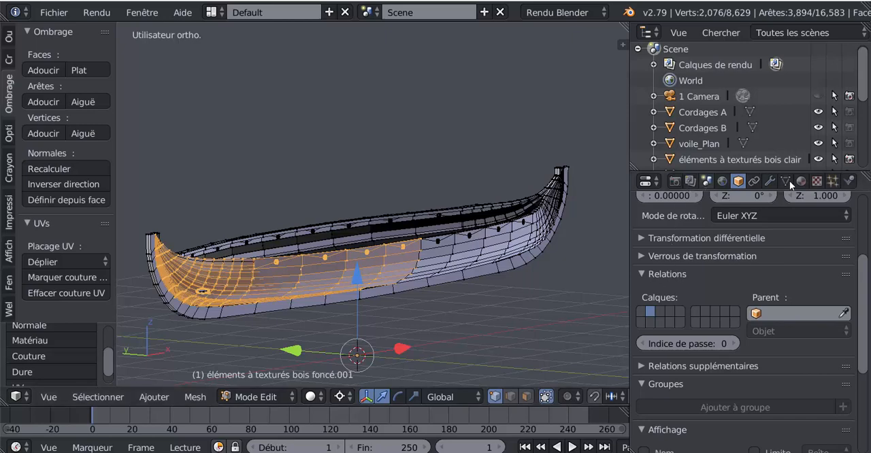
pyautogui.scroll(5, 863, 322)
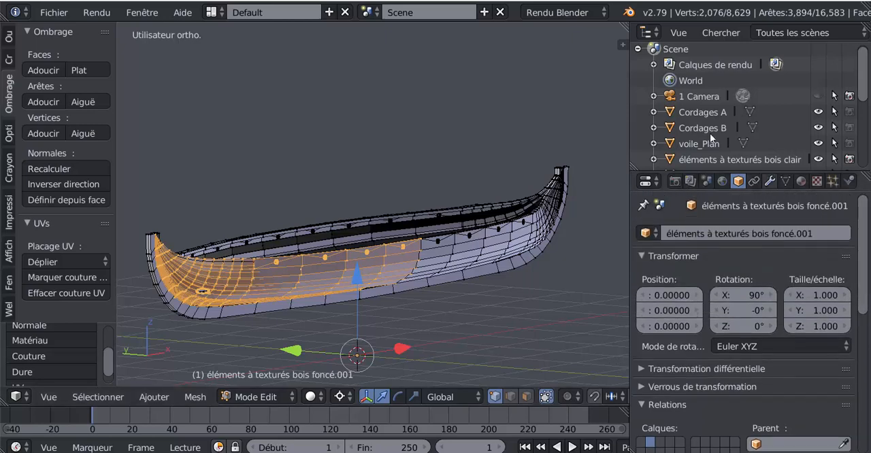
pyautogui.moveTo(366, 271); pyautogui.dragTo(399, 253, button='middle')
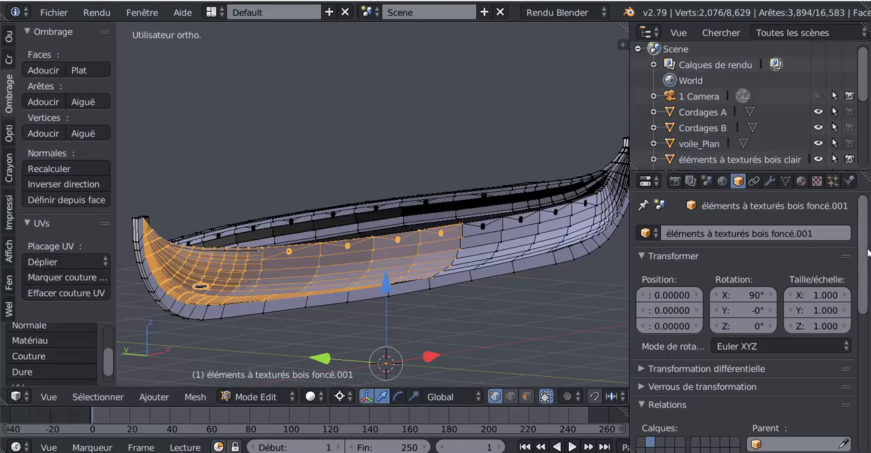
# Try a Mirror modifier on the X axis with clipping turned off on the hull, and remove the modifier.
pyautogui.click(770, 182)
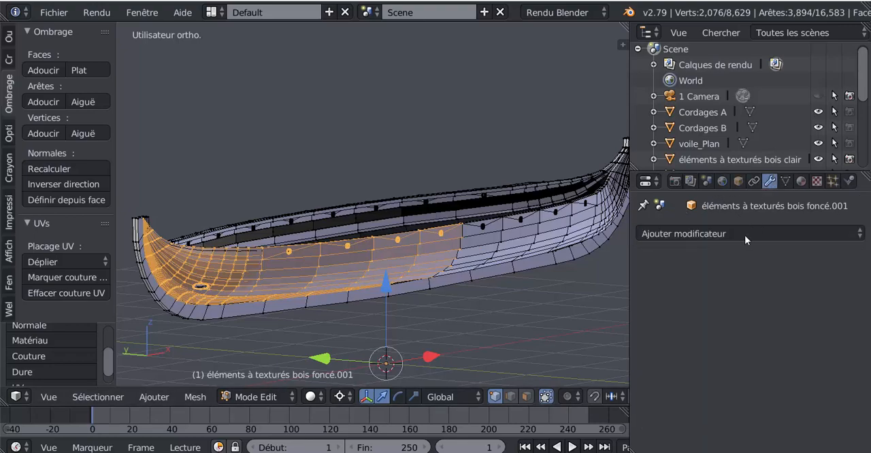
pyautogui.click(726, 232)
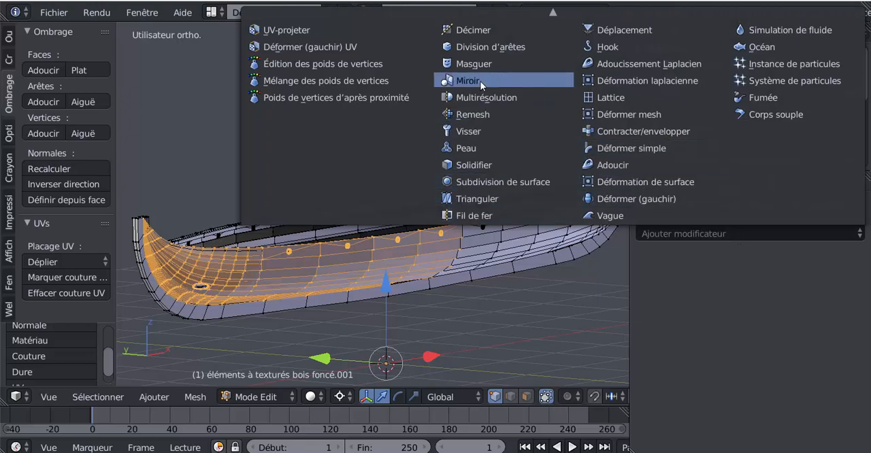
pyautogui.click(552, 81)
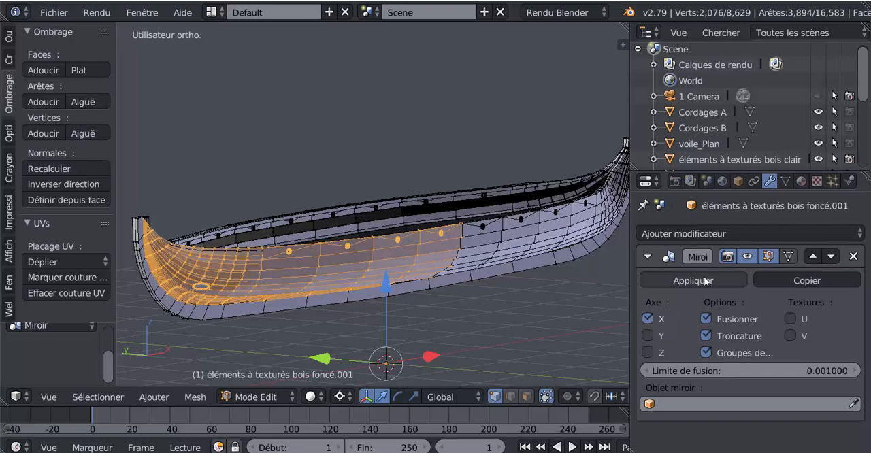
pyautogui.click(706, 336)
pyautogui.moveTo(508, 285); pyautogui.dragTo(475, 301, button='middle')
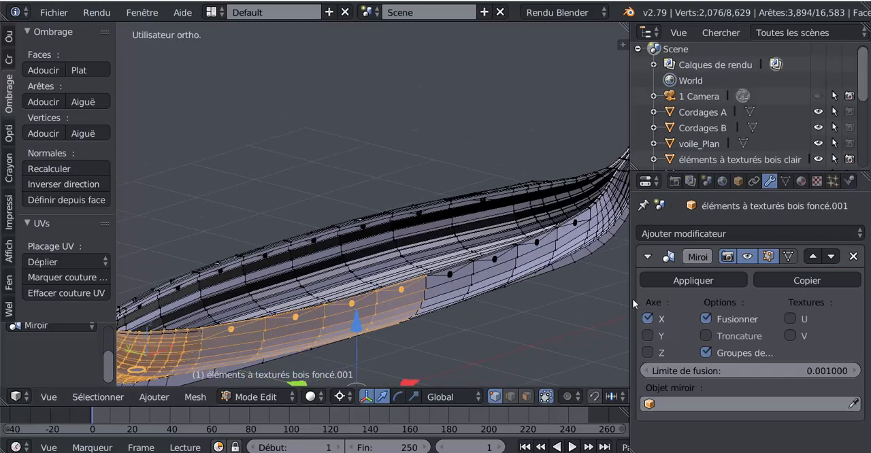
pyautogui.moveTo(649, 302)
pyautogui.mouseDown()
pyautogui.moveTo(727, 301)
pyautogui.moveTo(634, 302)
pyautogui.mouseUp()
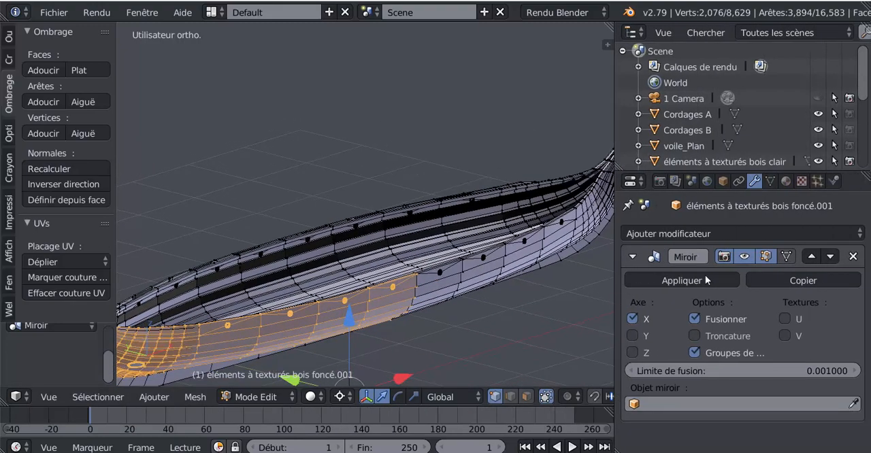
pyautogui.click(853, 257)
# Test-move the corner vertex at the seam between the two outer planking sections, and cancel the move.
pyautogui.moveTo(556, 306); pyautogui.dragTo(499, 255, button='middle')
pyautogui.scroll(1, 388, 266)
pyautogui.moveTo(388, 266); pyautogui.dragTo(432, 279, button='middle')
pyautogui.scroll(6, 384, 286)
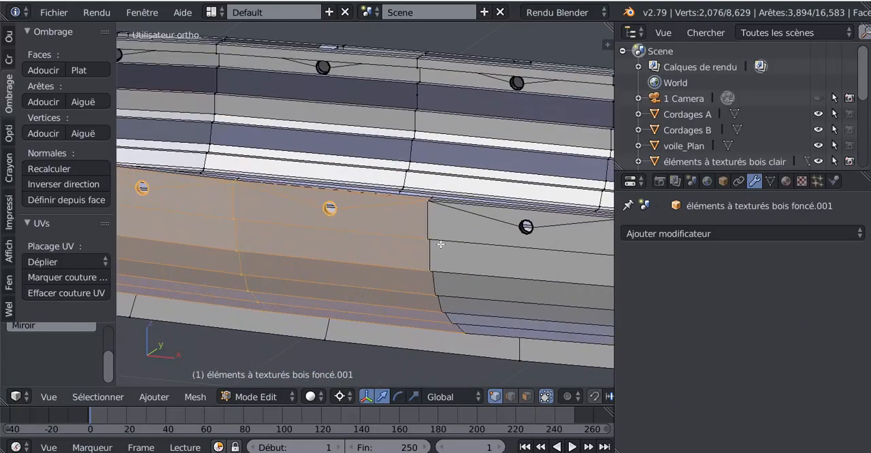
pyautogui.rightClick(516, 196)
pyautogui.press('g')
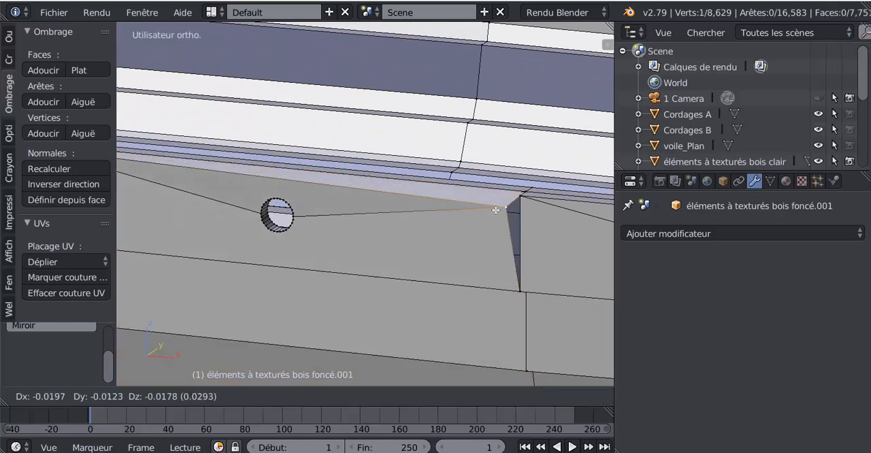
pyautogui.rightClick(497, 206)
# Test-move the seam's corner vertex again and the neighbouring vertex on the gunwale, cancelling both moves.
pyautogui.moveTo(497, 207); pyautogui.dragTo(439, 308, button='middle')
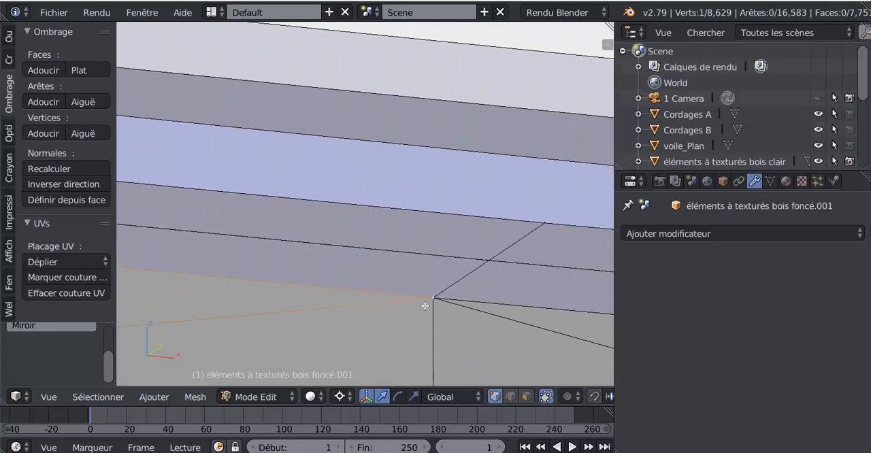
pyautogui.press('g')
pyautogui.rightClick(387, 299)
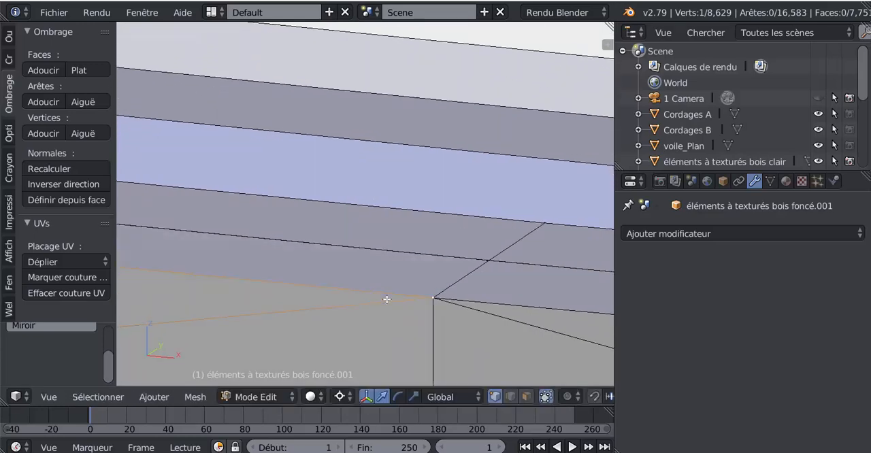
pyautogui.rightClick(494, 259)
pyautogui.press('g')
pyautogui.rightClick(456, 239)
# Select all the inner planking geometry linked to a picked vertex and examine its extent along the hull.
pyautogui.scroll(-3, 453, 265)
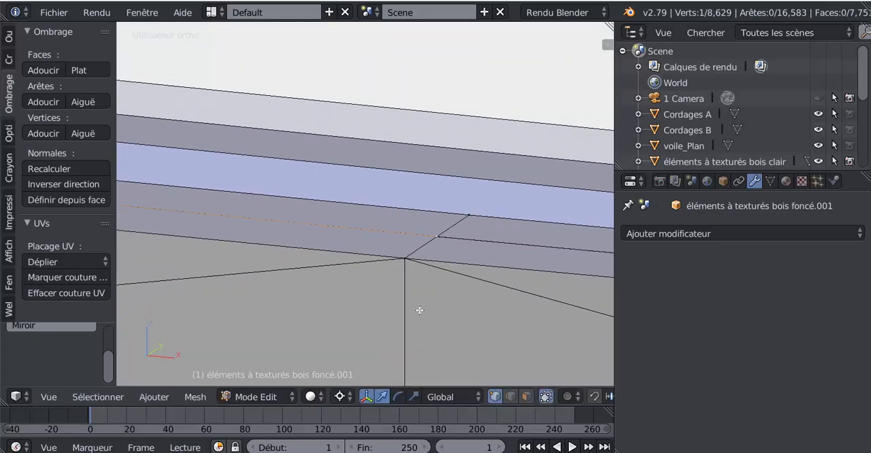
pyautogui.moveTo(418, 309)
pyautogui.mouseDown(button='middle')
pyautogui.moveTo(407, 315)
pyautogui.moveTo(420, 302)
pyautogui.mouseUp(button='middle')
pyautogui.scroll(-5, 392, 289)
pyautogui.scroll(-9, 390, 291)
pyautogui.scroll(-4, 446, 235)
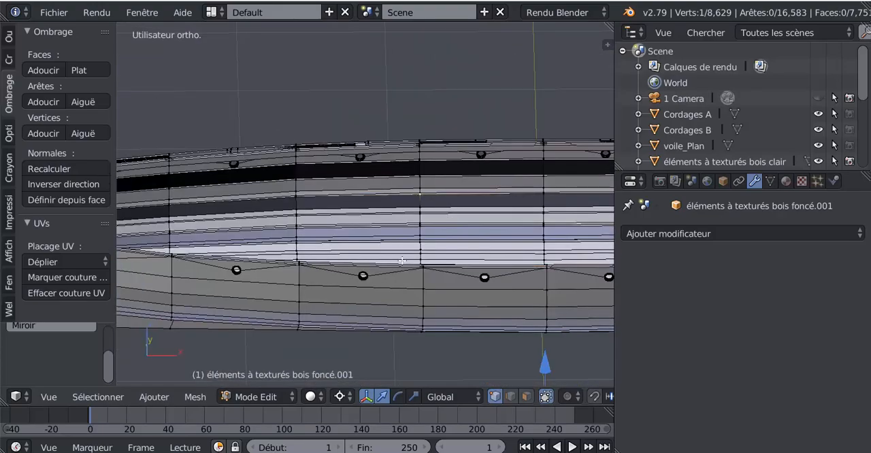
pyautogui.moveTo(418, 196); pyautogui.dragTo(430, 276, button='middle')
pyautogui.scroll(-3, 430, 275)
pyautogui.hotkey('ctrl', 'l')
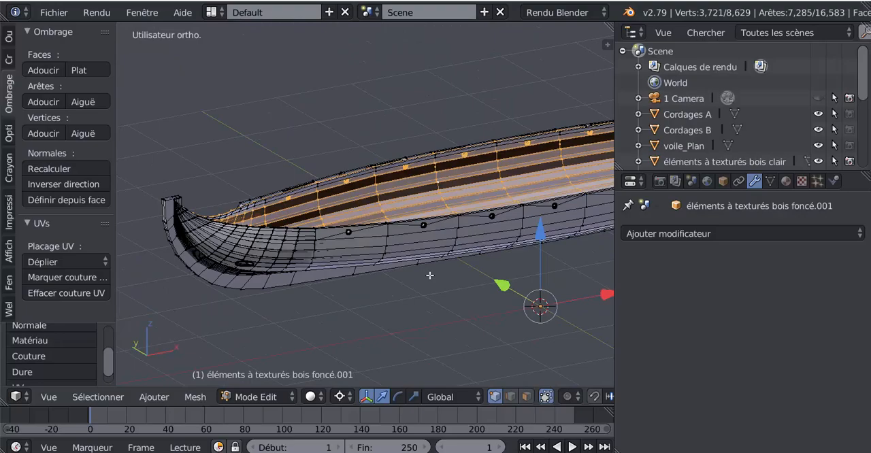
pyautogui.scroll(-4, 429, 275)
pyautogui.moveTo(369, 261); pyautogui.dragTo(476, 240, button='middle')
pyautogui.scroll(2, 477, 241)
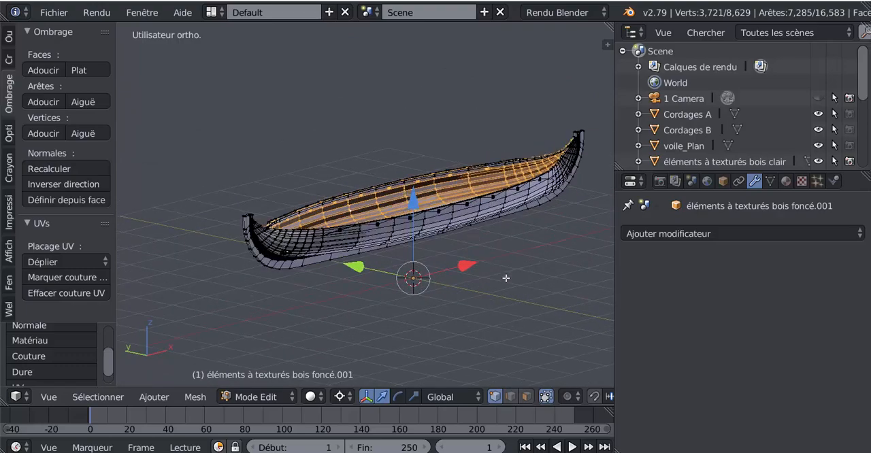
# Select the entire hull mesh and remove its duplicate vertices.
pyautogui.press('a')
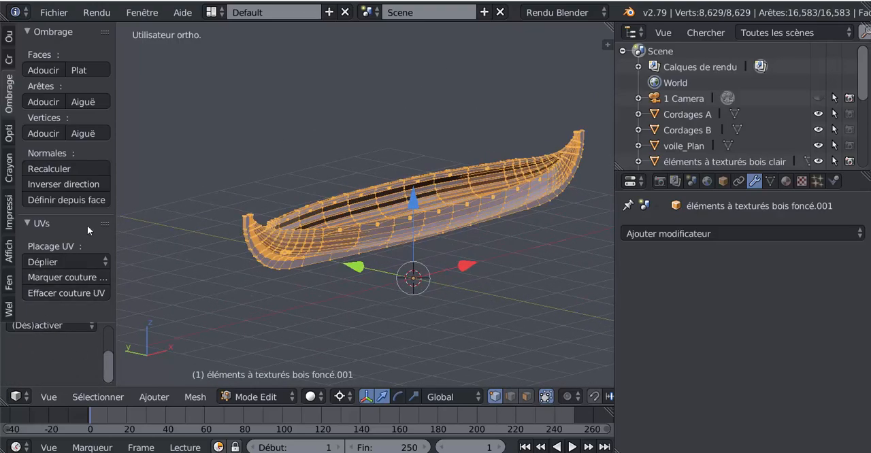
pyautogui.moveTo(368, 265); pyautogui.dragTo(361, 217, button='middle')
pyautogui.keyDown('shift'); pyautogui.moveTo(338, 248); pyautogui.dragTo(315, 249, button='middle'); pyautogui.keyUp('shift')
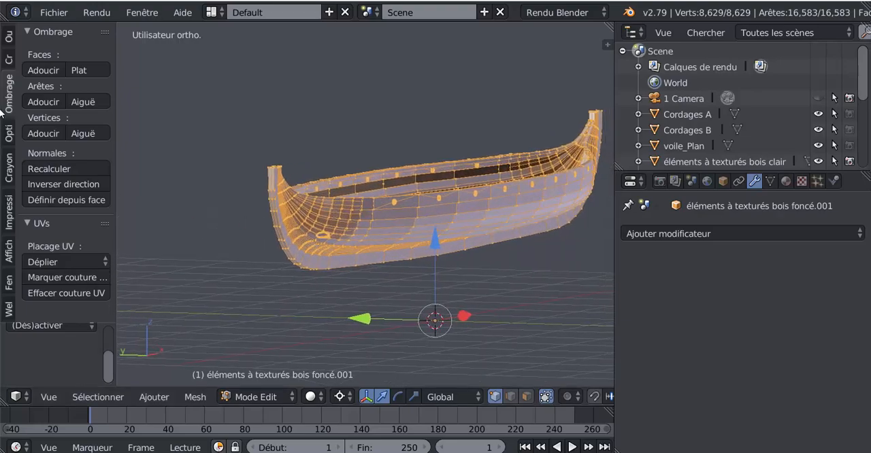
pyautogui.click(9, 41)
pyautogui.moveTo(107, 84); pyautogui.dragTo(158, 211)
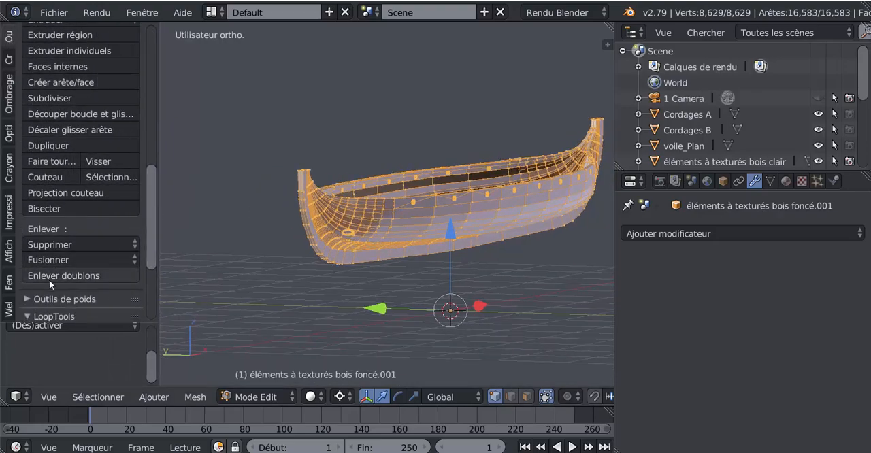
pyautogui.click(57, 276)
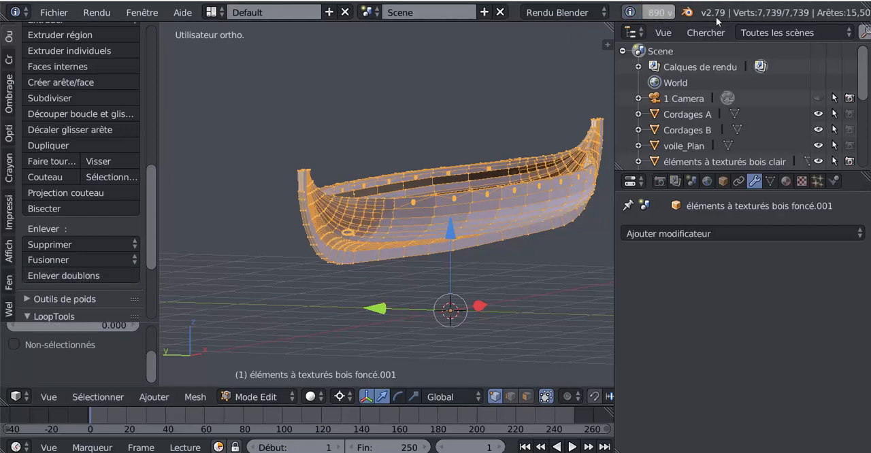
# Inspect the merged hull's interior and sides in Object Mode, and return to Edit Mode.
pyautogui.moveTo(492, 199); pyautogui.dragTo(349, 149, button='middle')
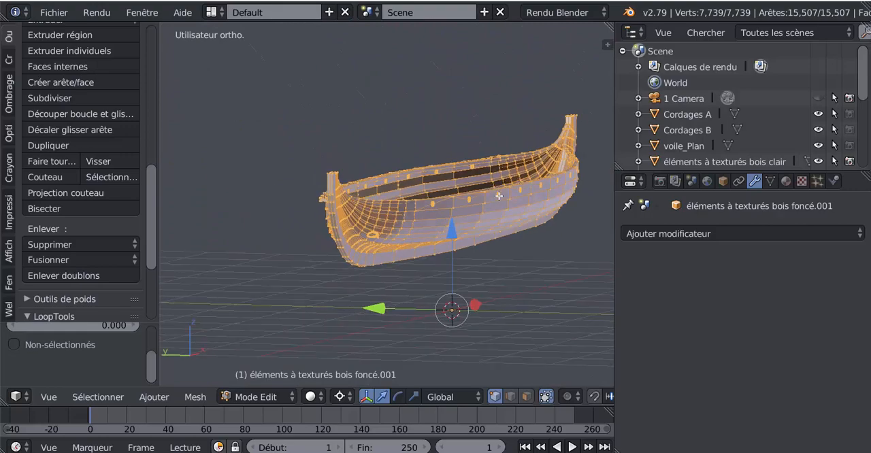
pyautogui.press('Tab')
pyautogui.moveTo(498, 225); pyautogui.dragTo(283, 262, button='middle')
pyautogui.moveTo(407, 233); pyautogui.dragTo(358, 225, button='middle')
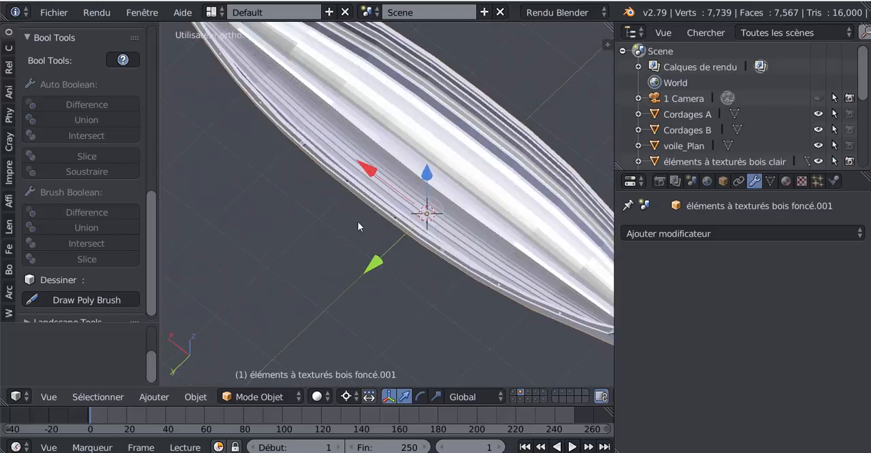
pyautogui.press('Tab')
# Examine the hull's pointed end from the top view in both Edit Mode and Object Mode.
pyautogui.moveTo(429, 198); pyautogui.dragTo(430, 199, button='middle')
pyautogui.scroll(5, 430, 198)
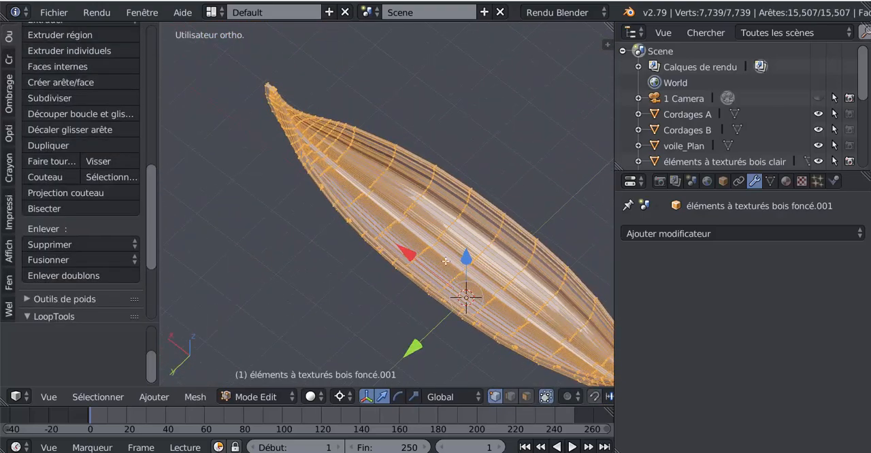
pyautogui.moveTo(437, 304); pyautogui.dragTo(490, 252, button='middle')
pyautogui.press('KP_7')
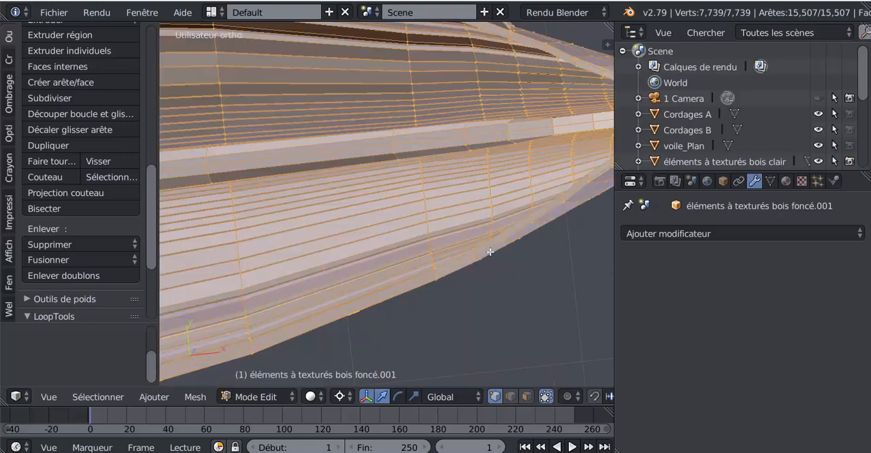
pyautogui.scroll(-5, 498, 251)
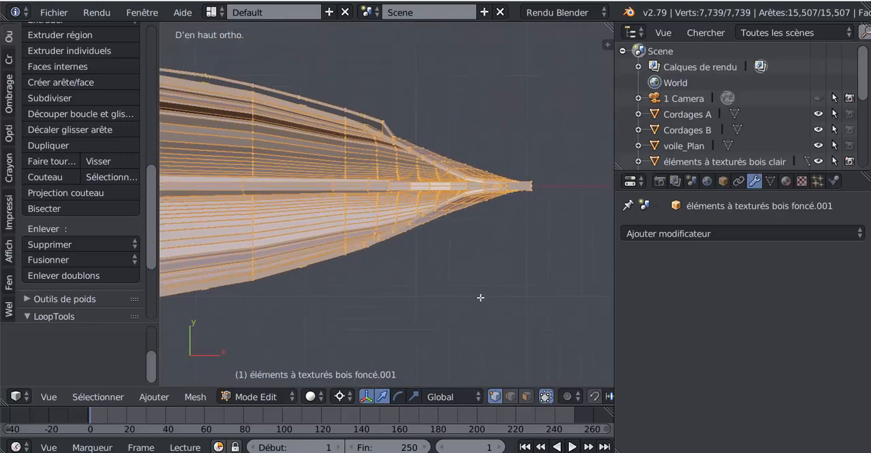
pyautogui.scroll(4, 481, 298)
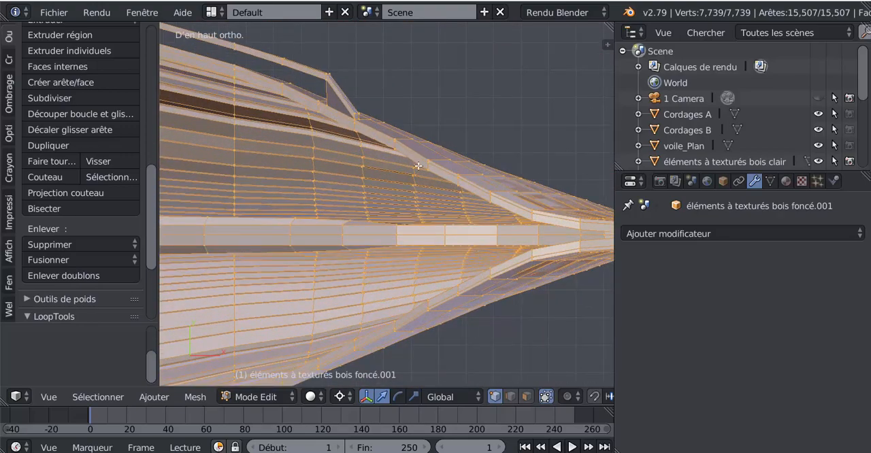
pyautogui.press('Tab')
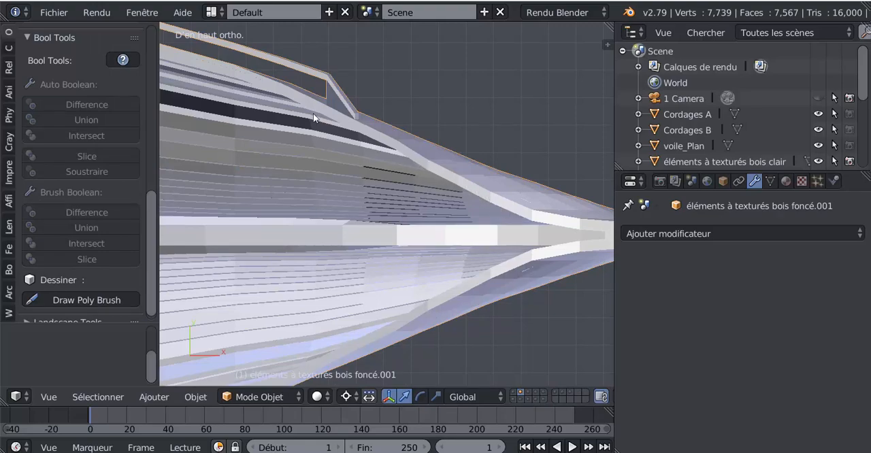
pyautogui.moveTo(473, 212); pyautogui.dragTo(492, 241, button='middle')
pyautogui.press('Tab')
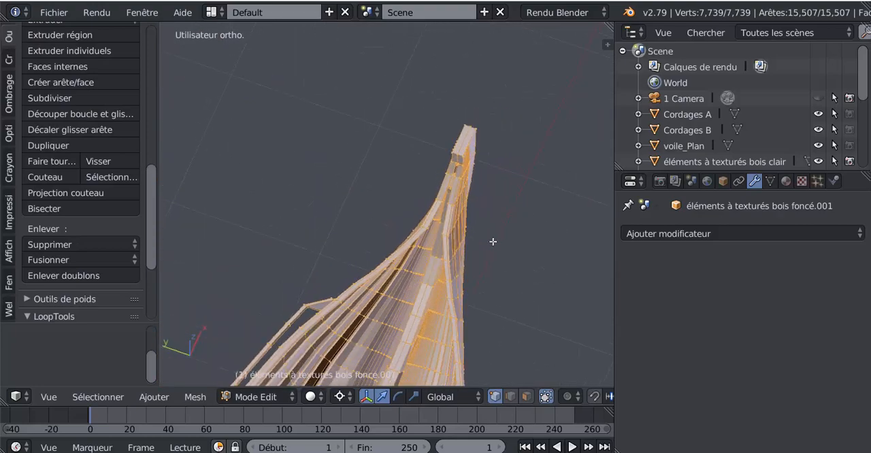
# Select a series of vertices along one gunwale strip near the hull's pointed end.
pyautogui.moveTo(481, 271); pyautogui.dragTo(481, 215, button='middle')
pyautogui.scroll(3, 455, 234)
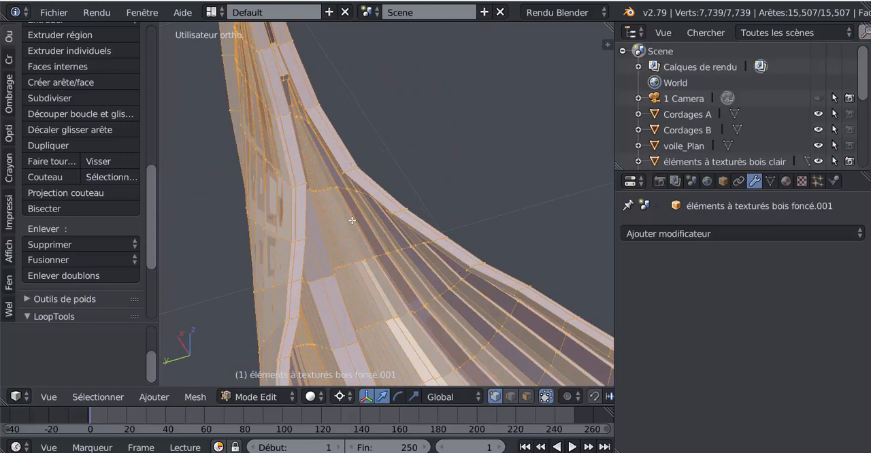
pyautogui.rightClick(272, 64)
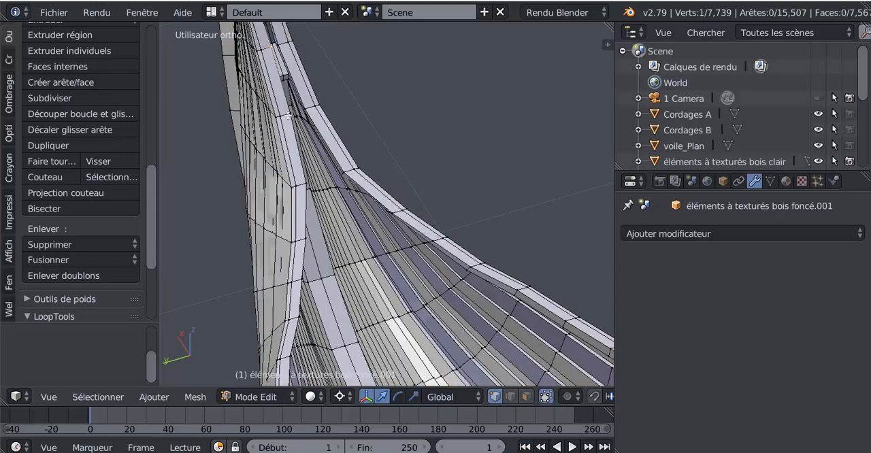
pyautogui.keyDown('shift'); pyautogui.rightClick(294, 226); pyautogui.keyUp('shift')
pyautogui.keyDown('shift'); pyautogui.rightClick(301, 240); pyautogui.keyUp('shift')
pyautogui.keyDown('shift'); pyautogui.rightClick(297, 279); pyautogui.keyUp('shift')
pyautogui.keyDown('shift'); pyautogui.rightClick(283, 332); pyautogui.keyUp('shift')
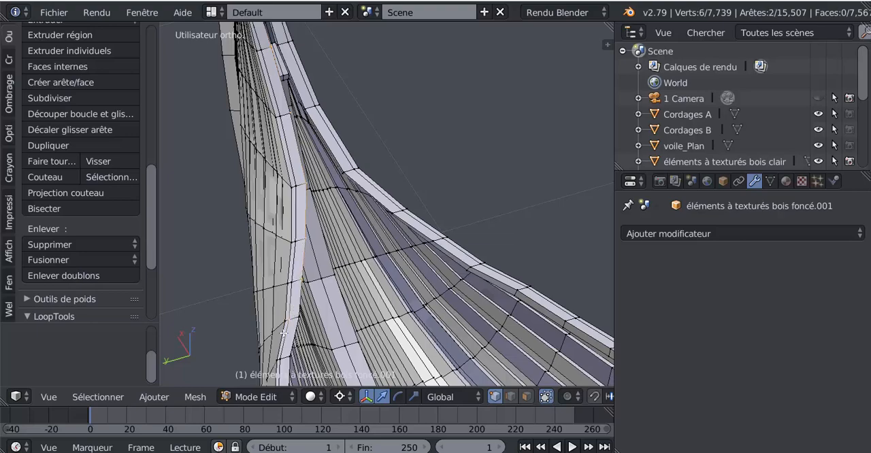
pyautogui.keyDown('shift'); pyautogui.rightClick(291, 322); pyautogui.keyUp('shift')
pyautogui.keyDown('shift'); pyautogui.rightClick(289, 323); pyautogui.keyUp('shift')
# Deselect the stray outer gunwale vertex and extend the selection along the gunwale's inner edge toward the raised corner.
pyautogui.keyDown('shift'); pyautogui.moveTo(328, 316); pyautogui.dragTo(368, 191, button='middle'); pyautogui.keyUp('shift')
pyautogui.scroll(1, 352, 171)
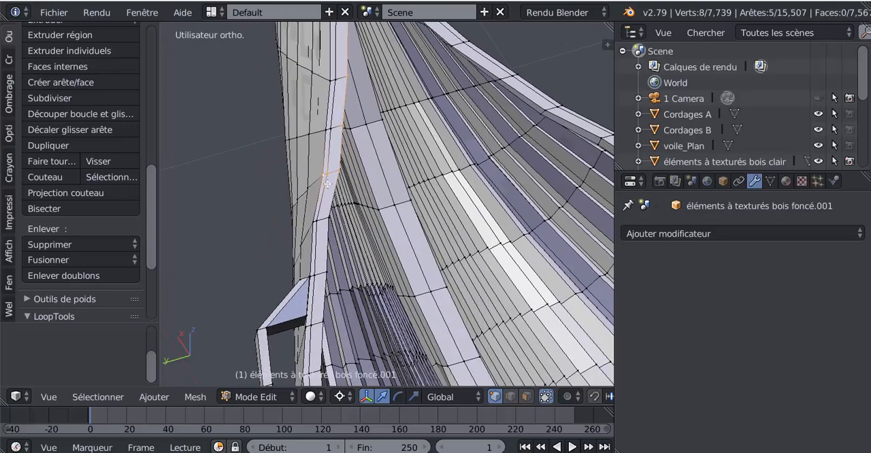
pyautogui.keyDown('shift'); pyautogui.rightClick(316, 175); pyautogui.keyUp('shift')
pyautogui.keyDown('shift'); pyautogui.rightClick(327, 216); pyautogui.keyUp('shift')
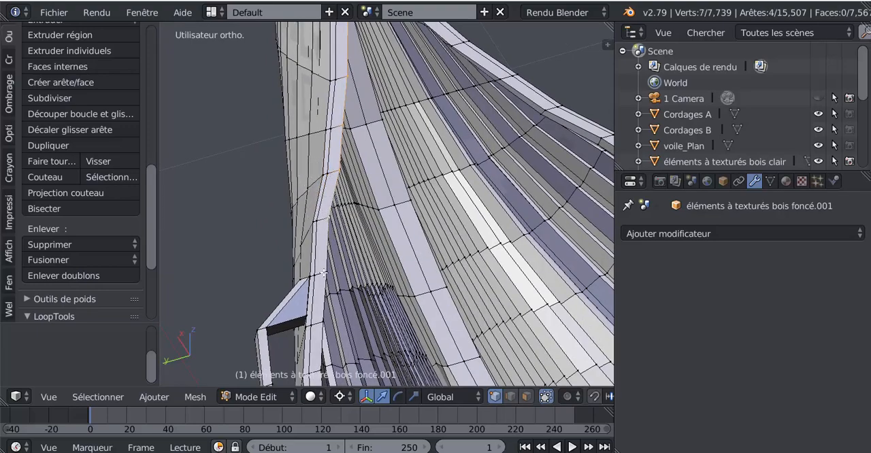
pyautogui.keyDown('shift'); pyautogui.rightClick(324, 273); pyautogui.keyUp('shift')
# Check the selected gunwale vertices in wireframe display, and return to solid shading.
pyautogui.scroll(-2, 324, 273)
pyautogui.press('z')
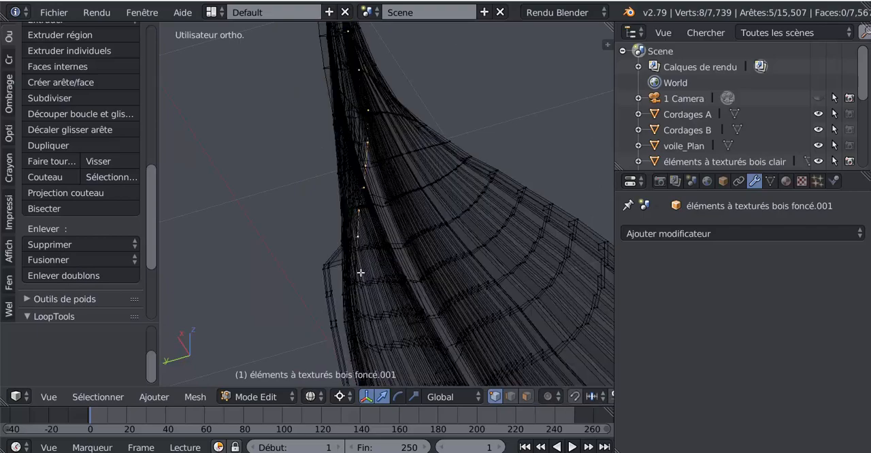
pyautogui.moveTo(378, 273); pyautogui.dragTo(430, 251, button='middle')
pyautogui.press('z')
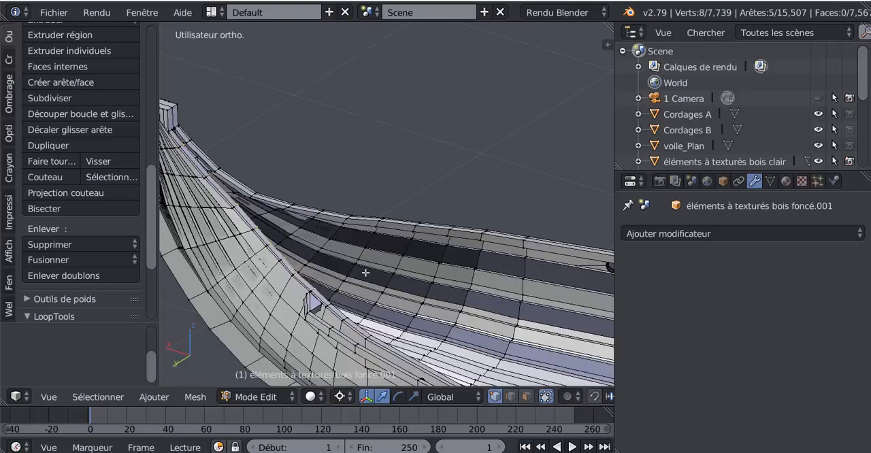
# Extend the gunwale's inner-edge selection by two vertices past the raised corner and smooth the loop with LoopTools Relax.
pyautogui.moveTo(365, 272); pyautogui.dragTo(315, 182, button='middle')
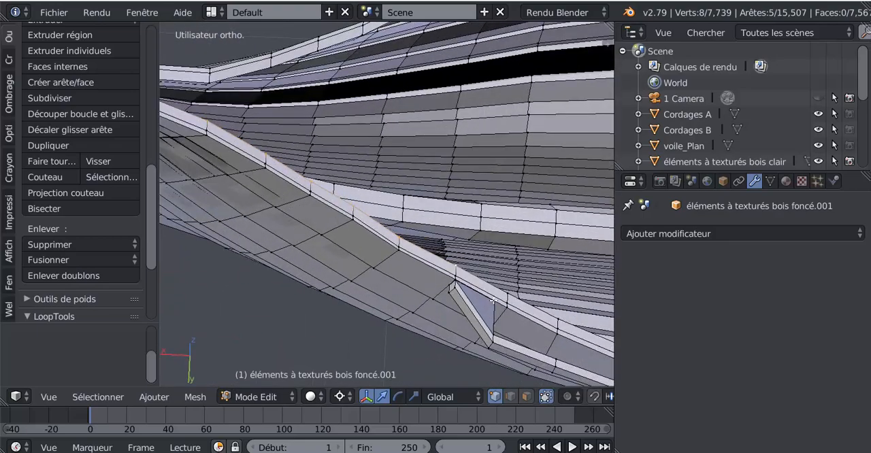
pyautogui.keyDown('shift'); pyautogui.moveTo(473, 252); pyautogui.dragTo(381, 177, button='middle'); pyautogui.keyUp('shift')
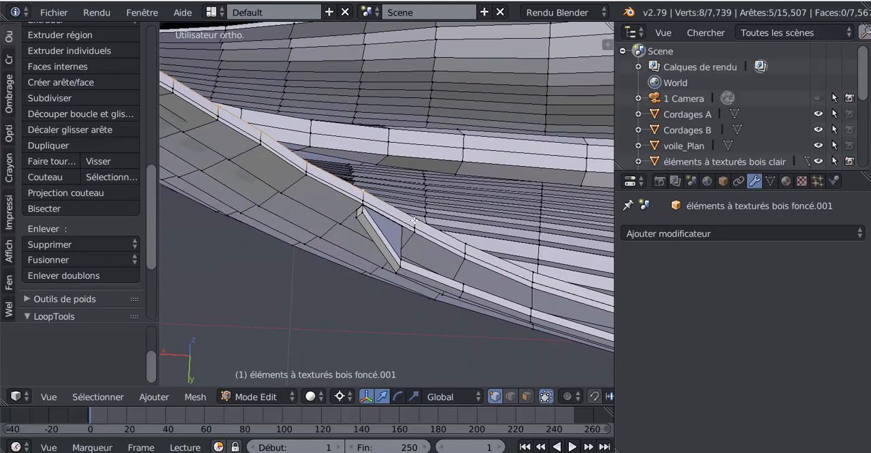
pyautogui.keyDown('shift'); pyautogui.rightClick(414, 221); pyautogui.keyUp('shift')
pyautogui.keyDown('shift'); pyautogui.rightClick(464, 245); pyautogui.keyUp('shift')
pyautogui.scroll(-2, 390, 254)
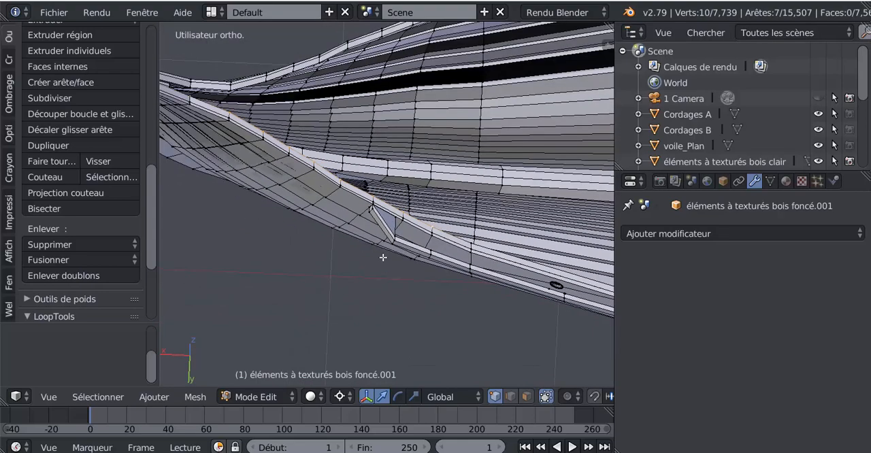
pyautogui.moveTo(384, 255); pyautogui.dragTo(448, 301, button='middle')
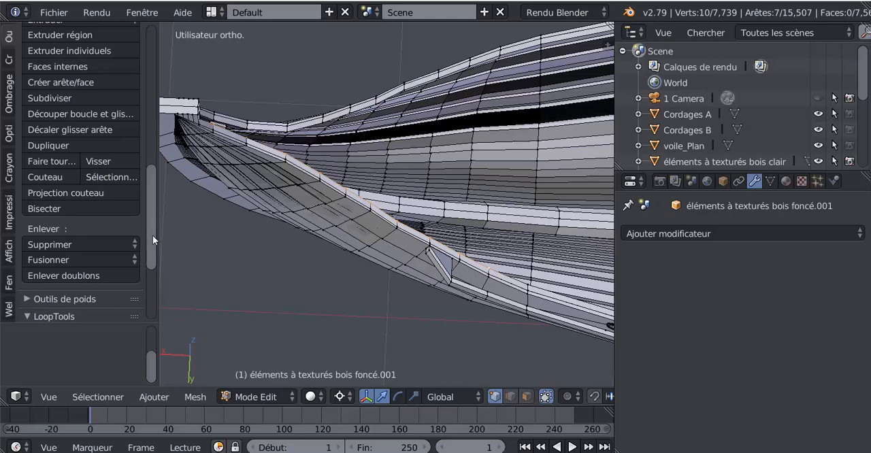
pyautogui.scroll(-5, 153, 235)
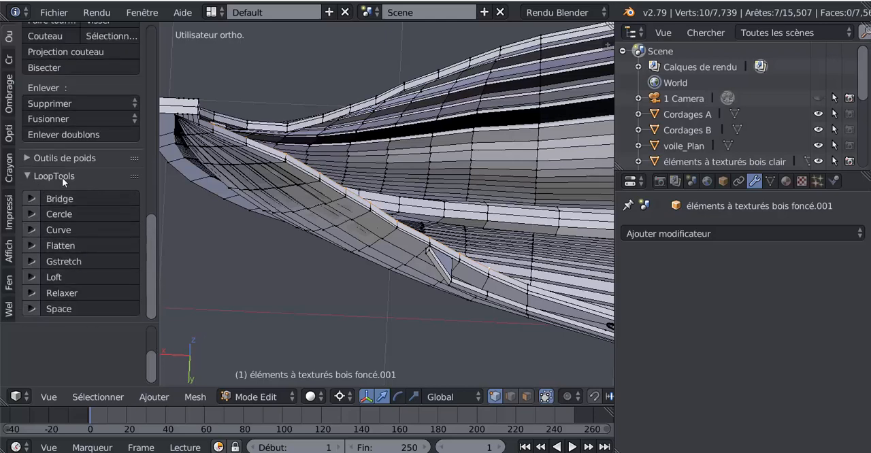
pyautogui.click(62, 292)
# Select the row of vertices along the gunwale's outer top edge, from beyond the raised corner back toward the hull's pointed end.
pyautogui.scroll(2, 267, 143)
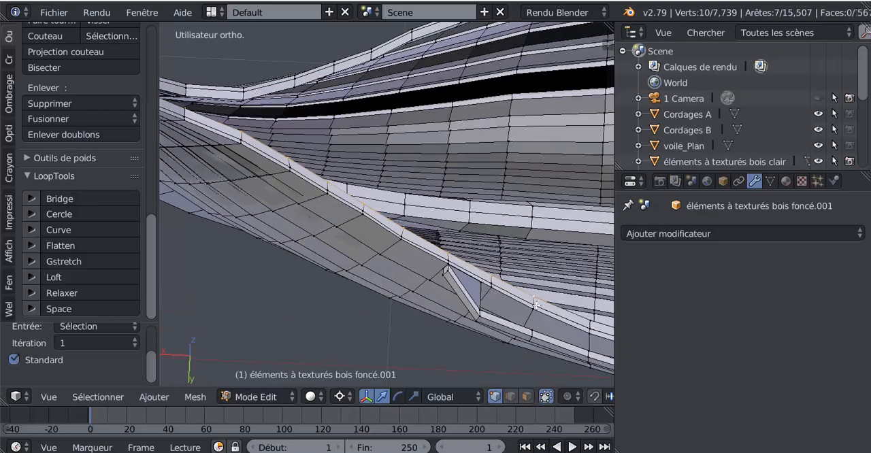
pyautogui.rightClick(478, 282)
pyautogui.keyDown('shift'); pyautogui.rightClick(447, 258); pyautogui.keyUp('shift')
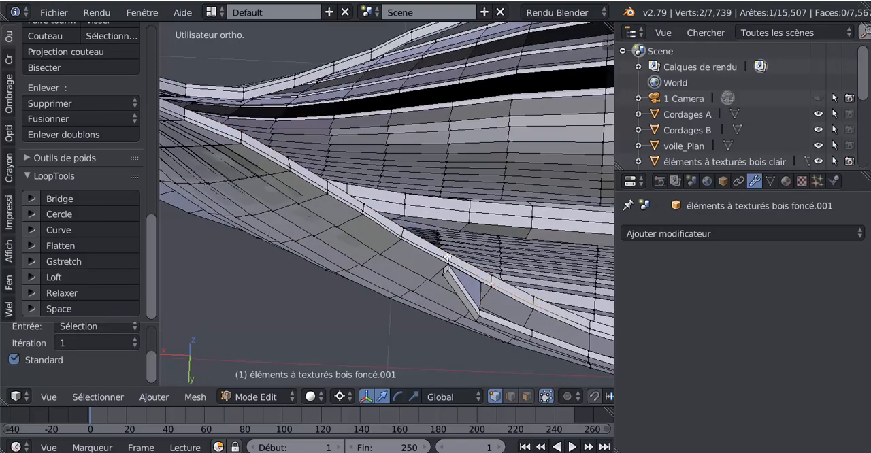
pyautogui.keyDown('shift'); pyautogui.rightClick(407, 232); pyautogui.keyUp('shift')
pyautogui.keyDown('shift'); pyautogui.rightClick(373, 210); pyautogui.keyUp('shift')
pyautogui.keyDown('shift'); pyautogui.rightClick(367, 210); pyautogui.keyUp('shift')
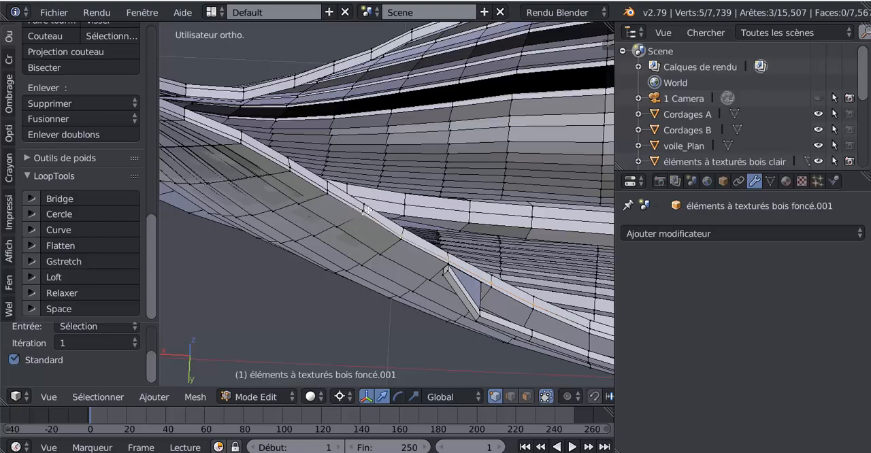
pyautogui.keyDown('shift'); pyautogui.rightClick(362, 208); pyautogui.keyUp('shift')
pyautogui.keyDown('shift'); pyautogui.rightClick(362, 207); pyautogui.keyUp('shift')
pyautogui.scroll(1, 371, 210)
pyautogui.keyDown('shift'); pyautogui.rightClick(360, 208); pyautogui.keyUp('shift')
pyautogui.keyDown('shift'); pyautogui.rightClick(360, 209); pyautogui.keyUp('shift')
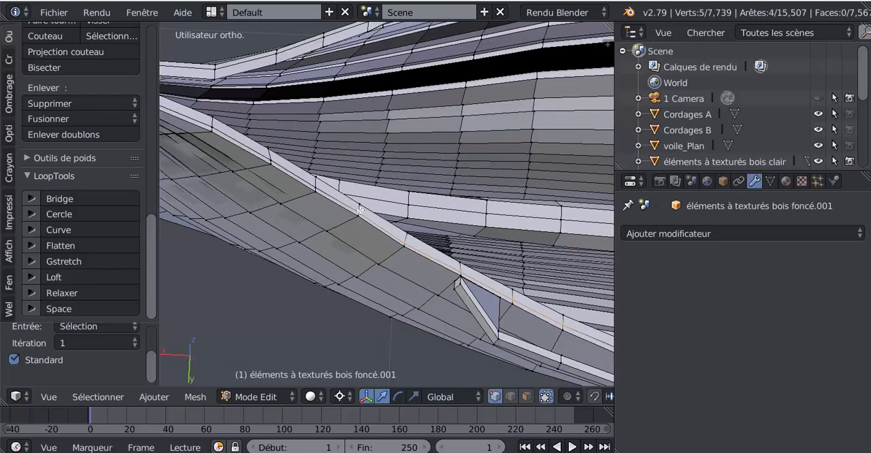
pyautogui.keyDown('shift'); pyautogui.rightClick(315, 184); pyautogui.keyUp('shift')
pyautogui.keyDown('shift'); pyautogui.rightClick(269, 158); pyautogui.keyUp('shift')
pyautogui.keyDown('shift'); pyautogui.rightClick(213, 125); pyautogui.keyUp('shift')
pyautogui.scroll(-3, 283, 239)
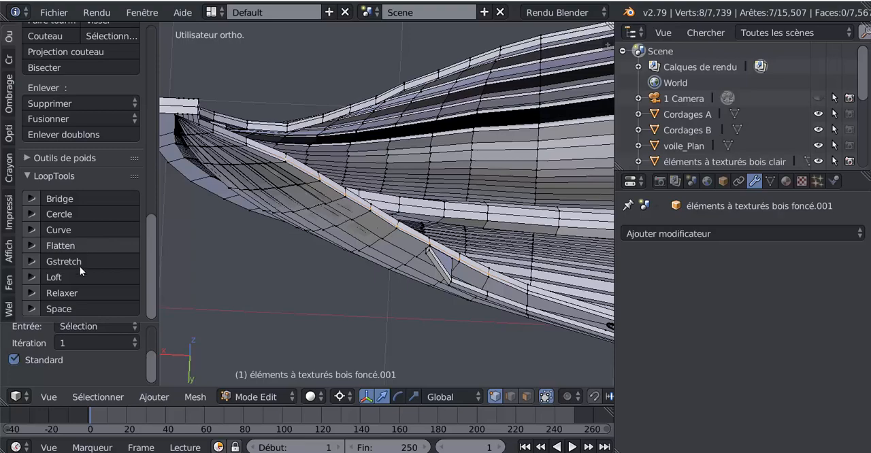
# Select the vertices along the gunwale strip's lower outer edge, from near the pointed end to just past the raised corner.
pyautogui.scroll(2, 268, 199)
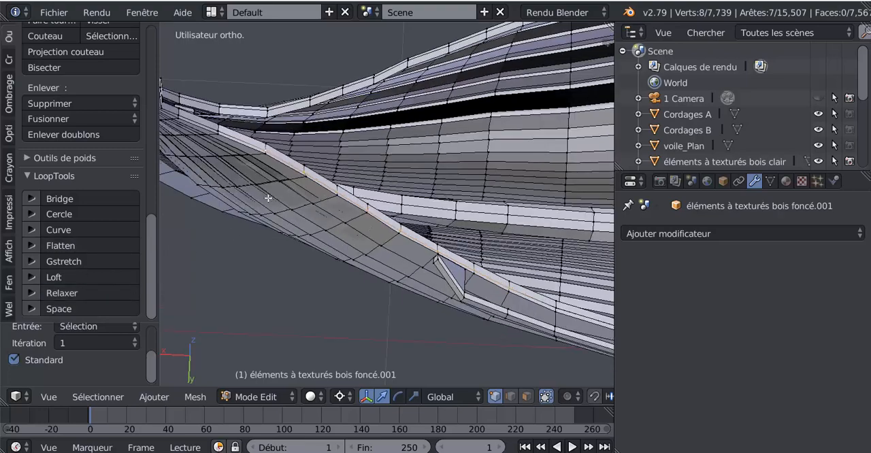
pyautogui.rightClick(221, 136)
pyautogui.keyDown('shift'); pyautogui.rightClick(264, 153); pyautogui.keyUp('shift')
pyautogui.keyDown('shift'); pyautogui.rightClick(297, 178); pyautogui.keyUp('shift')
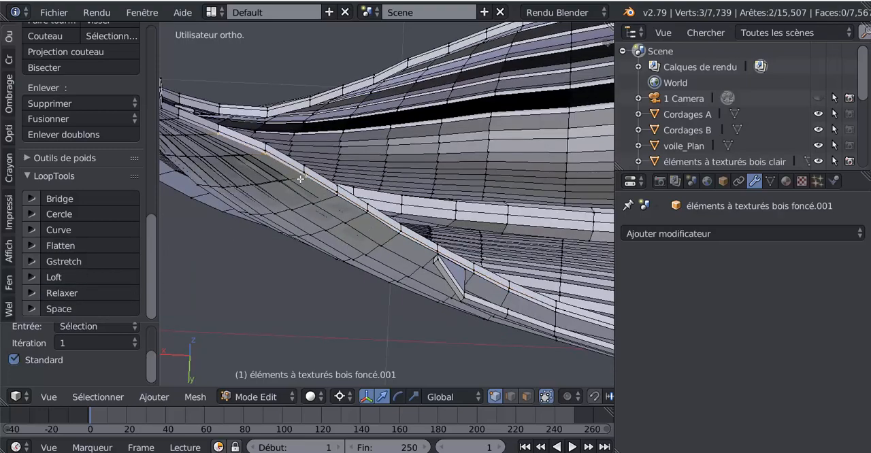
pyautogui.keyDown('shift'); pyautogui.rightClick(336, 194); pyautogui.keyUp('shift')
pyautogui.keyDown('shift'); pyautogui.rightClick(368, 215); pyautogui.keyUp('shift')
pyautogui.keyDown('shift'); pyautogui.rightClick(400, 233); pyautogui.keyUp('shift')
pyautogui.moveTo(437, 252); pyautogui.dragTo(411, 180, button='middle')
pyautogui.scroll(2, 411, 180)
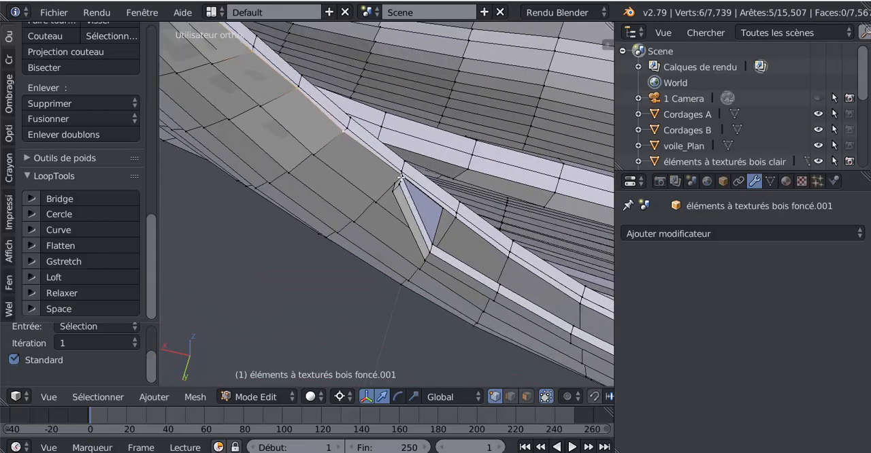
pyautogui.keyDown('shift'); pyautogui.rightClick(401, 177); pyautogui.keyUp('shift')
pyautogui.moveTo(447, 225); pyautogui.dragTo(445, 219, button='middle')
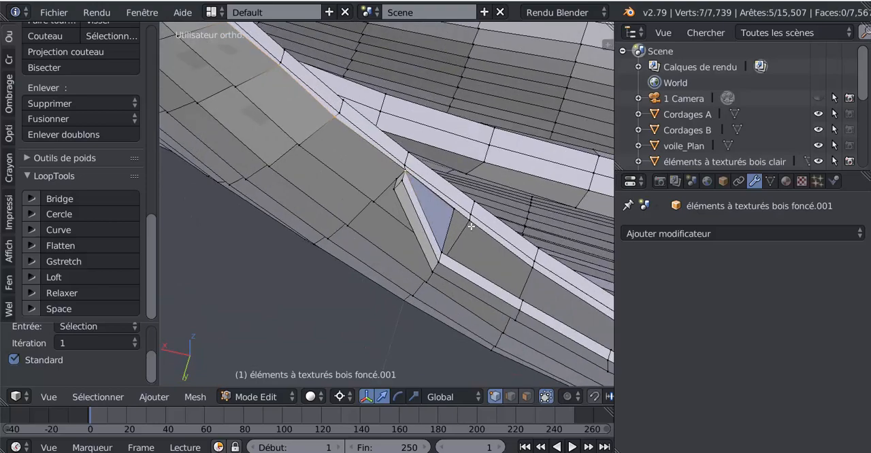
pyautogui.keyDown('shift'); pyautogui.rightClick(472, 222); pyautogui.keyUp('shift')
pyautogui.scroll(-2, 260, 255)
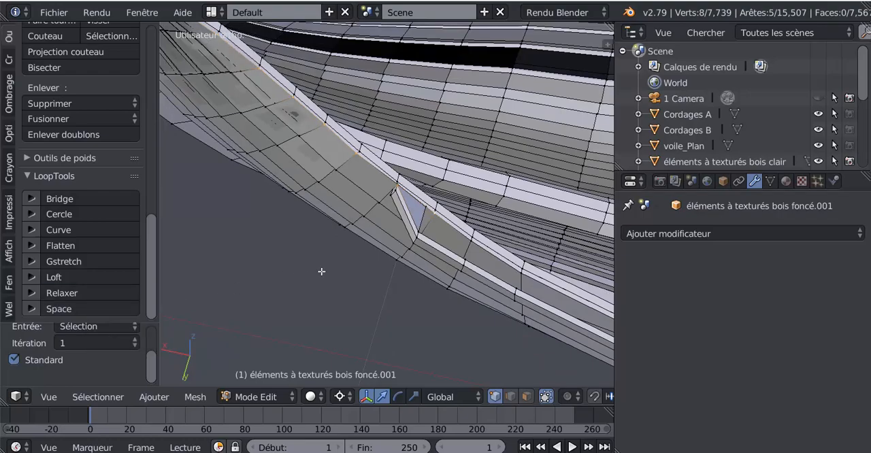
# Examine the gunwale curve and the outer planks near the hull's pointed end in Object Mode.
pyautogui.moveTo(339, 268); pyautogui.dragTo(303, 280, button='middle')
pyautogui.scroll(-2, 356, 287)
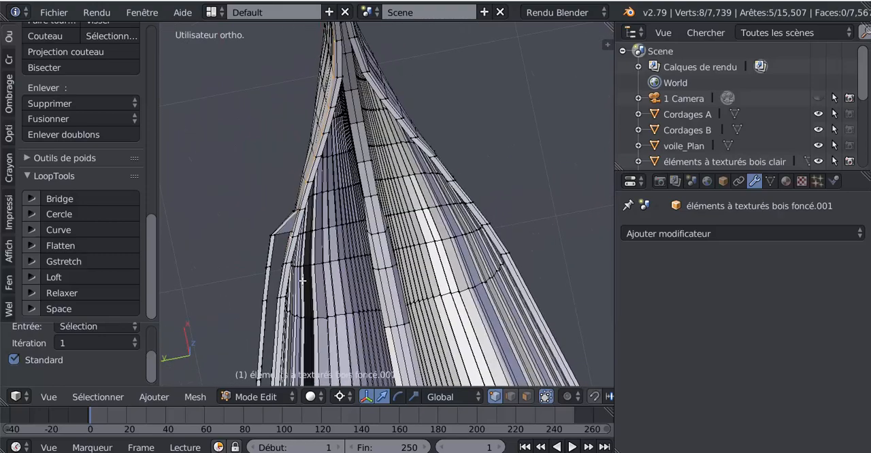
pyautogui.press('Tab')
pyautogui.moveTo(376, 222); pyautogui.dragTo(421, 233, button='middle')
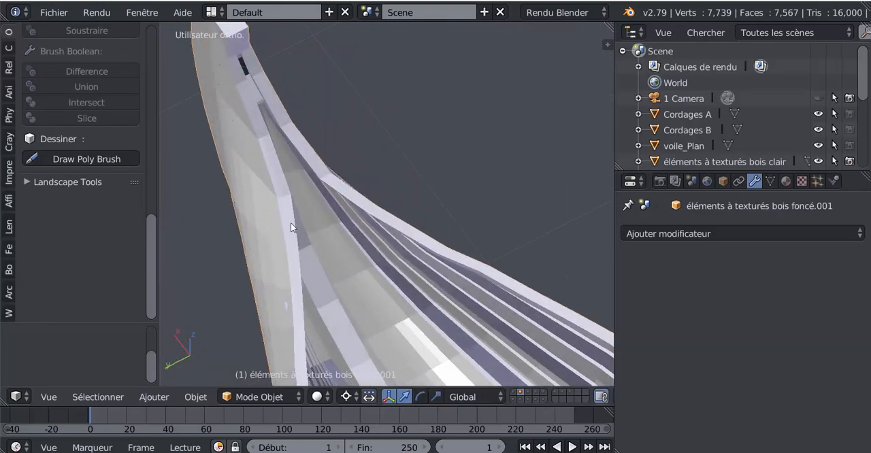
pyautogui.moveTo(290, 236); pyautogui.dragTo(347, 325, button='middle')
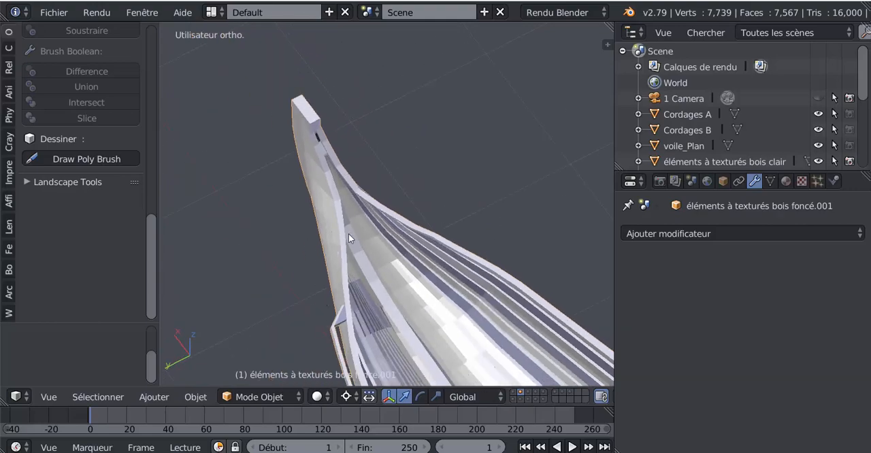
pyautogui.moveTo(348, 234); pyautogui.dragTo(469, 220, button='middle')
pyautogui.press('Tab')
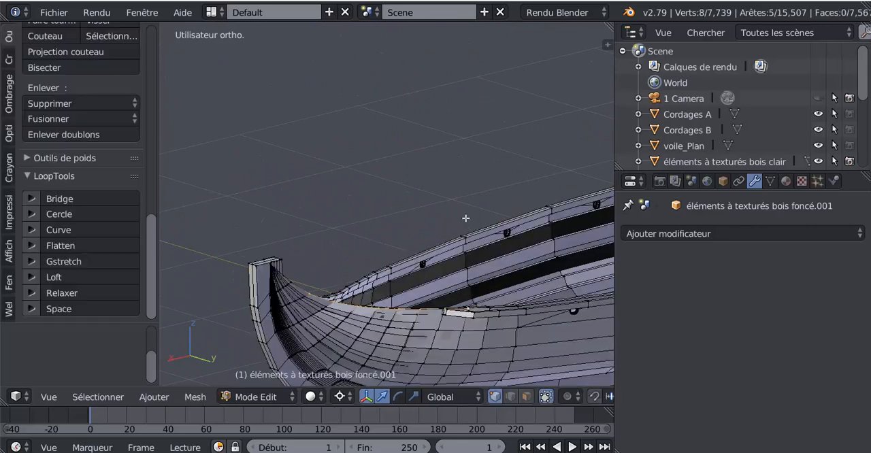
pyautogui.press('Tab')
pyautogui.scroll(1, 371, 264)
pyautogui.keyDown('shift'); pyautogui.moveTo(369, 264); pyautogui.dragTo(391, 119, button='middle'); pyautogui.keyUp('shift')
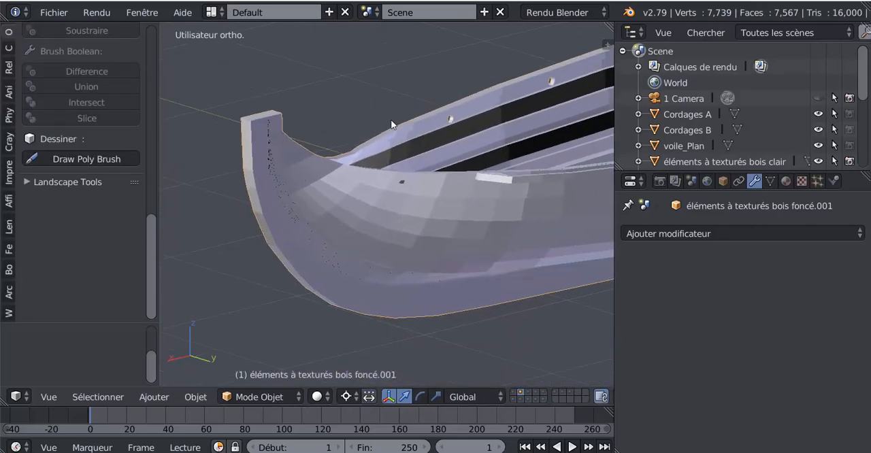
pyautogui.scroll(5, 403, 137)
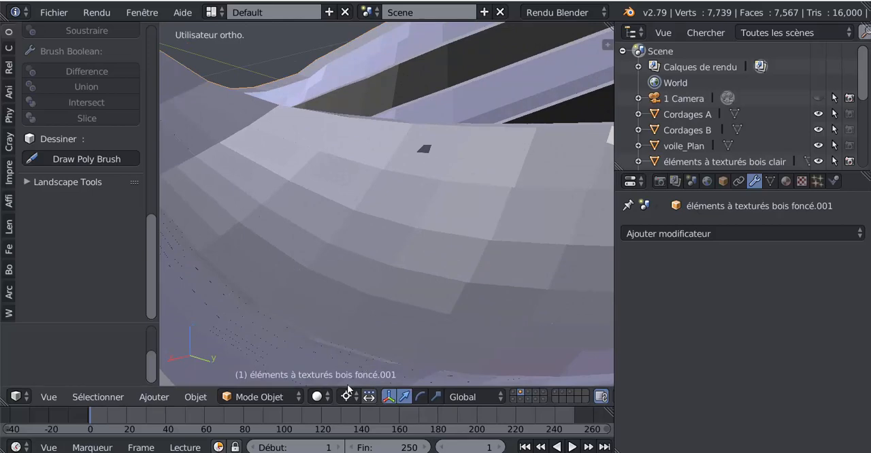
# In face selection within Edit Mode, select the face at the dark patch just below the gunwale and flip its normal direction.
pyautogui.press('Tab')
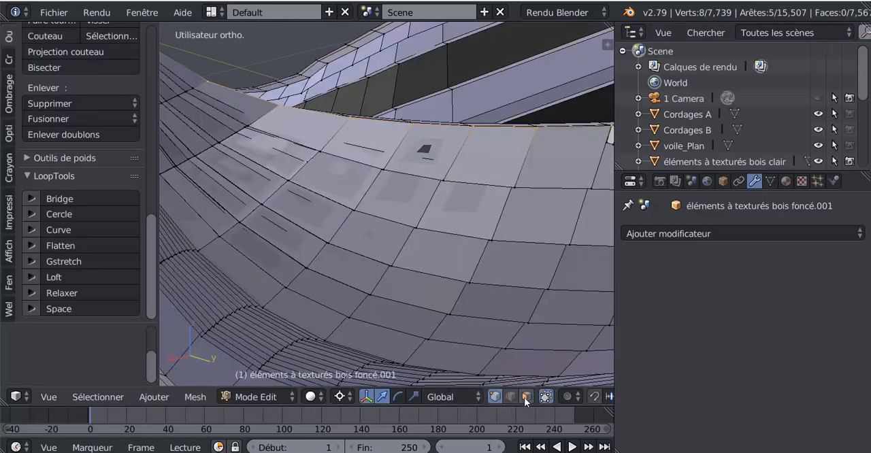
pyautogui.click(526, 402)
pyautogui.rightClick(424, 144)
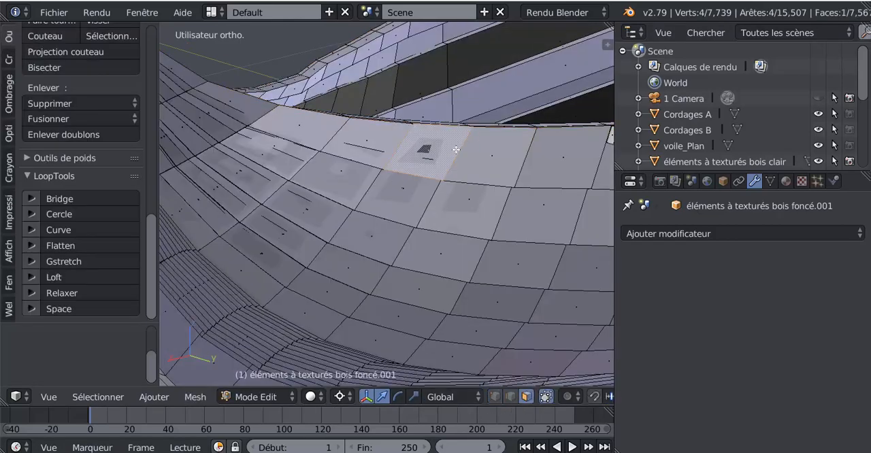
pyautogui.scroll(2, 456, 150)
pyautogui.keyDown('shift'); pyautogui.moveTo(456, 150); pyautogui.dragTo(393, 226, button='middle'); pyautogui.keyUp('shift')
pyautogui.scroll(3, 393, 225)
pyautogui.rightClick(376, 195)
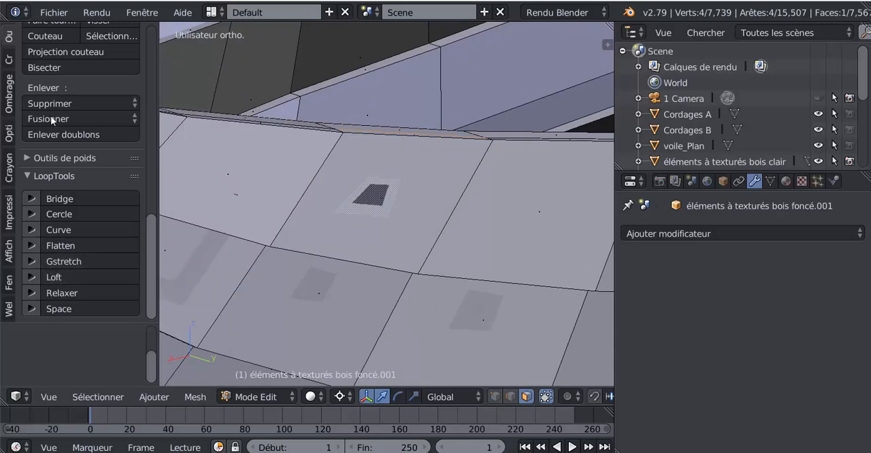
pyautogui.scroll(3, 40, 79)
pyautogui.click(8, 97)
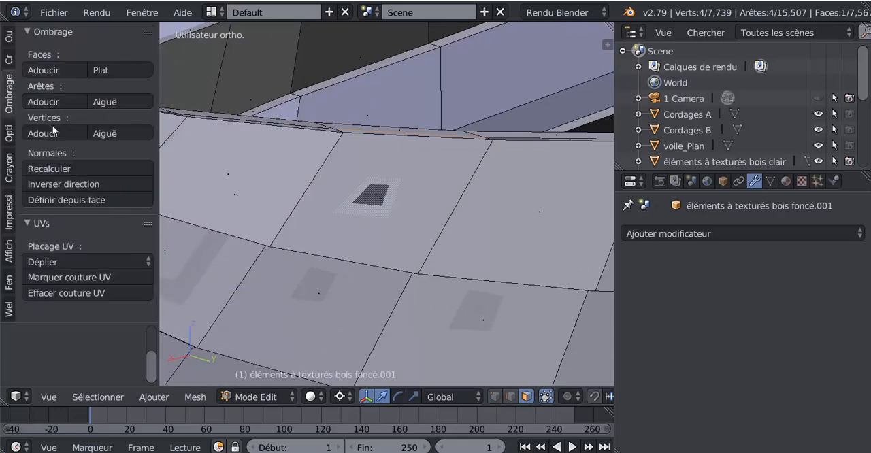
pyautogui.click(57, 184)
pyautogui.moveTo(354, 225); pyautogui.dragTo(342, 186, button='middle')
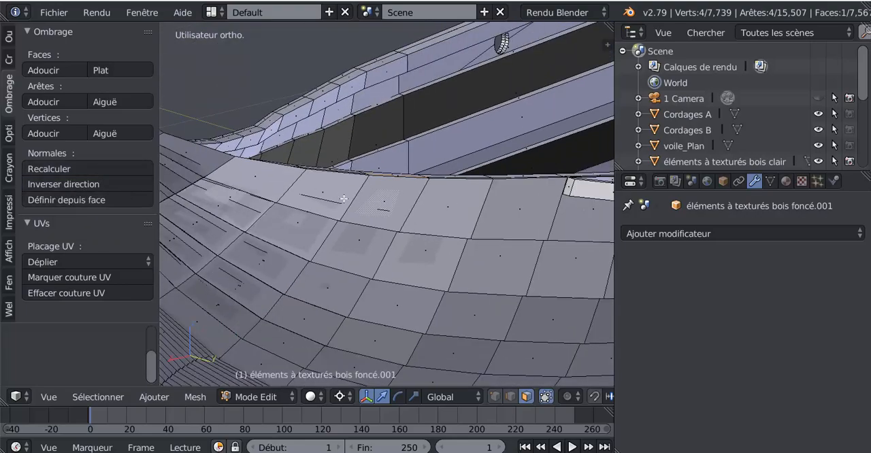
# Examine the whole hull mesh from several angles, inspecting the inner planks for dark faces.
pyautogui.scroll(-3, 344, 198)
pyautogui.moveTo(338, 224); pyautogui.dragTo(275, 209, button='middle')
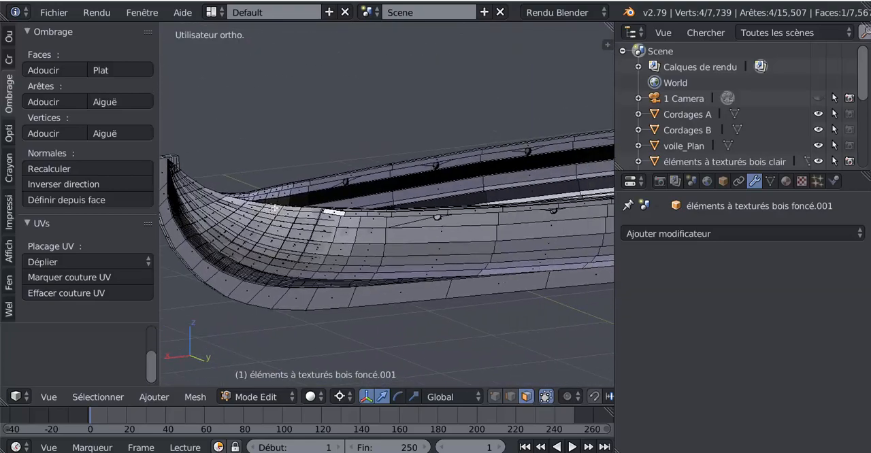
pyautogui.scroll(-3, 379, 219)
pyautogui.moveTo(379, 219); pyautogui.dragTo(347, 222, button='middle')
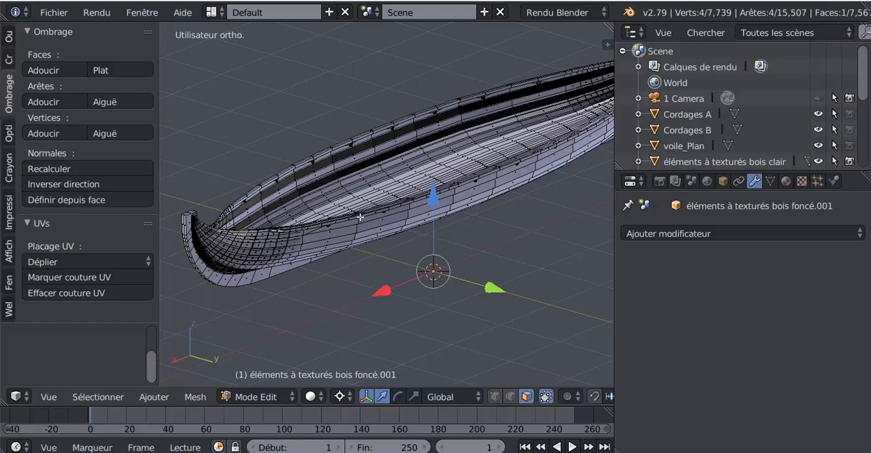
pyautogui.scroll(2, 360, 217)
pyautogui.scroll(3, 307, 191)
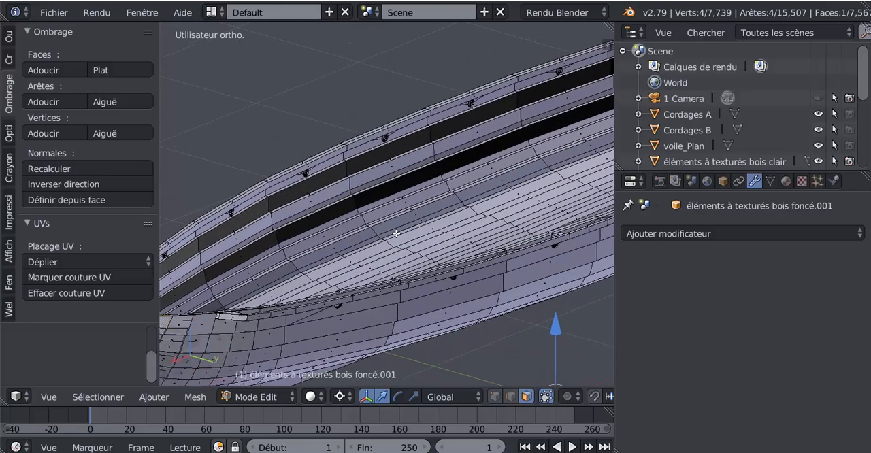
pyautogui.scroll(1, 370, 204)
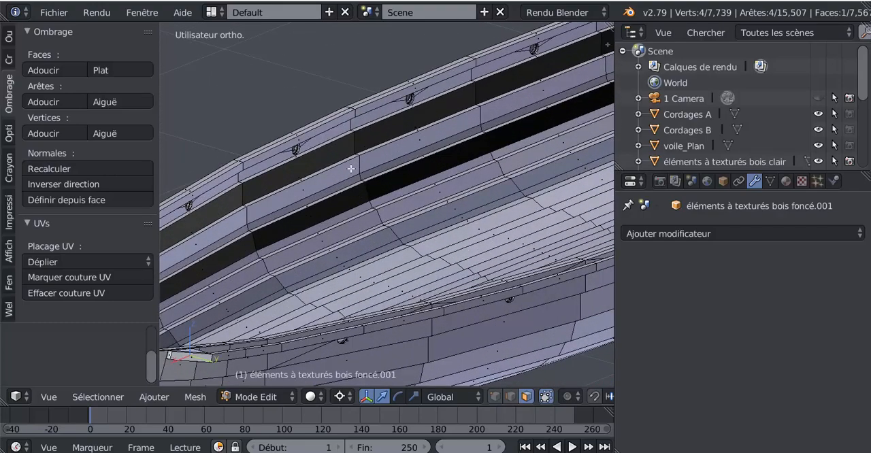
pyautogui.scroll(-5, 396, 204)
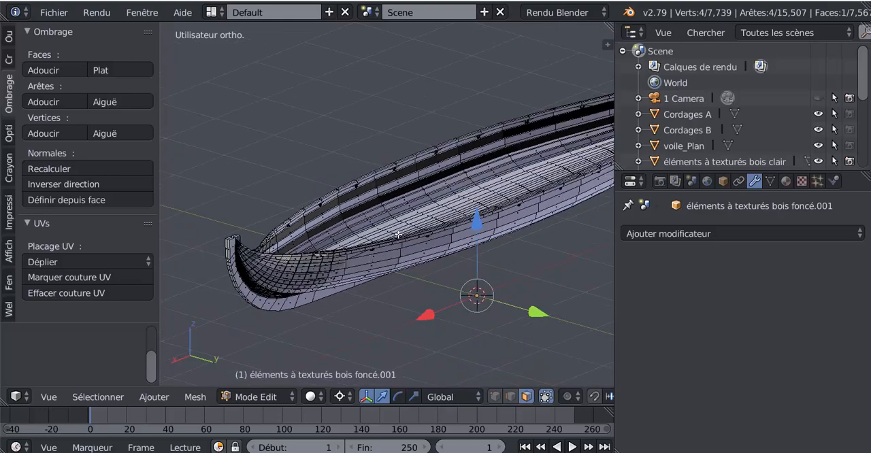
pyautogui.moveTo(398, 235); pyautogui.dragTo(406, 242, button='middle')
pyautogui.moveTo(463, 279); pyautogui.dragTo(467, 231, button='middle')
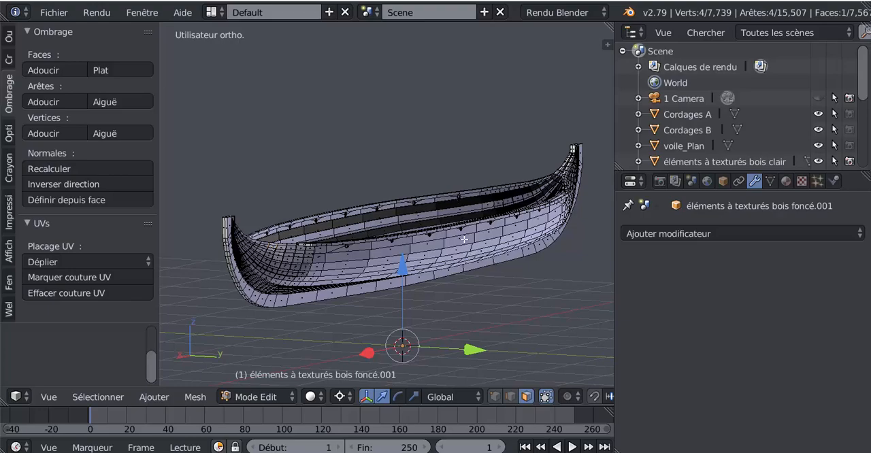
pyautogui.moveTo(464, 241); pyautogui.dragTo(451, 240, button='middle')
pyautogui.scroll(6, 451, 240)
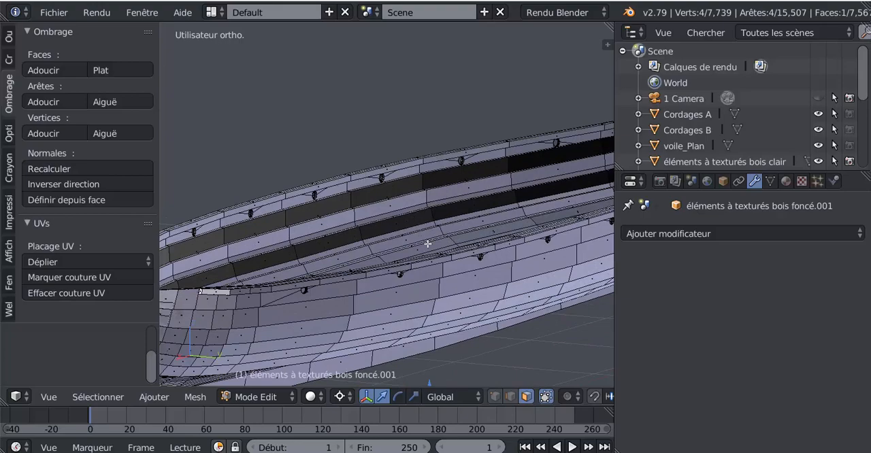
pyautogui.scroll(-6, 422, 249)
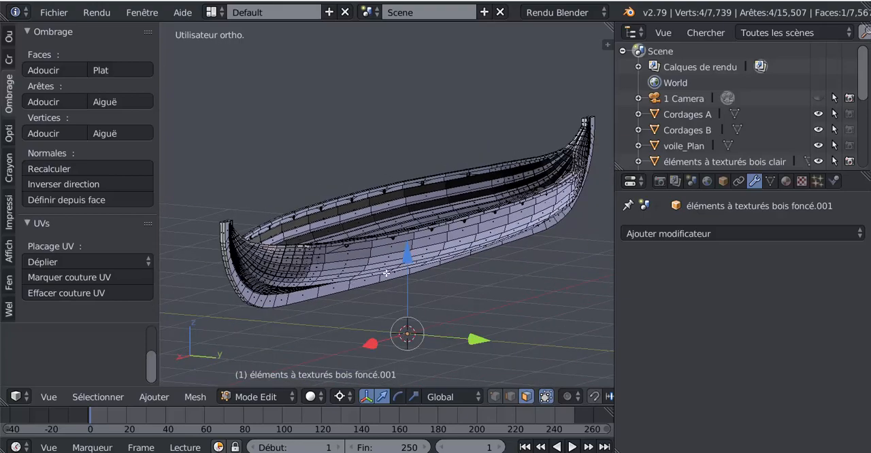
# Clear the face selection on the hull mesh.
pyautogui.press('a')
pyautogui.press('a')
pyautogui.press('a')
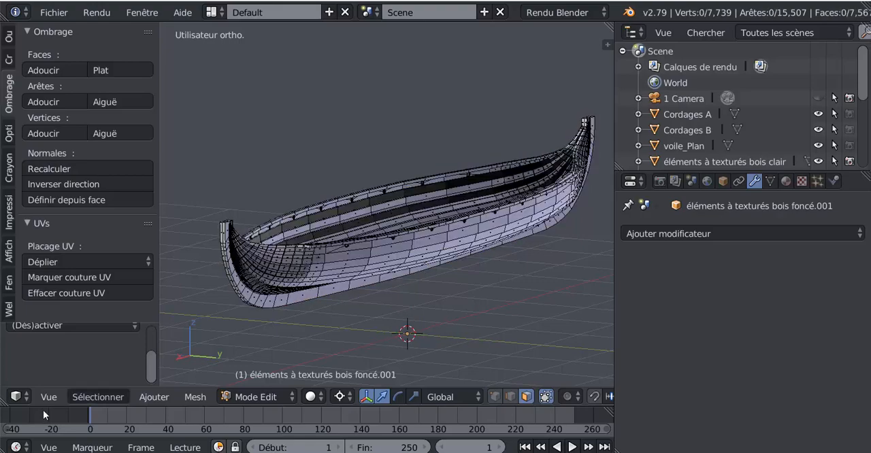
# Select all interior faces of the hull mesh by trait and show the mesh in wireframe.
pyautogui.click(79, 397)
pyautogui.moveTo(114, 166)
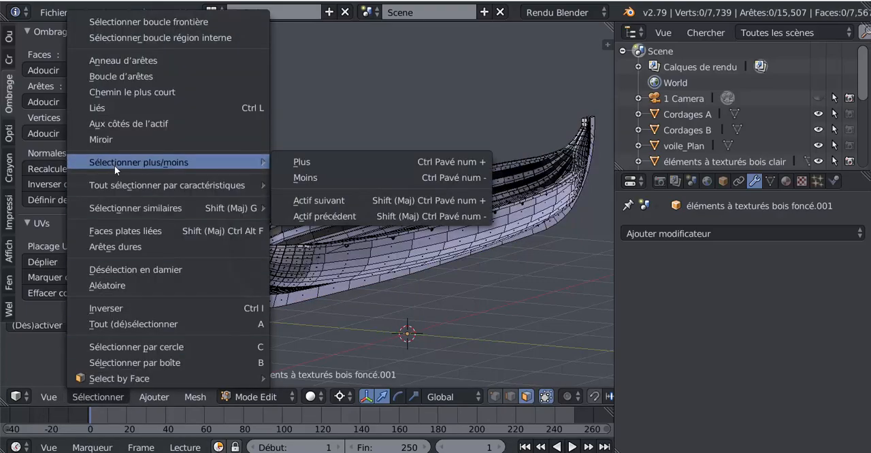
pyautogui.moveTo(120, 182)
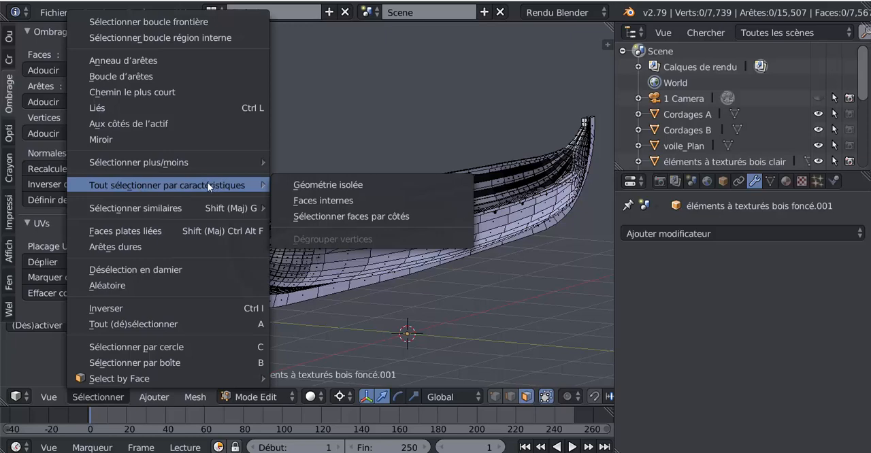
pyautogui.click(334, 200)
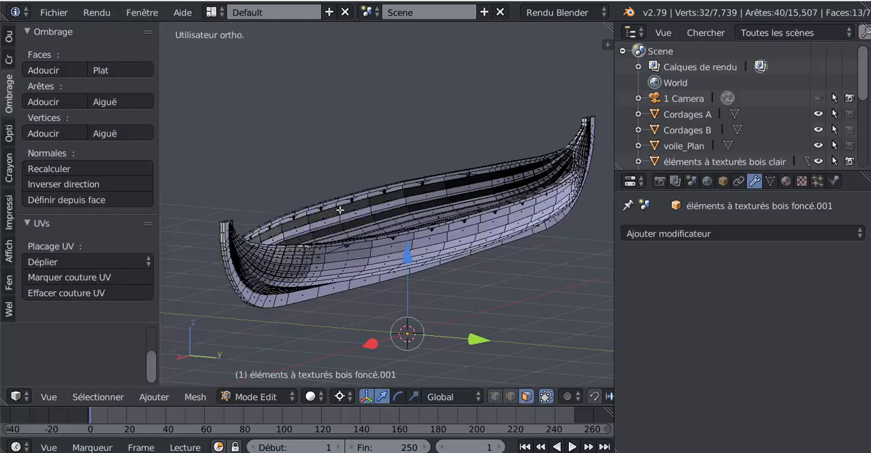
pyautogui.press('z')
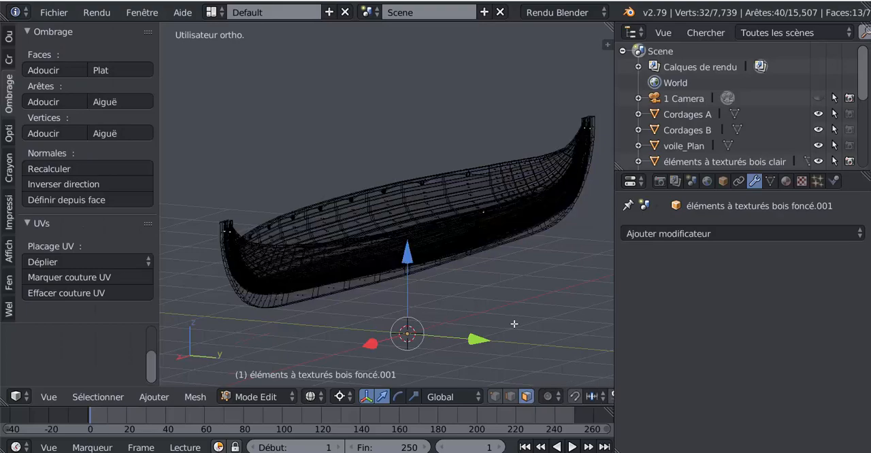
# Delete the selected interior faces in the hull's end posts and return to solid display.
pyautogui.moveTo(514, 324); pyautogui.dragTo(460, 307, button='middle')
pyautogui.moveTo(391, 311); pyautogui.dragTo(357, 323, button='middle')
pyautogui.scroll(3, 298, 226)
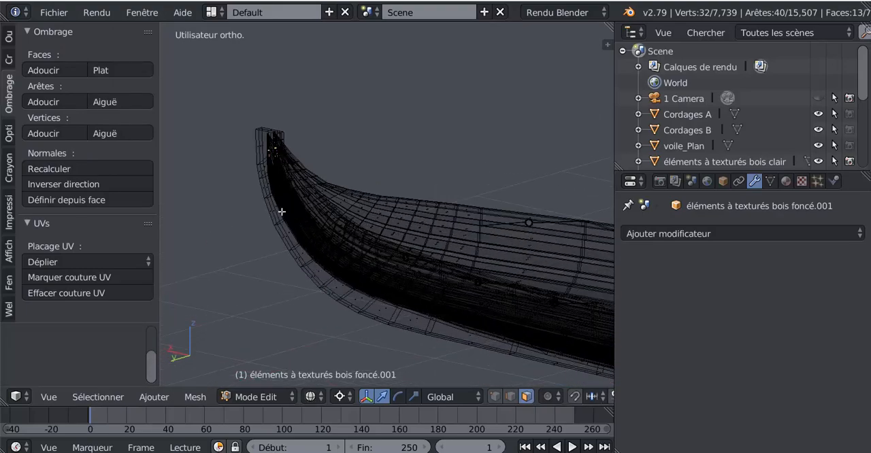
pyautogui.moveTo(282, 211); pyautogui.dragTo(387, 265, button='middle')
pyautogui.scroll(3, 371, 260)
pyautogui.scroll(2, 371, 260)
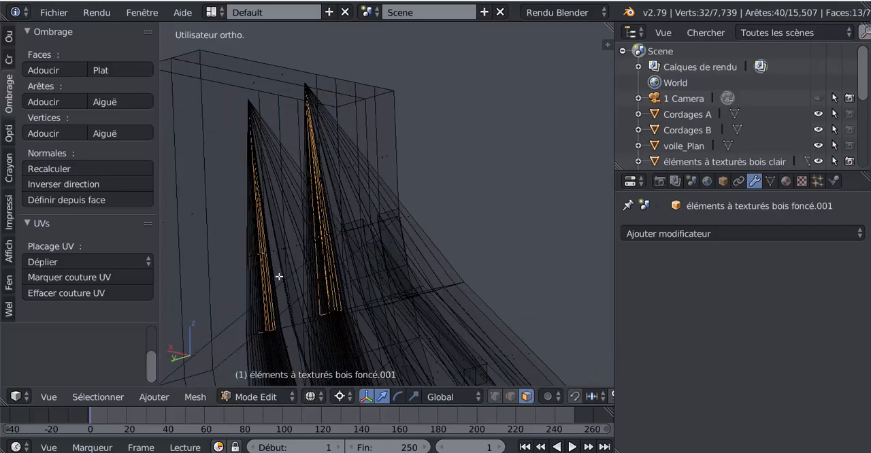
pyautogui.scroll(-3, 391, 288)
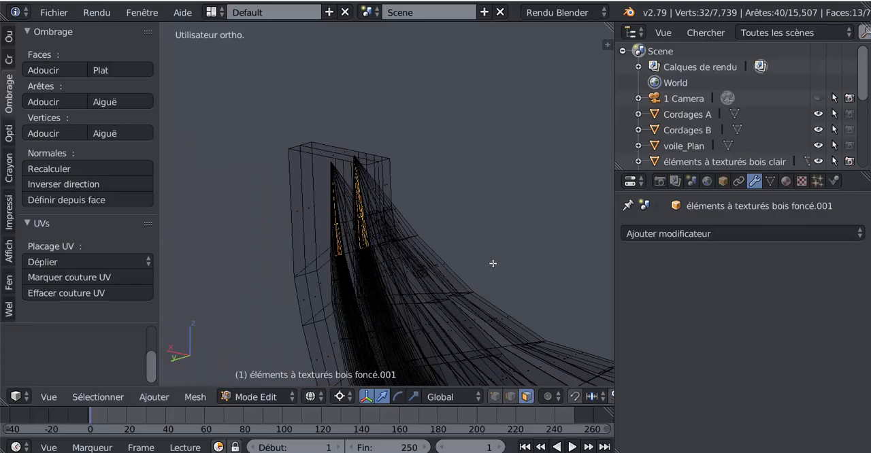
pyautogui.press('x')
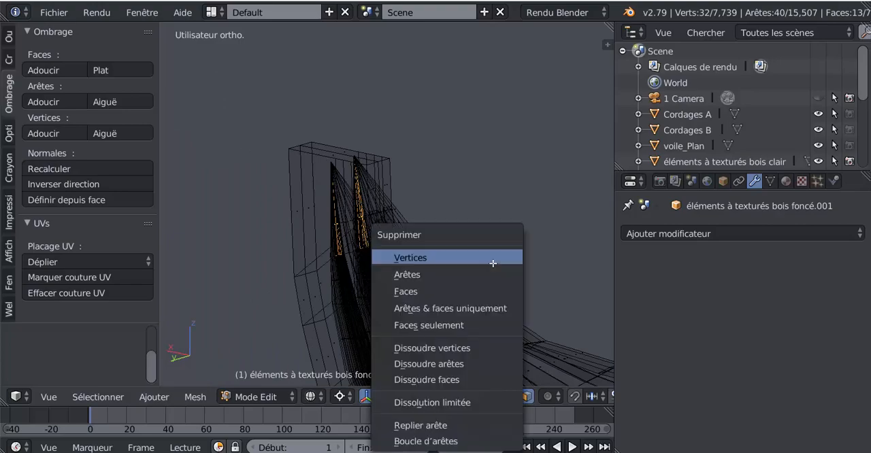
pyautogui.click(444, 290)
pyautogui.press('z')
# Examine the hull's ends, outer planks and interior from several angles in Object Mode.
pyautogui.moveTo(443, 289)
pyautogui.mouseDown(button='middle')
pyautogui.moveTo(495, 283)
pyautogui.moveTo(566, 356)
pyautogui.moveTo(537, 292)
pyautogui.moveTo(259, 338)
pyautogui.moveTo(379, 311)
pyautogui.moveTo(330, 305)
pyautogui.moveTo(327, 284)
pyautogui.moveTo(447, 298)
pyautogui.moveTo(311, 271)
pyautogui.mouseUp(button='middle')
pyautogui.scroll(8, 377, 279)
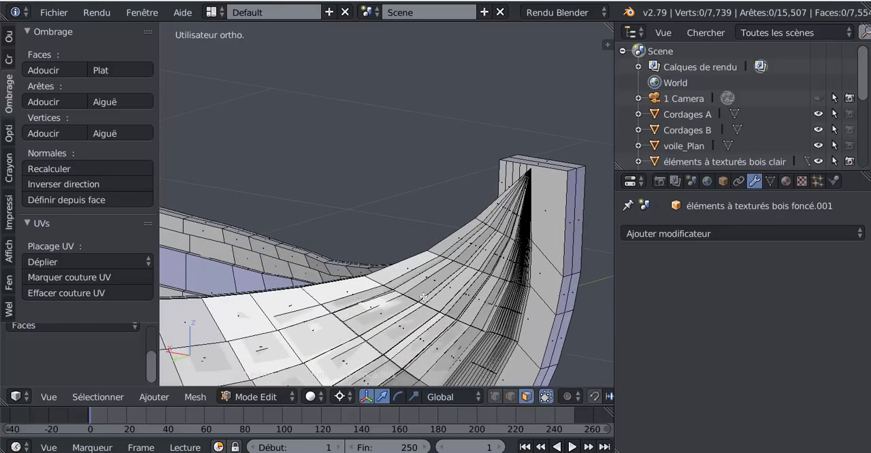
pyautogui.press('Tab')
pyautogui.scroll(-10, 447, 297)
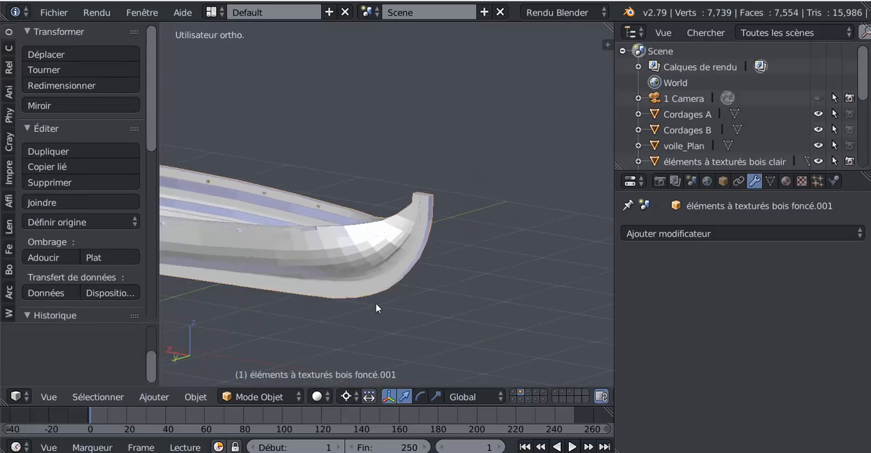
pyautogui.moveTo(366, 305); pyautogui.dragTo(458, 301, button='middle')
pyautogui.keyDown('shift'); pyautogui.moveTo(340, 320); pyautogui.dragTo(633, 264, button='middle'); pyautogui.keyUp('shift')
pyautogui.scroll(-2, 493, 289)
pyautogui.moveTo(493, 288); pyautogui.dragTo(426, 297, button='middle')
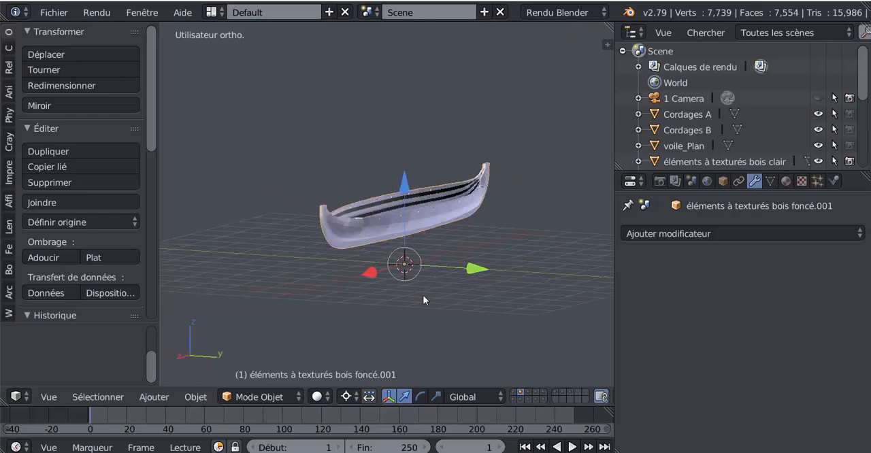
pyautogui.scroll(5, 417, 300)
pyautogui.scroll(1, 416, 300)
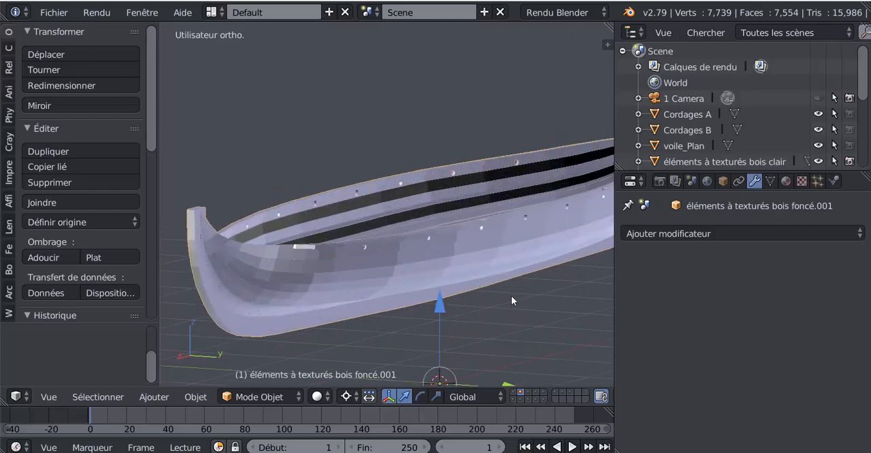
pyautogui.moveTo(514, 297); pyautogui.dragTo(469, 332, button='middle')
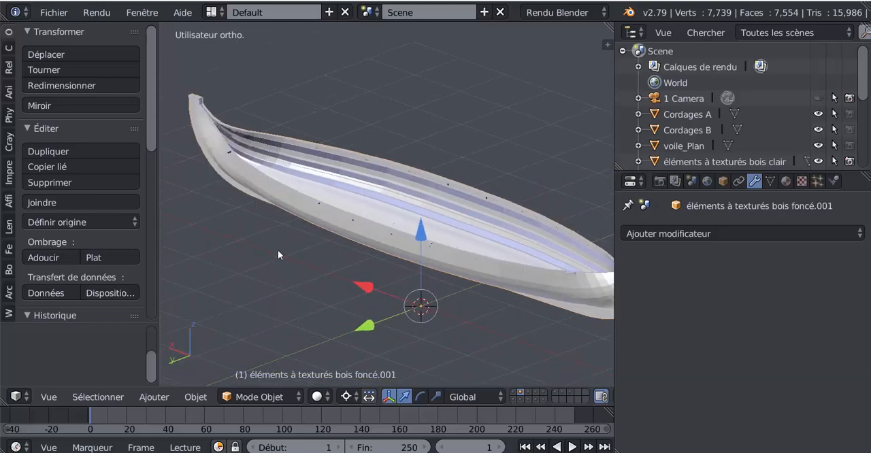
pyautogui.moveTo(308, 184); pyautogui.dragTo(270, 231, button='middle')
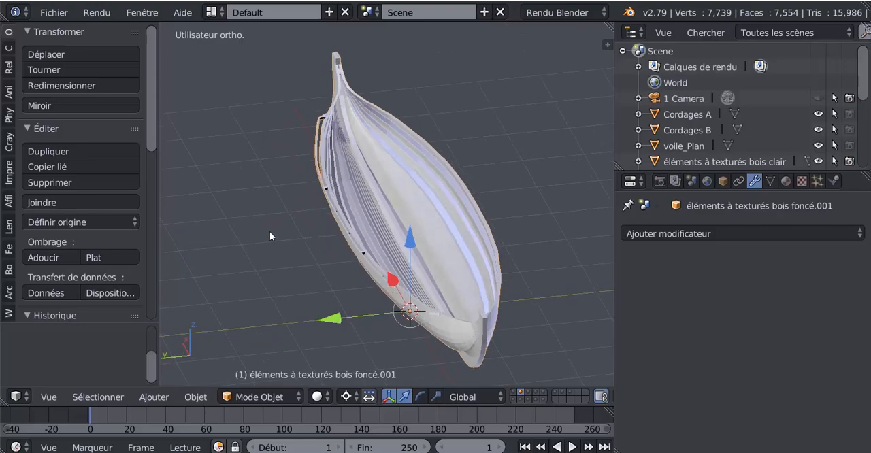
pyautogui.keyDown('shift'); pyautogui.moveTo(364, 257); pyautogui.dragTo(394, 300, button='middle'); pyautogui.keyUp('shift')
pyautogui.scroll(10, 393, 298)
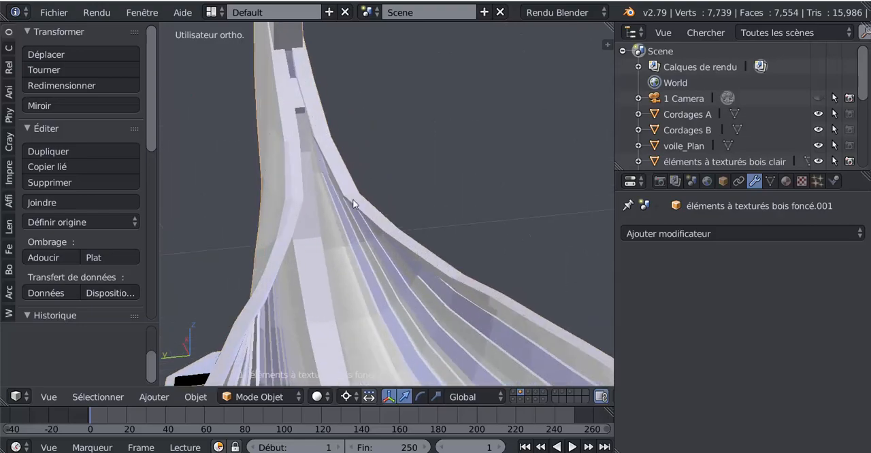
pyautogui.scroll(-6, 350, 203)
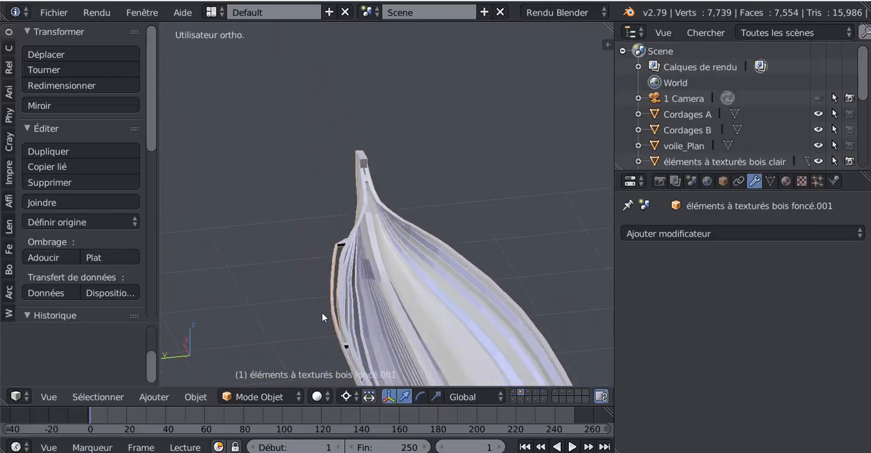
pyautogui.moveTo(322, 312); pyautogui.dragTo(287, 302, button='middle')
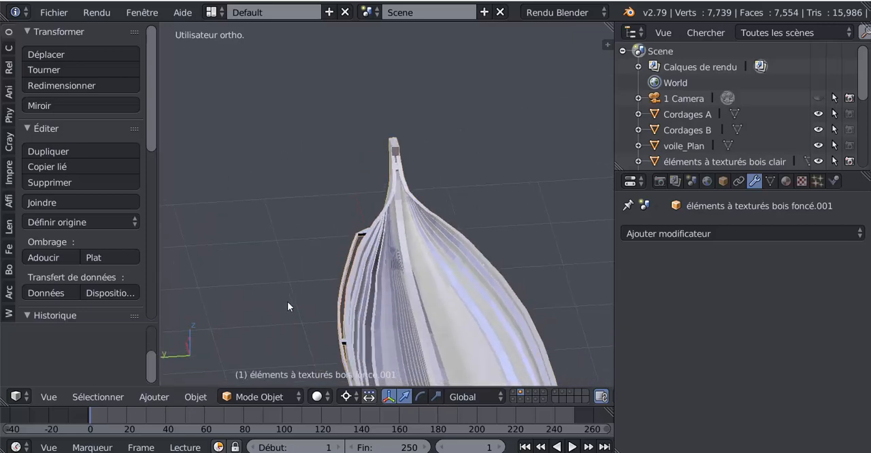
# In Edit Mode, select the black inward-facing face at the end of the strip beside the gunwale and flip its normal direction.
pyautogui.scroll(3, 364, 275)
pyautogui.scroll(6, 369, 279)
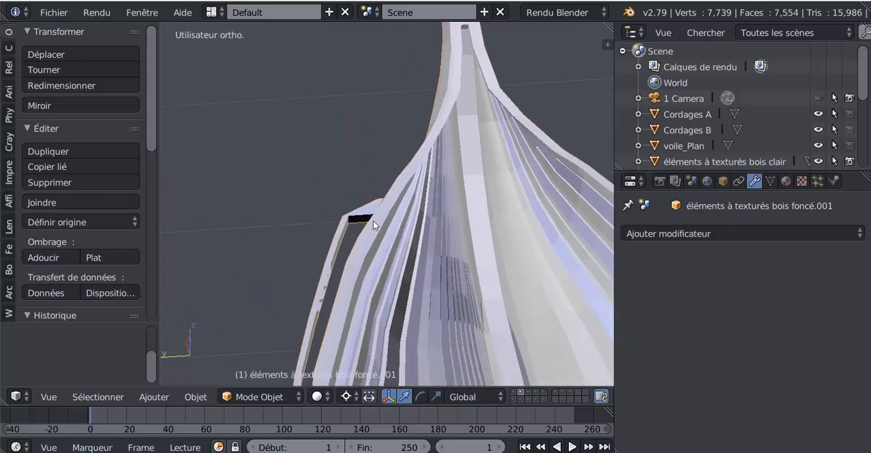
pyautogui.scroll(3, 388, 231)
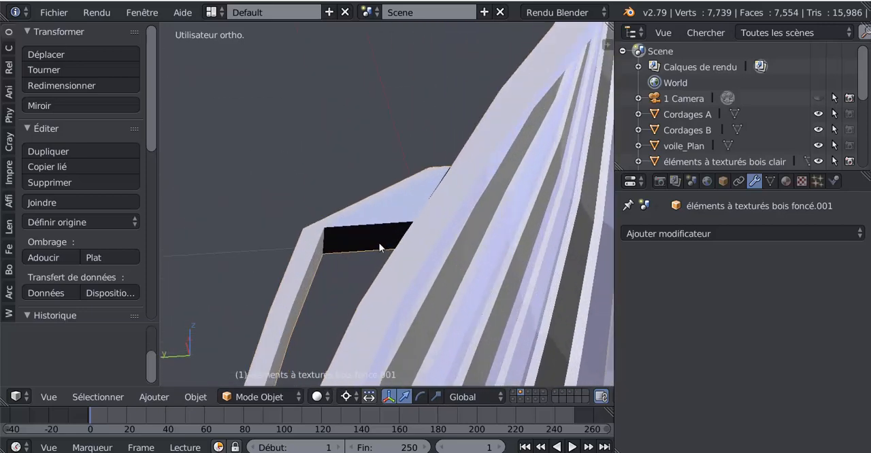
pyautogui.press('Tab')
pyautogui.rightClick(365, 237)
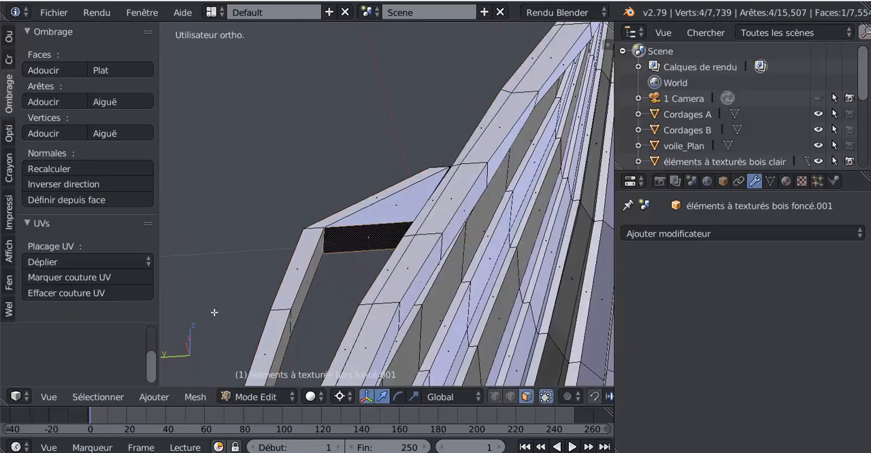
pyautogui.click(60, 183)
# Examine the gunwale strip and the inner planks along the hull around the flipped face.
pyautogui.scroll(-4, 318, 202)
pyautogui.moveTo(388, 240); pyautogui.dragTo(410, 238, button='middle')
pyautogui.scroll(-3, 348, 262)
pyautogui.keyDown('shift'); pyautogui.moveTo(362, 257); pyautogui.dragTo(522, 224, button='middle'); pyautogui.keyUp('shift')
pyautogui.moveTo(436, 240); pyautogui.dragTo(497, 222, button='middle')
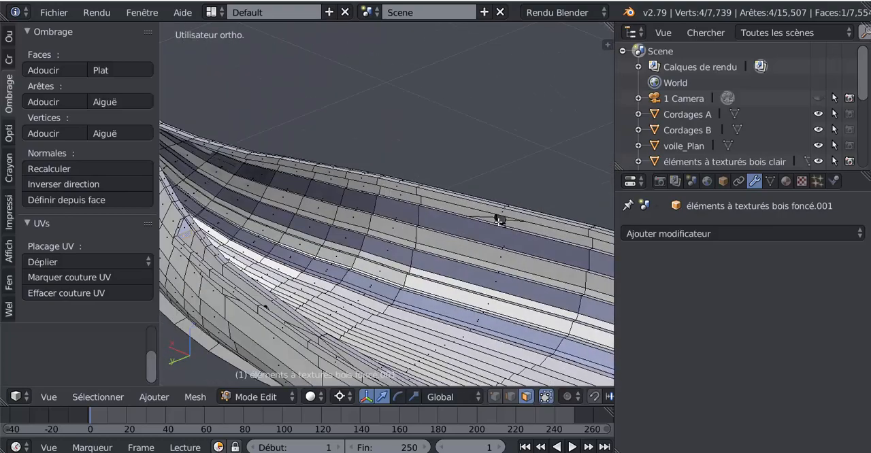
pyautogui.keyDown('shift'); pyautogui.moveTo(386, 256); pyautogui.dragTo(513, 219, button='middle'); pyautogui.keyUp('shift')
pyautogui.scroll(2, 262, 207)
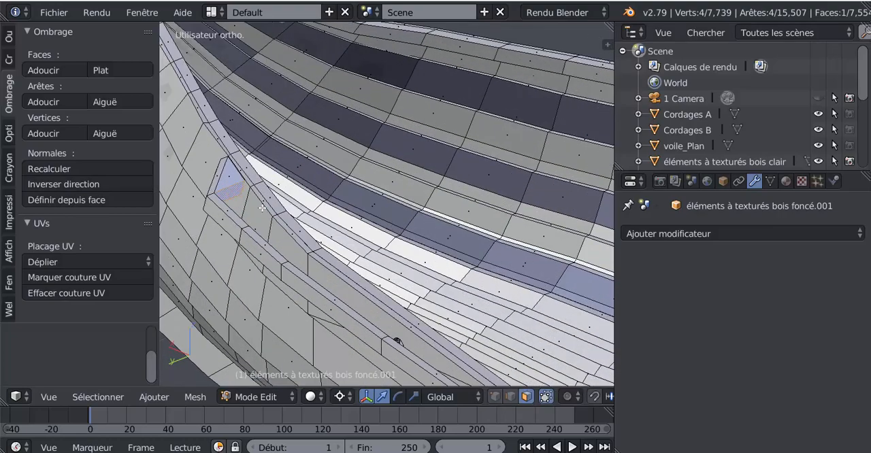
pyautogui.scroll(-1, 264, 208)
pyautogui.scroll(-1, 289, 211)
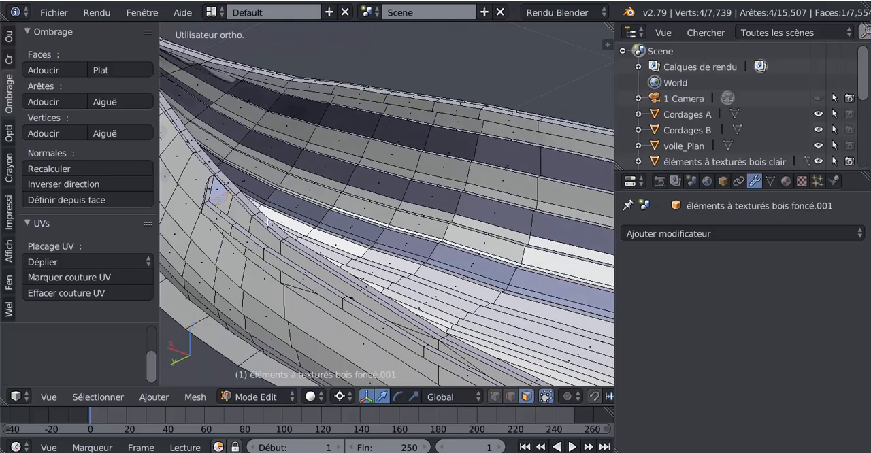
pyautogui.scroll(-1, 268, 223)
pyautogui.moveTo(281, 230); pyautogui.dragTo(348, 217, button='middle')
pyautogui.scroll(-2, 350, 216)
pyautogui.scroll(-2, 350, 221)
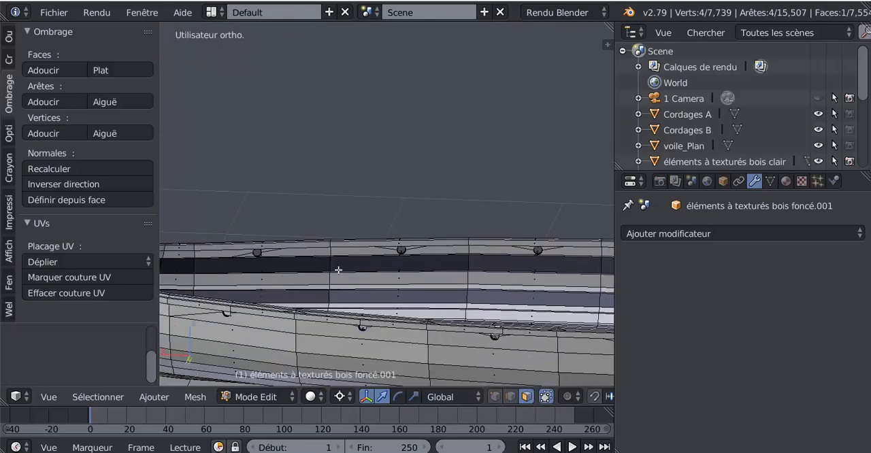
# Select the triangular face on top of the gunwale strip's tapered end and flip its normal direction.
pyautogui.keyDown('shift'); pyautogui.moveTo(290, 286); pyautogui.dragTo(514, 226, button='middle'); pyautogui.keyUp('shift')
pyautogui.scroll(6, 490, 218)
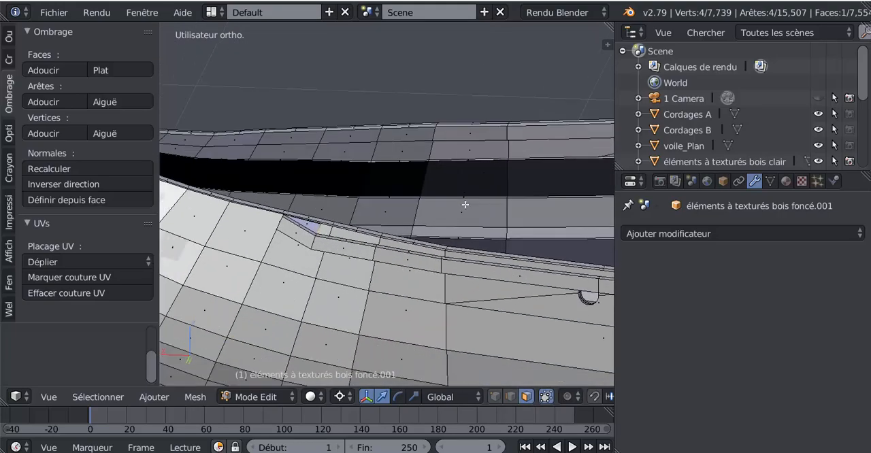
pyautogui.scroll(1, 371, 231)
pyautogui.scroll(1, 332, 176)
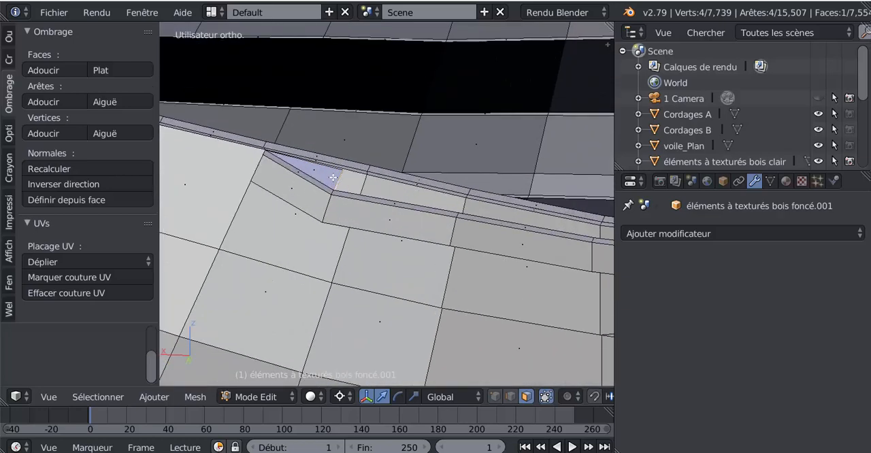
pyautogui.rightClick(330, 175)
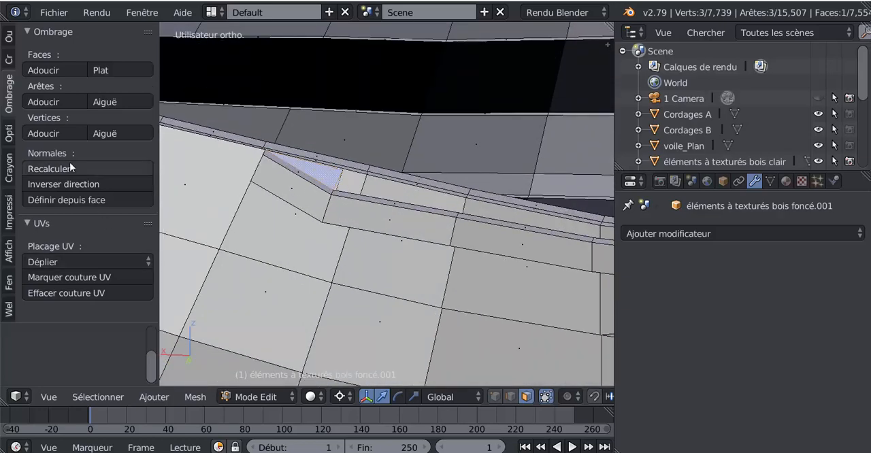
pyautogui.click(63, 184)
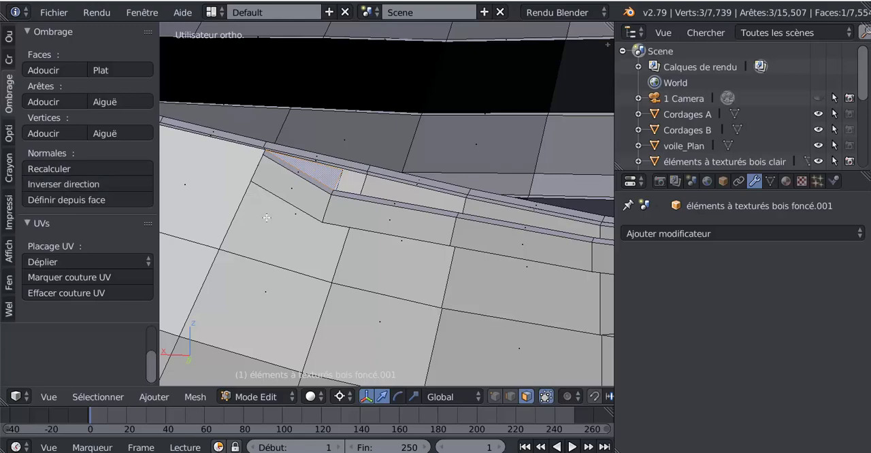
# Inspect the shading of the gunwale strip's tapered end and the planks below it in Object Mode.
pyautogui.scroll(-2, 271, 254)
pyautogui.moveTo(272, 254); pyautogui.dragTo(264, 267, button='middle')
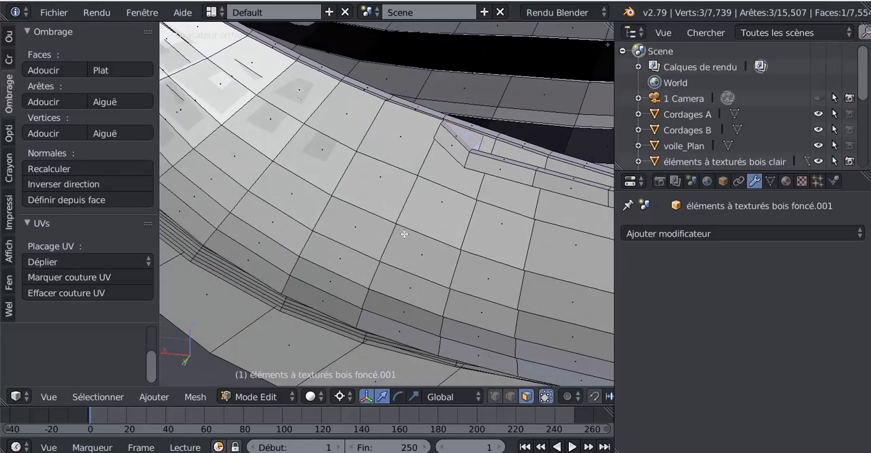
pyautogui.press('Tab')
pyautogui.scroll(-4, 462, 149)
pyautogui.moveTo(428, 247); pyautogui.dragTo(405, 281, button='middle')
pyautogui.scroll(3, 406, 285)
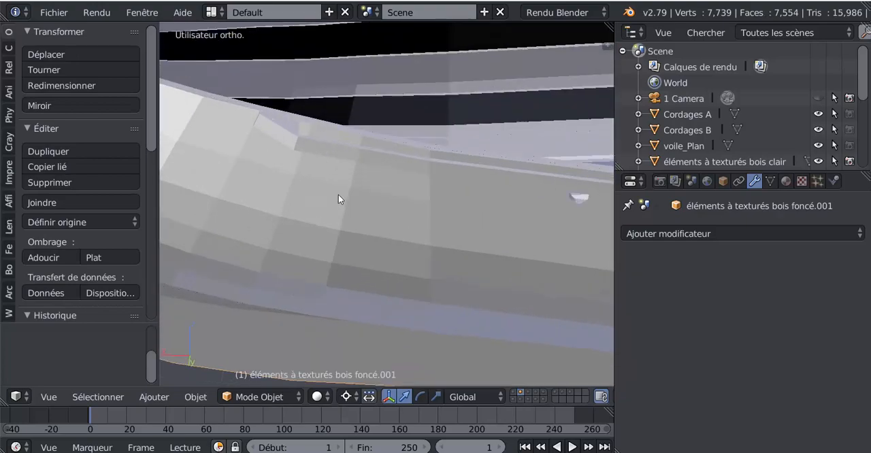
# In Edit Mode, select the three outer side faces at the gunwale strip's tapered end and hide them.
pyautogui.press('Tab')
pyautogui.rightClick(298, 153)
pyautogui.keyDown('shift'); pyautogui.rightClick(290, 141); pyautogui.keyUp('shift')
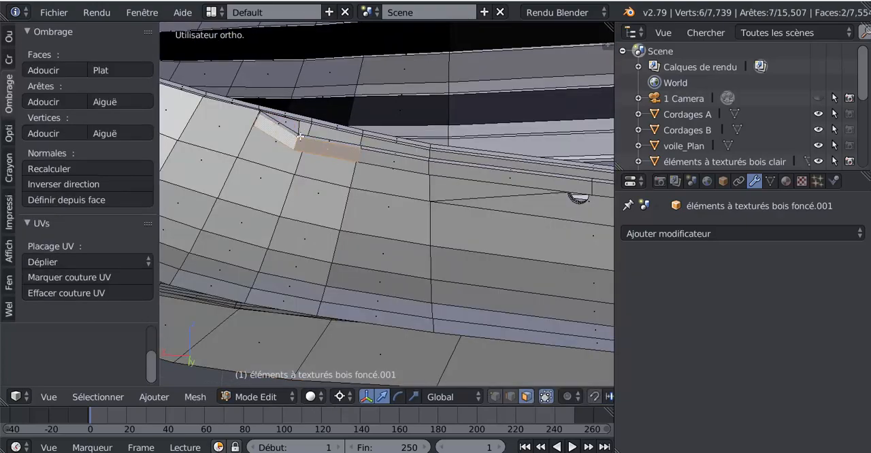
pyautogui.keyDown('shift'); pyautogui.rightClick(387, 161); pyautogui.keyUp('shift')
pyautogui.press('h')
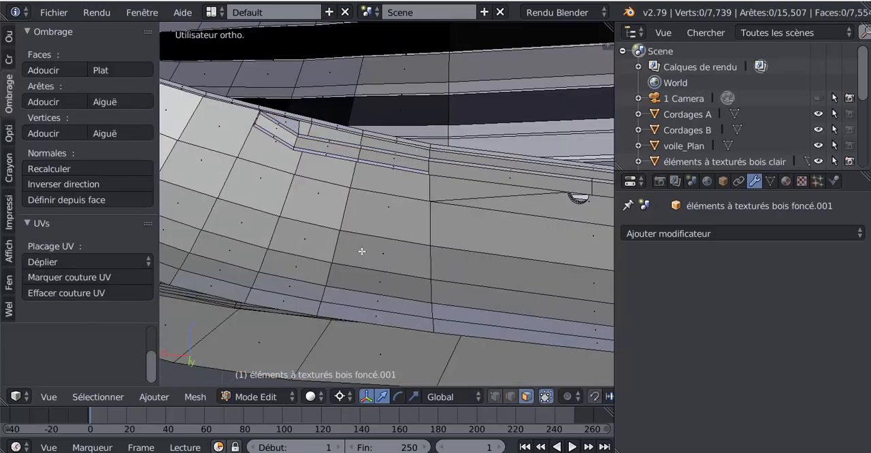
# Examine the opened gunwale strip along the hull's side and the faces behind the hidden ones.
pyautogui.moveTo(362, 251); pyautogui.dragTo(461, 249, button='middle')
pyautogui.scroll(5, 434, 241)
pyautogui.scroll(-4, 461, 249)
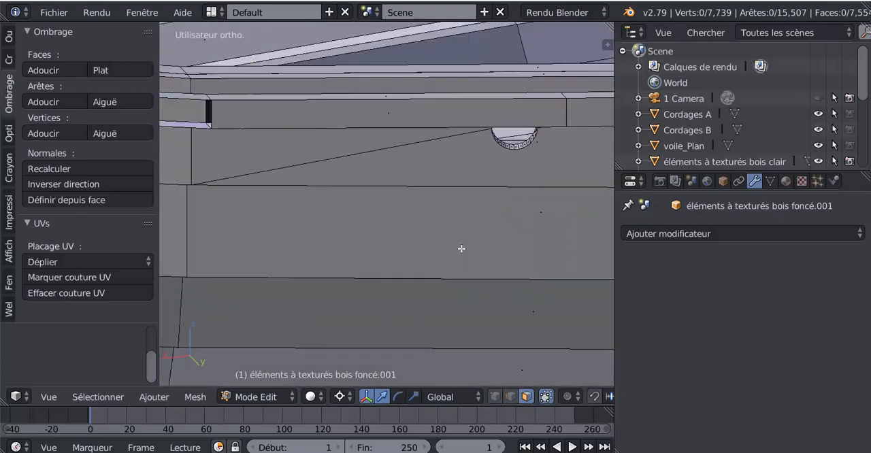
pyautogui.keyDown('shift'); pyautogui.moveTo(354, 241); pyautogui.dragTo(579, 247, button='middle'); pyautogui.keyUp('shift')
pyautogui.moveTo(476, 245); pyautogui.dragTo(500, 247, button='middle')
pyautogui.keyDown('shift'); pyautogui.moveTo(362, 246); pyautogui.dragTo(544, 249, button='middle'); pyautogui.keyUp('shift')
pyautogui.keyDown('shift'); pyautogui.moveTo(412, 250); pyautogui.dragTo(477, 282, button='middle'); pyautogui.keyUp('shift')
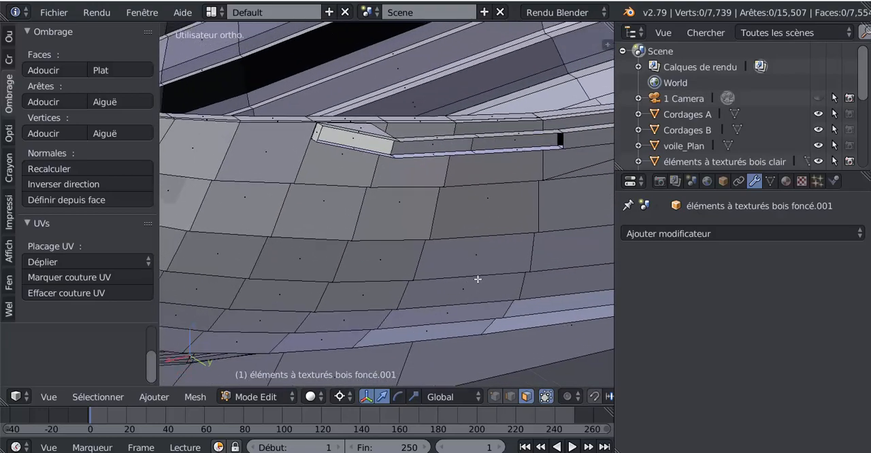
pyautogui.scroll(2, 458, 255)
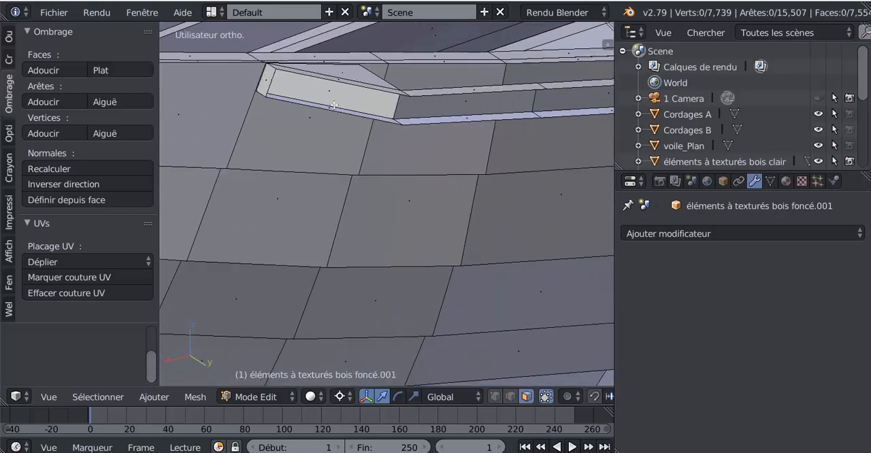
# Select the inner face behind the hidden ones at the gunwale strip's tapered end and flip its normal direction.
pyautogui.moveTo(301, 162); pyautogui.dragTo(288, 162, button='middle')
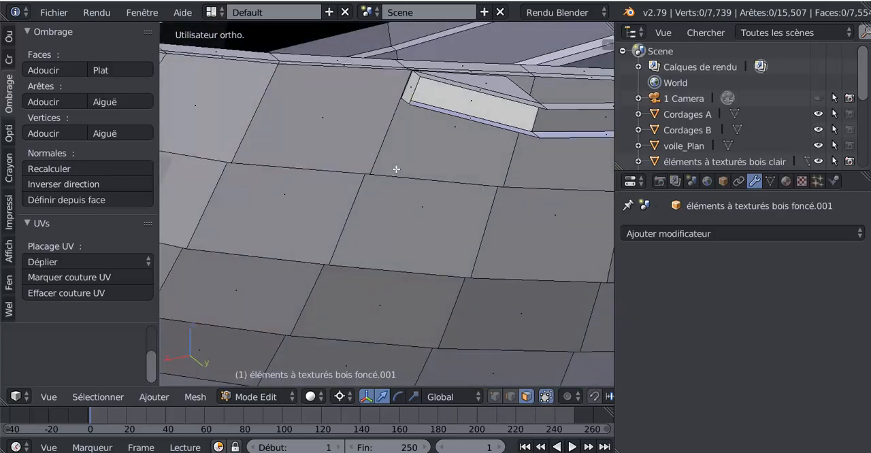
pyautogui.moveTo(482, 126); pyautogui.dragTo(324, 127, button='middle')
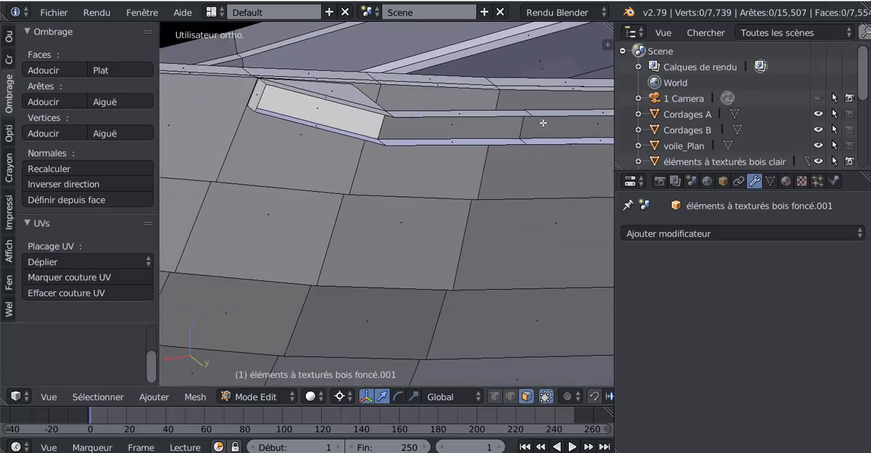
pyautogui.scroll(-2, 543, 123)
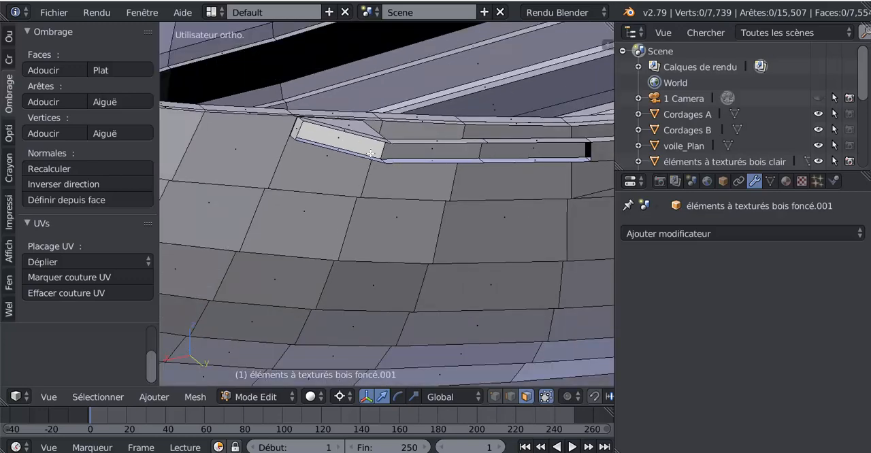
pyautogui.scroll(2, 341, 126)
pyautogui.rightClick(321, 110)
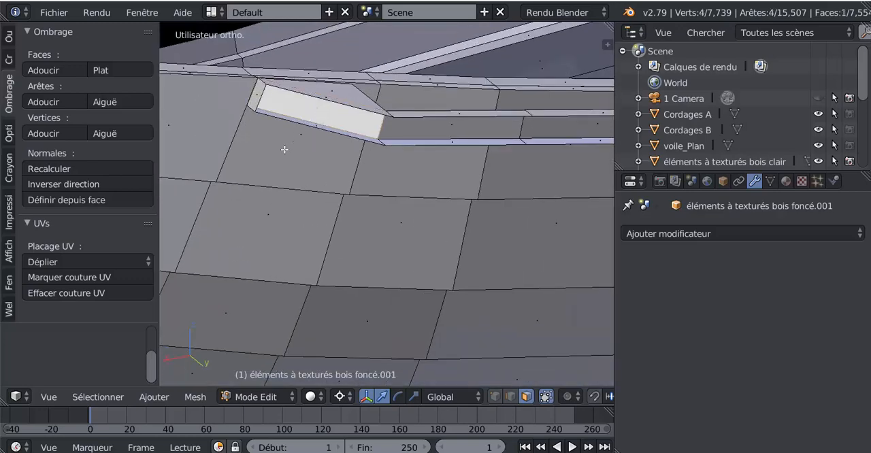
pyautogui.click(60, 182)
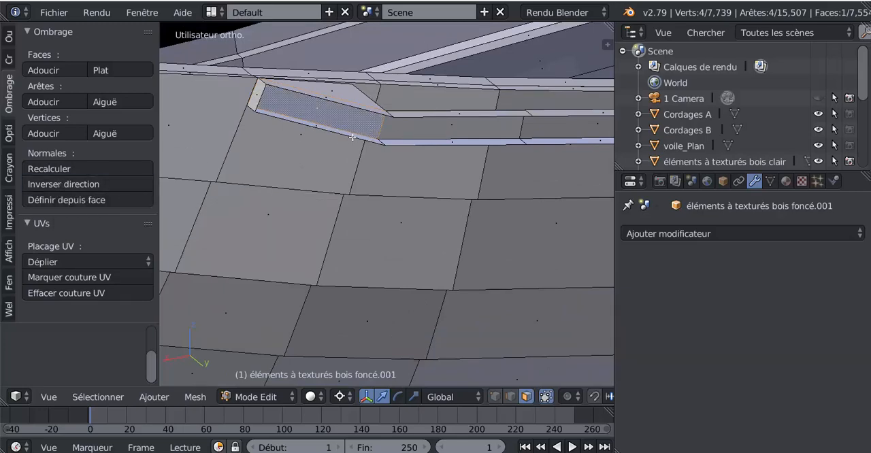
# Select the neighbouring inner face of the gunwale strip and reveal the hidden outer side faces.
pyautogui.rightClick(417, 131)
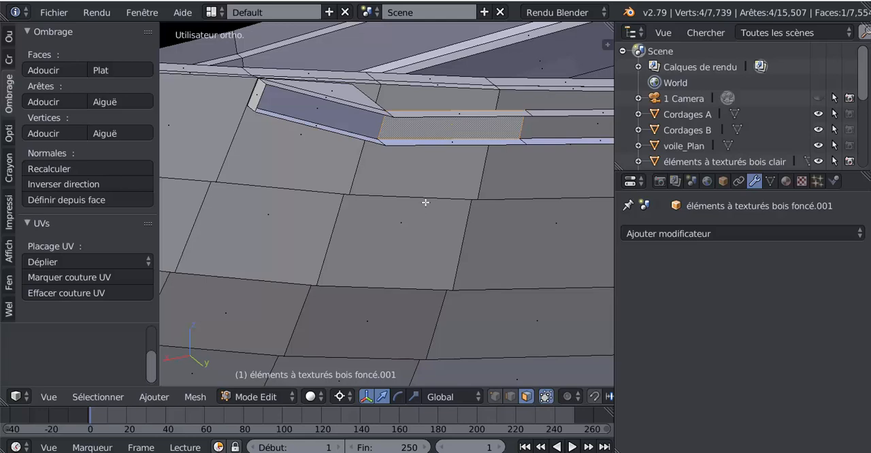
pyautogui.hotkey('ctrl', 'h')
pyautogui.hotkey('ctrl', 'l')
pyautogui.scroll(-3, 433, 204)
pyautogui.moveTo(433, 203)
pyautogui.mouseDown(button='middle')
pyautogui.moveTo(392, 239)
pyautogui.moveTo(436, 210)
pyautogui.mouseUp(button='middle')
pyautogui.scroll(-3, 390, 234)
pyautogui.scroll(6, 436, 210)
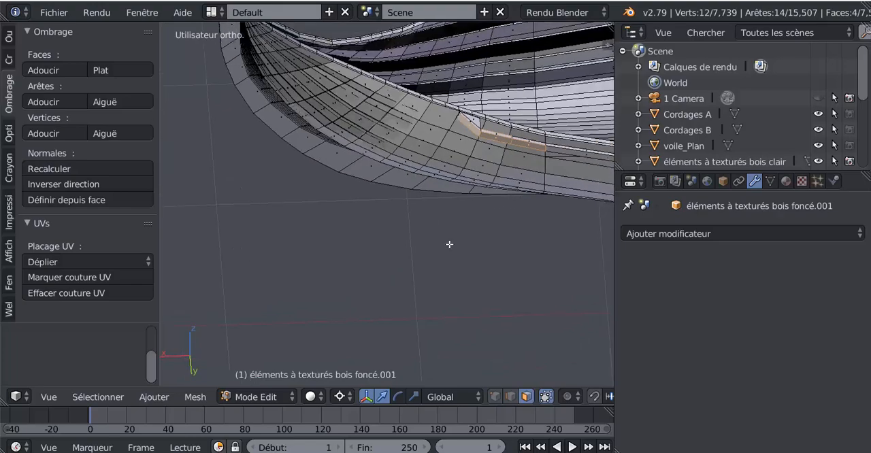
# Inspect the shading of the gunwale strip and the whole hull in Object Mode.
pyautogui.press('Tab')
pyautogui.scroll(-2, 431, 182)
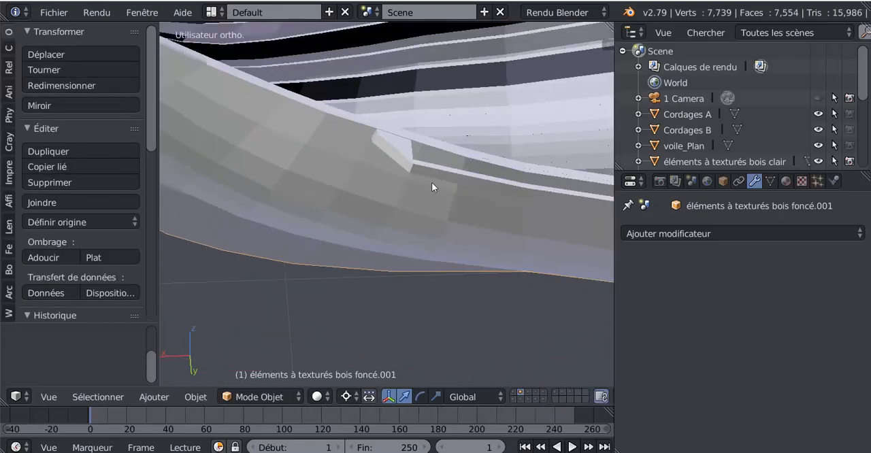
pyautogui.moveTo(431, 182); pyautogui.dragTo(426, 227, button='middle')
pyautogui.scroll(-5, 426, 227)
pyautogui.scroll(3, 401, 260)
pyautogui.moveTo(401, 260); pyautogui.dragTo(362, 242, button='middle')
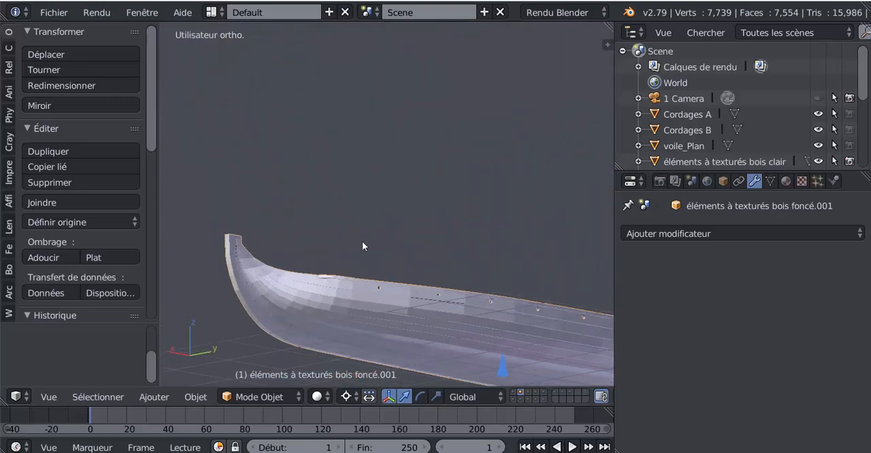
pyautogui.keyDown('shift'); pyautogui.moveTo(321, 267); pyautogui.dragTo(422, 279, button='middle'); pyautogui.keyUp('shift')
pyautogui.scroll(3, 414, 255)
pyautogui.scroll(-3, 323, 304)
pyautogui.scroll(2, 419, 276)
# In Edit Mode, select the entire hull mesh and remove duplicate vertices.
pyautogui.press('Tab')
pyautogui.scroll(1, 418, 270)
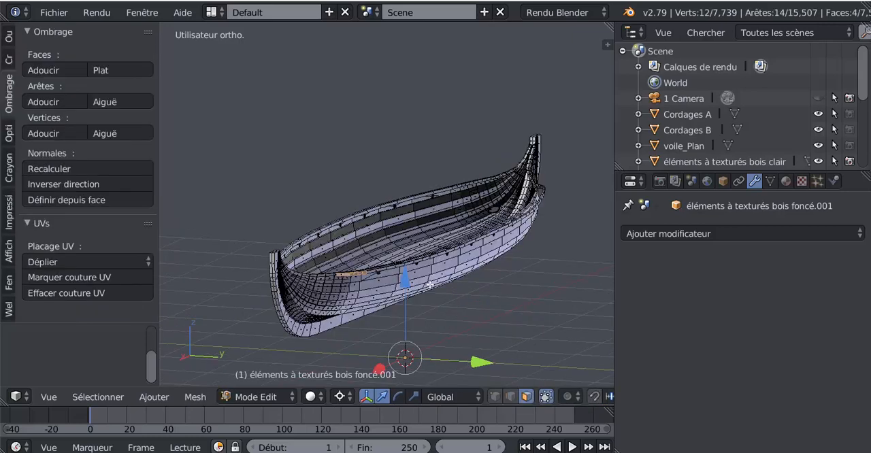
pyautogui.press('a')
pyautogui.press('a')
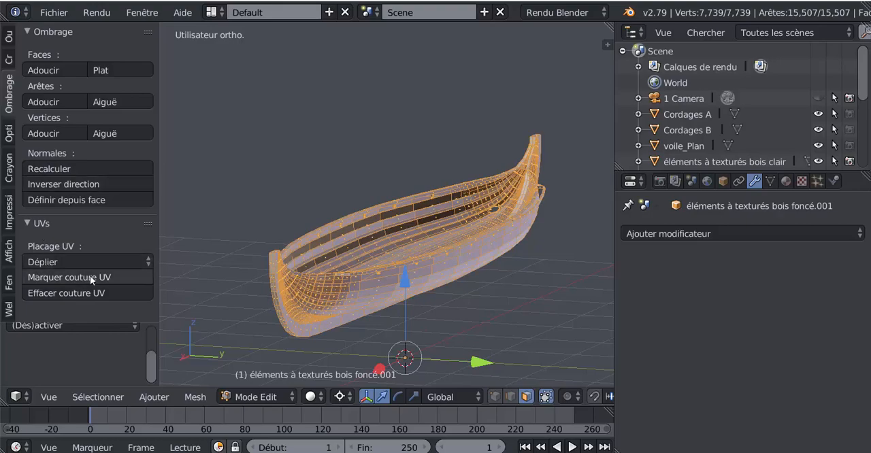
pyautogui.click(9, 36)
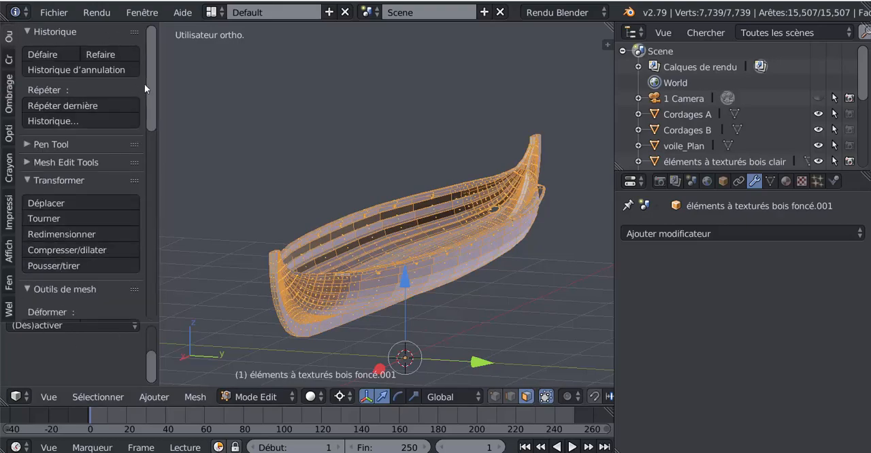
pyautogui.moveTo(145, 85); pyautogui.dragTo(161, 254)
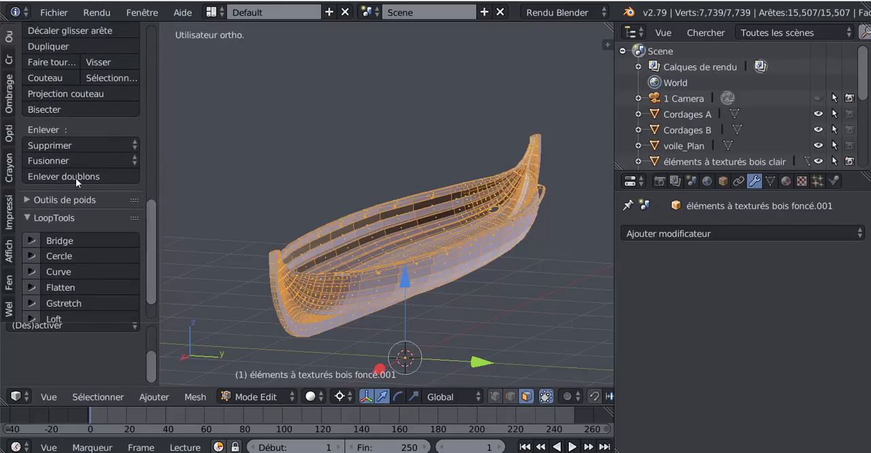
pyautogui.click(75, 176)
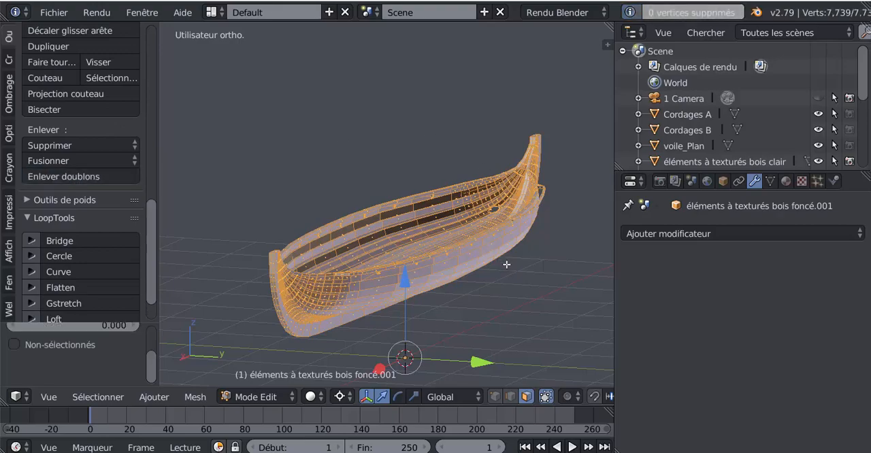
# Return to Object Mode and save the project over the existing file Langskip modélisation finalisé pour tuto.blend.
pyautogui.moveTo(490, 295); pyautogui.dragTo(384, 275, button='middle')
pyautogui.press('Tab')
pyautogui.moveTo(504, 257); pyautogui.dragTo(414, 256, button='middle')
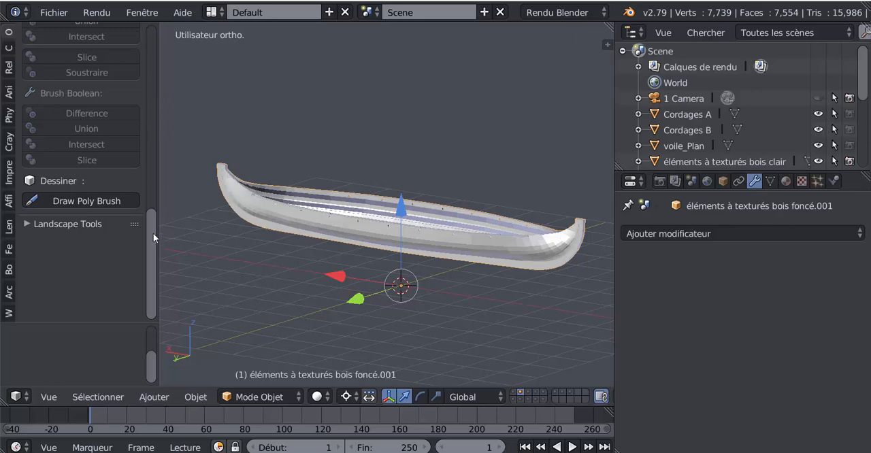
pyautogui.moveTo(153, 233); pyautogui.dragTo(94, 40)
pyautogui.click(53, 12)
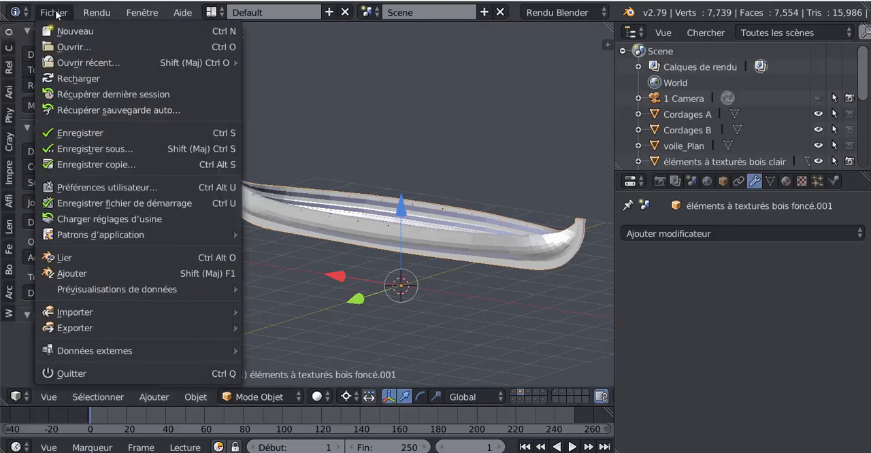
pyautogui.click(90, 149)
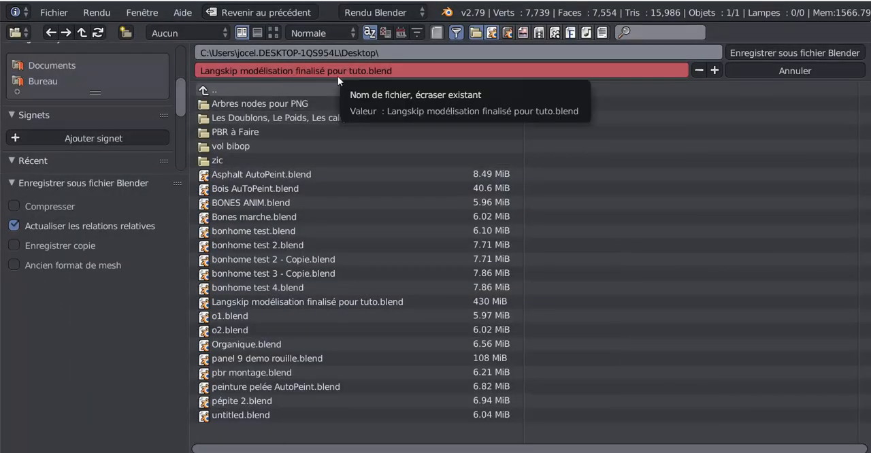
pyautogui.click(765, 50)
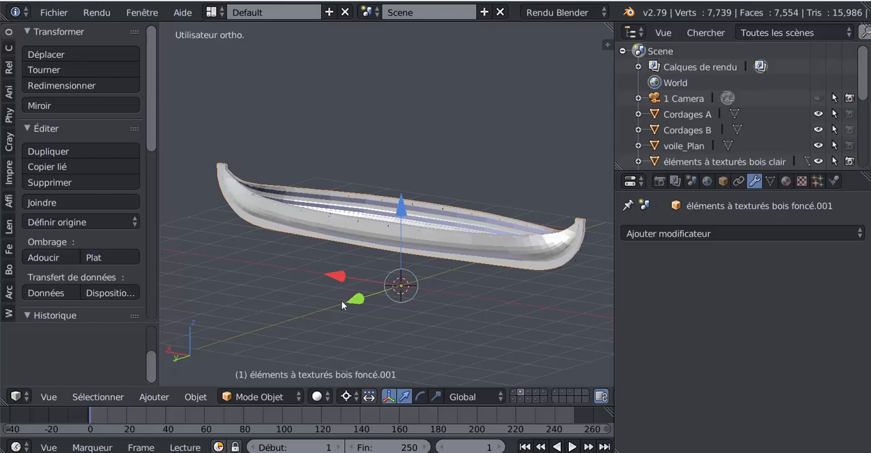
# Widen the 3D viewport and examine the cleaned hull from several sides.
pyautogui.moveTo(341, 300); pyautogui.dragTo(390, 268, button='middle')
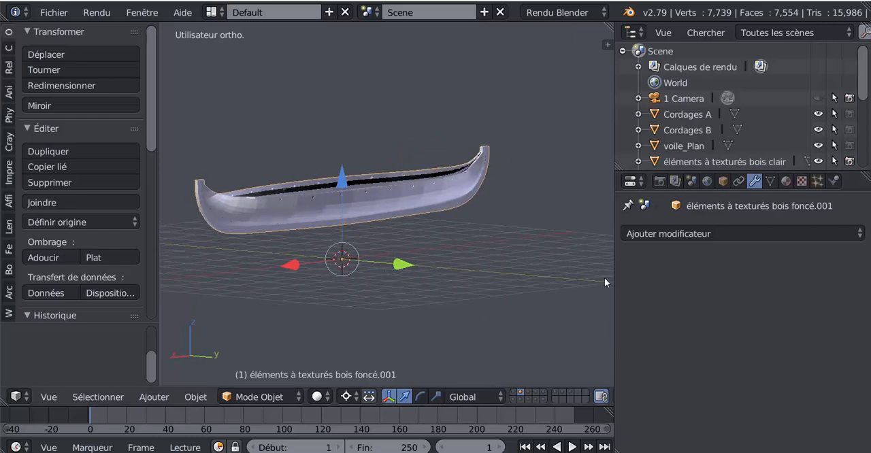
pyautogui.moveTo(614, 280); pyautogui.dragTo(730, 281)
pyautogui.moveTo(549, 245); pyautogui.dragTo(493, 245, button='middle')
pyautogui.scroll(1, 489, 250)
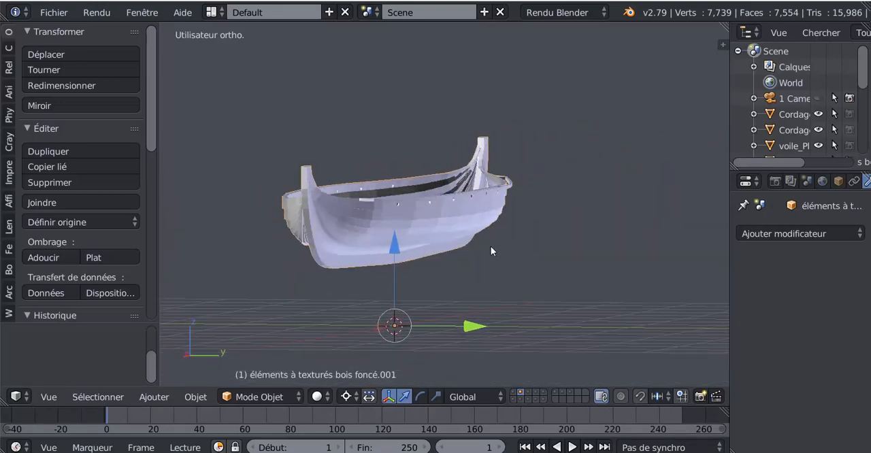
pyautogui.moveTo(477, 260); pyautogui.dragTo(404, 251, button='middle')
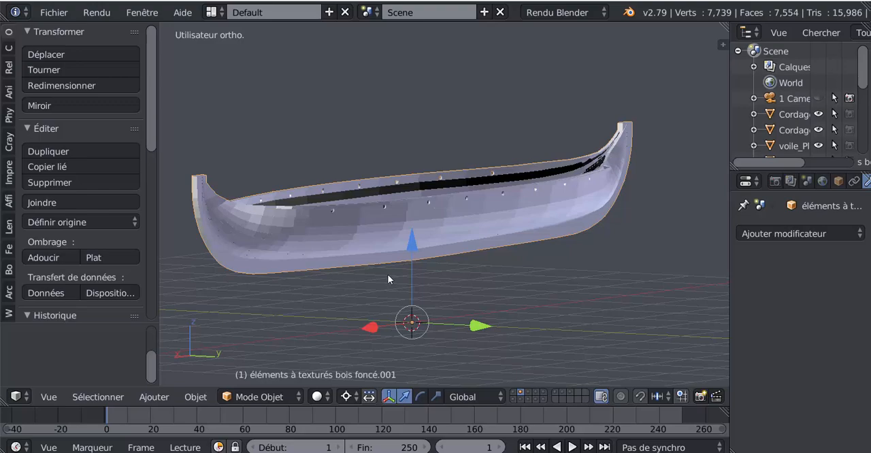
pyautogui.scroll(2, 494, 275)
pyautogui.scroll(-2, 494, 275)
pyautogui.moveTo(489, 278); pyautogui.dragTo(361, 311, button='middle')
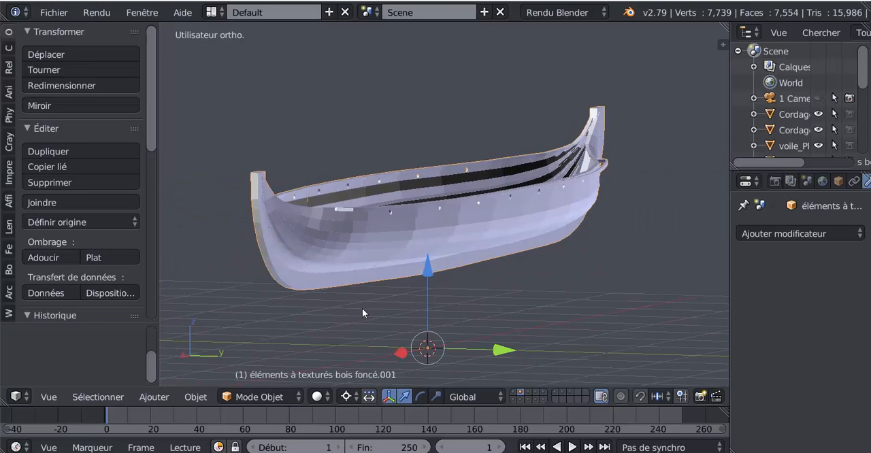
# Display only the rigging layer and examine the twisted ropes up close and the rigging as a whole.
pyautogui.click(515, 397)
pyautogui.moveTo(506, 302); pyautogui.dragTo(498, 338, button='middle')
pyautogui.moveTo(499, 298)
pyautogui.mouseDown(button='middle')
pyautogui.moveTo(430, 303)
pyautogui.moveTo(493, 307)
pyautogui.mouseUp(button='middle')
pyautogui.scroll(6, 389, 285)
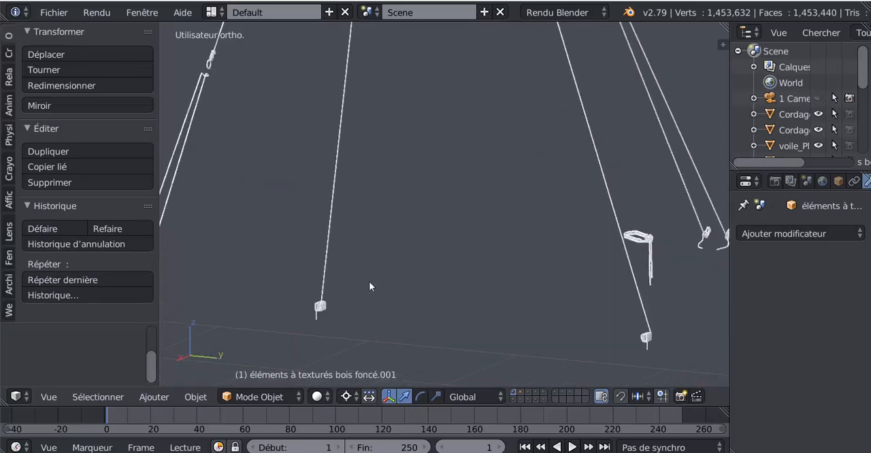
pyautogui.keyDown('shift'); pyautogui.moveTo(314, 299); pyautogui.dragTo(601, 269, button='middle'); pyautogui.keyUp('shift')
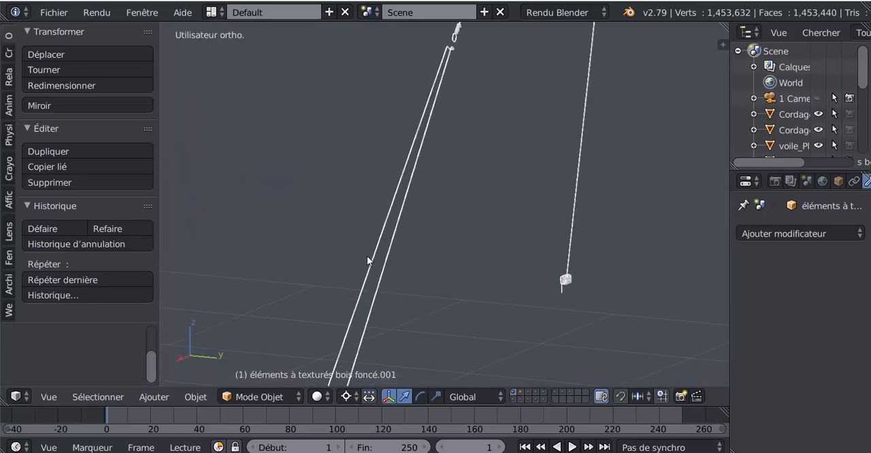
pyautogui.scroll(6, 380, 196)
pyautogui.keyDown('shift'); pyautogui.moveTo(366, 202); pyautogui.dragTo(540, 252, button='middle'); pyautogui.keyUp('shift')
pyautogui.scroll(5, 557, 178)
pyautogui.scroll(6, 557, 178)
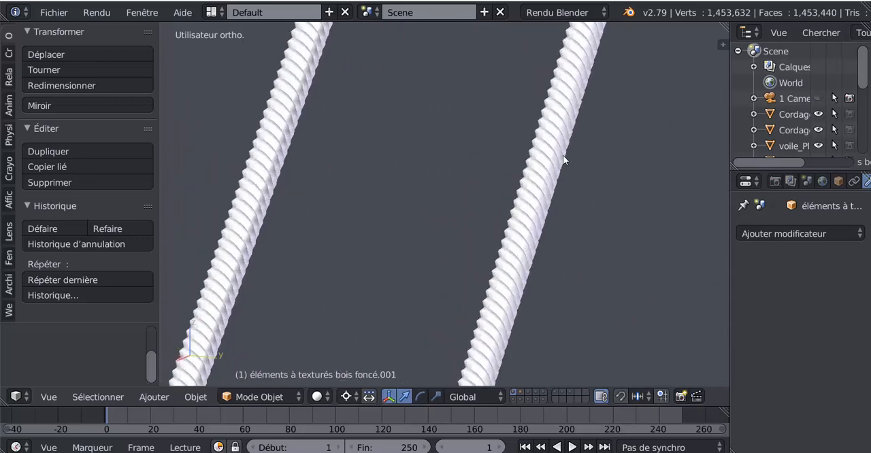
pyautogui.scroll(-3, 564, 158)
pyautogui.scroll(-5, 547, 279)
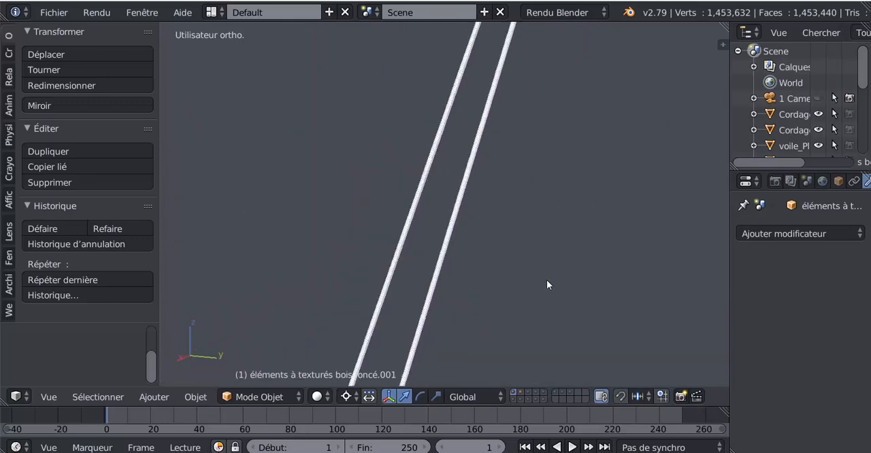
pyautogui.scroll(-8, 546, 280)
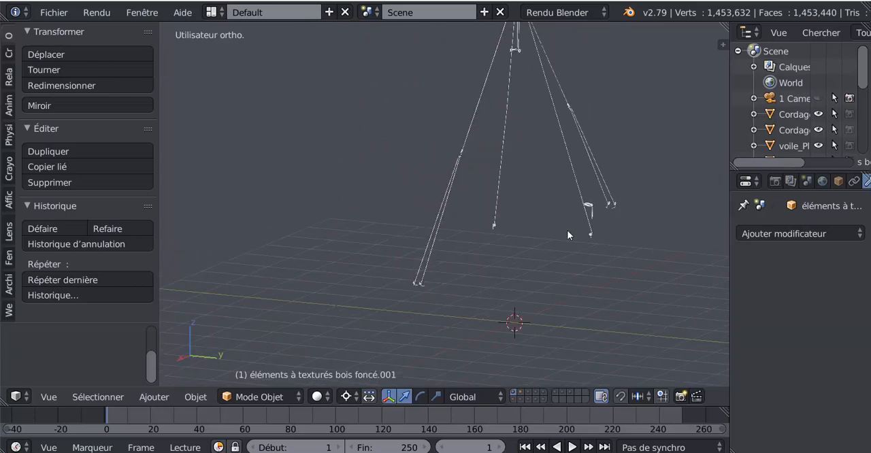
pyautogui.keyDown('shift'); pyautogui.moveTo(567, 230); pyautogui.dragTo(535, 271, button='middle'); pyautogui.keyUp('shift')
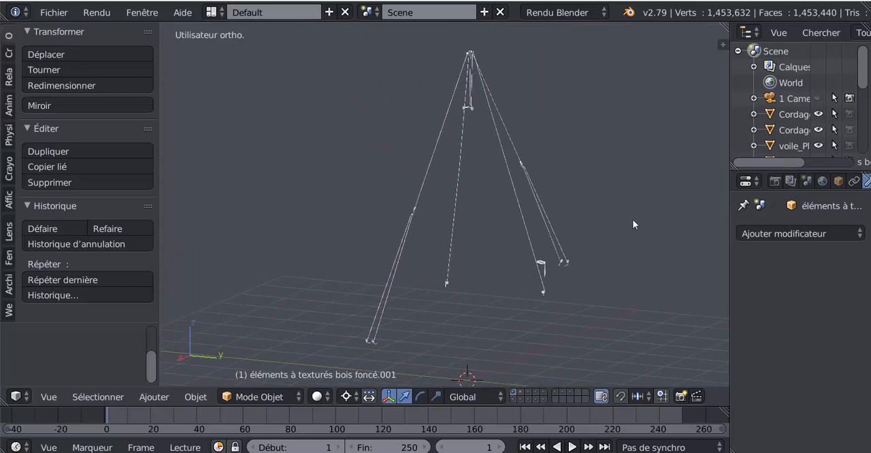
pyautogui.moveTo(625, 229); pyautogui.dragTo(591, 227, button='middle')
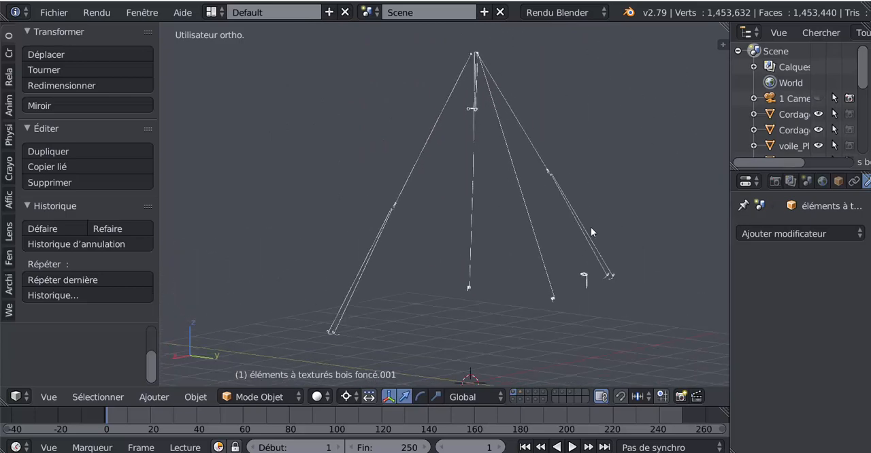
# Display the layer with the mast, oars and light-wood planks, select the light-wood object and enter Edit Mode.
pyautogui.click(531, 393)
pyautogui.keyDown('shift'); pyautogui.moveTo(544, 316); pyautogui.dragTo(493, 266, button='middle'); pyautogui.keyUp('shift')
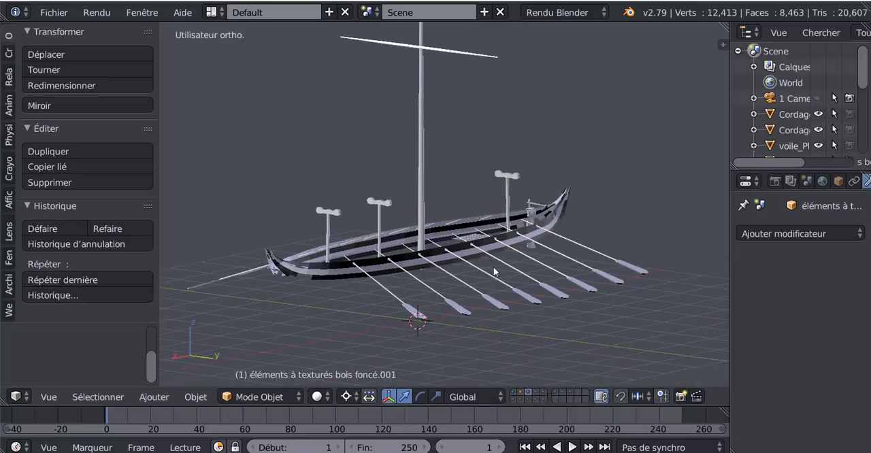
pyautogui.scroll(1, 492, 269)
pyautogui.scroll(2, 470, 293)
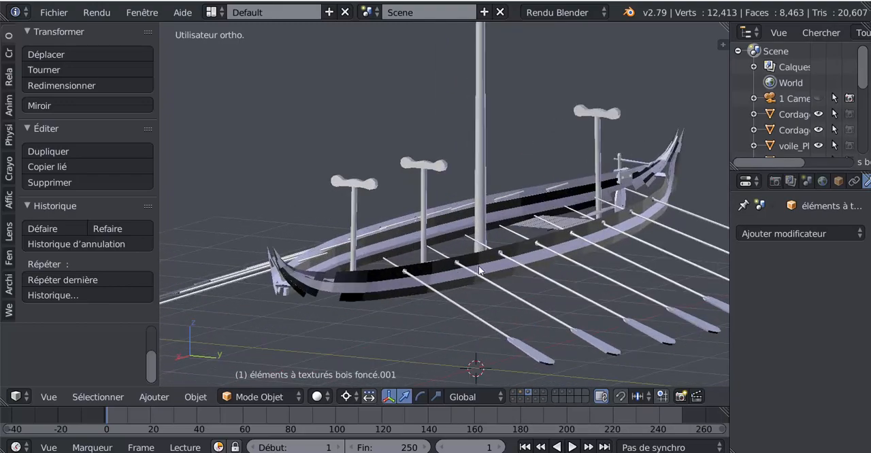
pyautogui.rightClick(429, 279)
pyautogui.press('Tab')
# Select the face loops of the upper outer plank and the overlapping short plank at the end of the light-wood mesh.
pyautogui.moveTo(416, 310); pyautogui.dragTo(540, 253, button='middle')
pyautogui.scroll(2, 405, 251)
pyautogui.keyDown('shift'); pyautogui.moveTo(436, 227); pyautogui.dragTo(502, 241, button='middle'); pyautogui.keyUp('shift')
pyautogui.scroll(2, 514, 240)
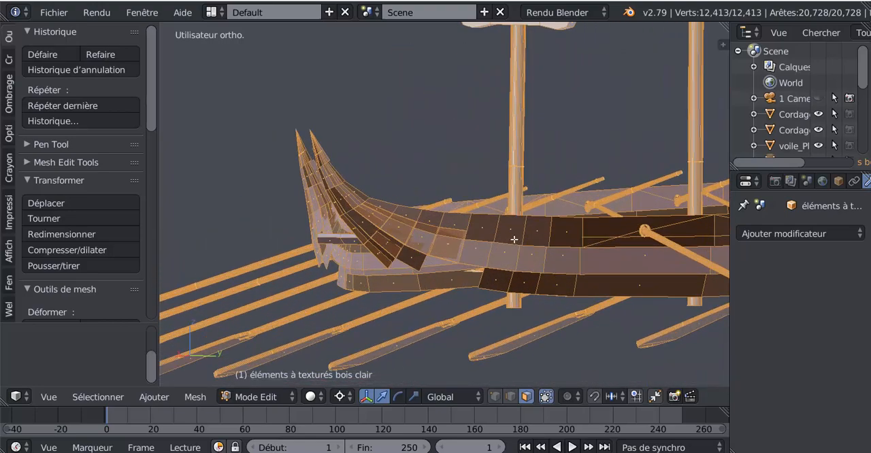
pyautogui.keyDown('alt'); pyautogui.rightClick(550, 235); pyautogui.keyUp('alt')
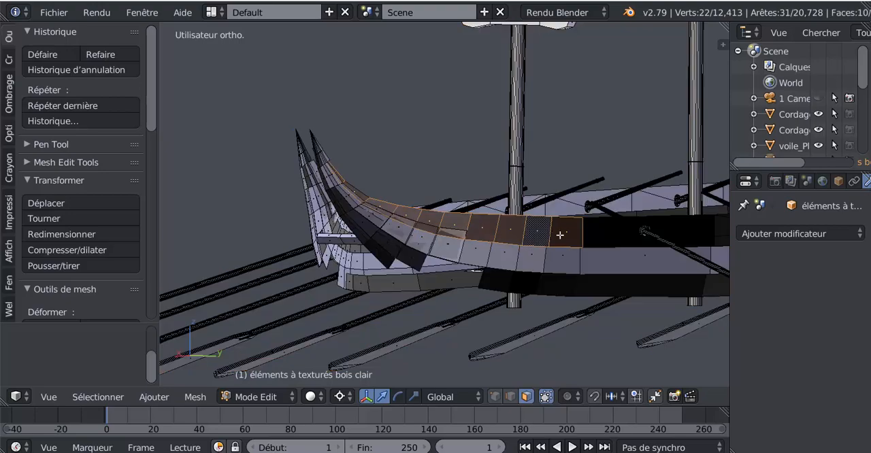
pyautogui.keyDown('alt'); pyautogui.keyDown('shift'); pyautogui.rightClick(402, 252); pyautogui.keyUp('shift'); pyautogui.keyUp('alt')
# Select the entire light-wood mesh and remove its duplicate vertices.
pyautogui.scroll(-3, 463, 259)
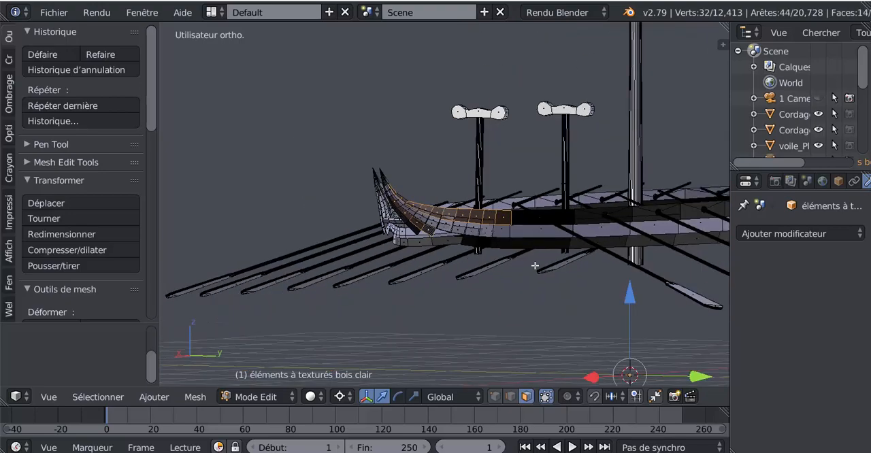
pyautogui.scroll(2, 539, 276)
pyautogui.press('a')
pyautogui.press('a')
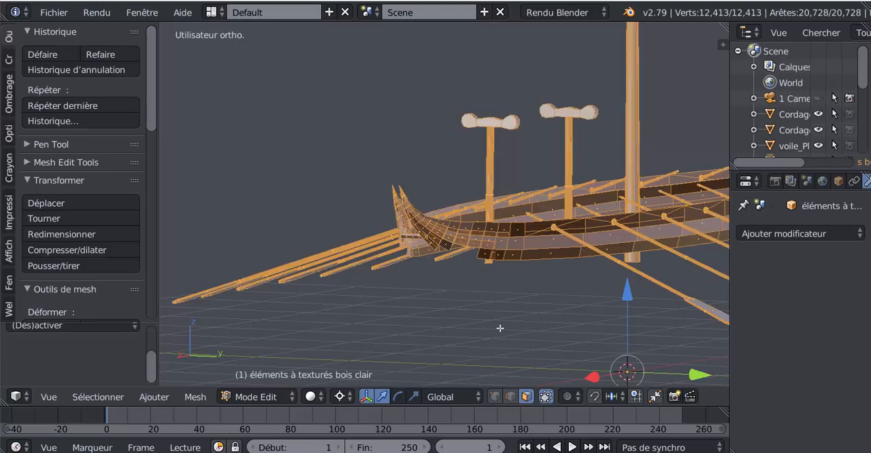
pyautogui.scroll(-3, 194, 301)
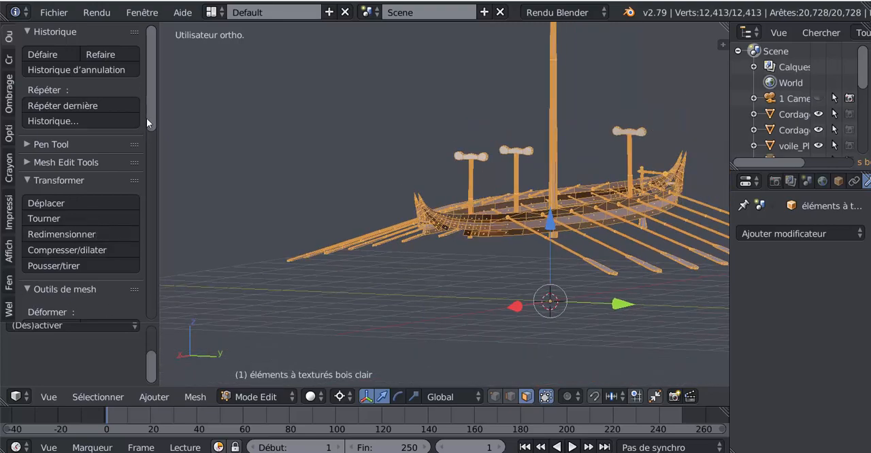
pyautogui.moveTo(148, 115); pyautogui.dragTo(161, 298)
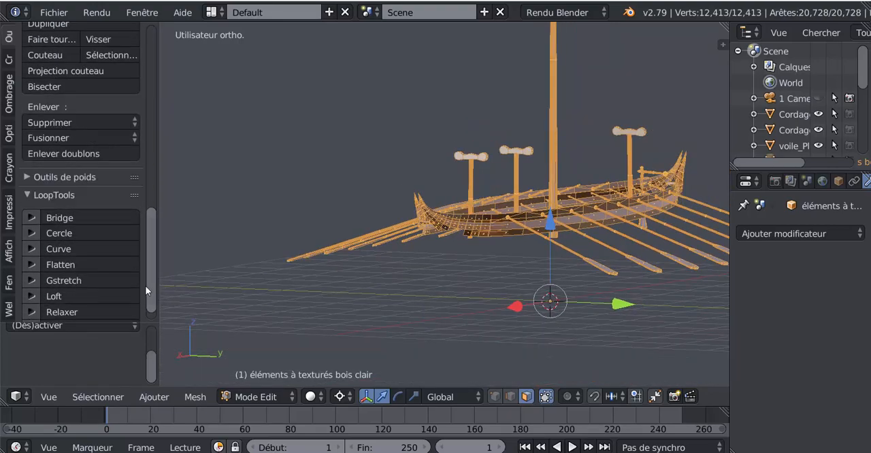
pyautogui.click(45, 153)
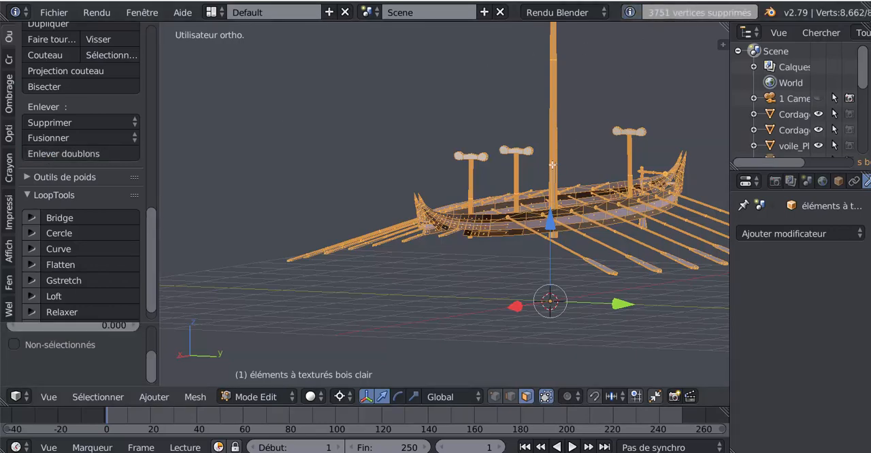
# Select the successive faces of the upper outer plank one by one, from the curved ship end to just before the first oar.
pyautogui.scroll(-3, 564, 180)
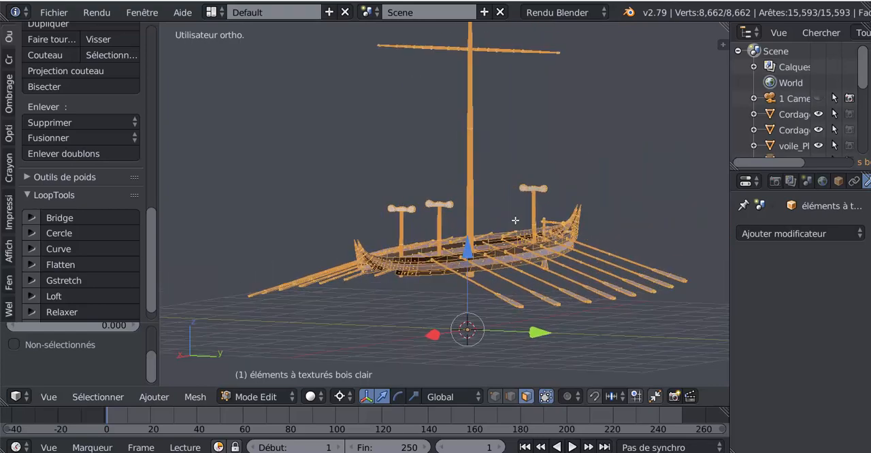
pyautogui.scroll(4, 521, 226)
pyautogui.keyDown('shift'); pyautogui.moveTo(554, 253); pyautogui.dragTo(518, 120, button='middle'); pyautogui.keyUp('shift')
pyautogui.moveTo(490, 200); pyautogui.dragTo(502, 212, button='middle')
pyautogui.scroll(5, 479, 217)
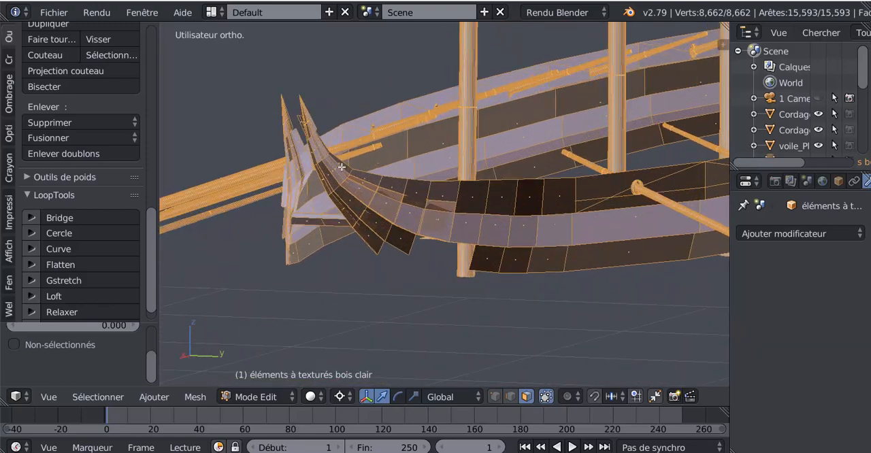
pyautogui.rightClick(345, 167)
pyautogui.keyDown('shift'); pyautogui.rightClick(375, 179); pyautogui.keyUp('shift')
pyautogui.keyDown('shift'); pyautogui.rightClick(396, 184); pyautogui.keyUp('shift')
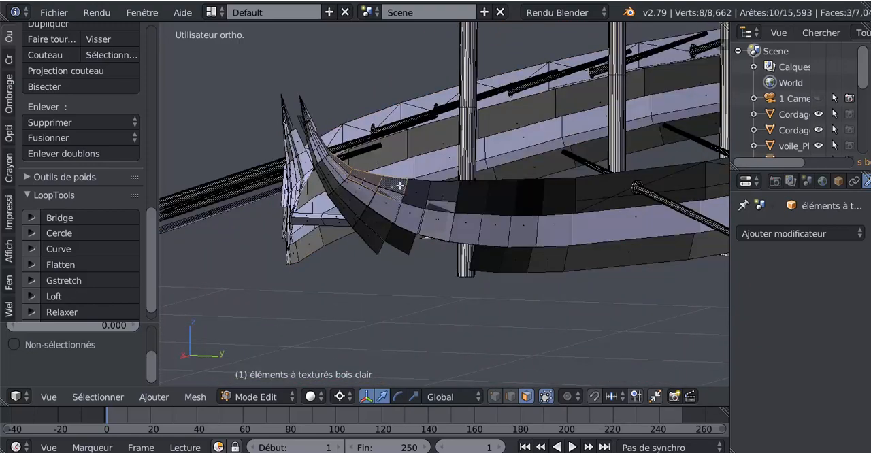
pyautogui.keyDown('shift'); pyautogui.rightClick(422, 191); pyautogui.keyUp('shift')
pyautogui.keyDown('shift'); pyautogui.rightClick(448, 196); pyautogui.keyUp('shift')
pyautogui.keyDown('shift'); pyautogui.rightClick(478, 197); pyautogui.keyUp('shift')
pyautogui.keyDown('shift'); pyautogui.rightClick(500, 198); pyautogui.keyUp('shift')
pyautogui.keyDown('shift'); pyautogui.rightClick(527, 197); pyautogui.keyUp('shift')
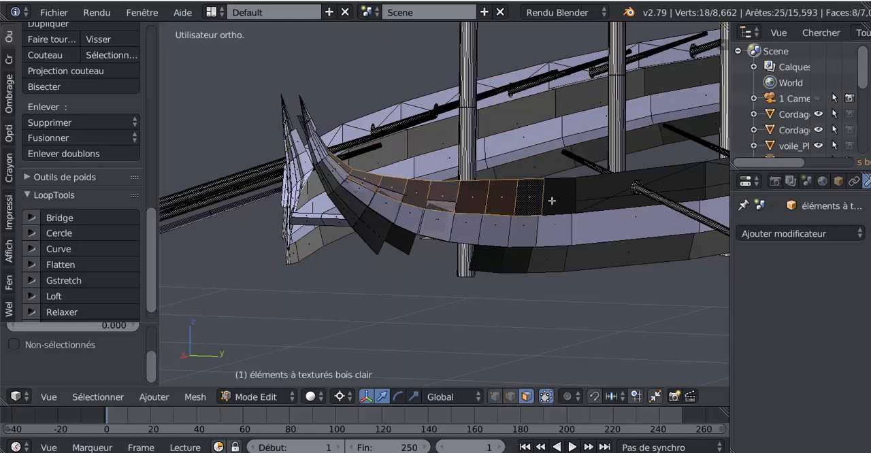
pyautogui.keyDown('shift'); pyautogui.rightClick(558, 197); pyautogui.keyUp('shift')
# Add the lower outer plank's face loop and the end face of the short dark plank to the selection.
pyautogui.keyDown('alt'); pyautogui.keyDown('shift'); pyautogui.rightClick(523, 262); pyautogui.keyUp('shift'); pyautogui.keyUp('alt')
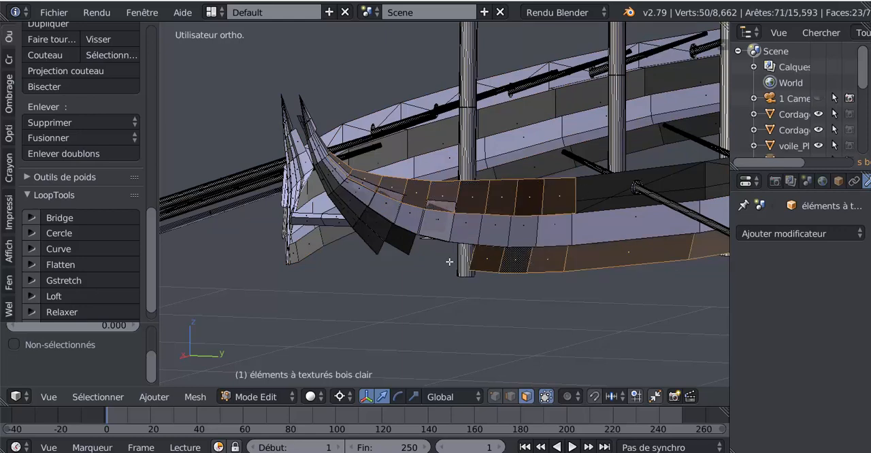
pyautogui.keyDown('shift'); pyautogui.rightClick(379, 233); pyautogui.keyUp('shift')
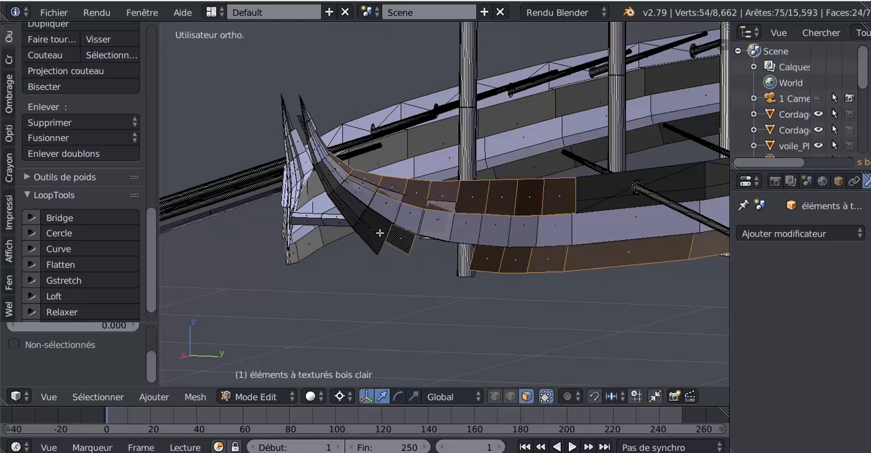
pyautogui.scroll(-5, 373, 236)
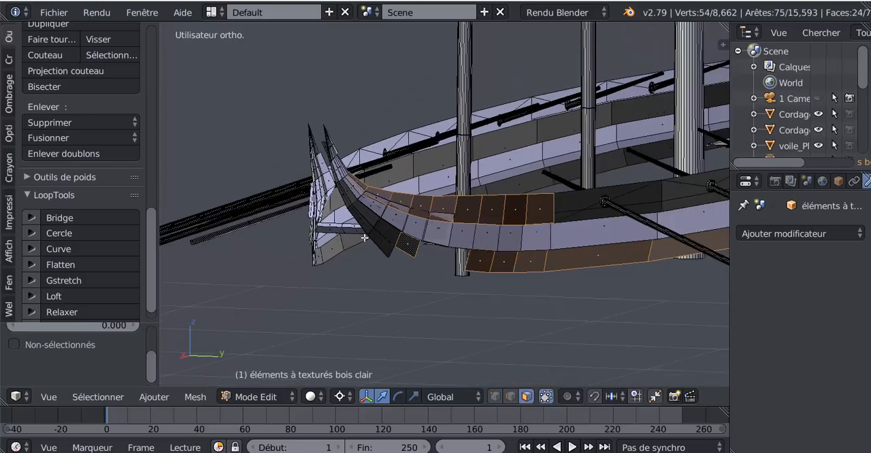
pyautogui.scroll(-2, 515, 254)
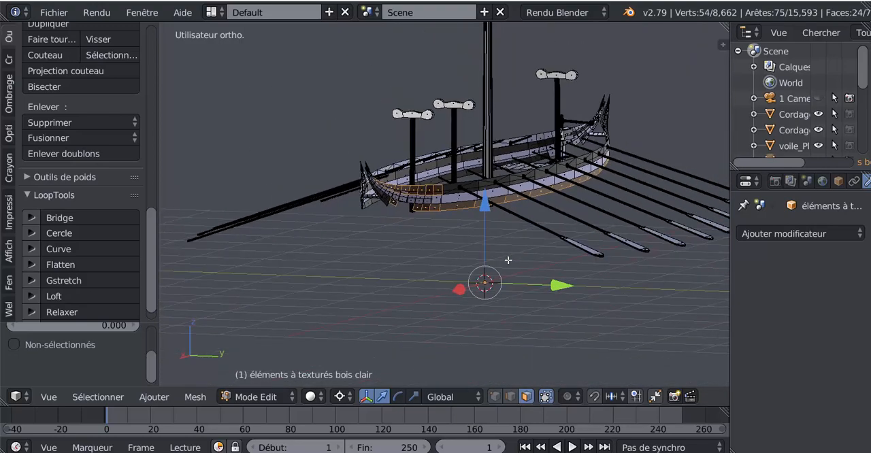
# Select the whole light-wood mesh again and recalculate its normals.
pyautogui.press('a')
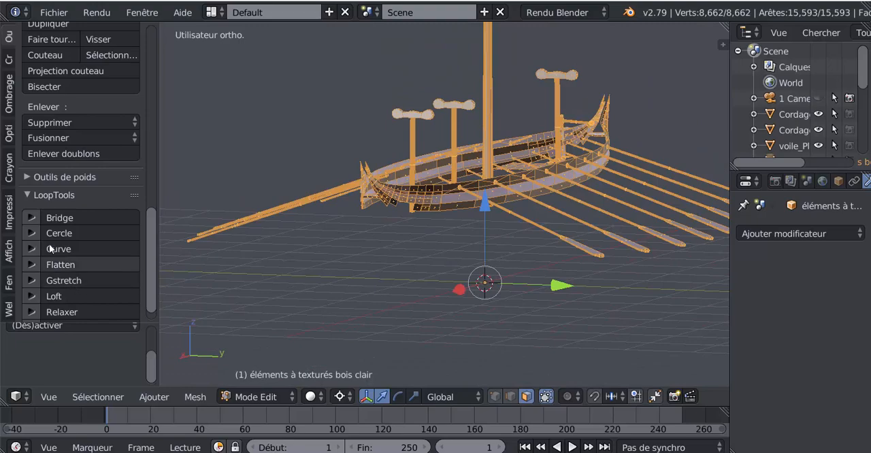
pyautogui.scroll(1, 149, 237)
pyautogui.moveTo(150, 234); pyautogui.dragTo(145, 217)
pyautogui.scroll(3, 69, 193)
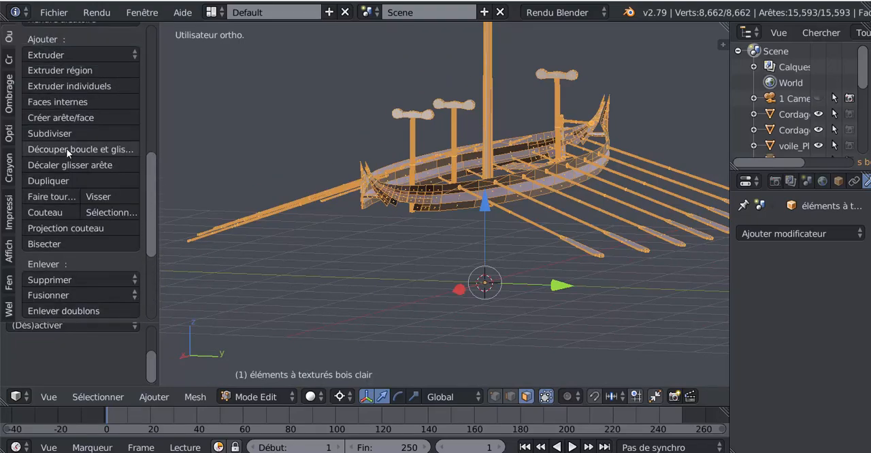
pyautogui.click(8, 104)
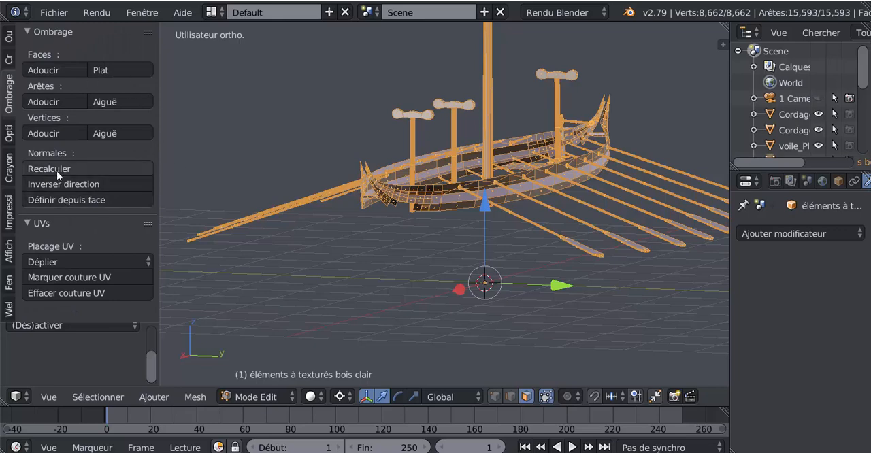
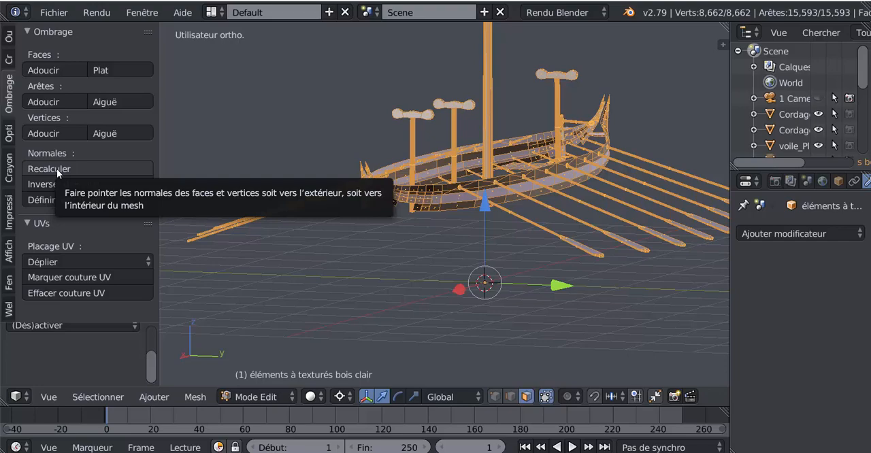
# Recalculate the normals of the whole light-wood mesh and check the hull's shading in Object Mode.
pyautogui.click(56, 168)
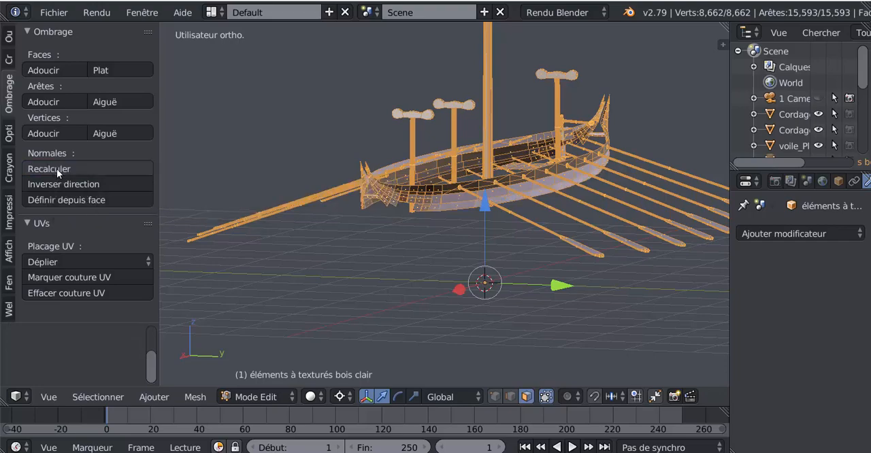
pyautogui.moveTo(403, 258); pyautogui.dragTo(390, 271, button='middle')
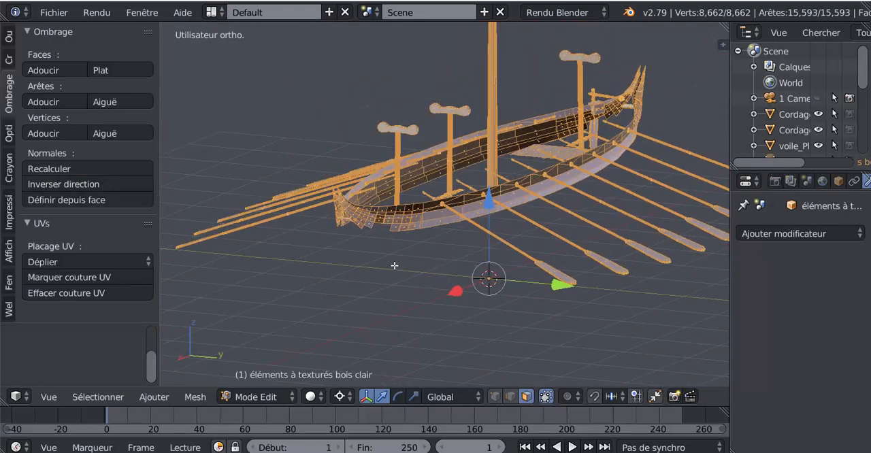
pyautogui.scroll(6, 399, 253)
pyautogui.press('Tab')
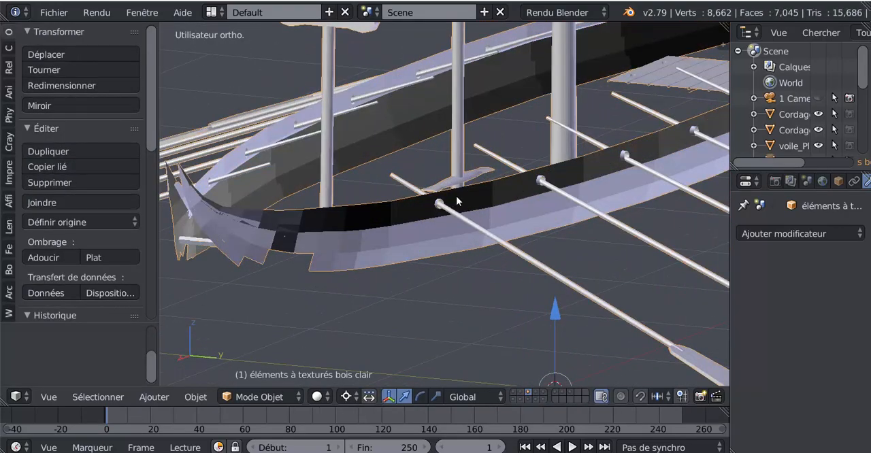
pyautogui.press('Tab')
# Select the adjoining dark faces of the upper outer plank near the curved ship end in Edit Mode.
pyautogui.press('Tab')
pyautogui.scroll(-3, 438, 205)
pyautogui.moveTo(437, 206); pyautogui.dragTo(583, 186, button='middle')
pyautogui.press('Tab')
pyautogui.scroll(2, 361, 225)
pyautogui.scroll(3, 465, 183)
pyautogui.rightClick(470, 148)
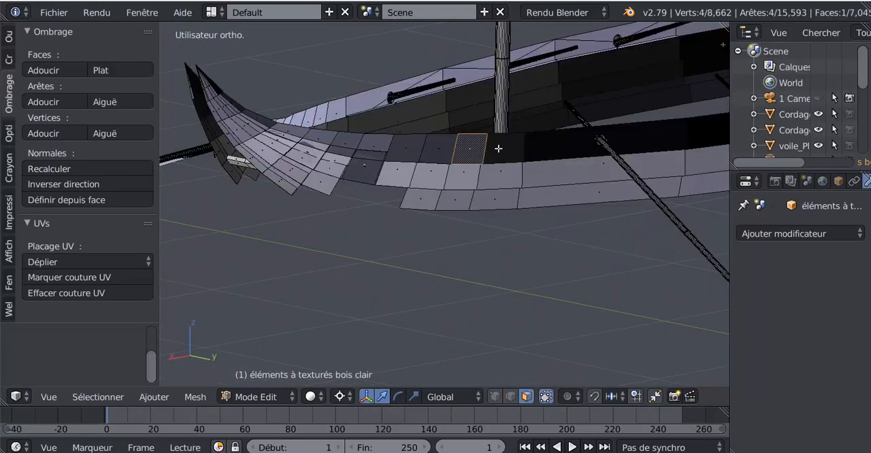
pyautogui.keyDown('shift'); pyautogui.rightClick(498, 148); pyautogui.keyUp('shift')
pyautogui.keyDown('shift'); pyautogui.rightClick(433, 152); pyautogui.keyUp('shift')
pyautogui.keyDown('shift'); pyautogui.rightClick(408, 153); pyautogui.keyUp('shift')
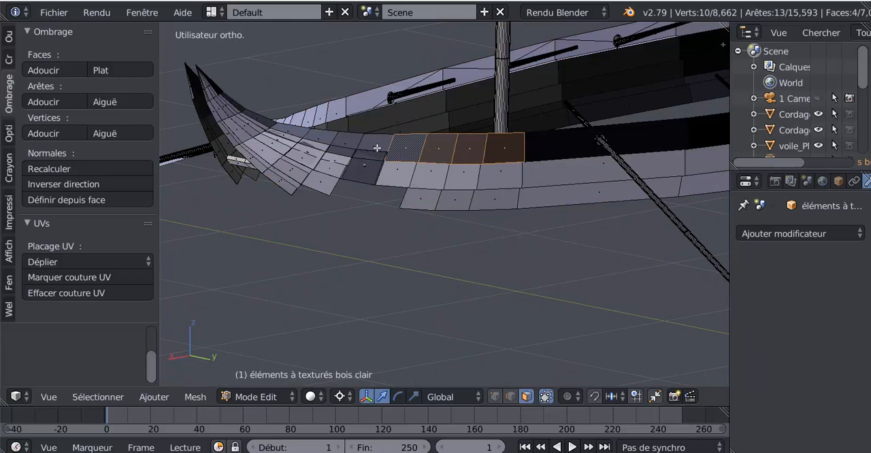
pyautogui.keyDown('shift'); pyautogui.rightClick(366, 164); pyautogui.keyUp('shift')
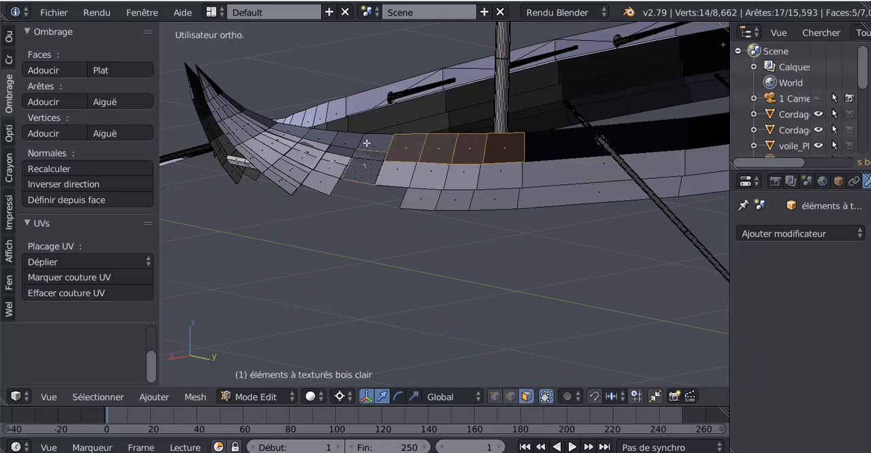
pyautogui.keyDown('shift'); pyautogui.rightClick(366, 143); pyautogui.keyUp('shift')
# Pull the stray overlapping face away from the plank near the curved end and delete it.
pyautogui.keyDown('shift'); pyautogui.moveTo(361, 143); pyautogui.dragTo(359, 159, button='middle'); pyautogui.keyUp('shift')
pyautogui.scroll(1, 353, 166)
pyautogui.moveTo(346, 185); pyautogui.dragTo(347, 268, button='right')
pyautogui.press('x')
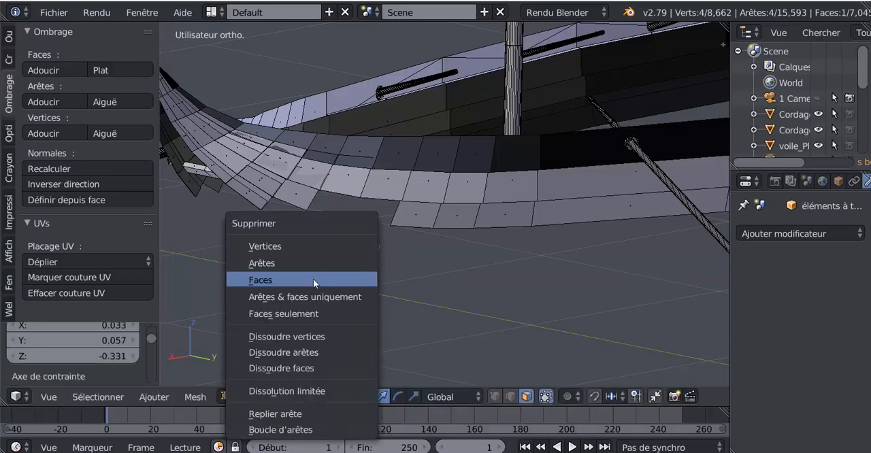
pyautogui.click(308, 276)
# Try to move the edge of the overlapping plank faces near the curved ship end in edge selection mode.
pyautogui.moveTo(345, 156); pyautogui.dragTo(376, 142, button='right')
pyautogui.rightClick(377, 142)
pyautogui.moveTo(340, 185); pyautogui.dragTo(379, 190, button='middle')
pyautogui.scroll(-1, 470, 185)
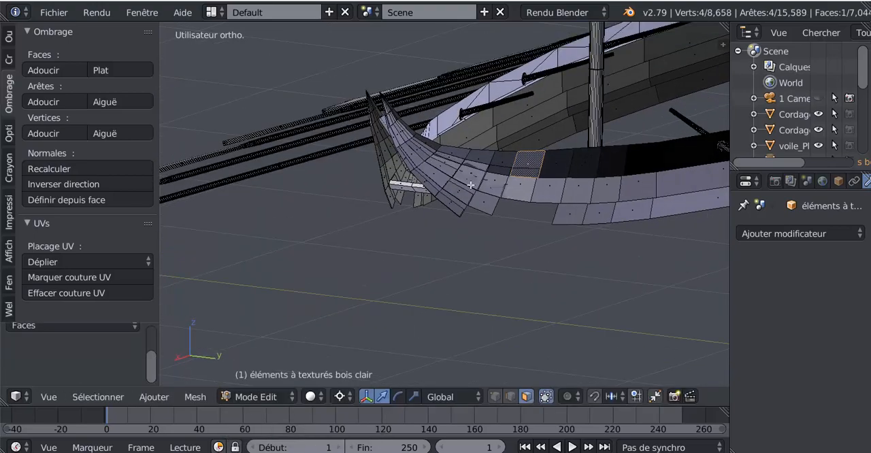
pyautogui.keyDown('shift'); pyautogui.moveTo(477, 181); pyautogui.dragTo(434, 186, button='middle'); pyautogui.keyUp('shift')
pyautogui.scroll(3, 448, 158)
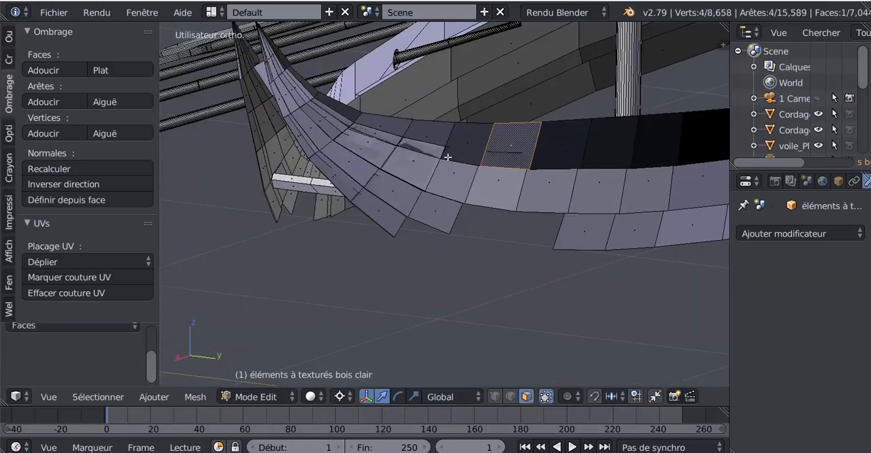
pyautogui.click(510, 396)
pyautogui.rightClick(435, 148)
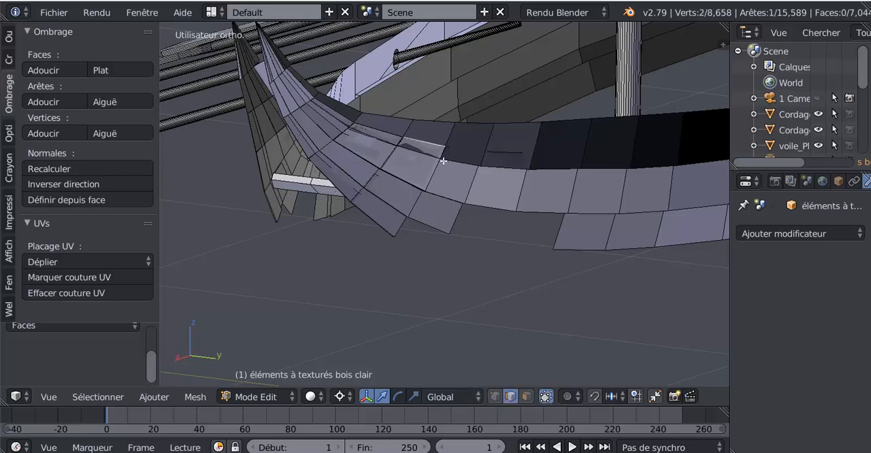
pyautogui.press('g')
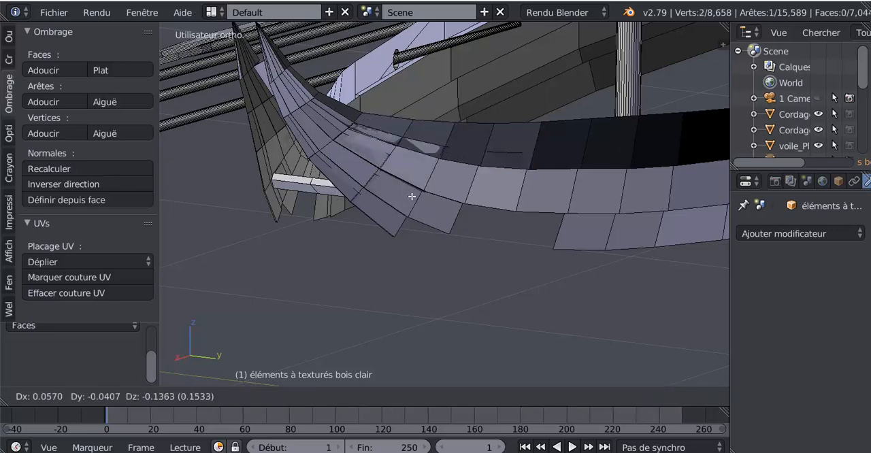
pyautogui.press('Escape')
# Try to move the short loose edge on the upper outer plank, in edge and in vertex selection mode.
pyautogui.rightClick(490, 152)
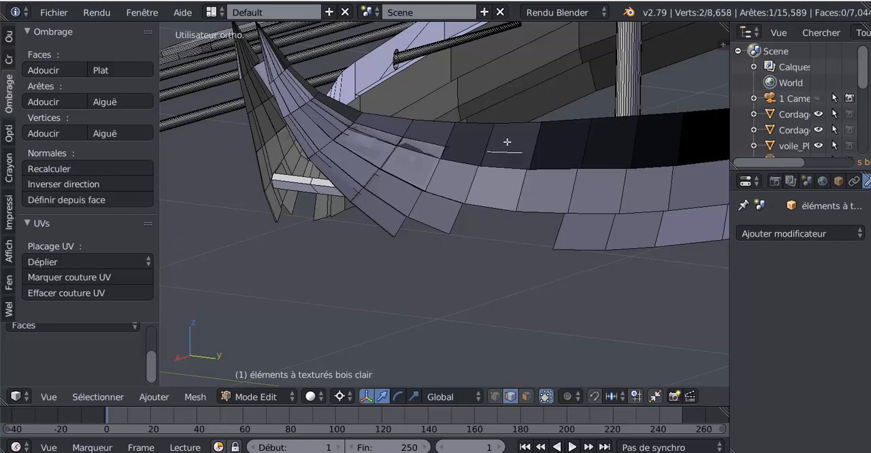
pyautogui.press('g')
pyautogui.press('Escape')
pyautogui.moveTo(497, 195); pyautogui.dragTo(444, 211, button='middle')
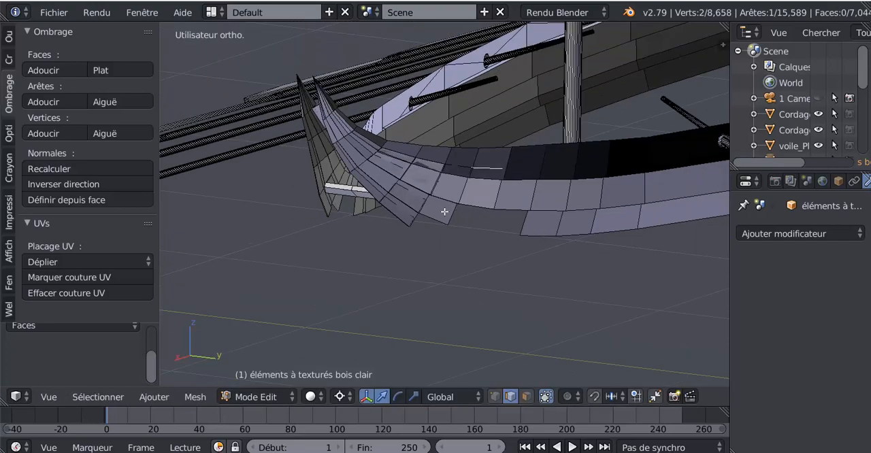
pyautogui.scroll(4, 416, 210)
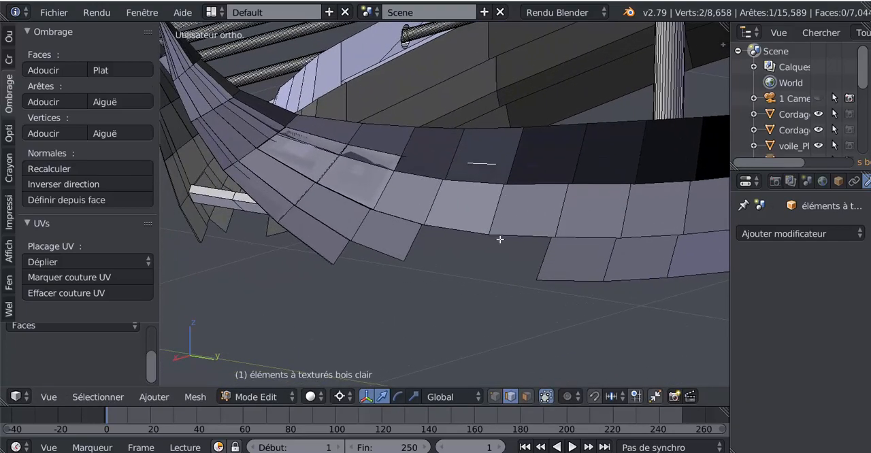
pyautogui.click(496, 396)
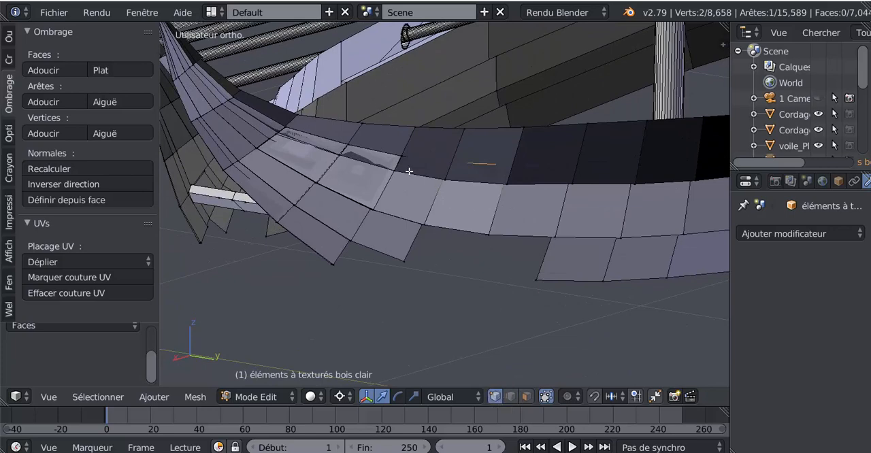
pyautogui.press('g')
pyautogui.rightClick(469, 181)
pyautogui.scroll(-3, 472, 179)
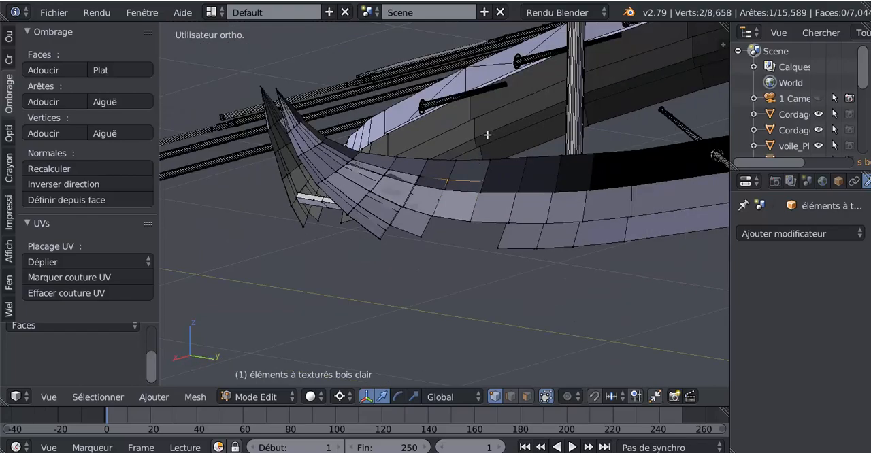
# Try to move the corner vertex of the overlapping plank face near the curved end, viewed from below.
pyautogui.moveTo(488, 135); pyautogui.dragTo(462, 223, button='middle')
pyautogui.keyDown('shift'); pyautogui.moveTo(533, 171); pyautogui.dragTo(428, 299, button='middle'); pyautogui.keyUp('shift')
pyautogui.scroll(3, 468, 232)
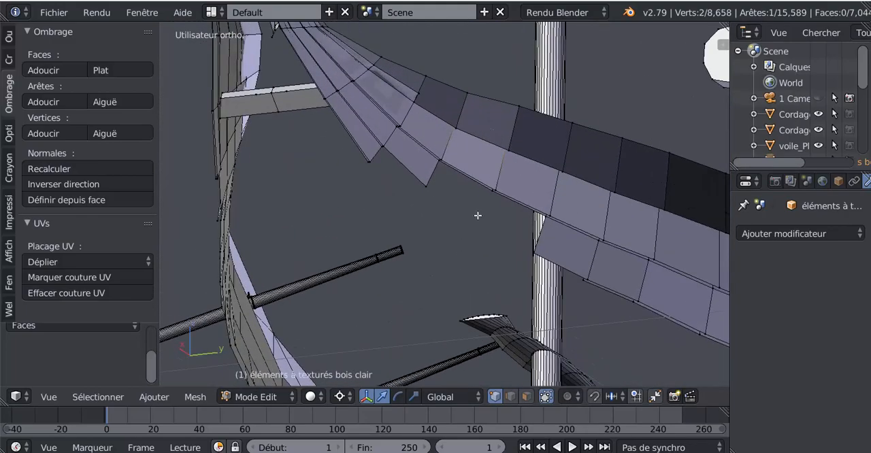
pyautogui.moveTo(478, 216); pyautogui.dragTo(480, 269, button='middle')
pyautogui.scroll(2, 474, 253)
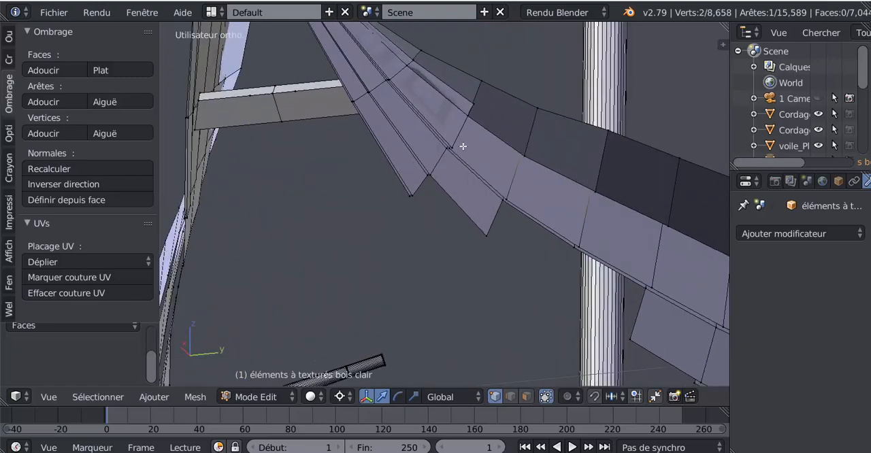
pyautogui.press('g')
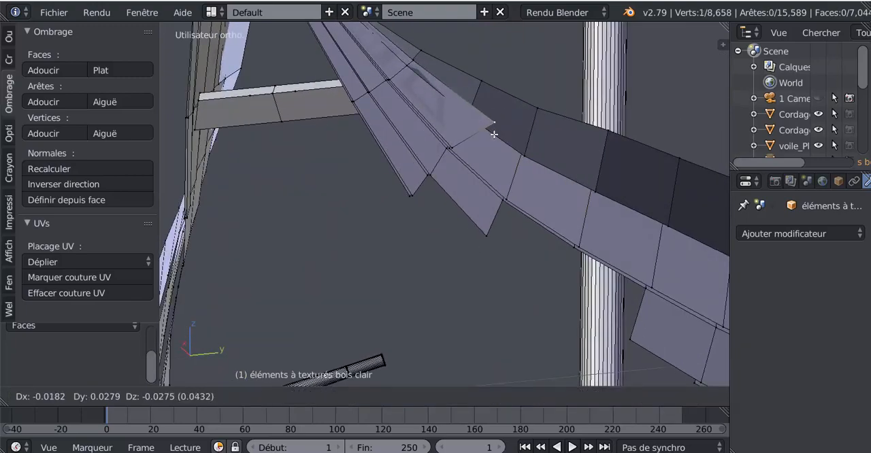
pyautogui.click(467, 127)
pyautogui.scroll(-2, 465, 141)
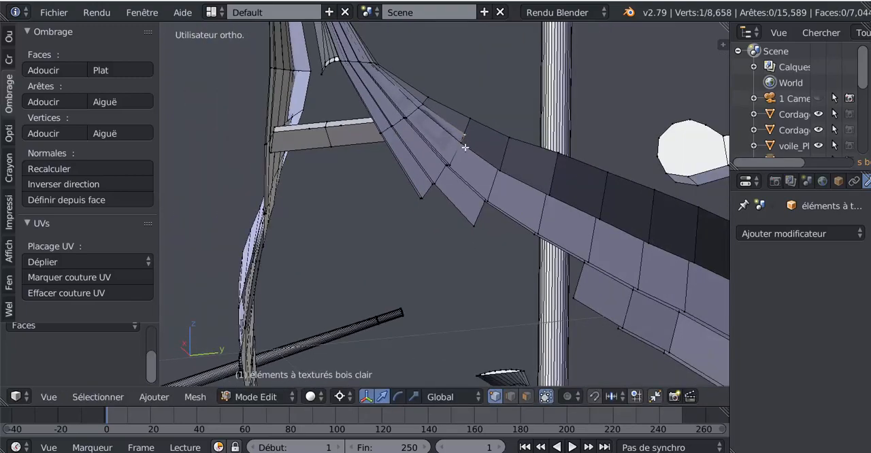
pyautogui.scroll(3, 468, 149)
pyautogui.keyDown('shift'); pyautogui.moveTo(468, 165); pyautogui.dragTo(454, 223, button='middle'); pyautogui.keyUp('shift')
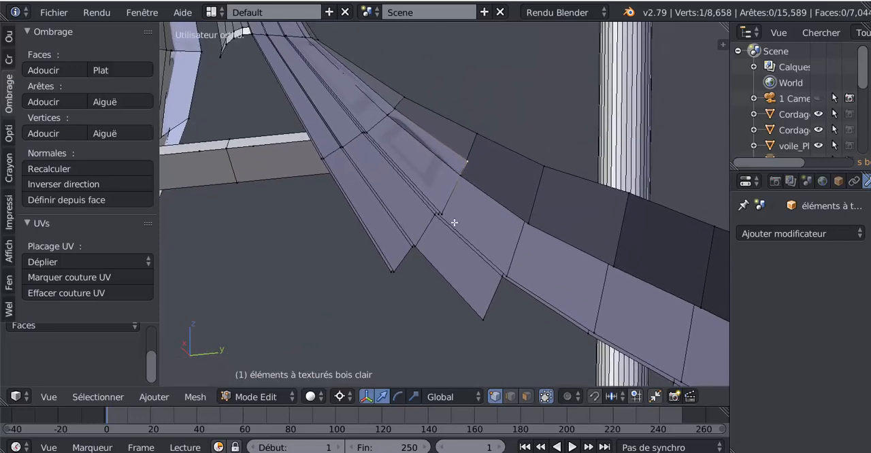
pyautogui.press('g')
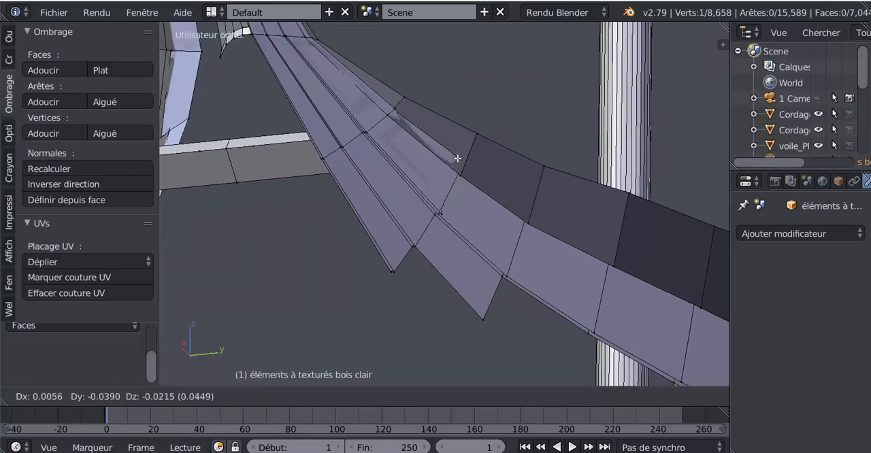
pyautogui.press('Escape')
# Select the successive upper outer plank faces in face selection mode, from the curved end to just before the first oar.
pyautogui.click(525, 398)
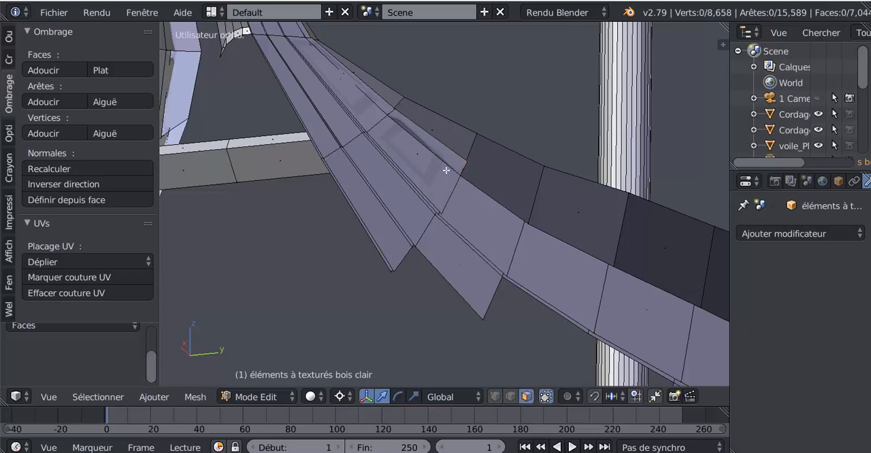
pyautogui.rightClick(392, 87)
pyautogui.keyDown('shift'); pyautogui.rightClick(443, 133); pyautogui.keyUp('shift')
pyautogui.keyDown('shift'); pyautogui.rightClick(506, 171); pyautogui.keyUp('shift')
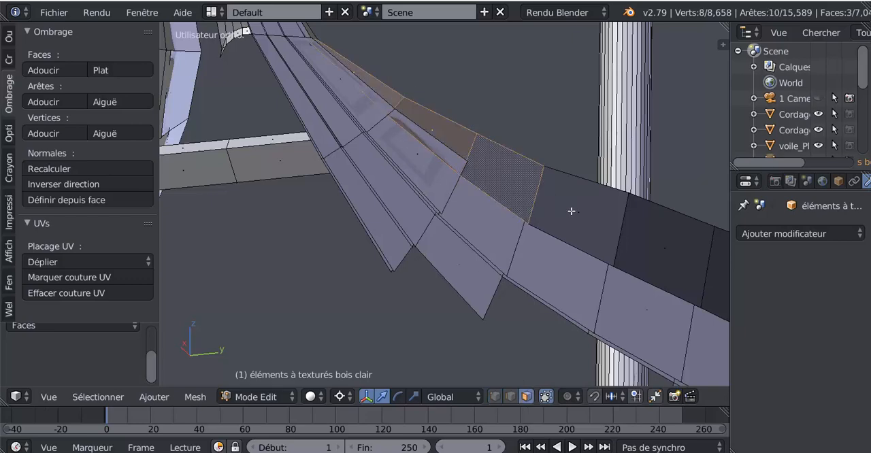
pyautogui.keyDown('shift'); pyautogui.rightClick(571, 212); pyautogui.keyUp('shift')
pyautogui.keyDown('shift'); pyautogui.rightClick(655, 245); pyautogui.keyUp('shift')
pyautogui.scroll(-4, 655, 245)
pyautogui.keyDown('shift'); pyautogui.rightClick(593, 246); pyautogui.keyUp('shift')
pyautogui.keyDown('shift'); pyautogui.rightClick(629, 267); pyautogui.keyUp('shift')
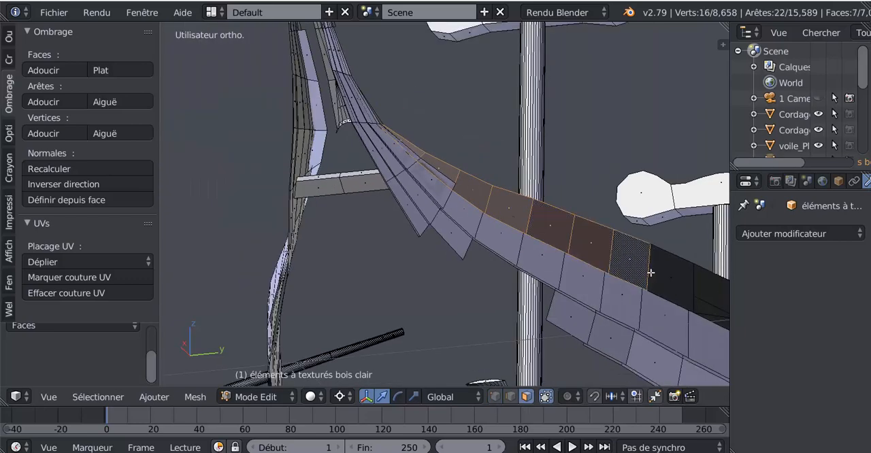
pyautogui.keyDown('shift'); pyautogui.rightClick(657, 272); pyautogui.keyUp('shift')
# Add the upper outer plank's faces around the first three oars to the selection.
pyautogui.keyDown('shift'); pyautogui.moveTo(604, 241); pyautogui.dragTo(525, 184, button='middle'); pyautogui.keyUp('shift')
pyautogui.keyDown('shift'); pyautogui.rightClick(535, 185); pyautogui.keyUp('shift')
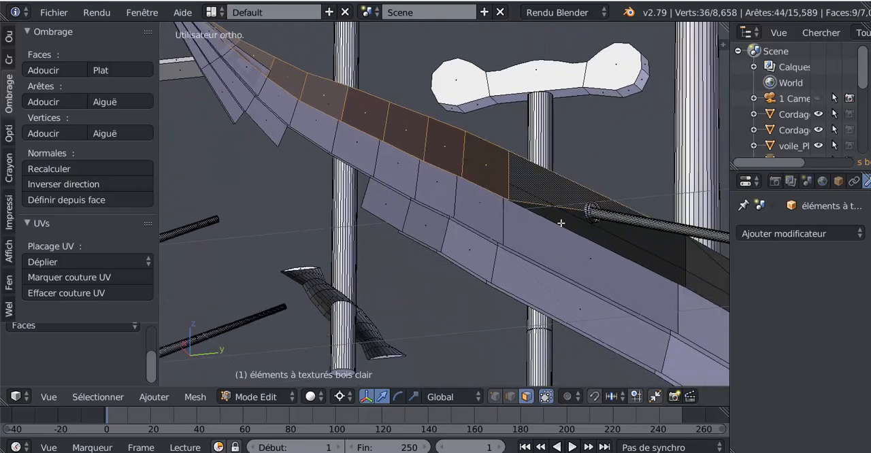
pyautogui.keyDown('shift'); pyautogui.rightClick(568, 226); pyautogui.keyUp('shift')
pyautogui.moveTo(512, 224); pyautogui.dragTo(490, 212, button='middle')
pyautogui.keyDown('shift'); pyautogui.rightClick(491, 211); pyautogui.keyUp('shift')
pyautogui.keyDown('shift'); pyautogui.rightClick(508, 196); pyautogui.keyUp('shift')
pyautogui.moveTo(593, 229); pyautogui.dragTo(519, 235, button='middle')
pyautogui.keyDown('shift'); pyautogui.rightClick(592, 248); pyautogui.keyUp('shift')
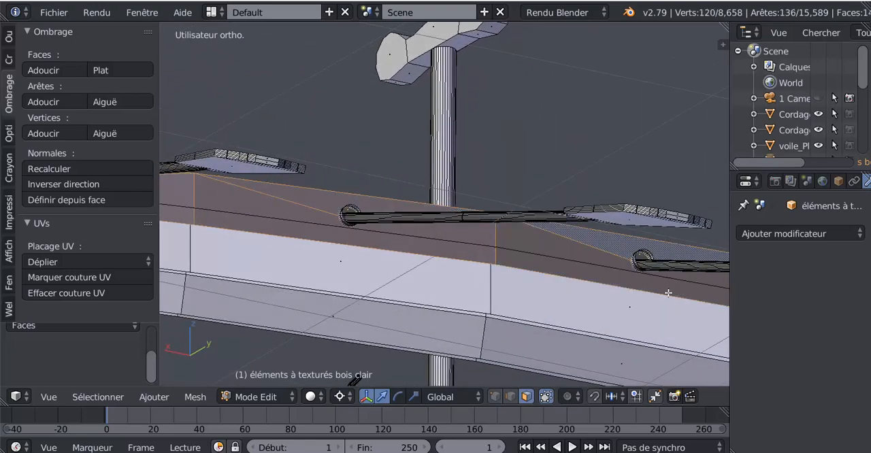
# Extend the selection along the upper outer plank with the faces around the fourth and fifth oars.
pyautogui.moveTo(668, 293); pyautogui.dragTo(562, 276, button='middle')
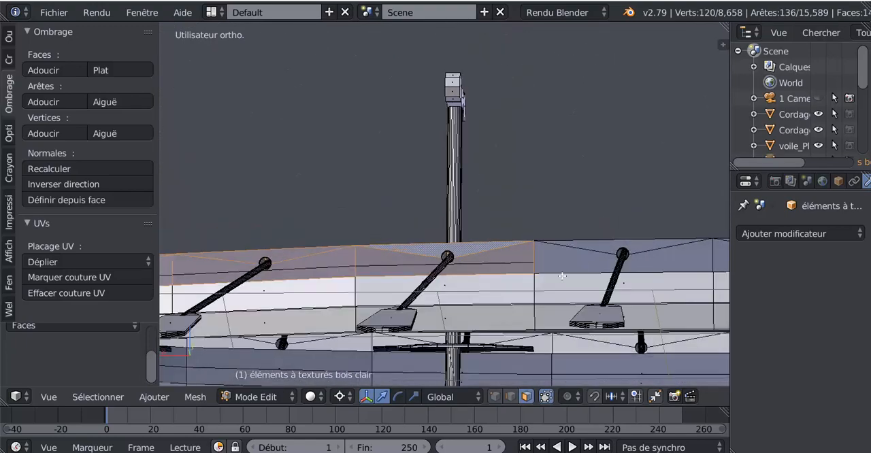
pyautogui.keyDown('shift'); pyautogui.rightClick(588, 257); pyautogui.keyUp('shift')
pyautogui.keyDown('shift'); pyautogui.moveTo(619, 245); pyautogui.dragTo(501, 227, button='middle'); pyautogui.keyUp('shift')
pyautogui.keyDown('shift'); pyautogui.rightClick(628, 240); pyautogui.keyUp('shift')
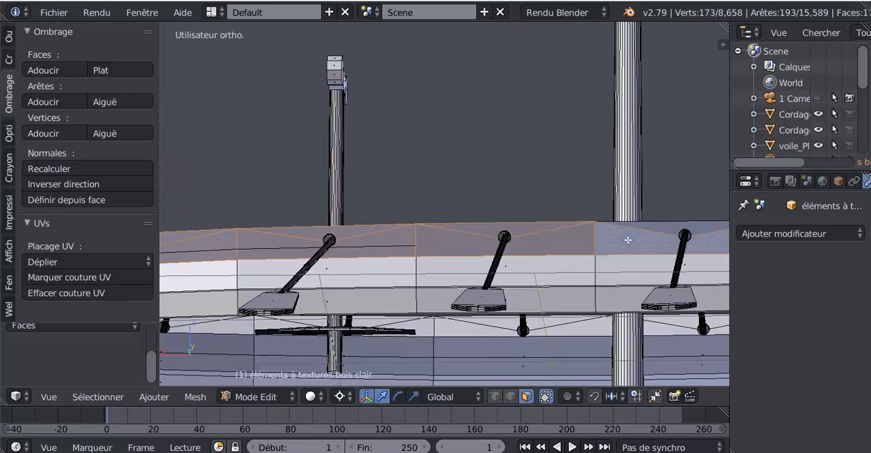
pyautogui.moveTo(578, 263); pyautogui.dragTo(590, 233, button='middle')
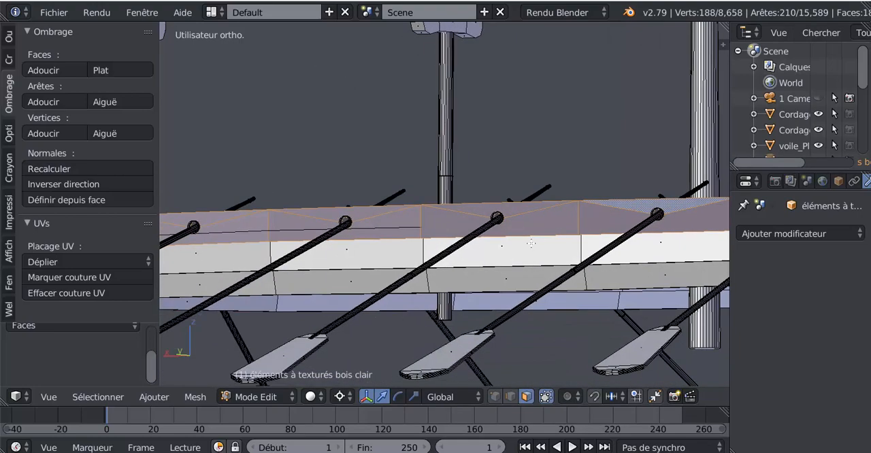
pyautogui.scroll(7, 550, 237)
pyautogui.scroll(-3, 631, 234)
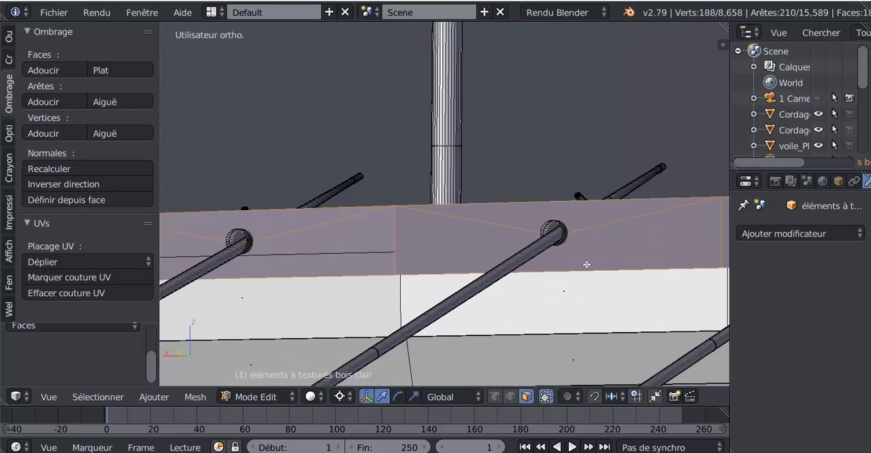
# Add the plank faces around the sixth and seventh oars and the first face at the eighth oar to the selection.
pyautogui.moveTo(586, 265); pyautogui.dragTo(540, 277, button='middle')
pyautogui.keyDown('shift'); pyautogui.moveTo(620, 288); pyautogui.dragTo(485, 243, button='middle'); pyautogui.keyUp('shift')
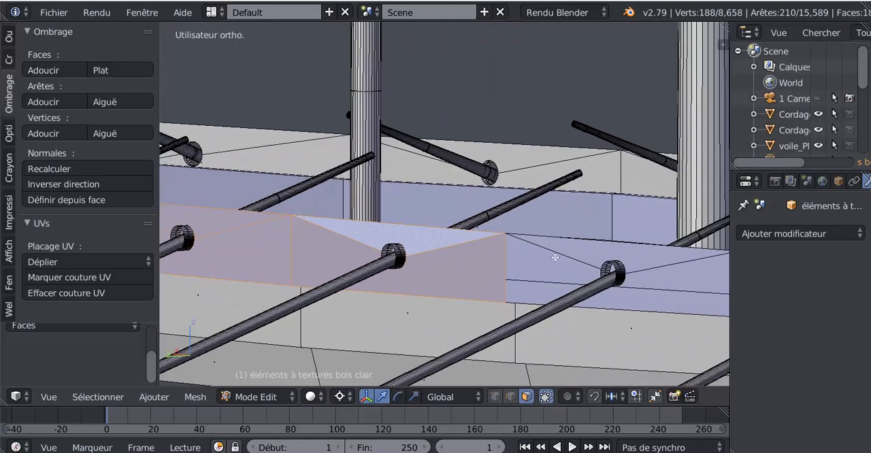
pyautogui.keyDown('shift'); pyautogui.rightClick(555, 259); pyautogui.keyUp('shift')
pyautogui.keyDown('shift'); pyautogui.rightClick(586, 248); pyautogui.keyUp('shift')
pyautogui.scroll(-3, 657, 278)
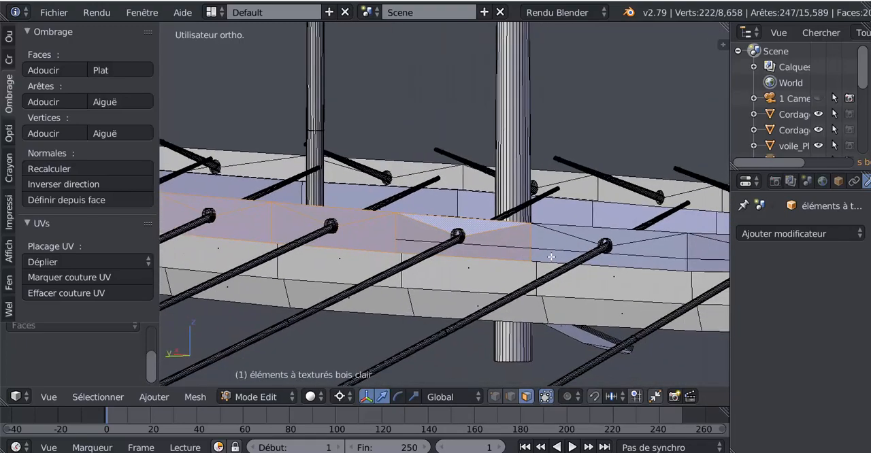
pyautogui.keyDown('shift'); pyautogui.rightClick(574, 231); pyautogui.keyUp('shift')
pyautogui.keyDown('shift'); pyautogui.rightClick(604, 235); pyautogui.keyUp('shift')
pyautogui.keyDown('shift'); pyautogui.rightClick(704, 251); pyautogui.keyUp('shift')
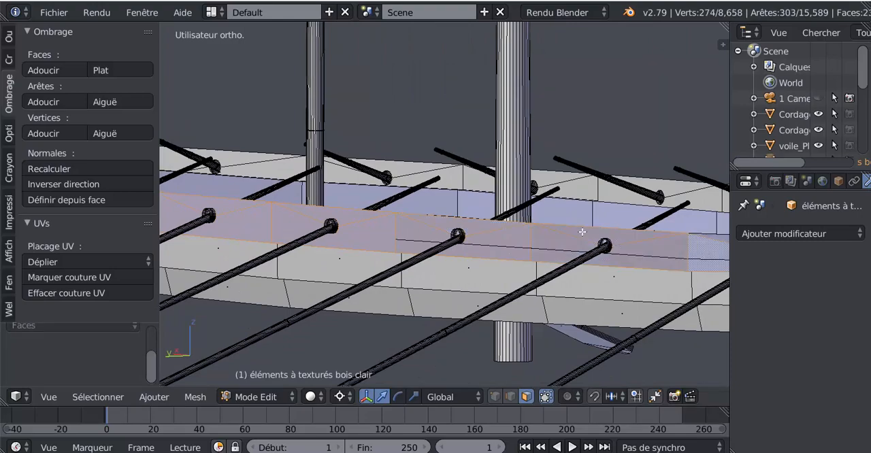
# Add the upper outer plank's faces around the last oars to the selection.
pyautogui.keyDown('shift'); pyautogui.moveTo(657, 241); pyautogui.dragTo(449, 204, button='middle'); pyautogui.keyUp('shift')
pyautogui.keyDown('shift'); pyautogui.rightClick(625, 224); pyautogui.keyUp('shift')
pyautogui.keyDown('shift'); pyautogui.rightClick(674, 227); pyautogui.keyUp('shift')
pyautogui.keyDown('shift'); pyautogui.rightClick(686, 219); pyautogui.keyUp('shift')
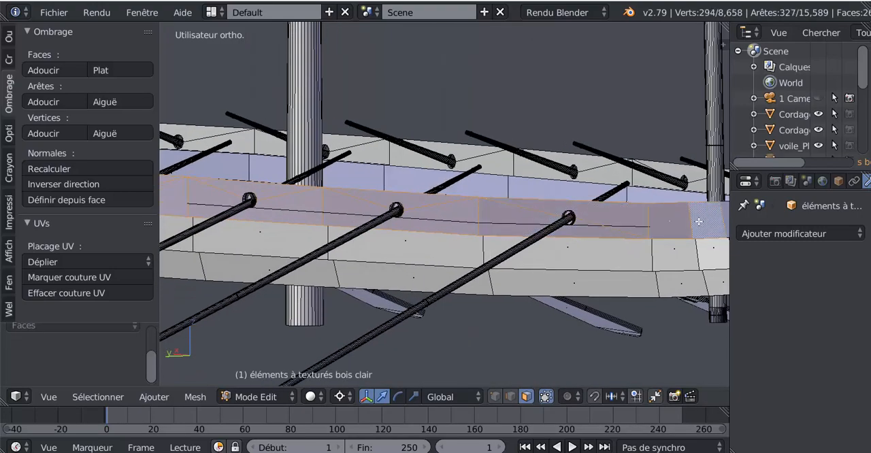
# Add the narrow plank faces between the last oar and the start of the curved end, including the face below the strake.
pyautogui.moveTo(701, 219); pyautogui.dragTo(644, 220, button='middle')
pyautogui.scroll(2, 483, 206)
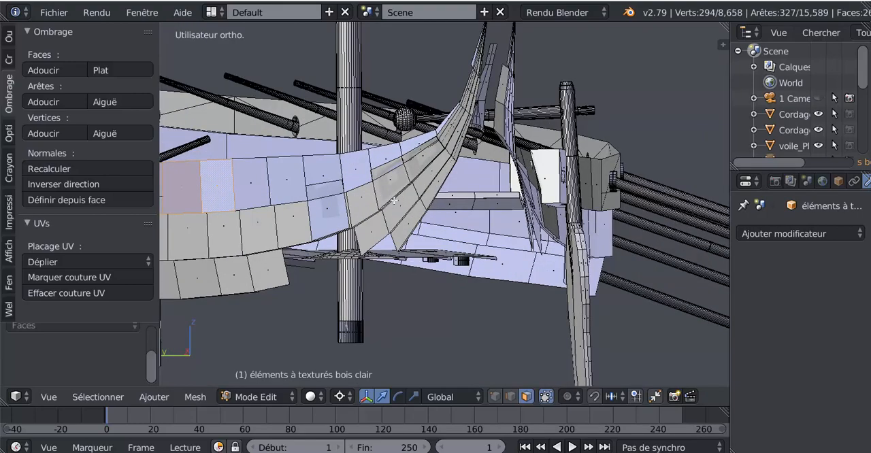
pyautogui.keyDown('shift'); pyautogui.moveTo(337, 208); pyautogui.dragTo(481, 219, button='middle'); pyautogui.keyUp('shift')
pyautogui.scroll(1, 482, 218)
pyautogui.keyDown('shift'); pyautogui.rightClick(400, 194); pyautogui.keyUp('shift')
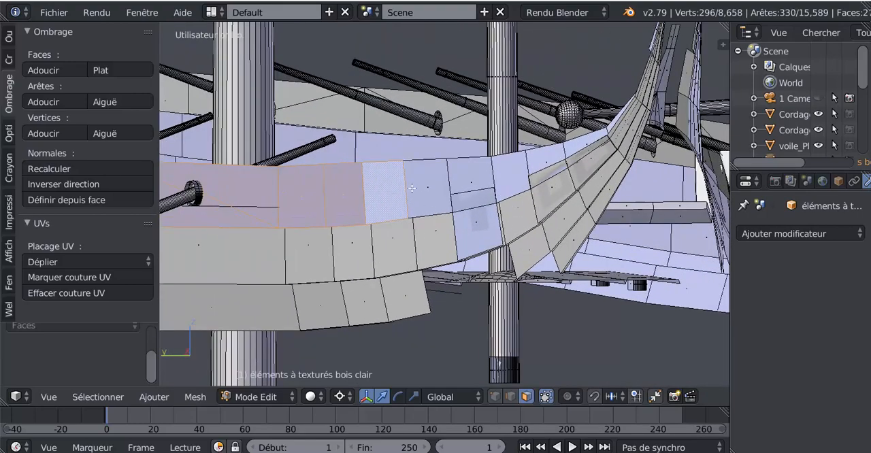
pyautogui.keyDown('shift'); pyautogui.rightClick(429, 186); pyautogui.keyUp('shift')
pyautogui.keyDown('shift'); pyautogui.rightClick(480, 179); pyautogui.keyUp('shift')
pyautogui.keyDown('shift'); pyautogui.rightClick(480, 226); pyautogui.keyUp('shift')
pyautogui.keyDown('shift'); pyautogui.rightClick(510, 178); pyautogui.keyUp('shift')
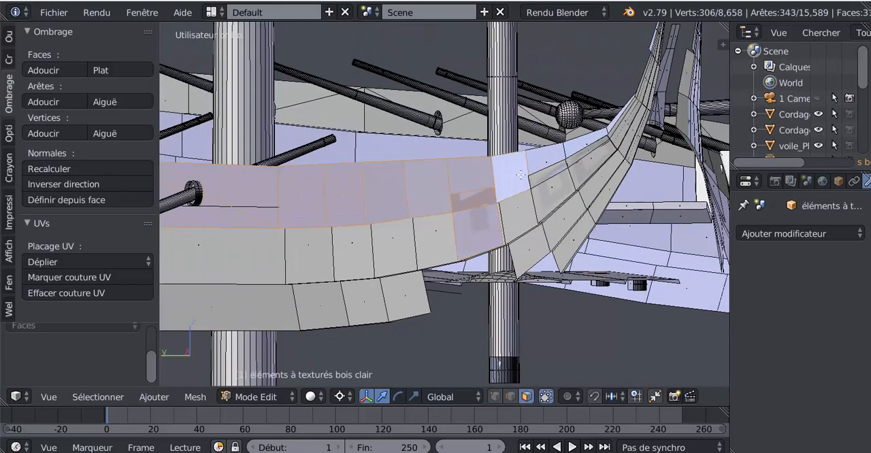
# Extend the selection with the plank faces rising along the curved end to its pointed tip.
pyautogui.keyDown('shift'); pyautogui.rightClick(540, 159); pyautogui.keyUp('shift')
pyautogui.keyDown('shift'); pyautogui.rightClick(591, 139); pyautogui.keyUp('shift')
pyautogui.keyDown('shift'); pyautogui.rightClick(605, 126); pyautogui.keyUp('shift')
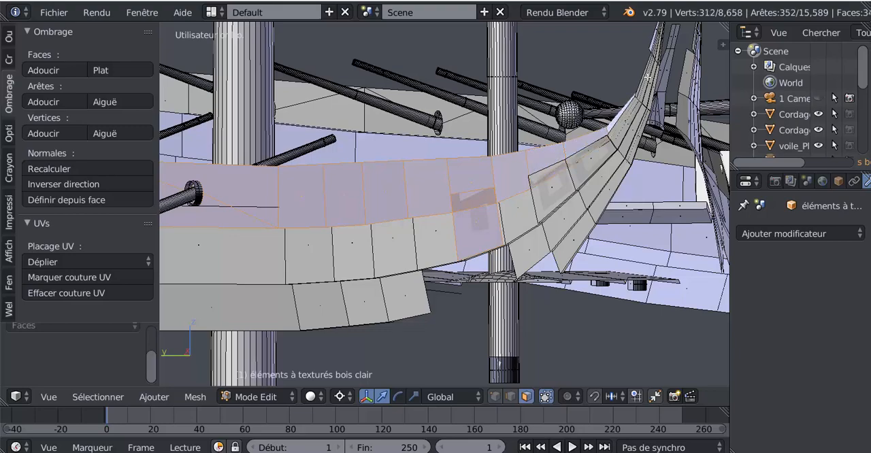
pyautogui.moveTo(606, 125); pyautogui.dragTo(557, 192, button='middle')
pyautogui.scroll(2, 557, 192)
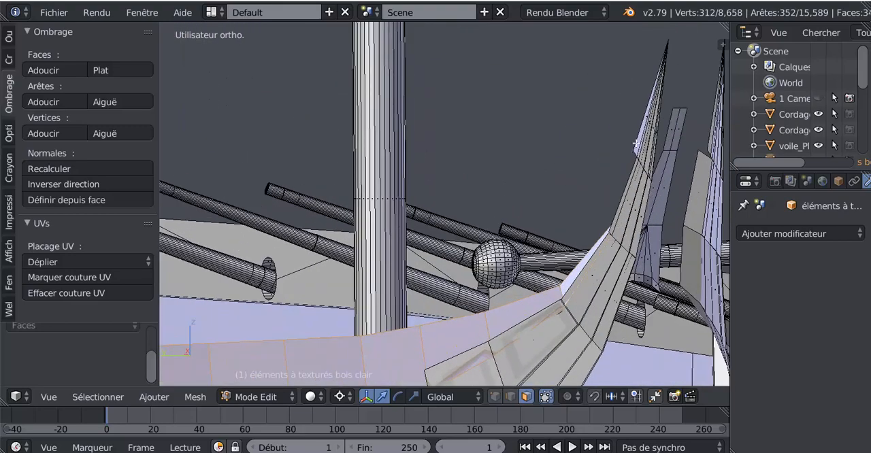
pyautogui.keyDown('shift'); pyautogui.rightClick(637, 142); pyautogui.keyUp('shift')
pyautogui.scroll(-3, 587, 186)
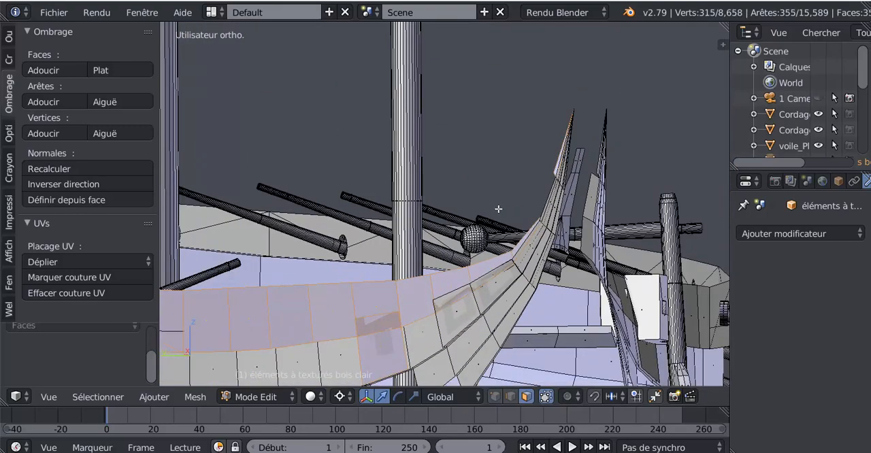
# Reverse the normal direction of the selected upper outer plank faces.
pyautogui.scroll(-3, 498, 209)
pyautogui.moveTo(498, 209); pyautogui.dragTo(642, 222, button='middle')
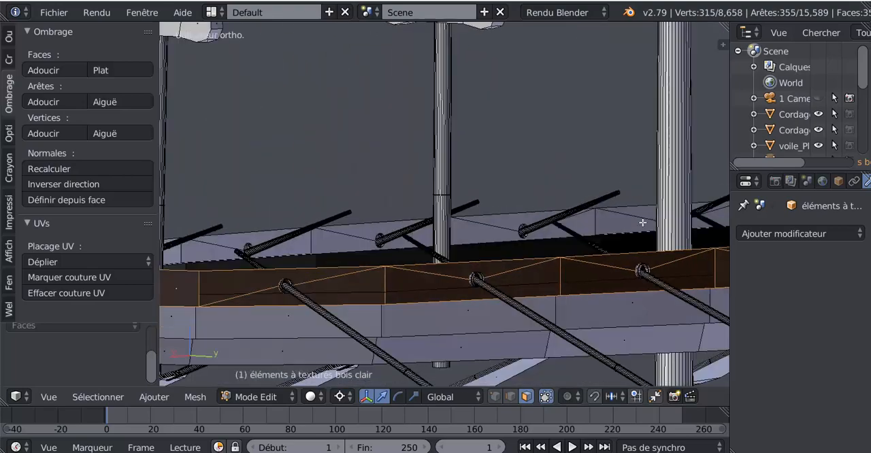
pyautogui.moveTo(550, 236); pyautogui.dragTo(559, 236, button='middle')
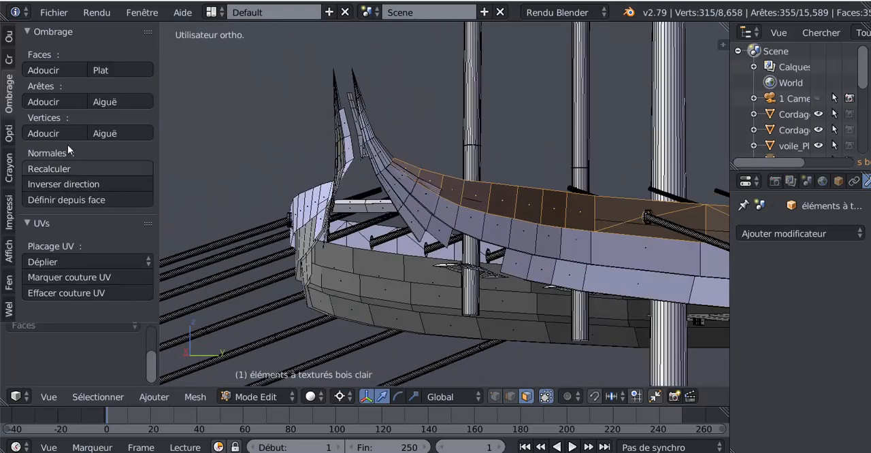
pyautogui.click(61, 181)
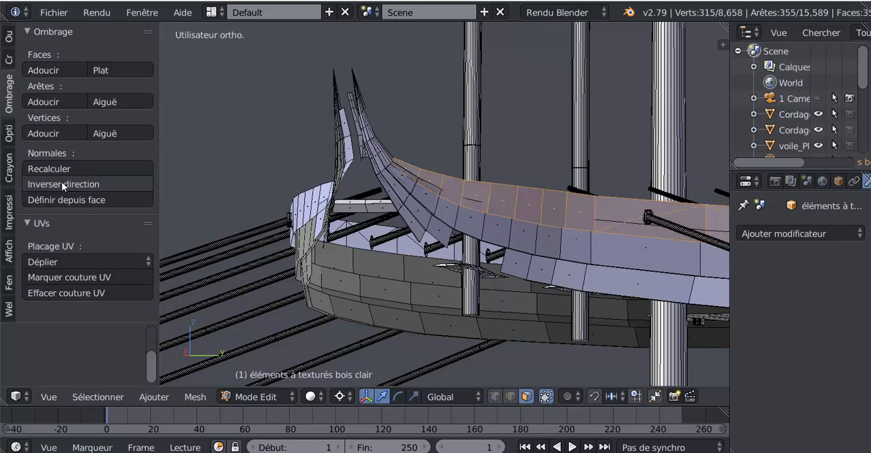
# Start a new selection on the opposite side's upper outer plank with the faces at the base of the curved end.
pyautogui.moveTo(450, 233); pyautogui.dragTo(385, 213, button='middle')
pyautogui.scroll(5, 384, 214)
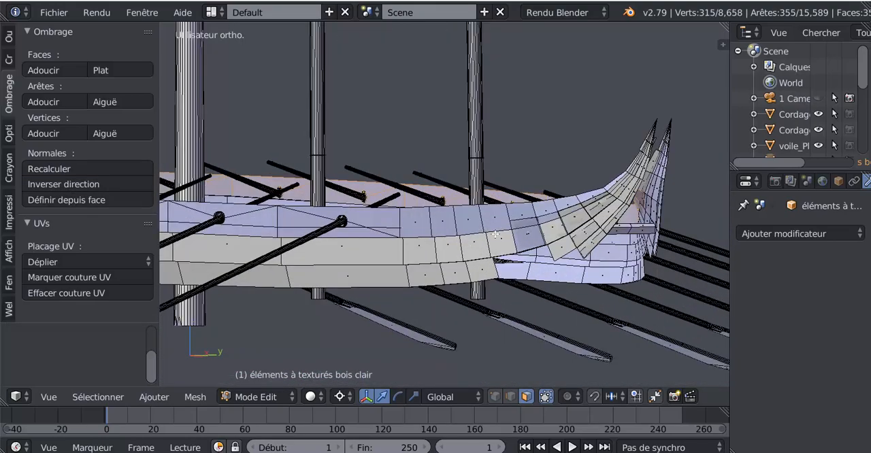
pyautogui.rightClick(570, 253)
pyautogui.keyDown('shift'); pyautogui.rightClick(554, 221); pyautogui.keyUp('shift')
pyautogui.keyDown('shift'); pyautogui.rightClick(592, 207); pyautogui.keyUp('shift')
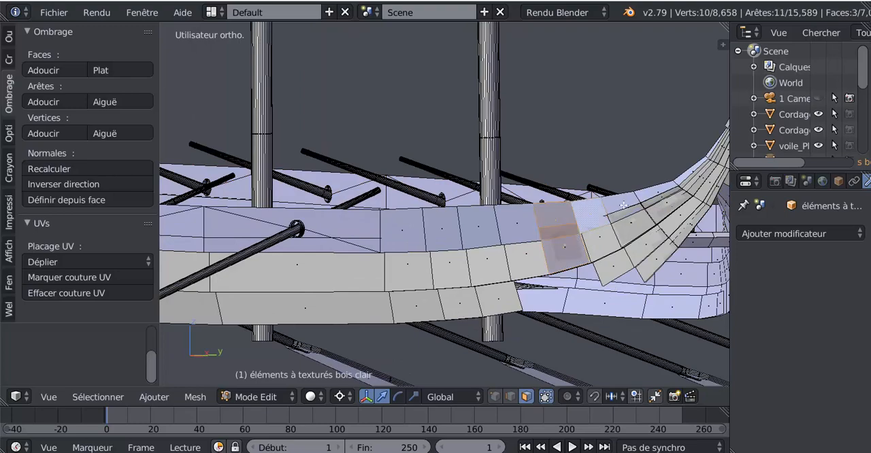
pyautogui.keyDown('shift'); pyautogui.rightClick(624, 204); pyautogui.keyUp('shift')
pyautogui.keyDown('shift'); pyautogui.rightClick(657, 190); pyautogui.keyUp('shift')
pyautogui.keyDown('shift'); pyautogui.rightClick(685, 174); pyautogui.keyUp('shift')
# Add the next plank face higher up the opposite side's curved end to the selection.
pyautogui.moveTo(685, 174); pyautogui.dragTo(531, 191, button='middle')
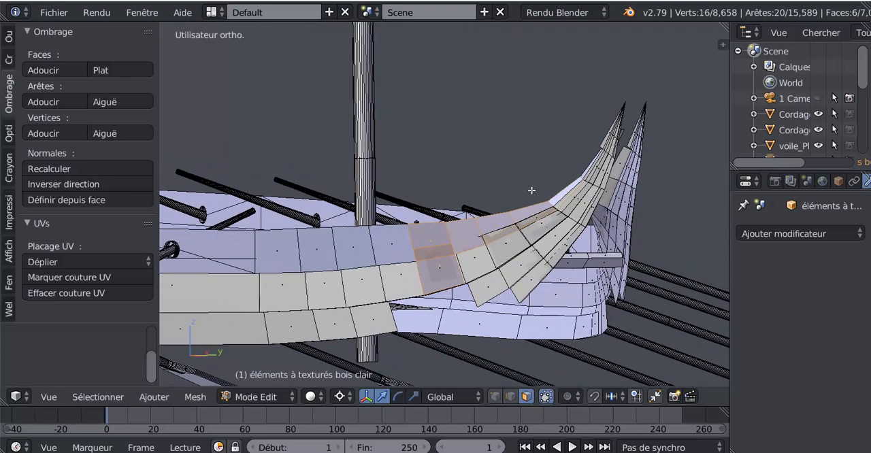
pyautogui.scroll(3, 611, 159)
pyautogui.keyDown('shift'); pyautogui.moveTo(590, 161); pyautogui.dragTo(435, 175, button='middle'); pyautogui.keyUp('shift')
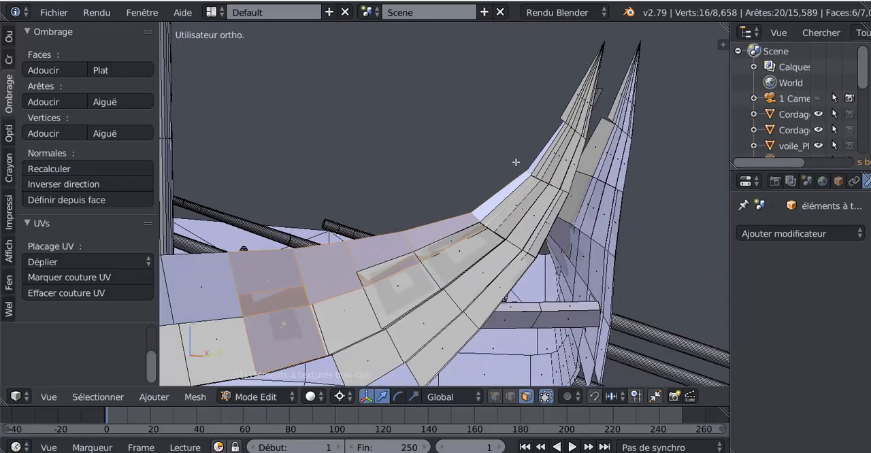
pyautogui.scroll(2, 545, 163)
pyautogui.keyDown('shift'); pyautogui.rightClick(574, 148); pyautogui.keyUp('shift')
pyautogui.scroll(-4, 528, 193)
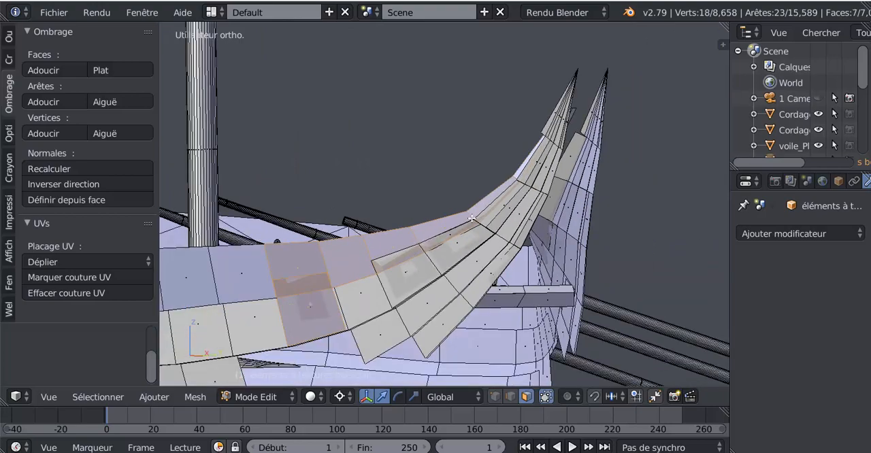
# Add the opposite plank's narrow faces from the curved end back to the first oar, plus the faces around that oar.
pyautogui.scroll(5, 471, 218)
pyautogui.keyDown('shift'); pyautogui.rightClick(449, 224); pyautogui.keyUp('shift')
pyautogui.keyDown('shift'); pyautogui.rightClick(403, 220); pyautogui.keyUp('shift')
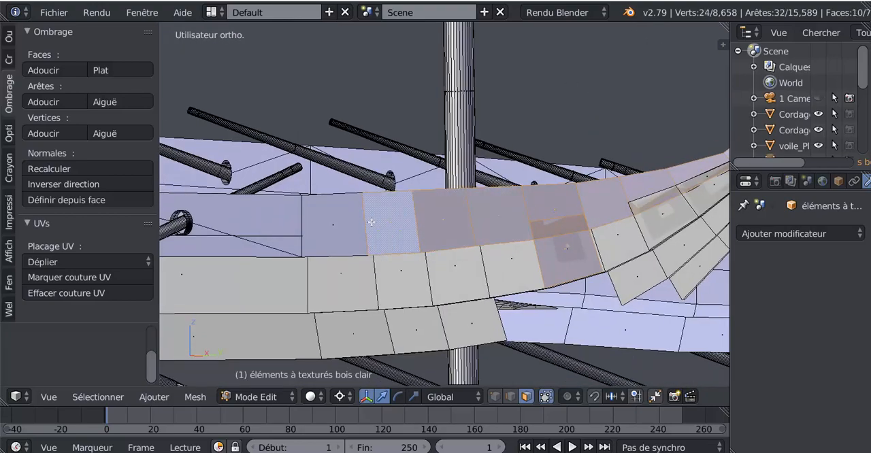
pyautogui.keyDown('shift'); pyautogui.rightClick(329, 229); pyautogui.keyUp('shift')
pyautogui.keyDown('shift'); pyautogui.rightClick(289, 222); pyautogui.keyUp('shift')
pyautogui.keyDown('shift'); pyautogui.rightClick(256, 243); pyautogui.keyUp('shift')
pyautogui.scroll(-4, 255, 242)
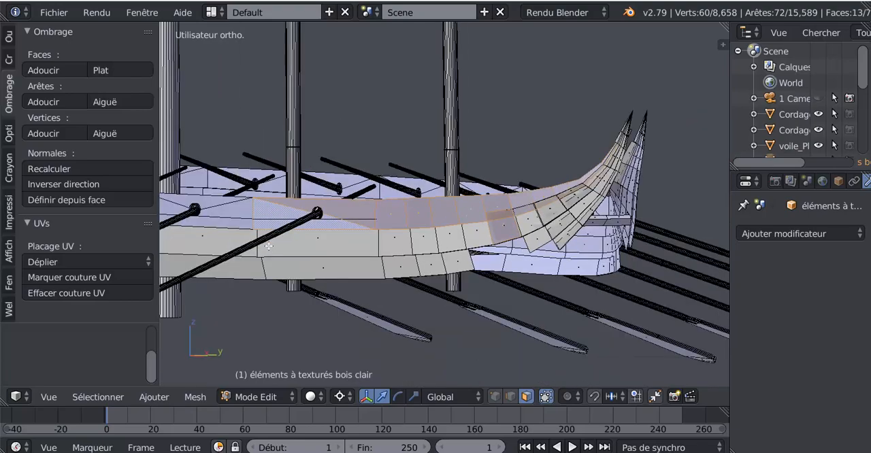
# Extend the opposite plank's selection with the faces around the second and third oars.
pyautogui.keyDown('shift'); pyautogui.moveTo(262, 242); pyautogui.dragTo(502, 231, button='middle'); pyautogui.keyUp('shift')
pyautogui.scroll(1, 497, 228)
pyautogui.scroll(2, 558, 191)
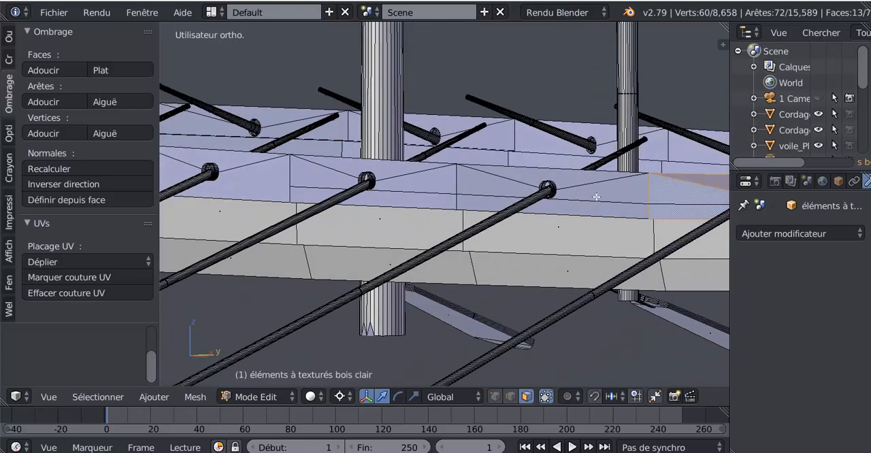
pyautogui.keyDown('shift'); pyautogui.rightClick(572, 186); pyautogui.keyUp('shift')
pyautogui.keyDown('shift'); pyautogui.rightClick(559, 180); pyautogui.keyUp('shift')
pyautogui.keyDown('shift'); pyautogui.rightClick(428, 193); pyautogui.keyUp('shift')
pyautogui.keyDown('shift'); pyautogui.rightClick(385, 173); pyautogui.keyUp('shift')
# Add the opposite plank's faces around the fourth, fifth and sixth oars to the selection.
pyautogui.moveTo(385, 173); pyautogui.dragTo(498, 220, button='middle')
pyautogui.scroll(2, 458, 211)
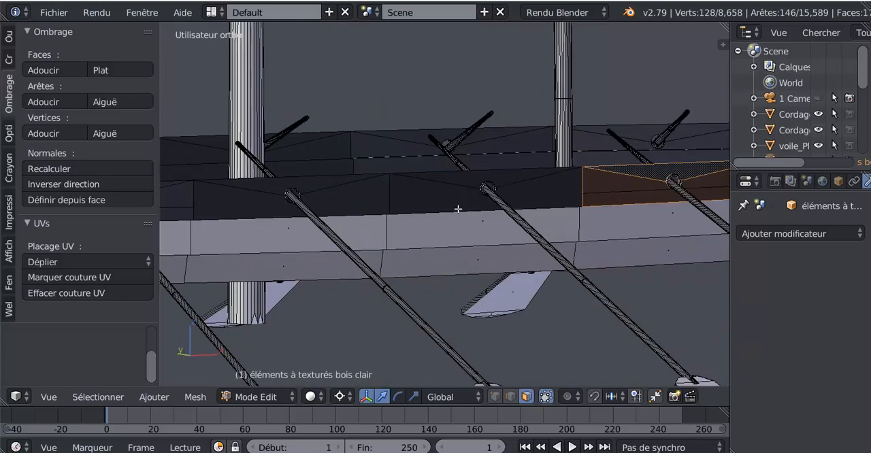
pyautogui.keyDown('shift'); pyautogui.rightClick(459, 209); pyautogui.keyUp('shift')
pyautogui.keyDown('shift'); pyautogui.rightClick(326, 183); pyautogui.keyUp('shift')
pyautogui.keyDown('shift'); pyautogui.rightClick(326, 184); pyautogui.keyUp('shift')
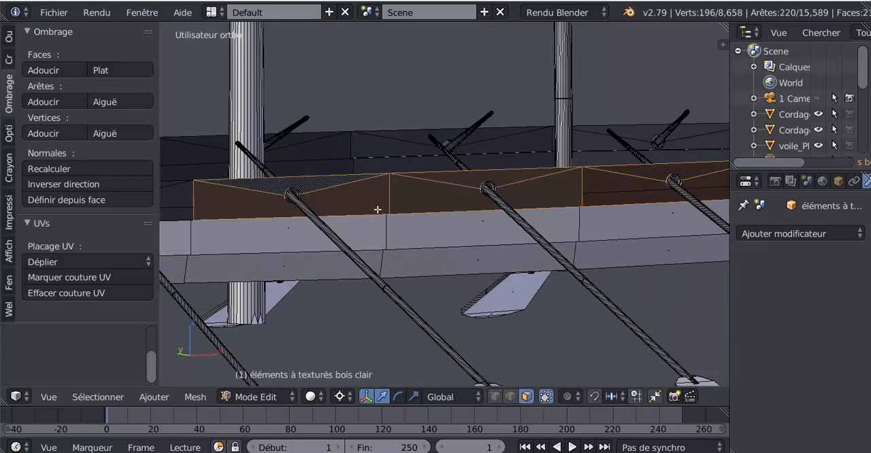
pyautogui.keyDown('shift'); pyautogui.moveTo(226, 211); pyautogui.dragTo(446, 195, button='middle'); pyautogui.keyUp('shift')
pyautogui.keyDown('shift'); pyautogui.rightClick(356, 176); pyautogui.keyUp('shift')
pyautogui.keyDown('shift'); pyautogui.rightClick(336, 194); pyautogui.keyUp('shift')
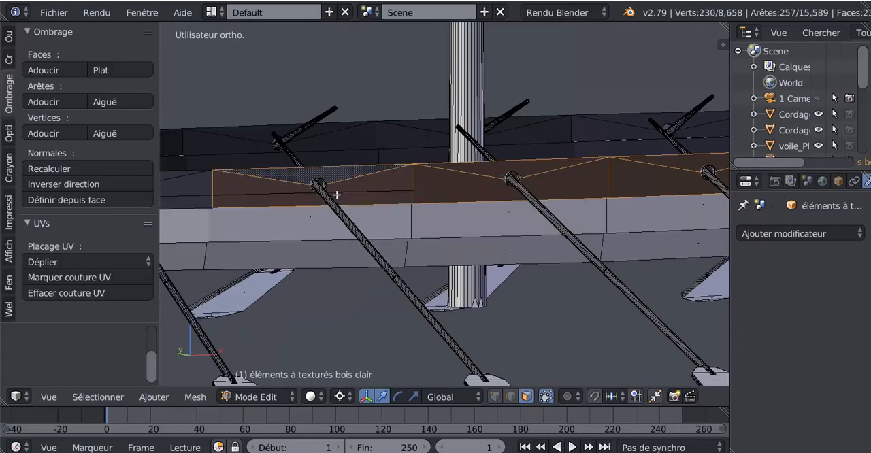
# Add the opposite plank's faces around the last two oars to the selection.
pyautogui.scroll(-3, 340, 194)
pyautogui.moveTo(371, 207); pyautogui.dragTo(409, 207, button='middle')
pyautogui.keyDown('shift'); pyautogui.moveTo(422, 205); pyautogui.dragTo(575, 189, button='middle'); pyautogui.keyUp('shift')
pyautogui.scroll(2, 463, 203)
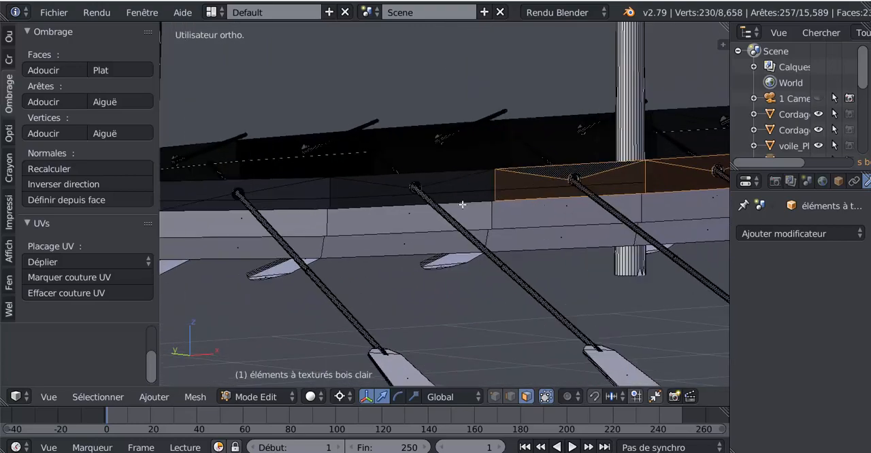
pyautogui.keyDown('shift'); pyautogui.rightClick(463, 189); pyautogui.keyUp('shift')
pyautogui.keyDown('shift'); pyautogui.rightClick(402, 174); pyautogui.keyUp('shift')
pyautogui.keyDown('shift'); pyautogui.rightClick(274, 198); pyautogui.keyUp('shift')
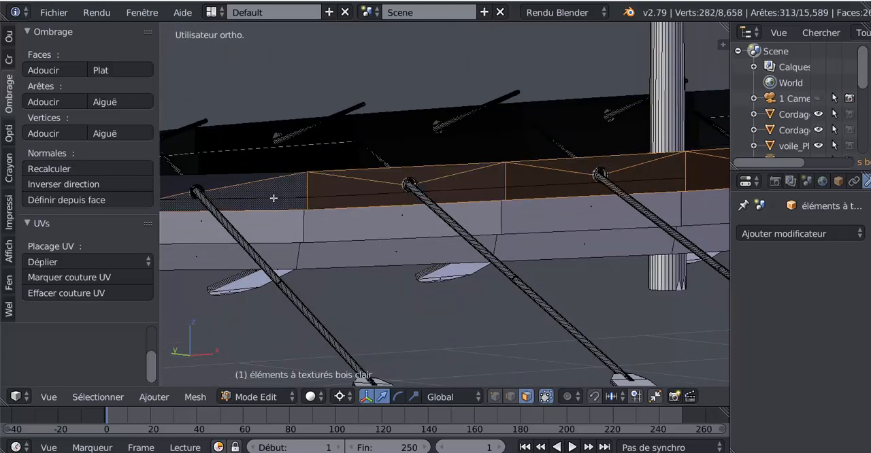
pyautogui.keyDown('shift'); pyautogui.rightClick(231, 181); pyautogui.keyUp('shift')
# Add the plank faces on both sides of the steering oar and up the curved end to its tip.
pyautogui.scroll(-4, 326, 202)
pyautogui.moveTo(360, 207); pyautogui.dragTo(400, 209, button='middle')
pyautogui.scroll(3, 381, 211)
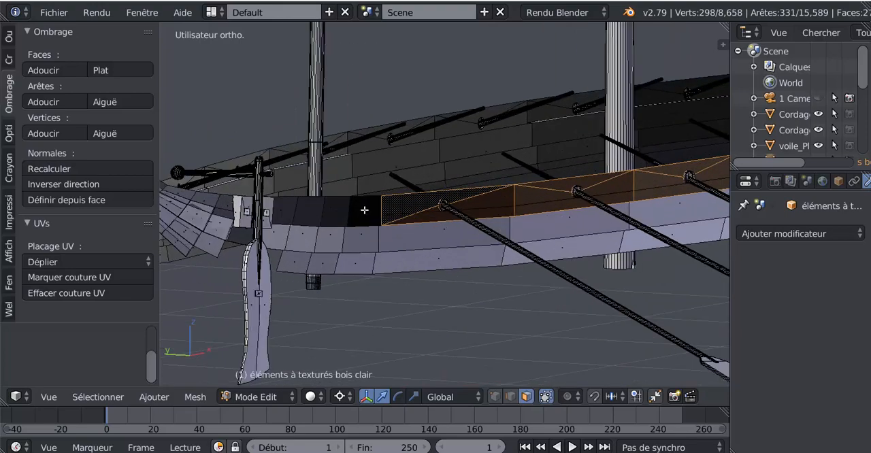
pyautogui.moveTo(338, 210); pyautogui.dragTo(388, 255, button='middle')
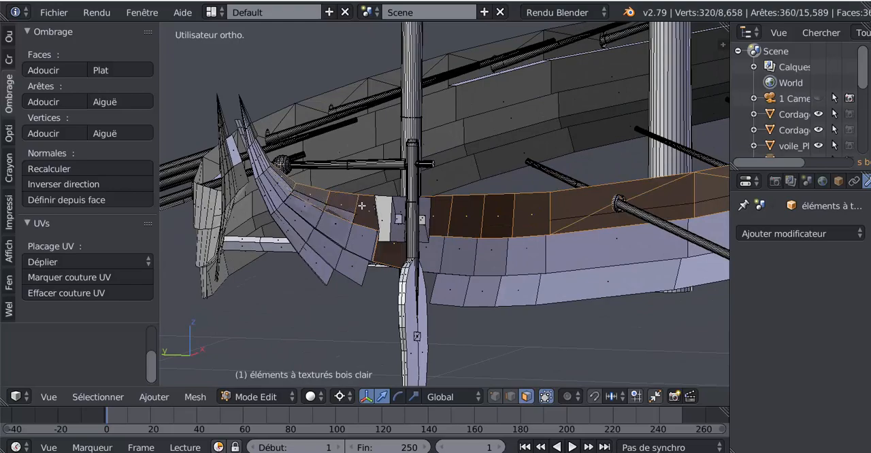
pyautogui.scroll(4, 362, 206)
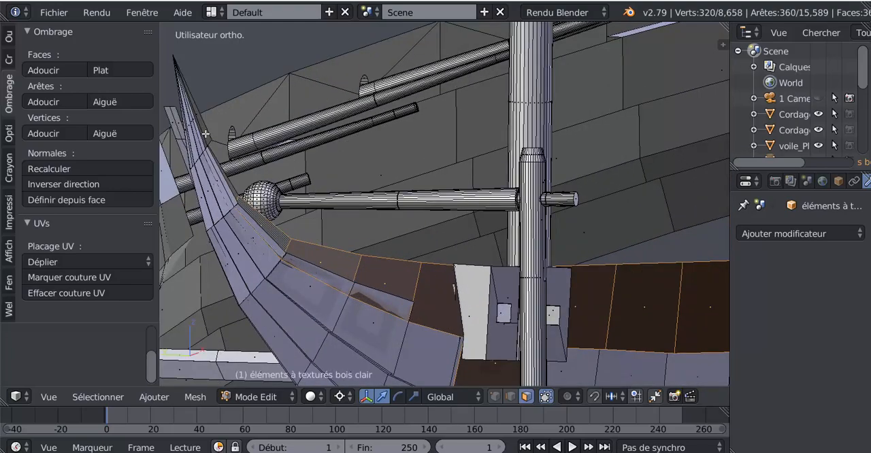
pyautogui.moveTo(206, 133); pyautogui.dragTo(307, 225, button='middle')
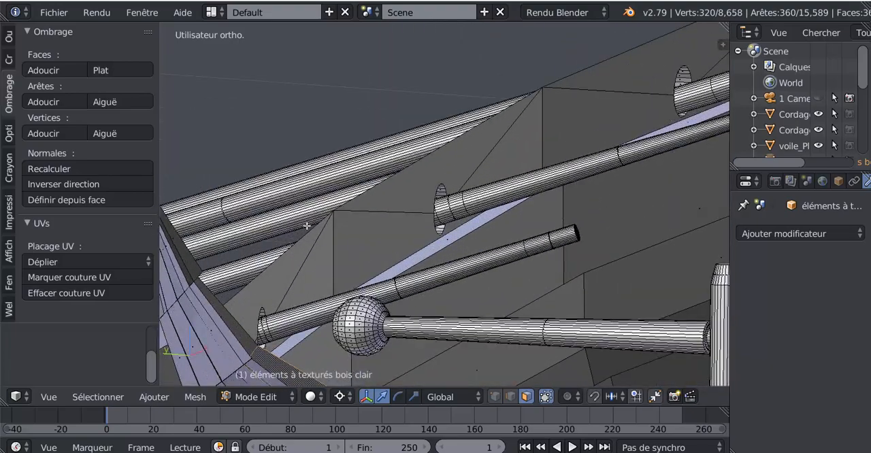
pyautogui.keyDown('shift'); pyautogui.rightClick(220, 311); pyautogui.keyUp('shift')
pyautogui.keyDown('shift'); pyautogui.rightClick(200, 265); pyautogui.keyUp('shift')
pyautogui.scroll(-1, 272, 268)
pyautogui.keyDown('shift'); pyautogui.moveTo(379, 257); pyautogui.dragTo(370, 213, button='middle'); pyautogui.keyUp('shift')
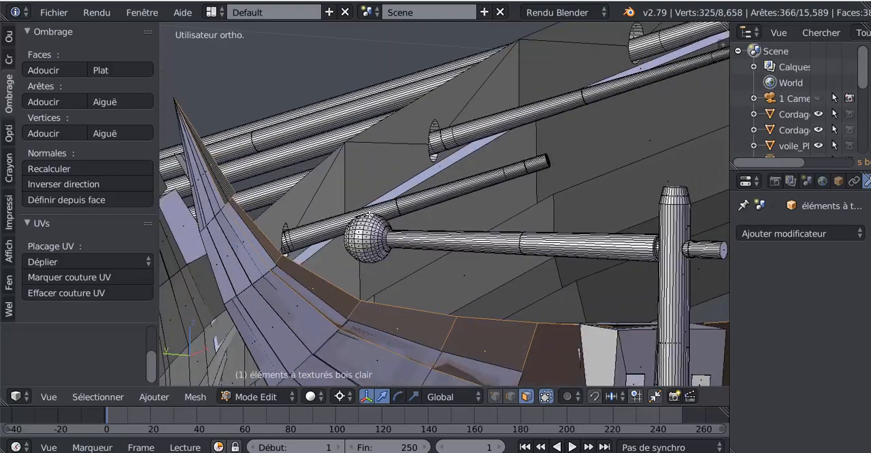
# Reverse the normals of the selected opposite plank faces, check the shading in object mode and return to edit mode.
pyautogui.scroll(-4, 428, 268)
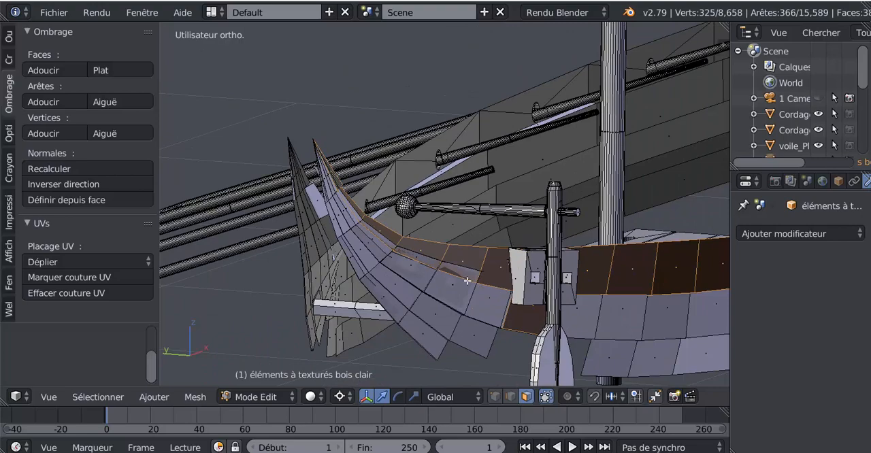
pyautogui.moveTo(467, 280); pyautogui.dragTo(398, 271, button='middle')
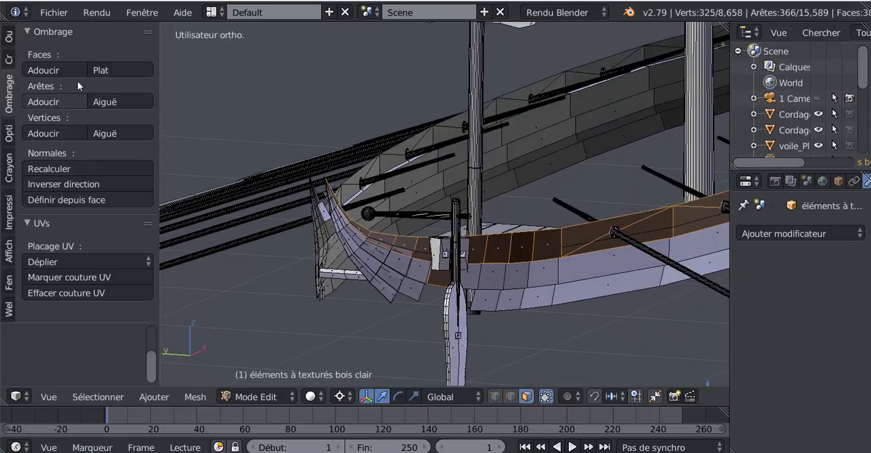
pyautogui.click(47, 187)
pyautogui.scroll(-3, 548, 248)
pyautogui.scroll(-3, 548, 248)
pyautogui.moveTo(548, 247); pyautogui.dragTo(585, 257, button='middle')
pyautogui.press('Tab')
pyautogui.scroll(6, 632, 264)
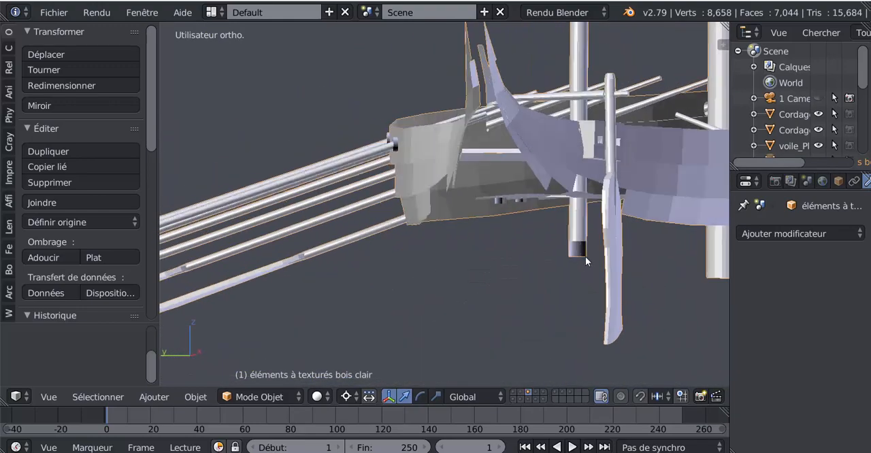
pyautogui.press('Tab')
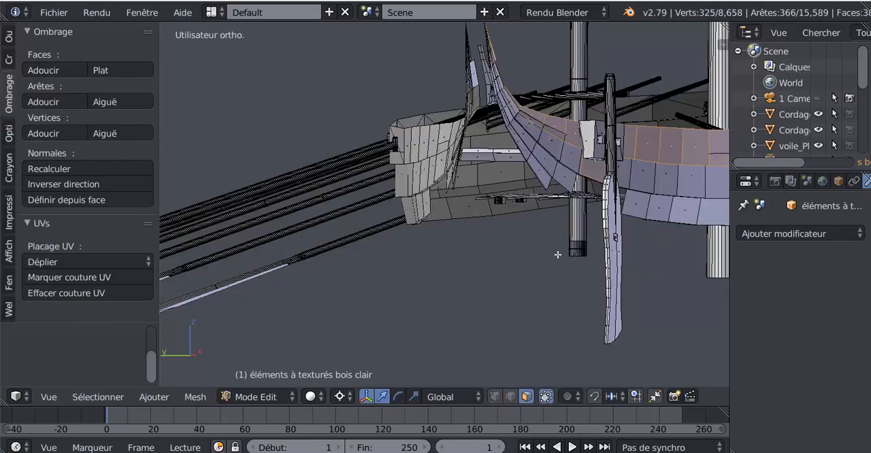
# Try moving a face at the lower end of the rear support post to check for overlapping geometry.
pyautogui.scroll(6, 569, 257)
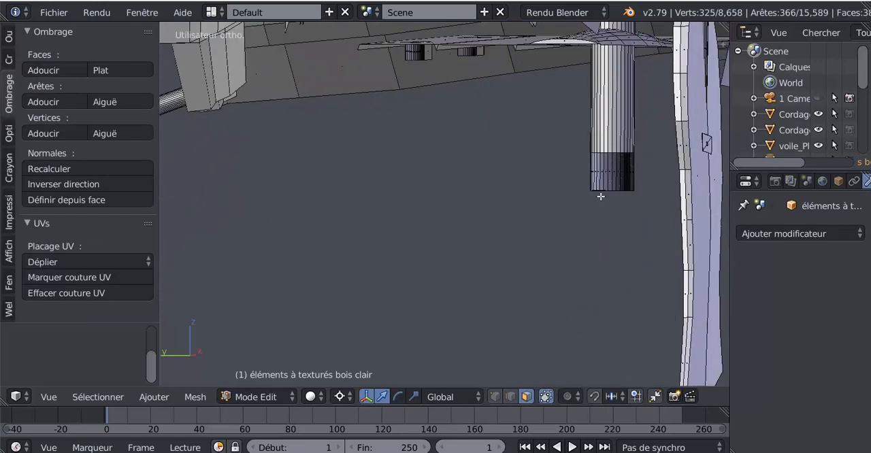
pyautogui.scroll(2, 532, 216)
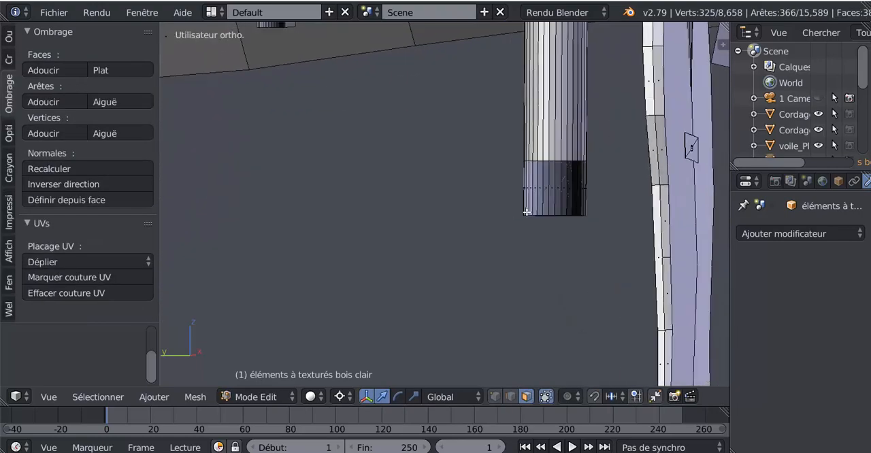
pyautogui.press('g')
pyautogui.click(571, 189)
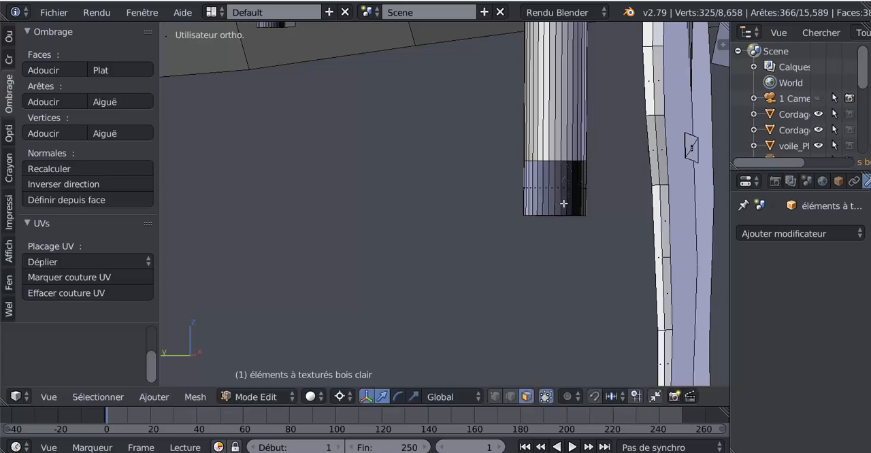
pyautogui.rightClick(560, 186)
pyautogui.press('g')
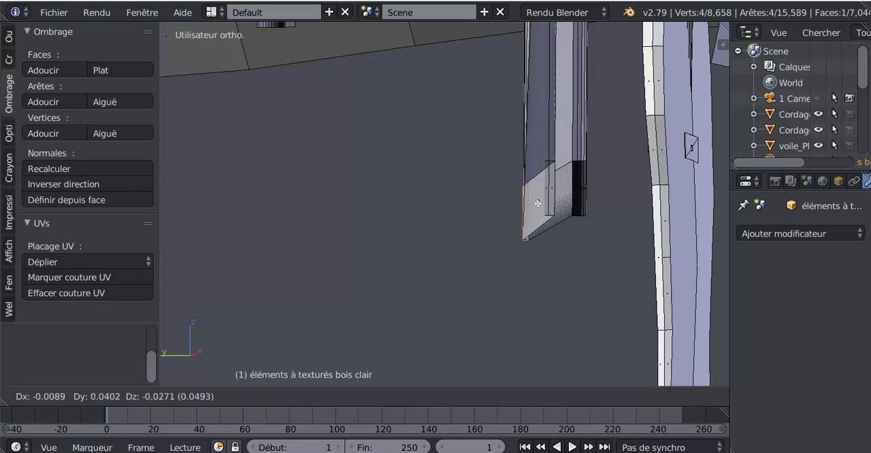
pyautogui.click(574, 205)
# Select all geometry linked to the face at the rear post's lower end and examine its overlapping surfaces.
pyautogui.scroll(5, 574, 205)
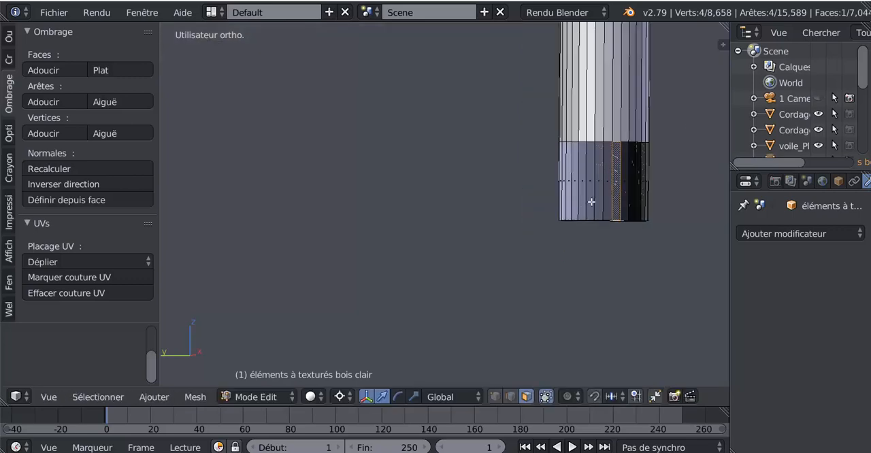
pyautogui.moveTo(588, 200); pyautogui.dragTo(650, 255, button='middle')
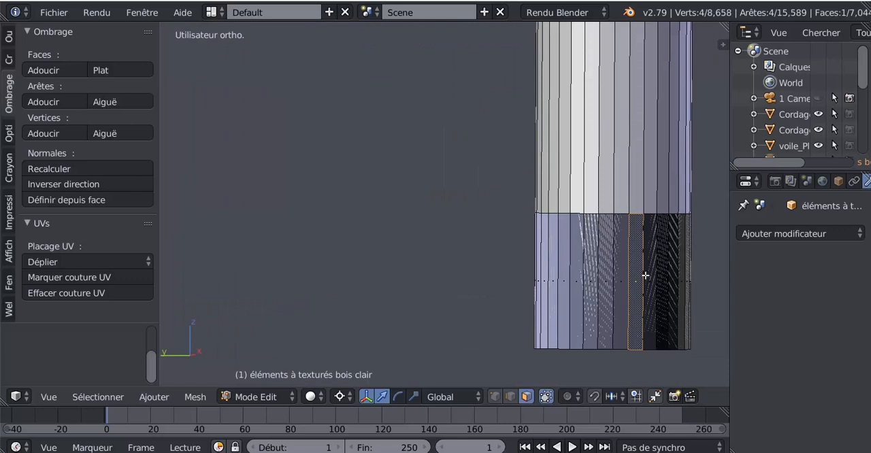
pyautogui.hotkey('ctrl', 'l')
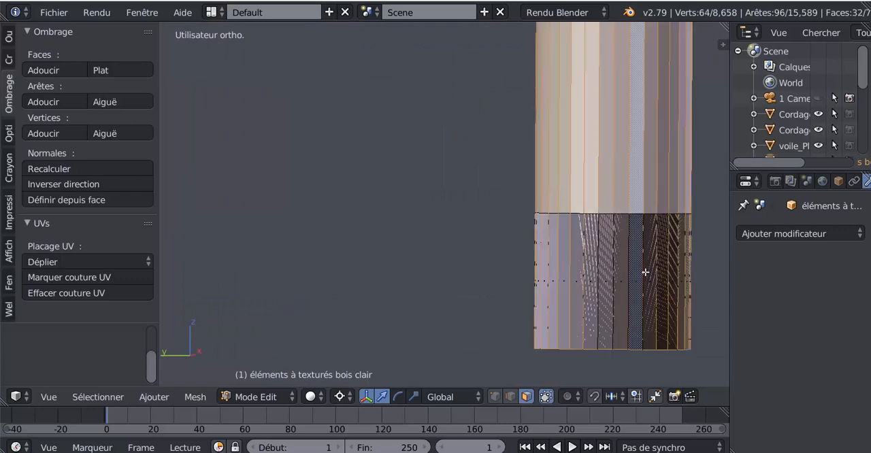
pyautogui.scroll(-3, 645, 272)
pyautogui.scroll(2, 566, 266)
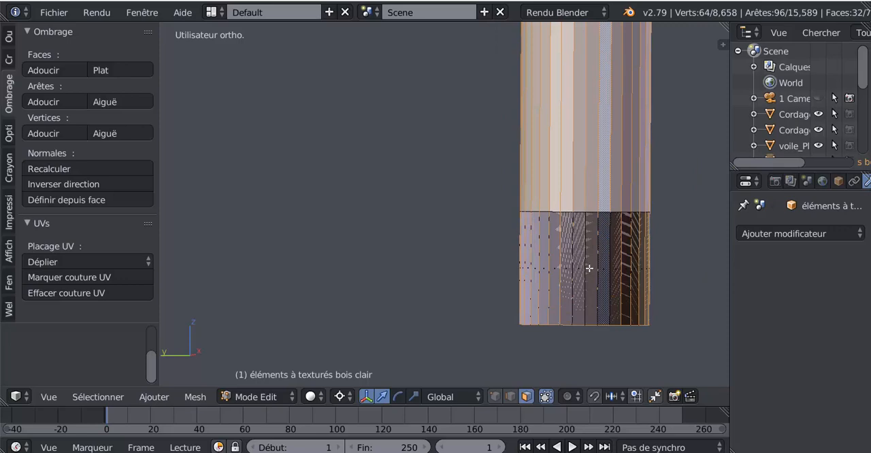
pyautogui.scroll(-3, 589, 269)
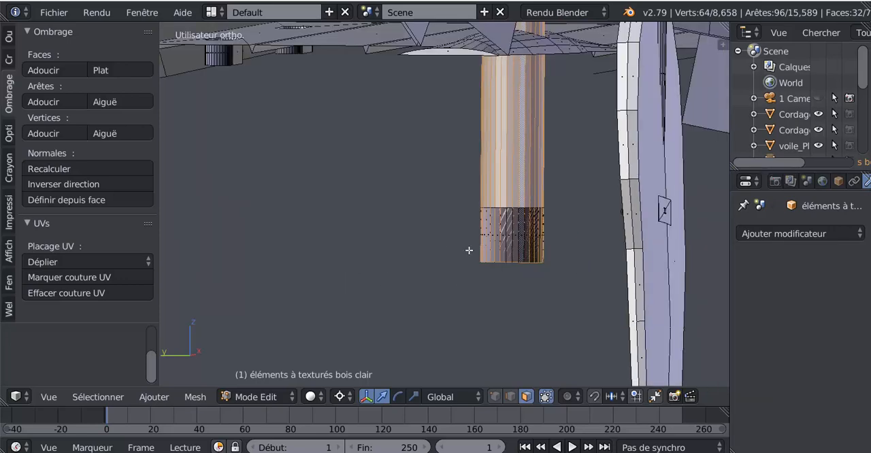
# Select the entire mesh, try selecting its interior faces, and clear the selection.
pyautogui.press('Tab')
pyautogui.press('Tab')
pyautogui.press('a')
pyautogui.press('a')
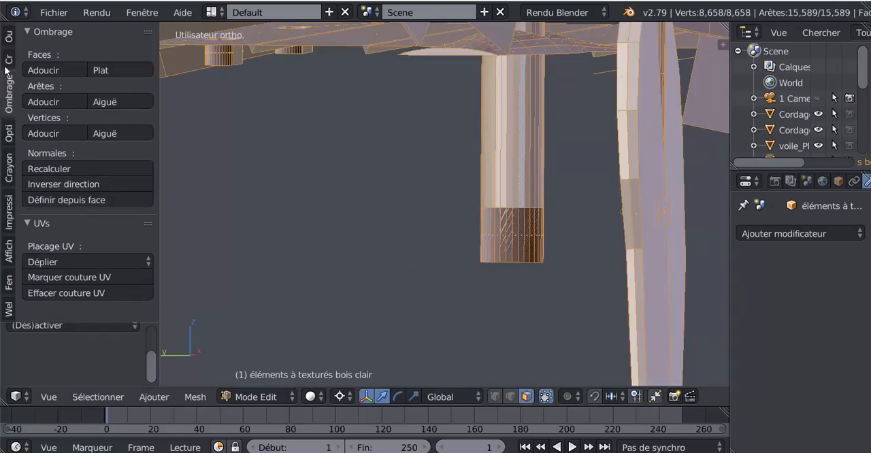
pyautogui.click(98, 397)
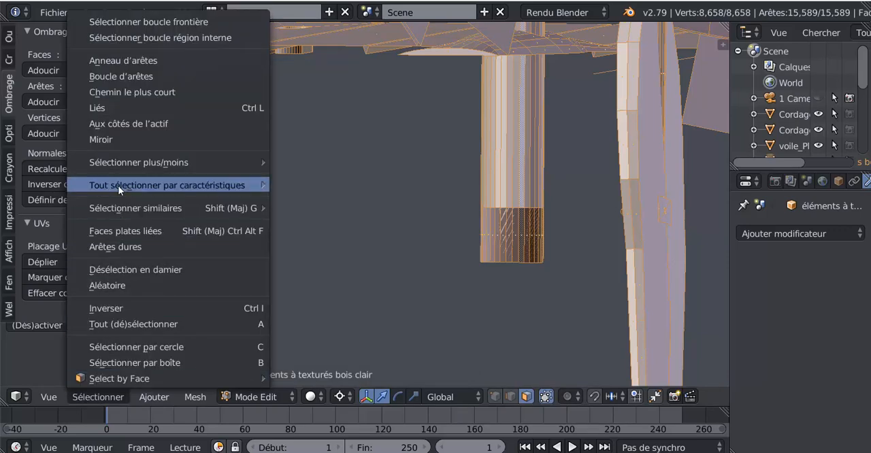
pyautogui.moveTo(120, 187)
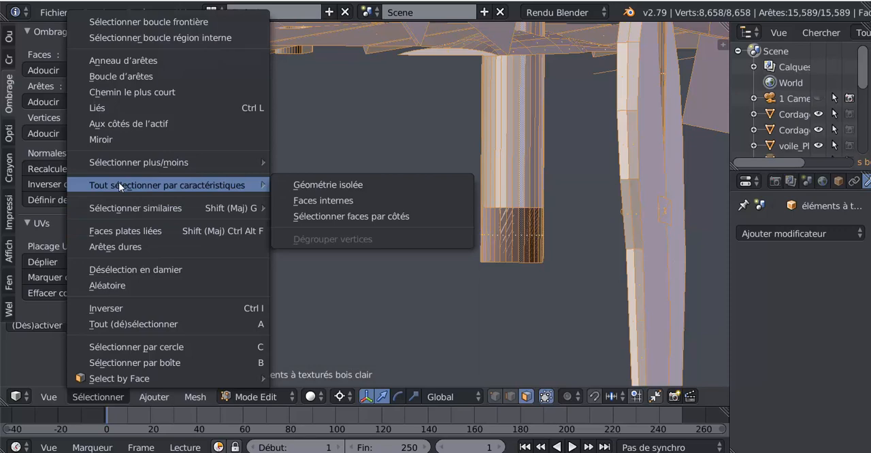
pyautogui.click(330, 200)
pyautogui.press('a')
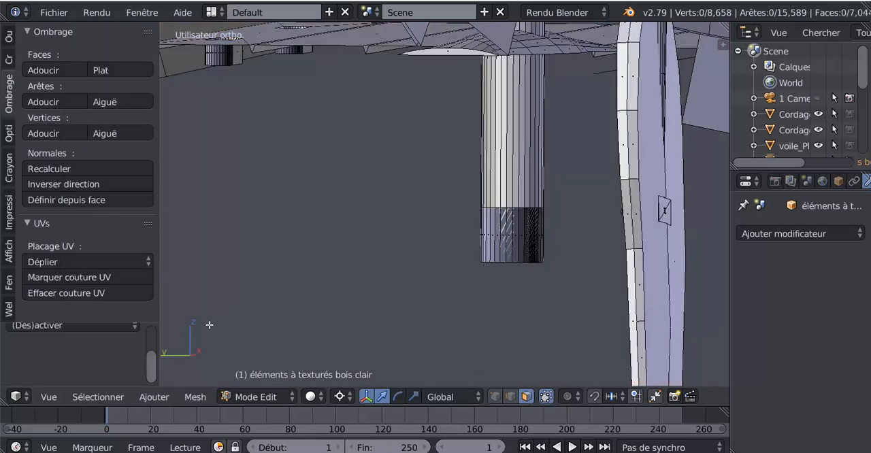
# Select all interior faces of the mesh and switch the display to wireframe.
pyautogui.click(99, 396)
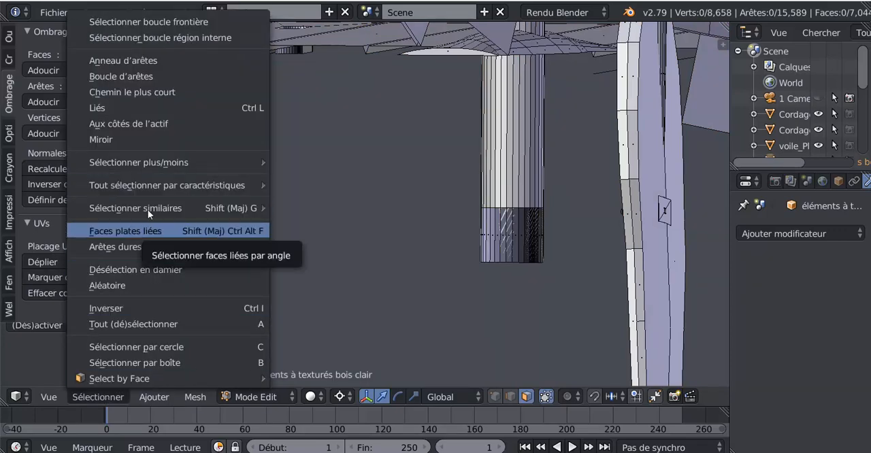
pyautogui.moveTo(155, 194)
pyautogui.click(324, 199)
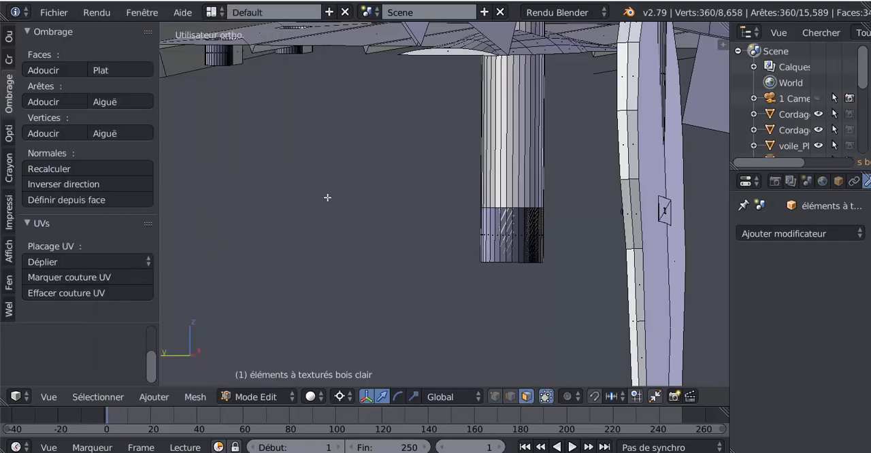
pyautogui.scroll(-3, 389, 194)
pyautogui.scroll(-6, 395, 205)
pyautogui.press('z')
pyautogui.scroll(-4, 429, 226)
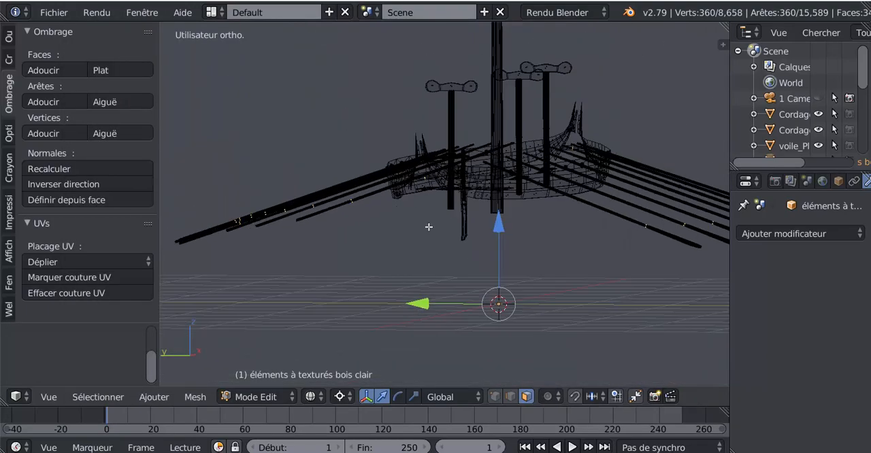
# Check the selected interior faces on the oars from both sides and delete these faces.
pyautogui.moveTo(481, 257)
pyautogui.mouseDown(button='middle')
pyautogui.moveTo(465, 276)
pyautogui.moveTo(538, 284)
pyautogui.mouseUp(button='middle')
pyautogui.scroll(6, 379, 313)
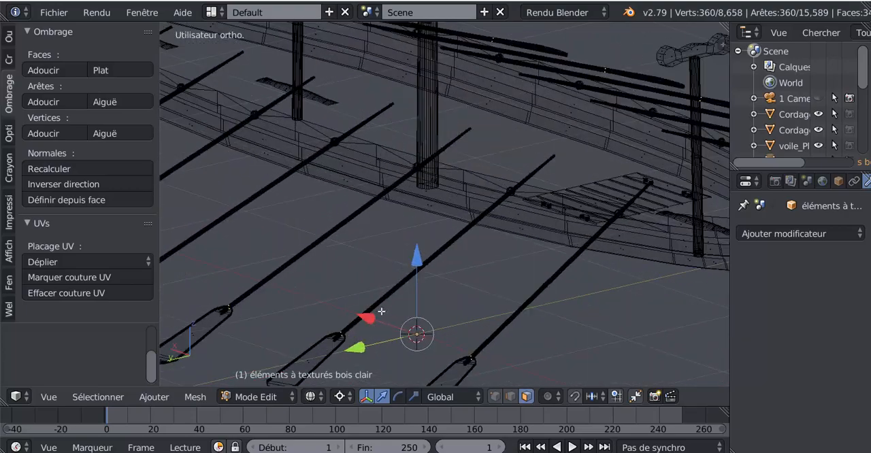
pyautogui.scroll(-2, 334, 348)
pyautogui.scroll(-2, 443, 303)
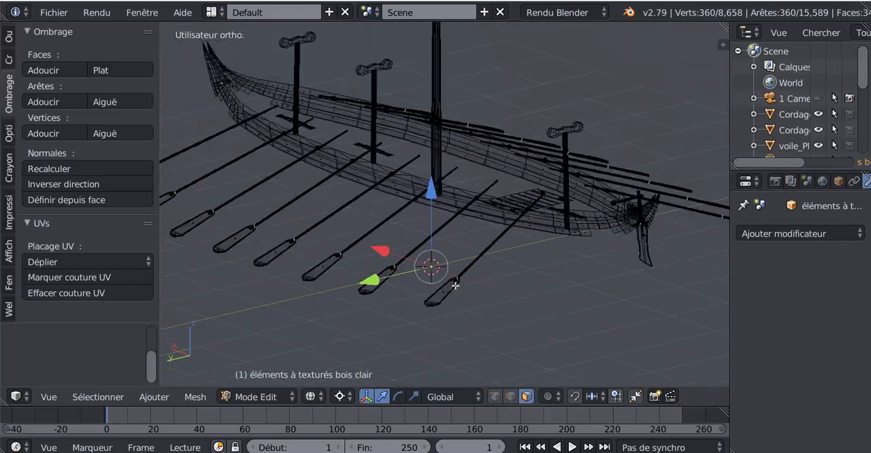
pyautogui.moveTo(455, 286); pyautogui.dragTo(366, 316, button='middle')
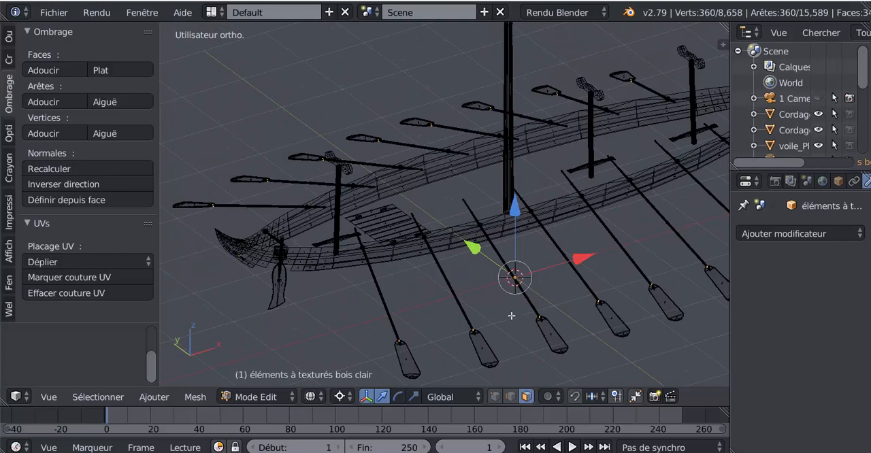
pyautogui.press('x')
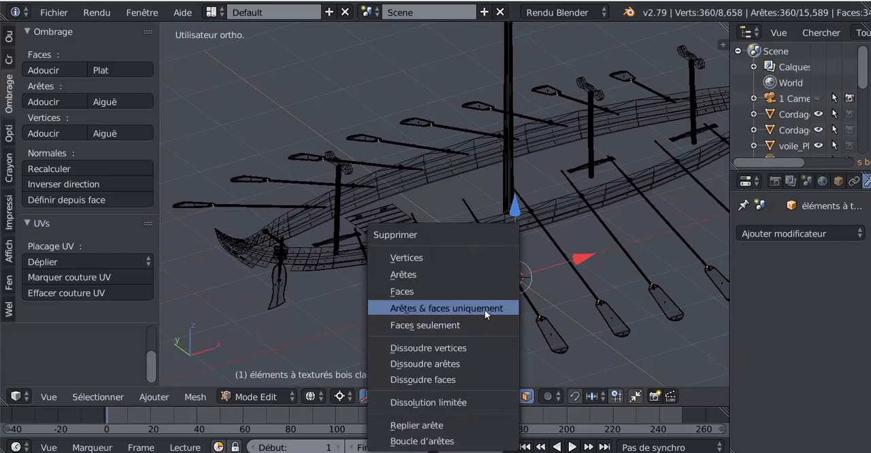
pyautogui.click(424, 291)
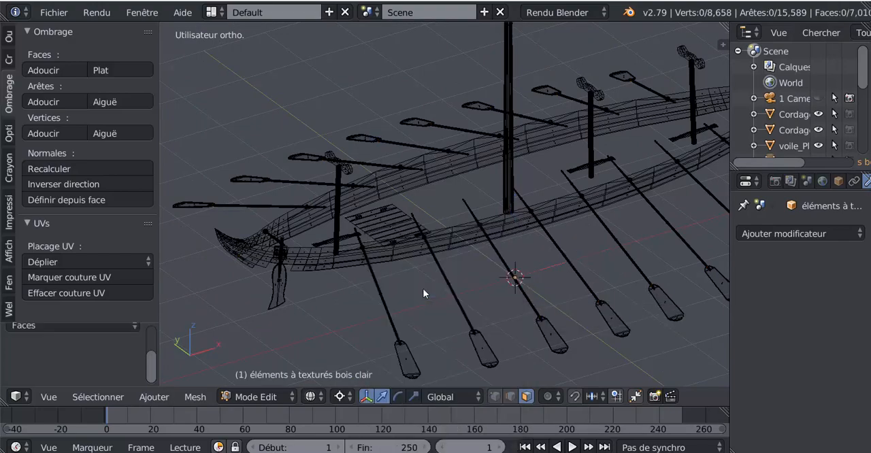
# Examine the hull, oars and posts in wireframe and return the display to solid shading.
pyautogui.scroll(4, 424, 289)
pyautogui.scroll(-3, 425, 289)
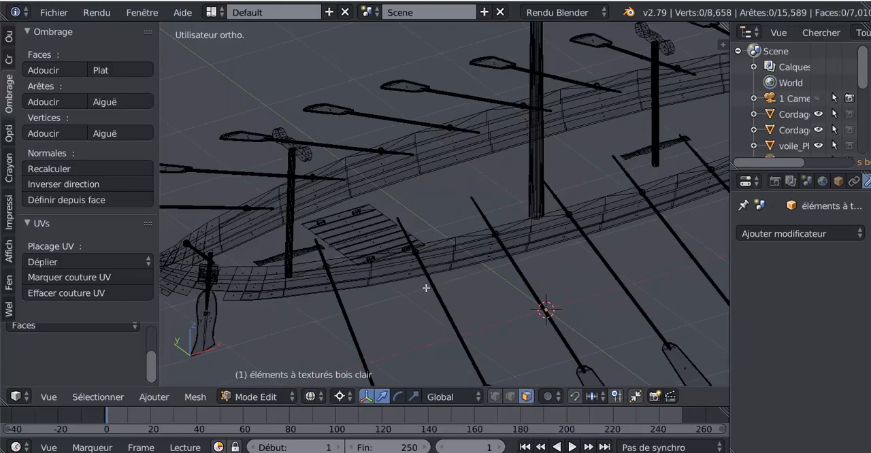
pyautogui.moveTo(426, 288); pyautogui.dragTo(349, 288, button='middle')
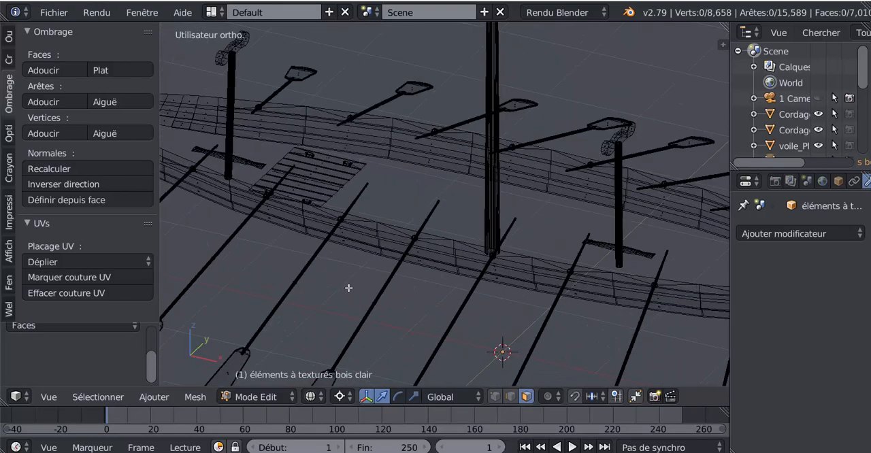
pyautogui.moveTo(461, 300); pyautogui.dragTo(412, 255, button='middle')
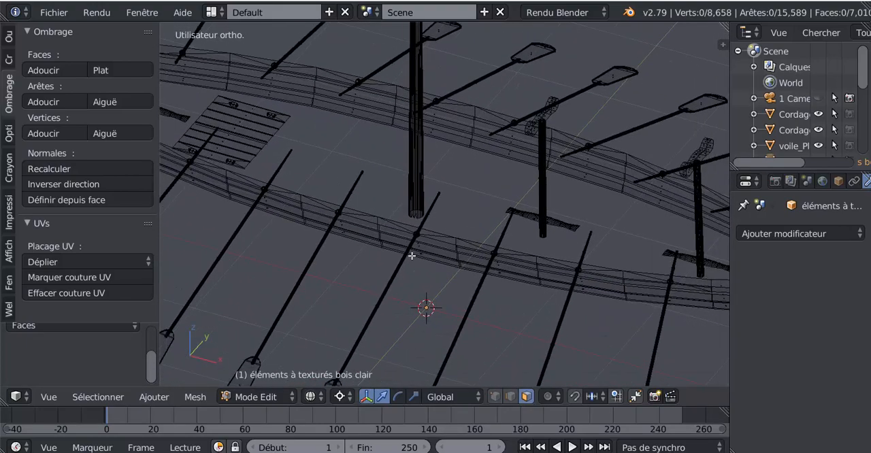
pyautogui.moveTo(471, 287); pyautogui.dragTo(435, 279, button='middle')
pyautogui.press('z')
pyautogui.scroll(2, 433, 278)
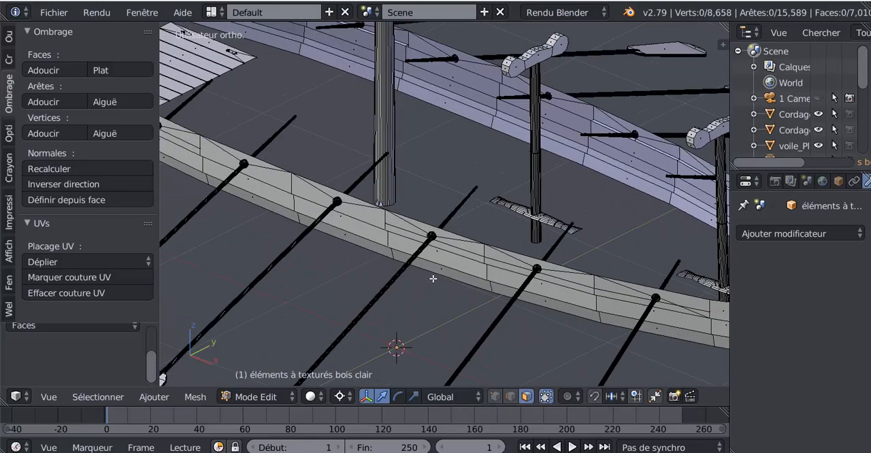
# Try moving the tip vertex of a triangular gap at the mast's lower end, and select an edge of that gap in edge mode.
pyautogui.moveTo(414, 283)
pyautogui.mouseDown(button='middle')
pyautogui.moveTo(402, 282)
pyautogui.moveTo(494, 294)
pyautogui.mouseUp(button='middle')
pyautogui.scroll(5, 494, 294)
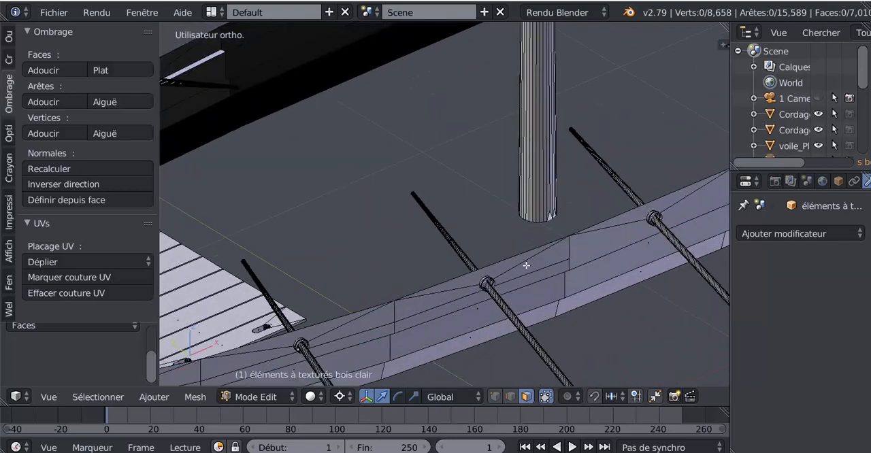
pyautogui.moveTo(525, 260); pyautogui.dragTo(466, 160, button='middle')
pyautogui.scroll(1, 470, 266)
pyautogui.scroll(4, 463, 207)
pyautogui.scroll(2, 462, 207)
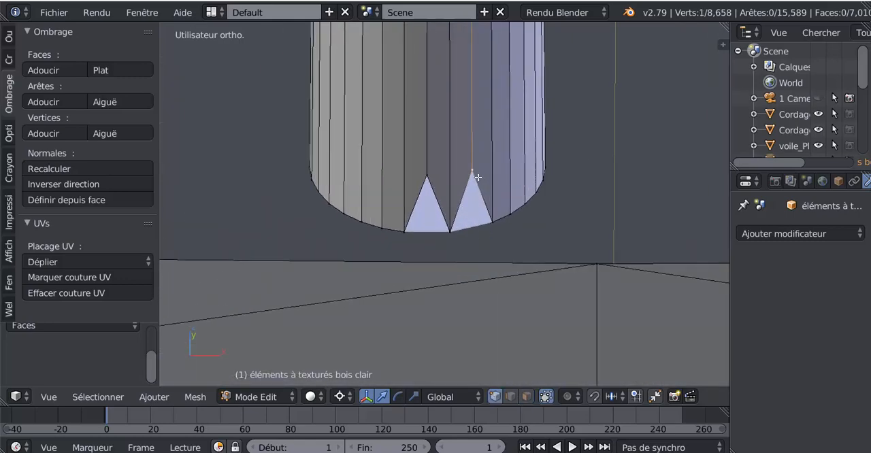
pyautogui.press('g')
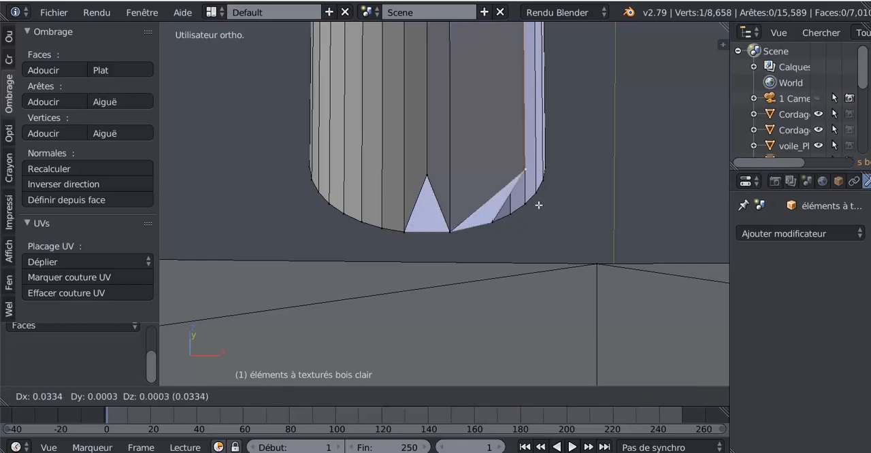
pyautogui.click(485, 208)
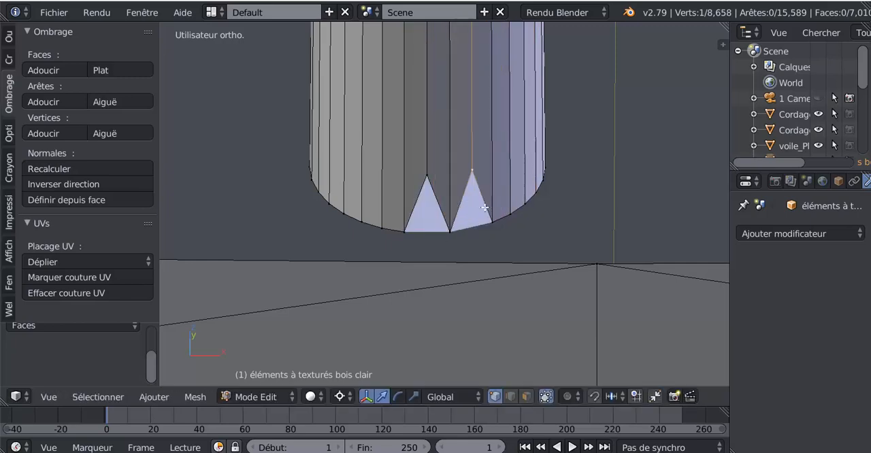
pyautogui.click(511, 397)
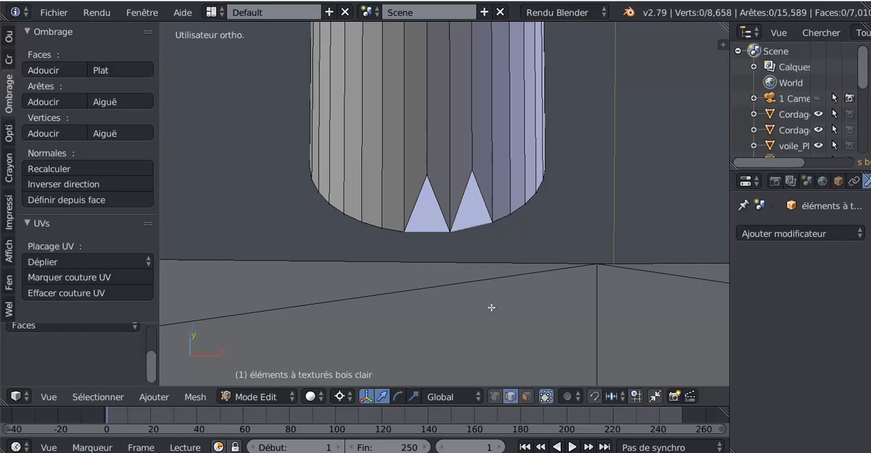
pyautogui.rightClick(475, 207)
pyautogui.scroll(-5, 483, 223)
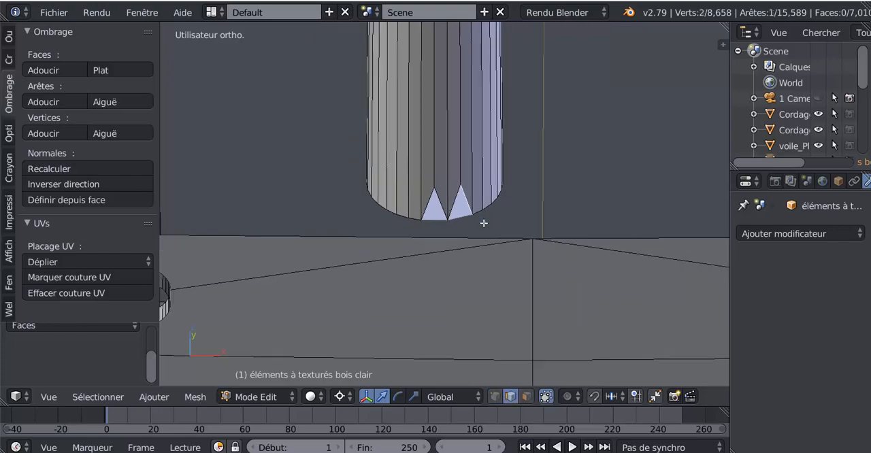
# View the ship from below and delete the disc face closing the mast's lower end, using face select mode.
pyautogui.moveTo(484, 224); pyautogui.dragTo(514, 186, button='middle')
pyautogui.scroll(-5, 530, 144)
pyautogui.press('ctrl+KP_7')
pyautogui.scroll(-6, 513, 184)
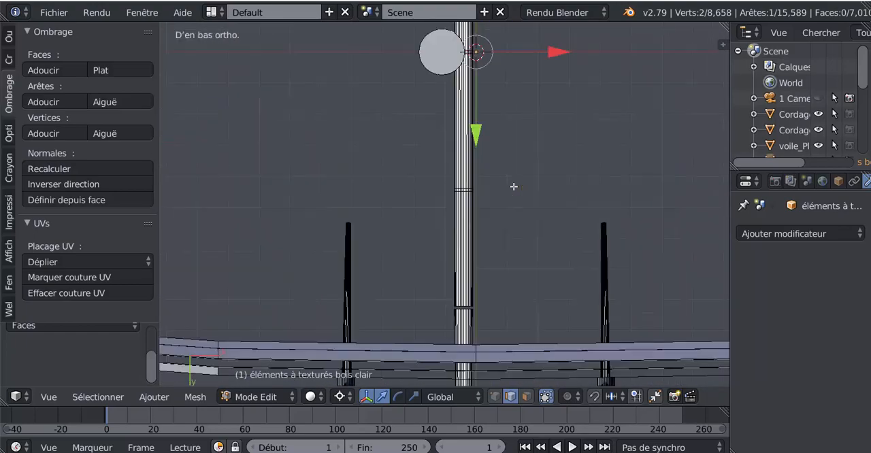
pyautogui.scroll(7, 524, 227)
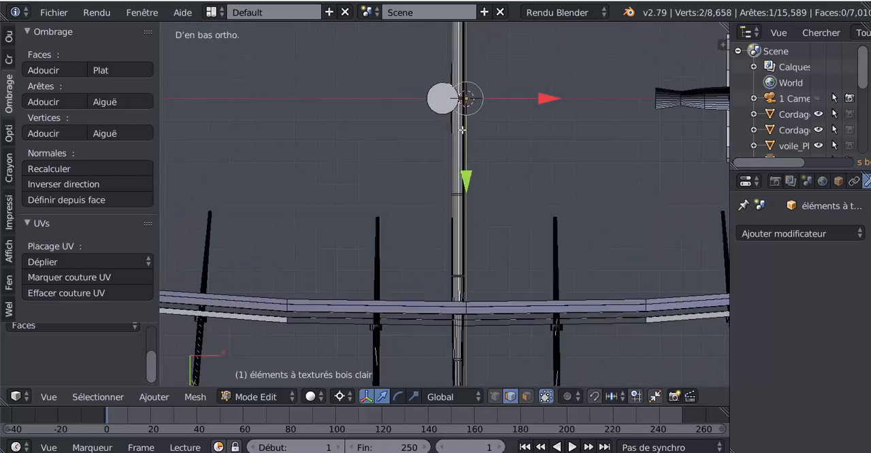
pyautogui.scroll(5, 522, 233)
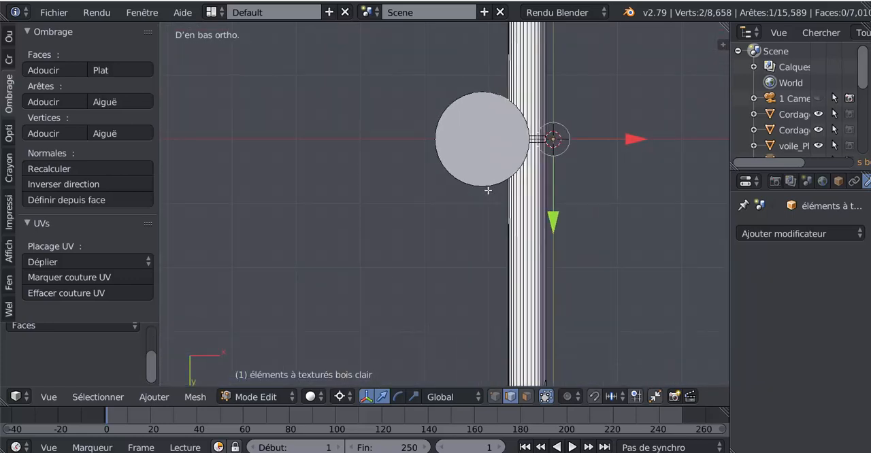
pyautogui.click(527, 396)
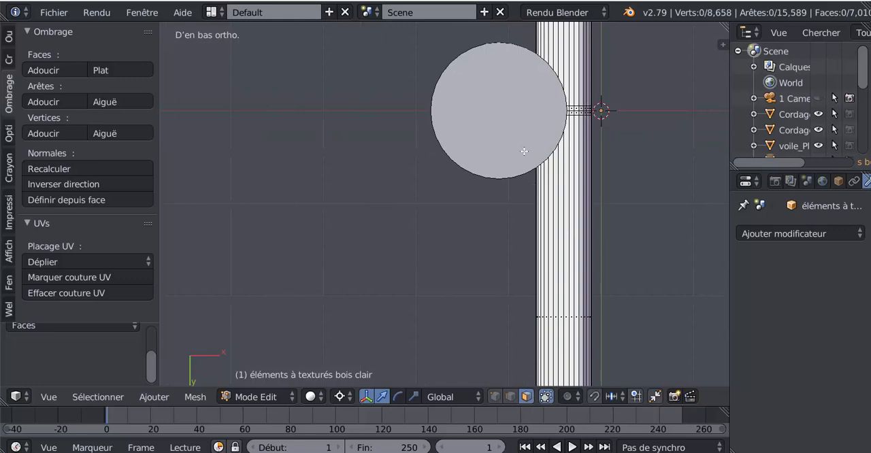
pyautogui.rightClick(503, 107)
pyautogui.press('x')
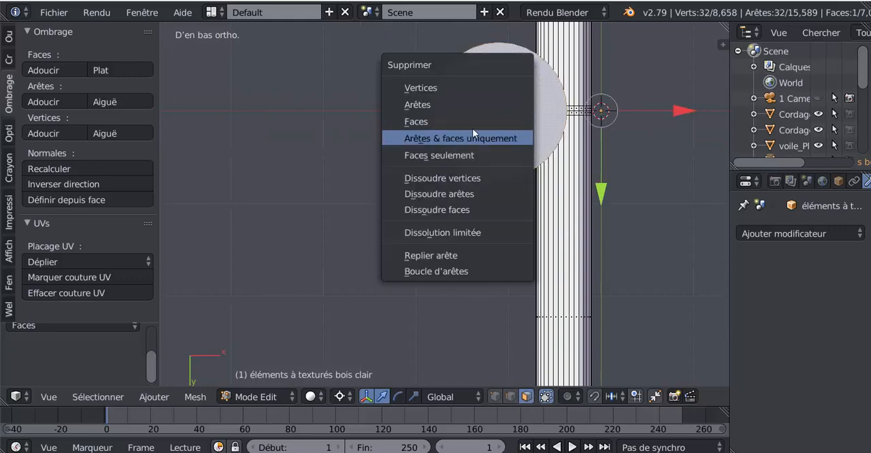
pyautogui.click(471, 123)
pyautogui.scroll(-3, 537, 136)
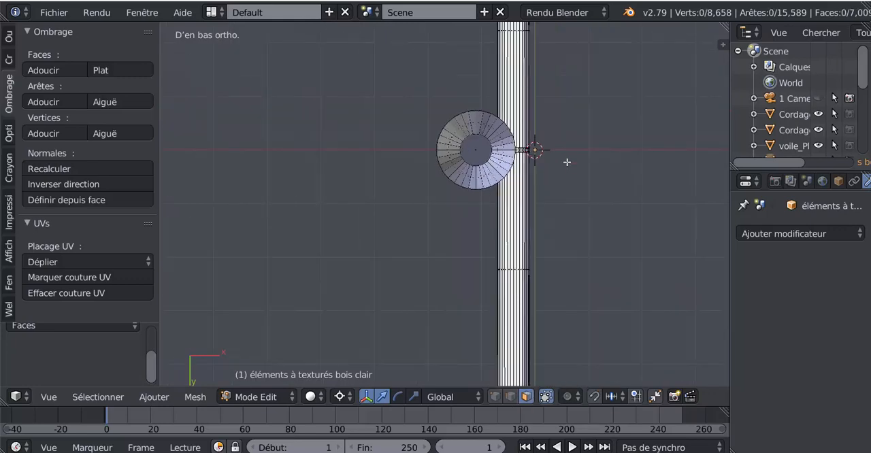
# Select the vertex loop around the mast's open lower end and level it with the LoopTools Flatten operation.
pyautogui.moveTo(567, 163); pyautogui.dragTo(563, 238, button='middle')
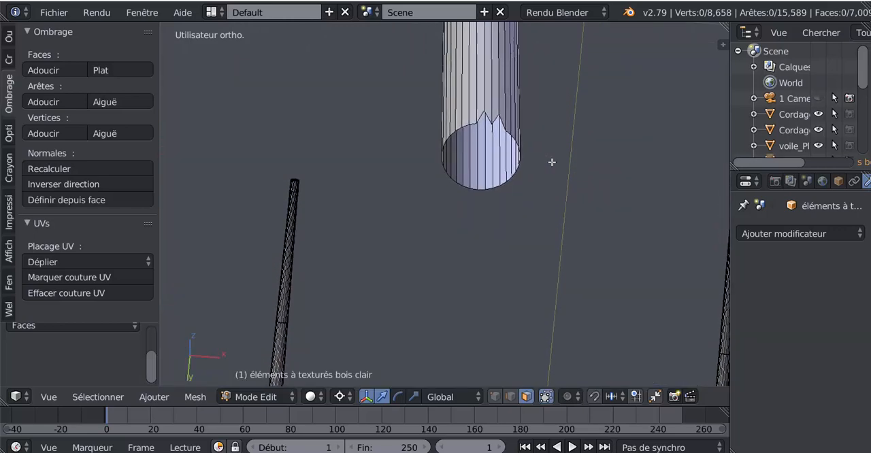
pyautogui.keyDown('shift'); pyautogui.moveTo(550, 151); pyautogui.dragTo(546, 188, button='middle'); pyautogui.keyUp('shift')
pyautogui.scroll(3, 547, 178)
pyautogui.scroll(1, 547, 174)
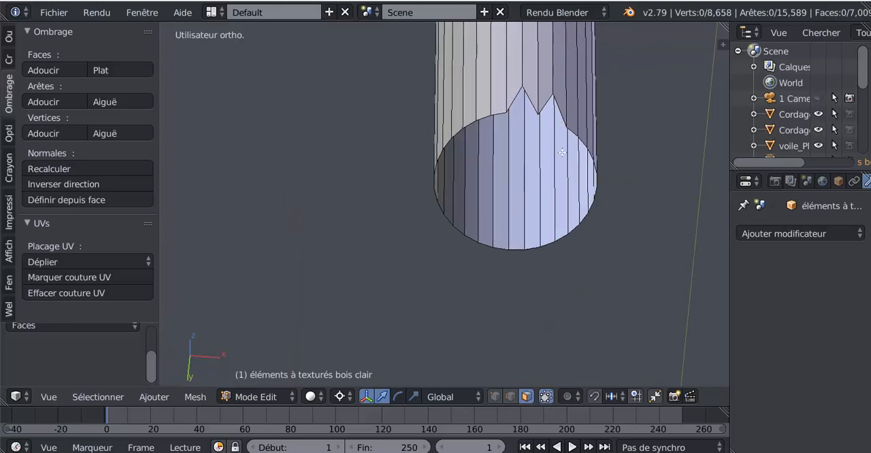
pyautogui.moveTo(537, 160); pyautogui.dragTo(503, 115, button='middle')
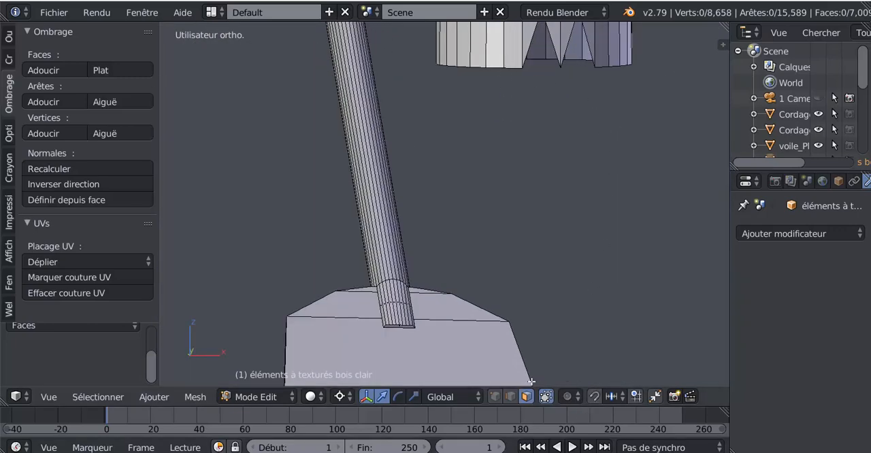
pyautogui.click(495, 397)
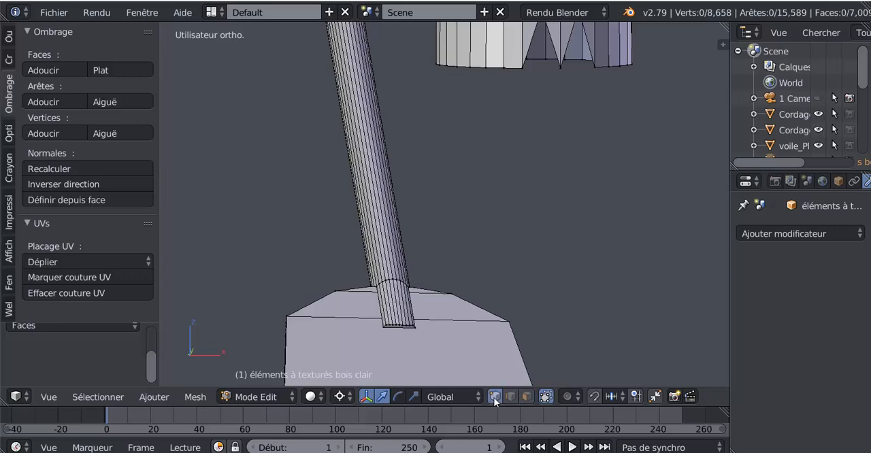
pyautogui.keyDown('alt'); pyautogui.click(514, 73); pyautogui.keyUp('alt')
pyautogui.moveTo(515, 74); pyautogui.dragTo(520, 92, button='middle')
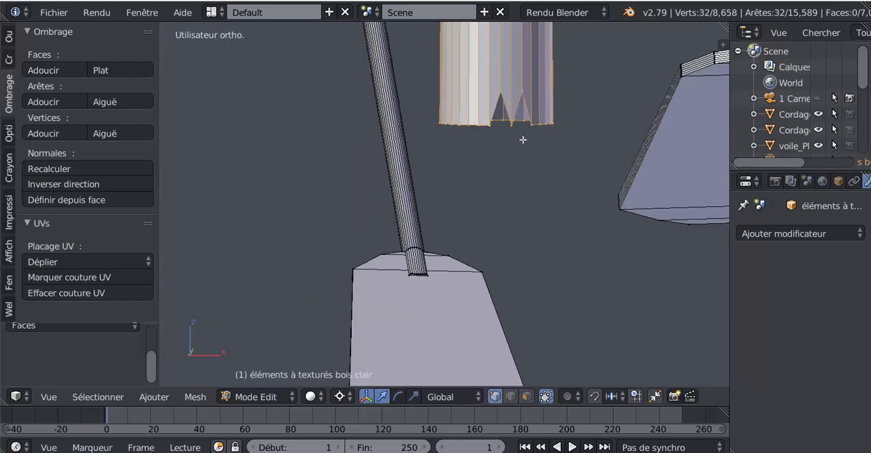
pyautogui.scroll(-2, 522, 139)
pyautogui.press('KP_1')
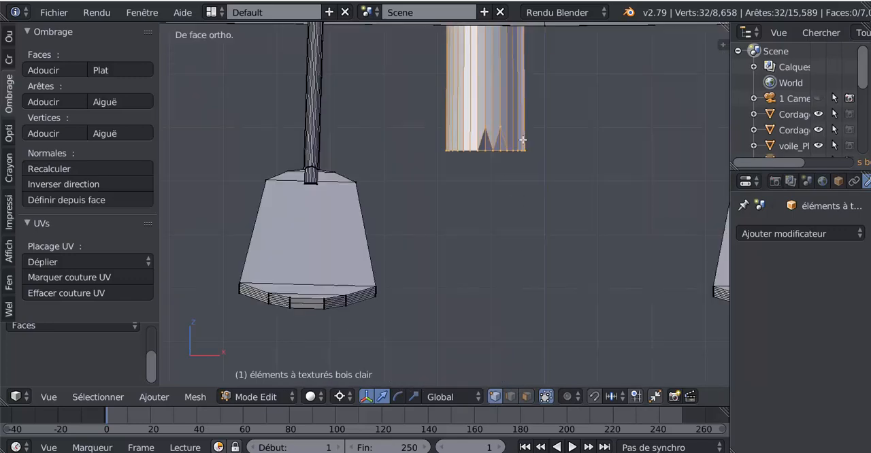
pyautogui.click(9, 40)
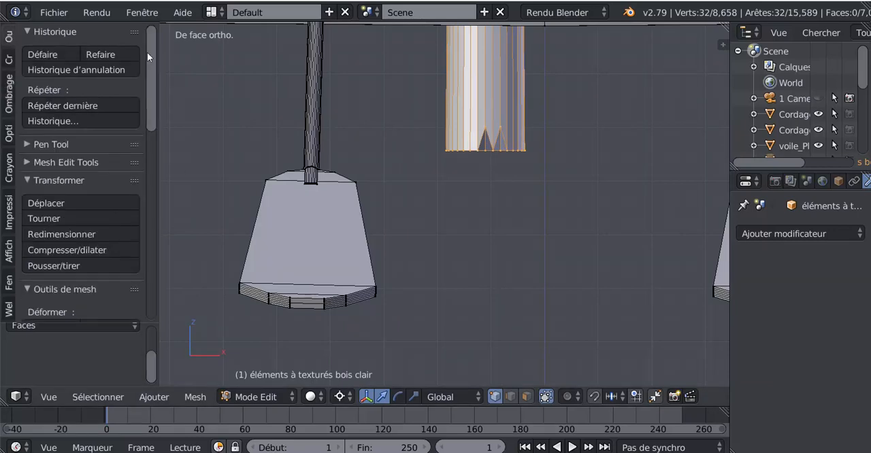
pyautogui.moveTo(149, 103); pyautogui.dragTo(161, 316)
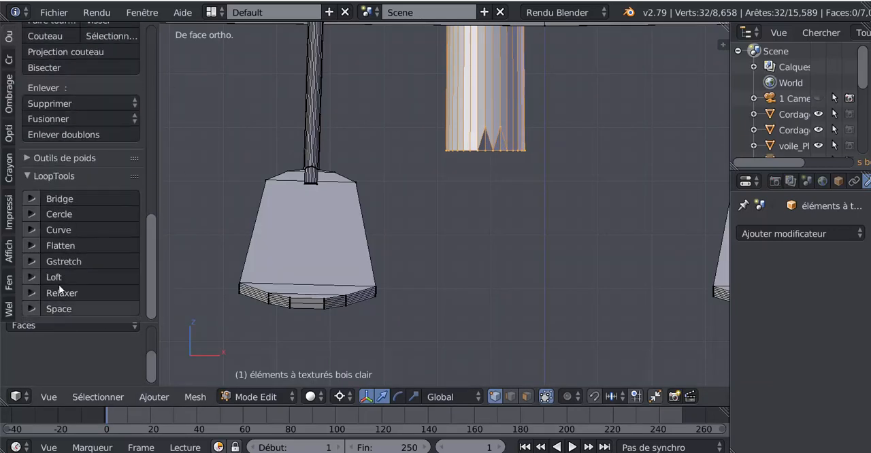
pyautogui.click(58, 244)
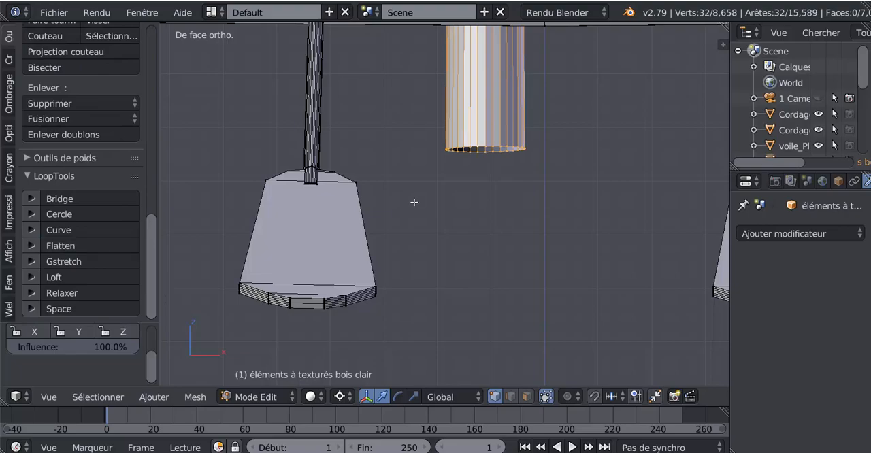
# Inspect the mast's lower end in object mode and edit mode from several angles.
pyautogui.scroll(-5, 414, 202)
pyautogui.press('Tab')
pyautogui.scroll(-2, 440, 198)
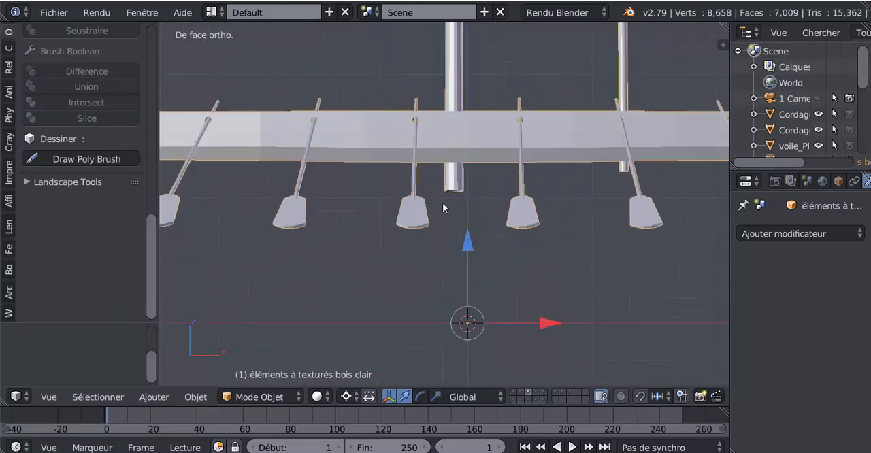
pyautogui.moveTo(442, 203); pyautogui.dragTo(343, 231, button='middle')
pyautogui.scroll(4, 468, 191)
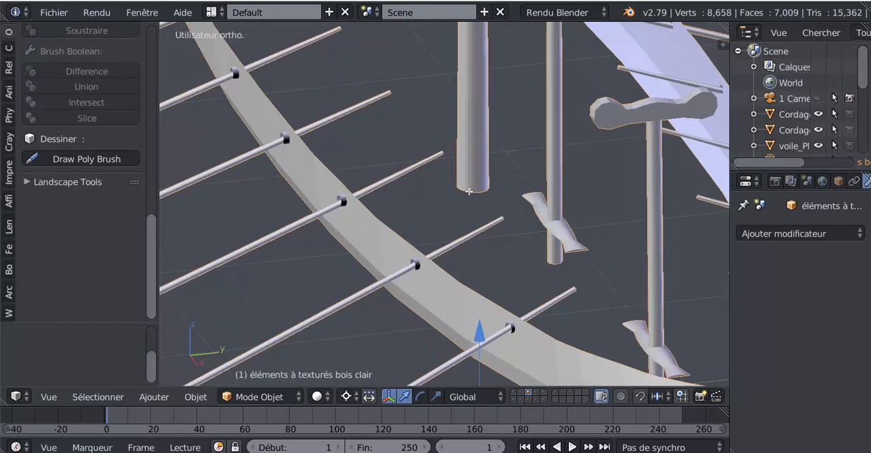
pyautogui.press('Tab')
pyautogui.scroll(-2, 514, 186)
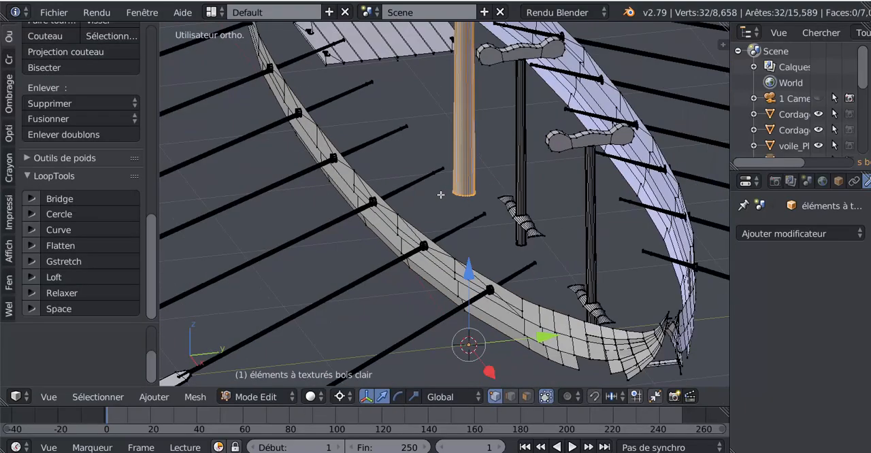
pyautogui.press('Tab')
pyautogui.moveTo(450, 194)
pyautogui.mouseDown(button='middle')
pyautogui.moveTo(640, 192)
pyautogui.moveTo(637, 179)
pyautogui.mouseUp(button='middle')
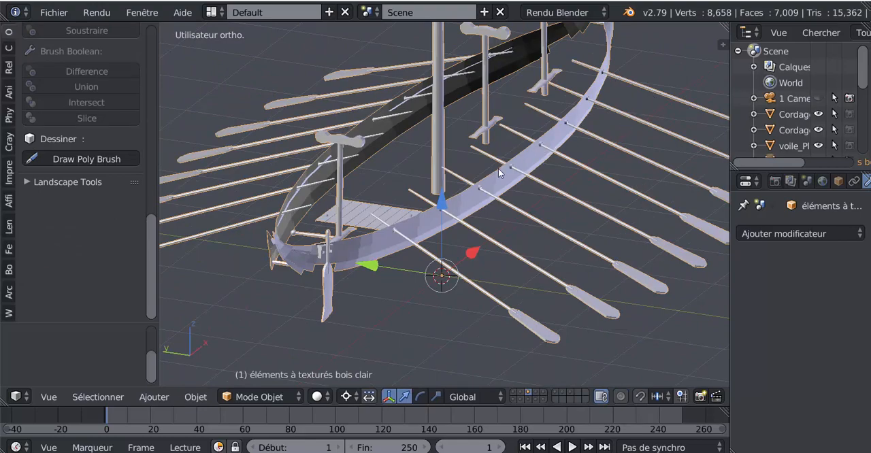
# Examine the hull strips, oars and mast in edit mode and object mode, finishing on the whole ship in object mode.
pyautogui.moveTo(477, 220); pyautogui.dragTo(491, 213, button='middle')
pyautogui.scroll(8, 490, 213)
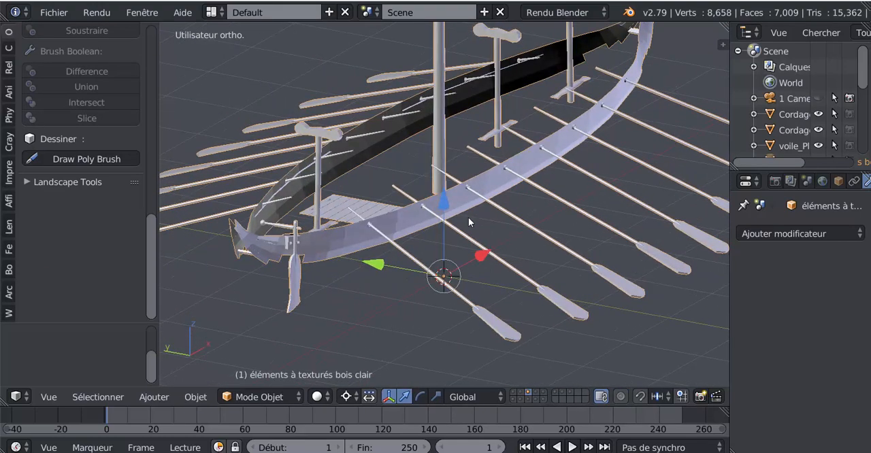
pyautogui.moveTo(430, 240); pyautogui.dragTo(461, 210, button='middle')
pyautogui.press('Tab')
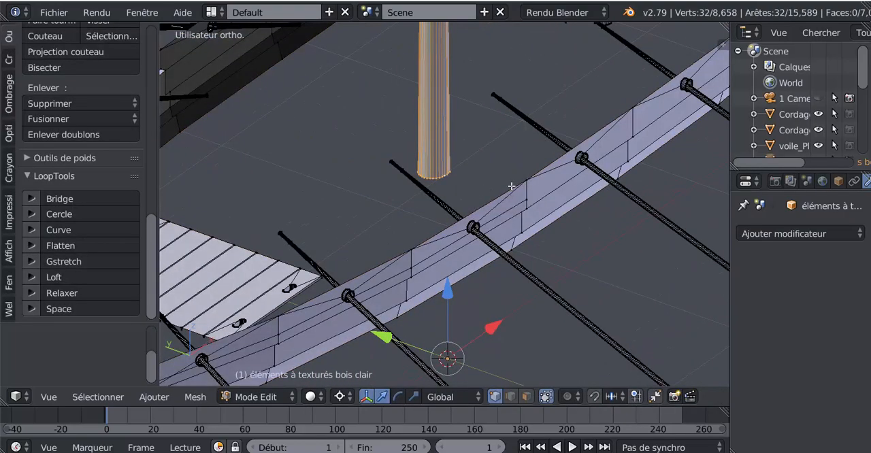
pyautogui.scroll(-3, 507, 192)
pyautogui.scroll(-5, 499, 190)
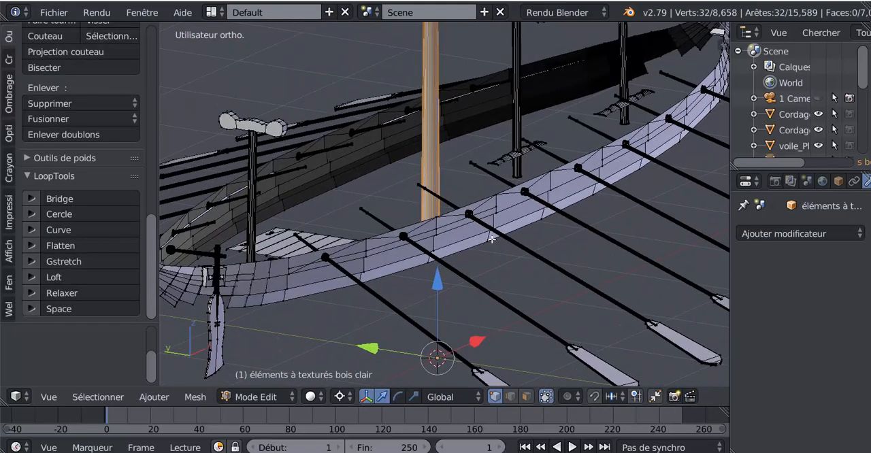
pyautogui.moveTo(431, 255)
pyautogui.mouseDown(button='middle')
pyautogui.moveTo(446, 247)
pyautogui.moveTo(428, 281)
pyautogui.moveTo(503, 271)
pyautogui.mouseUp(button='middle')
pyautogui.press('Tab')
pyautogui.scroll(4, 494, 259)
pyautogui.scroll(-5, 485, 246)
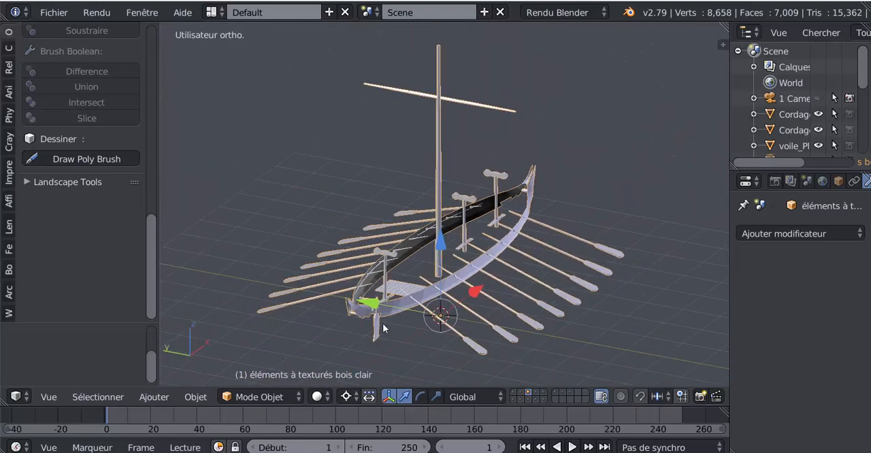
pyautogui.moveTo(343, 252); pyautogui.dragTo(369, 258, button='middle')
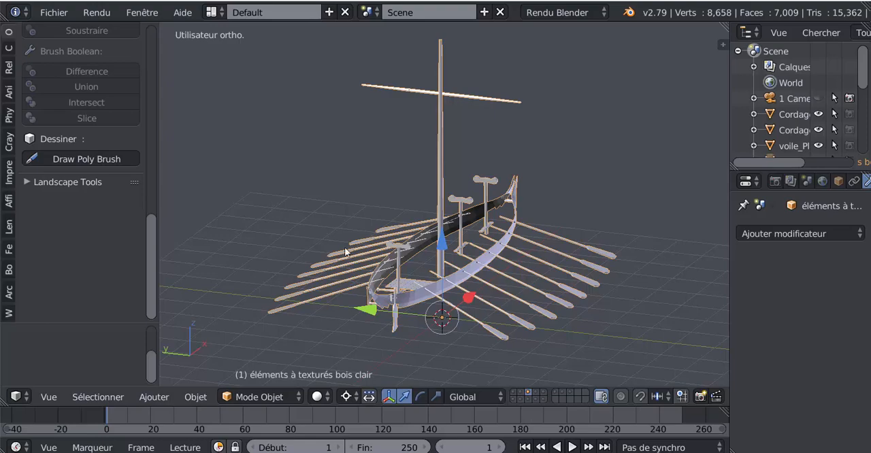
# Hide the objects Cordages A and Cordages B in the viewport and save the current file.
pyautogui.click(55, 16)
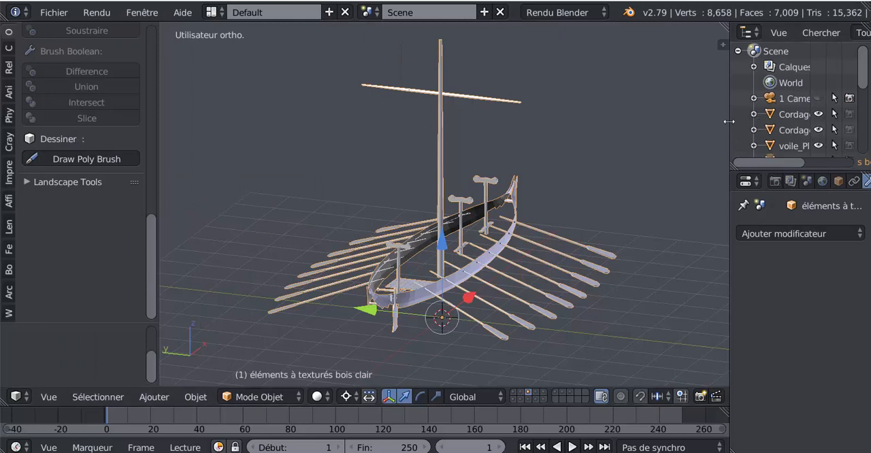
pyautogui.moveTo(728, 122); pyautogui.dragTo(629, 140)
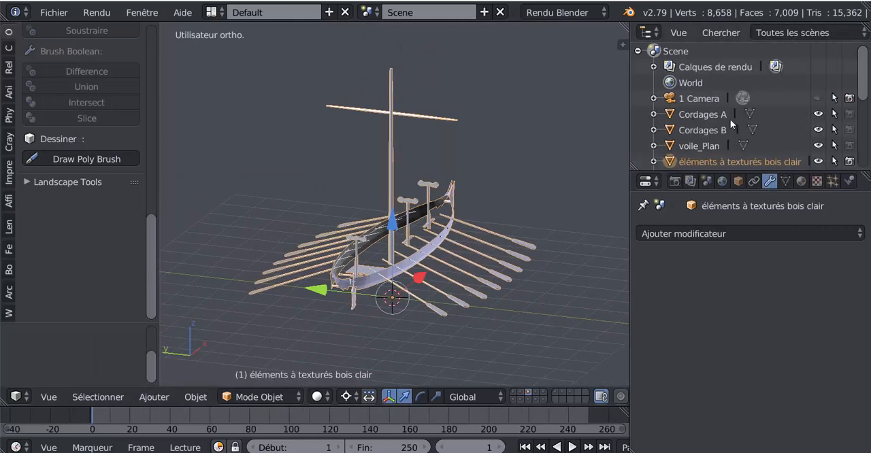
pyautogui.click(818, 114)
pyautogui.click(818, 130)
pyautogui.click(52, 12)
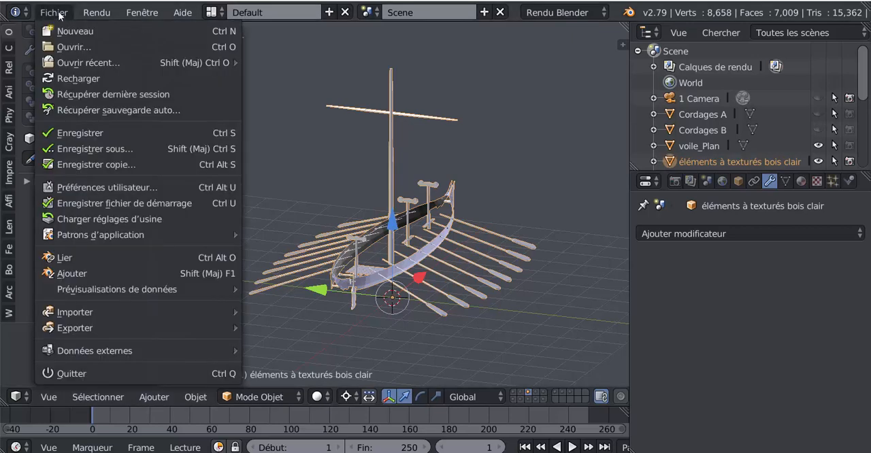
pyautogui.click(81, 133)
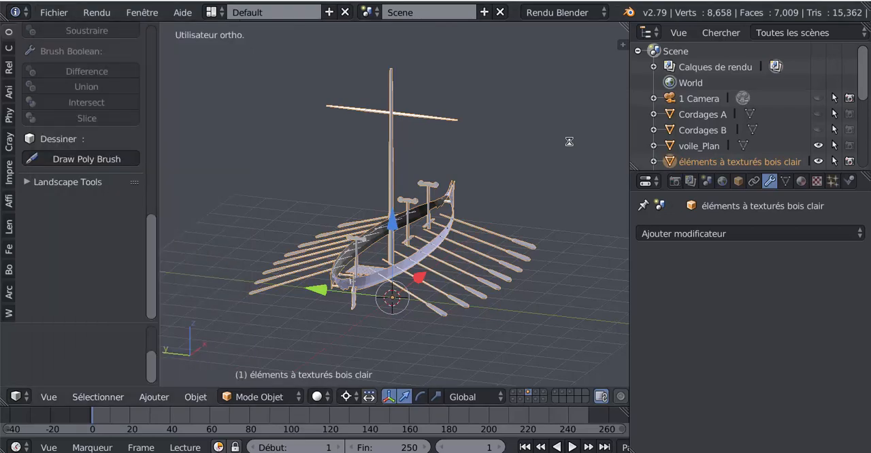
# Show only the fourth layer, which holds the deck planks, and inspect the planks up close.
pyautogui.moveTo(553, 162); pyautogui.dragTo(352, 237, button='middle')
pyautogui.scroll(5, 461, 216)
pyautogui.scroll(-3, 352, 238)
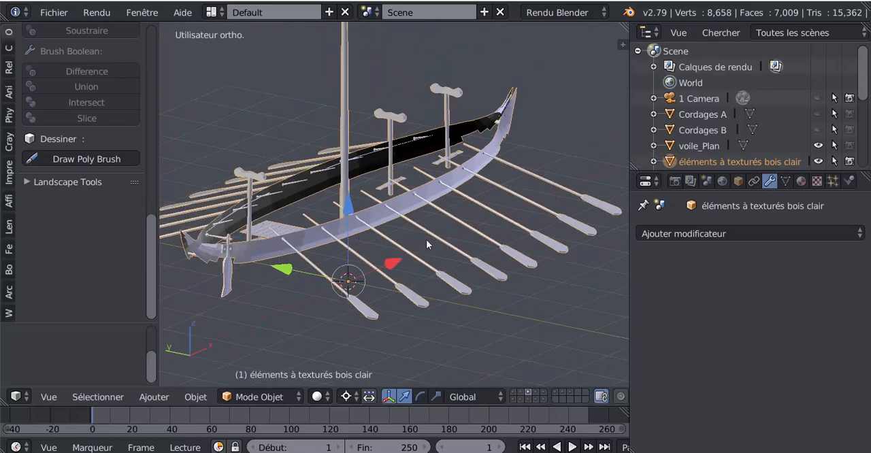
pyautogui.moveTo(426, 239); pyautogui.dragTo(367, 286, button='middle')
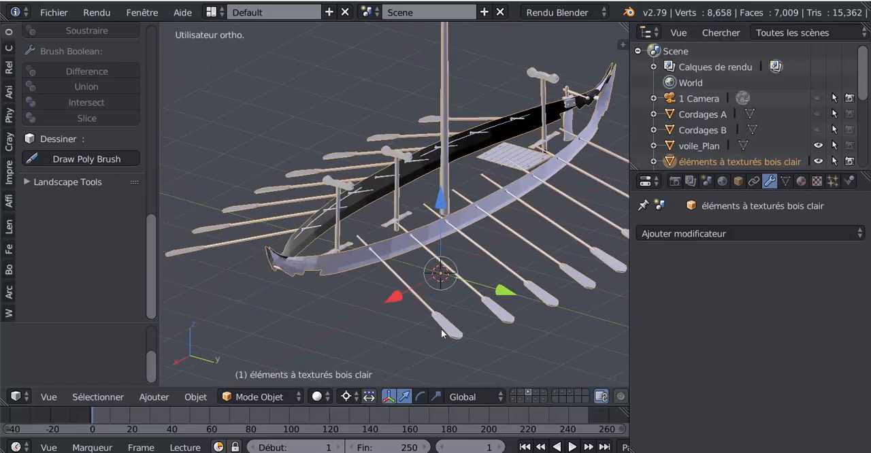
pyautogui.click(515, 392)
pyautogui.click(531, 397)
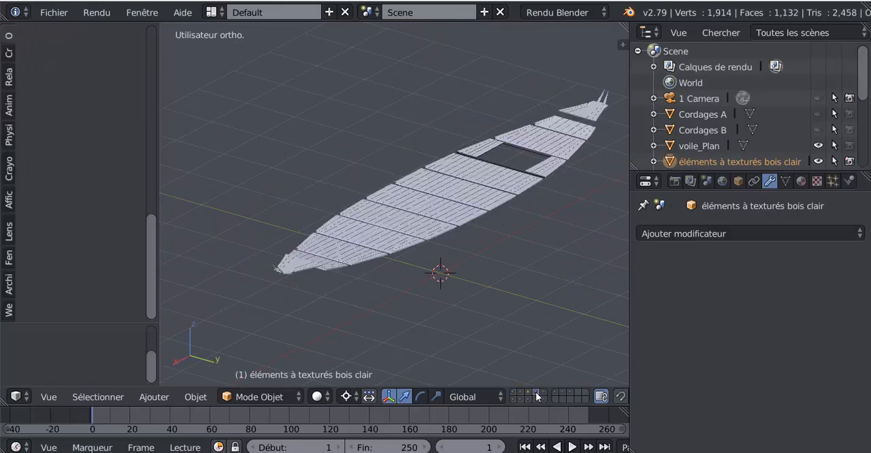
pyautogui.moveTo(505, 321); pyautogui.dragTo(432, 316, button='middle')
pyautogui.scroll(2, 324, 295)
pyautogui.scroll(-2, 489, 290)
pyautogui.scroll(2, 427, 317)
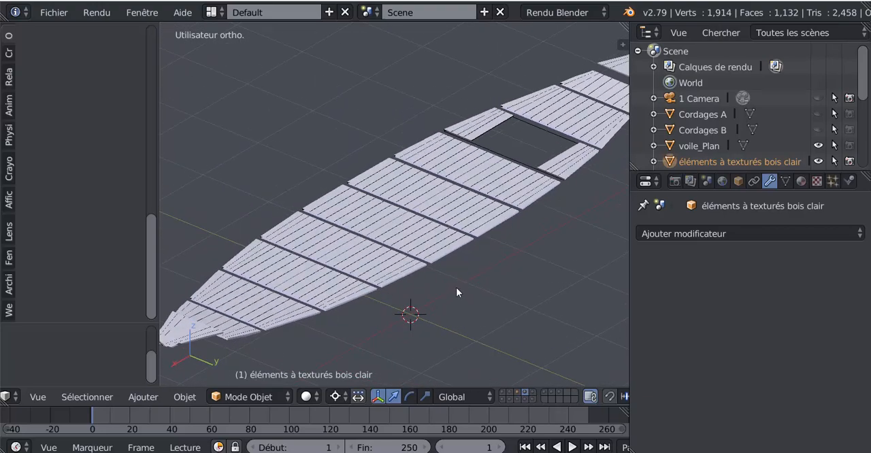
# Select the object éléments à texturés bois moyen, switch it to edit mode and examine its deck planks up close.
pyautogui.press('a')
pyautogui.press('a')
pyautogui.press('a')
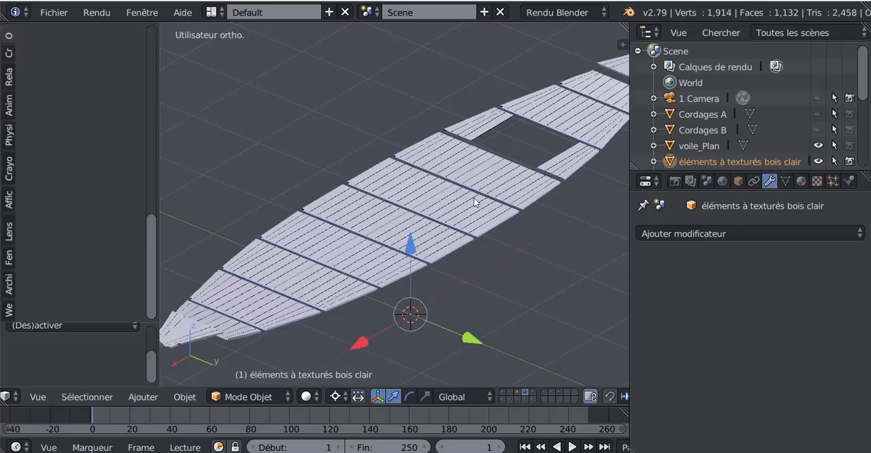
pyautogui.scroll(-2, 465, 246)
pyautogui.click(232, 398)
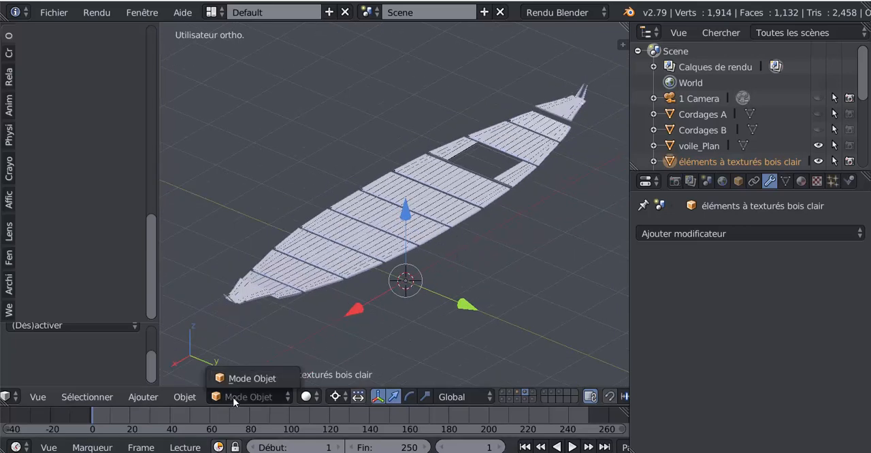
pyautogui.rightClick(335, 277)
pyautogui.click(234, 395)
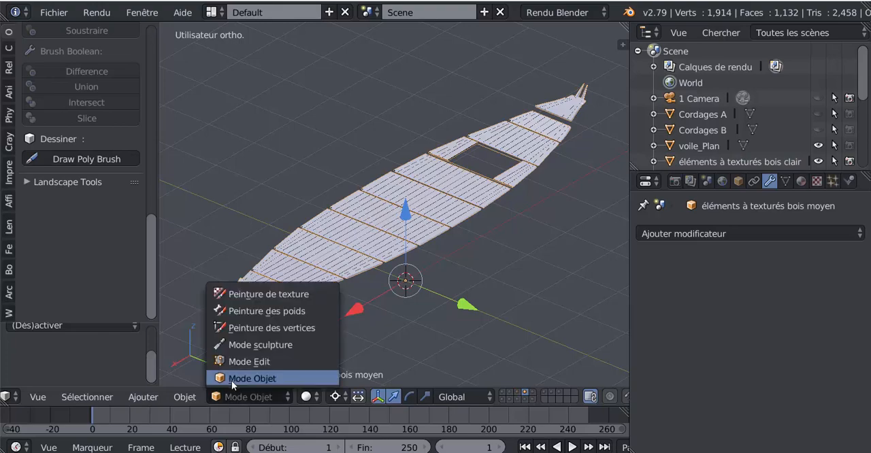
pyautogui.click(237, 379)
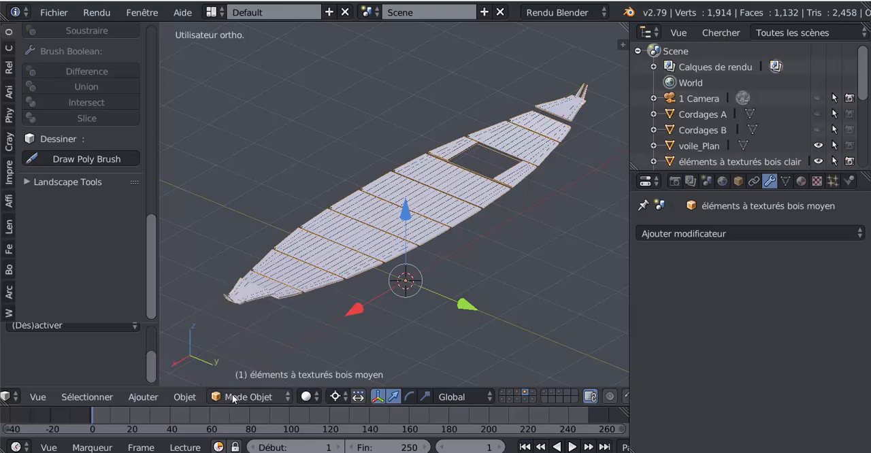
pyautogui.click(234, 396)
pyautogui.click(238, 362)
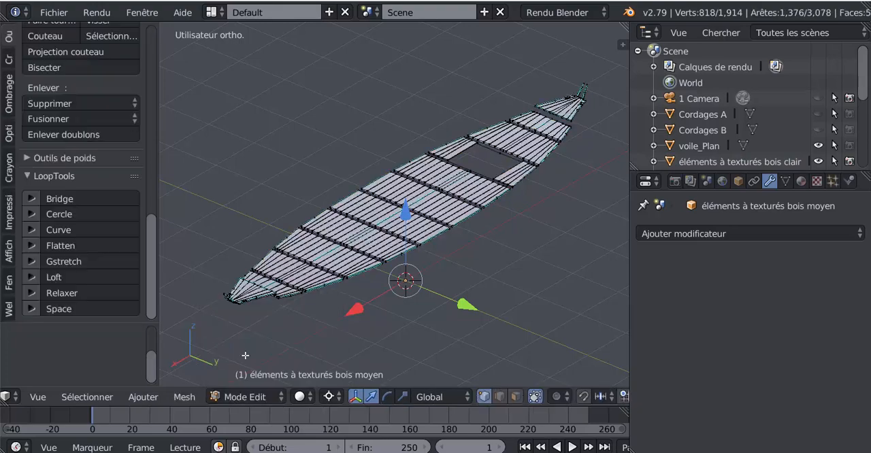
pyautogui.scroll(3, 320, 333)
pyautogui.moveTo(334, 327); pyautogui.dragTo(368, 309, button='middle')
pyautogui.scroll(5, 390, 280)
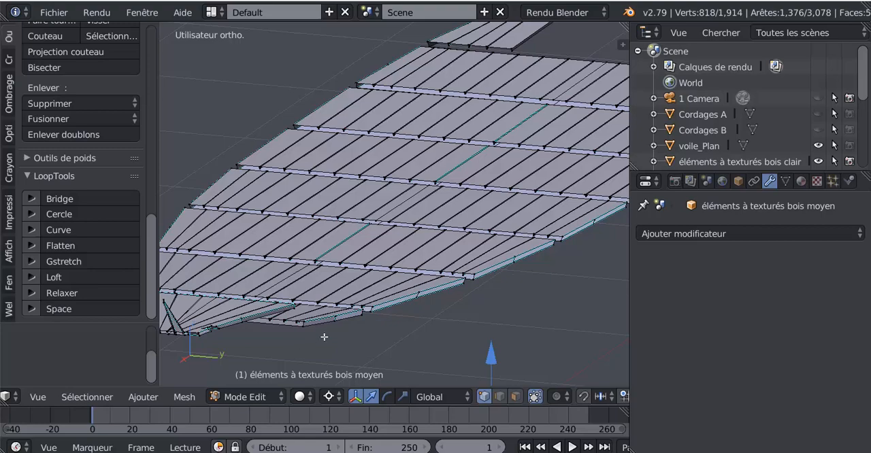
# Try clearing the sharp marks from all edges of the deck mesh, and undo the change.
pyautogui.scroll(-2, 324, 337)
pyautogui.press('a')
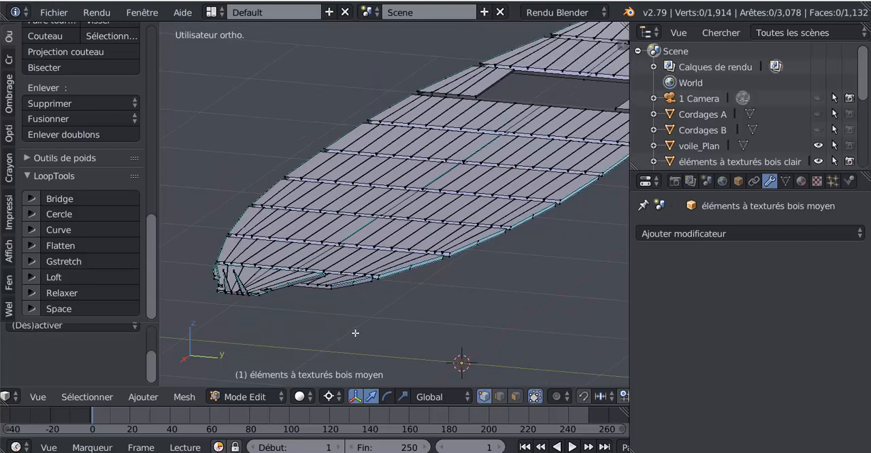
pyautogui.press('a')
pyautogui.click(184, 396)
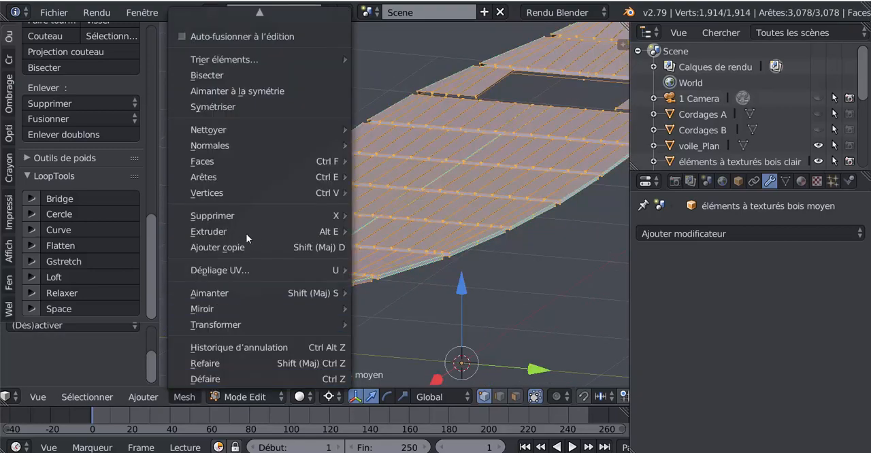
pyautogui.moveTo(218, 174)
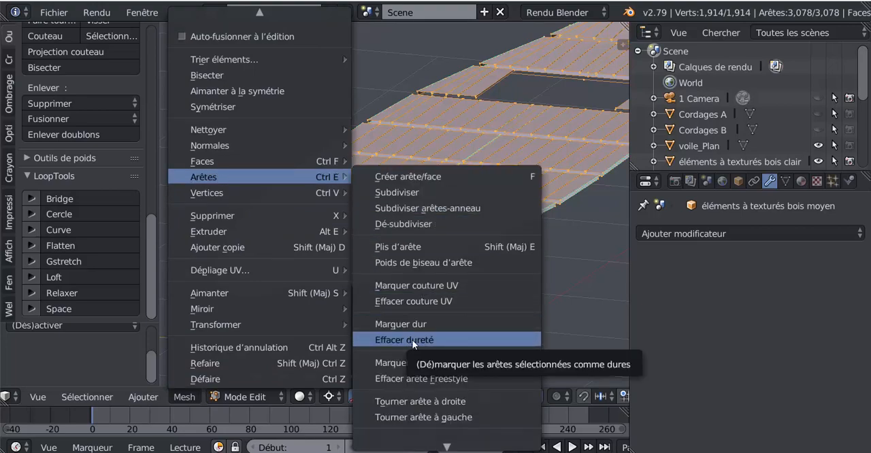
pyautogui.click(412, 340)
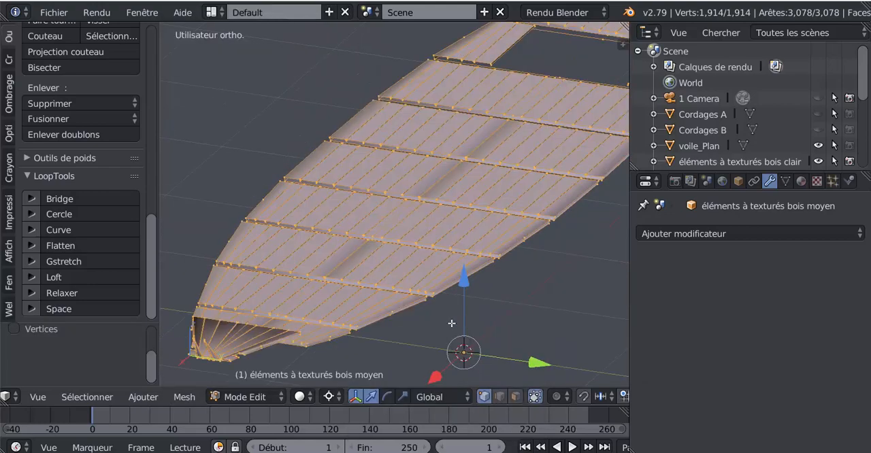
pyautogui.moveTo(451, 323); pyautogui.dragTo(456, 307, button='middle')
pyautogui.scroll(1, 525, 245)
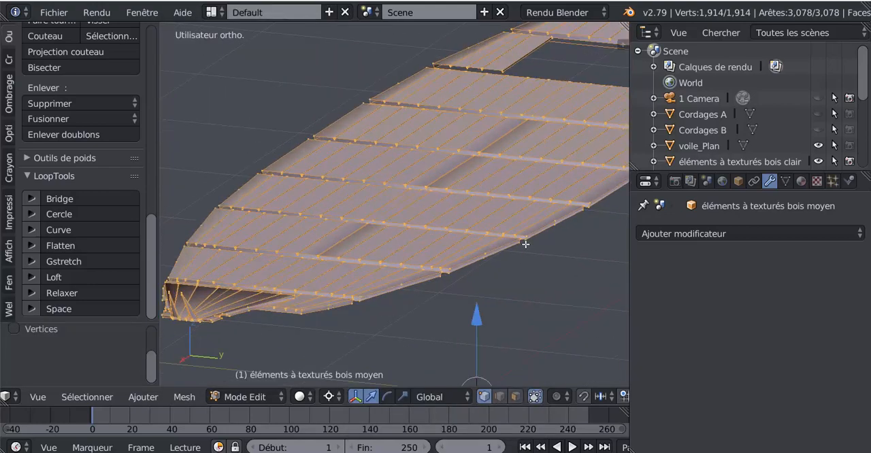
pyautogui.hotkey('ctrl', 'z')
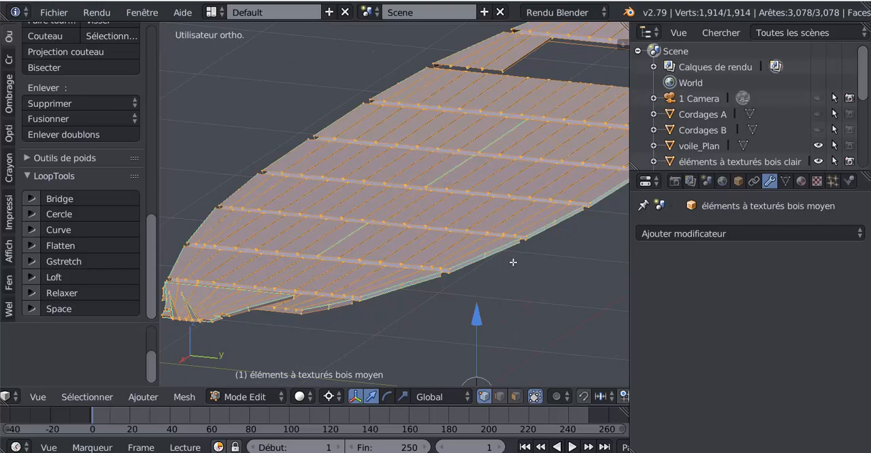
# Remove the duplicate vertices from the whole deck mesh and return to object mode.
pyautogui.press('Tab')
pyautogui.moveTo(475, 270)
pyautogui.mouseDown(button='middle')
pyautogui.moveTo(461, 286)
pyautogui.moveTo(471, 268)
pyautogui.mouseUp(button='middle')
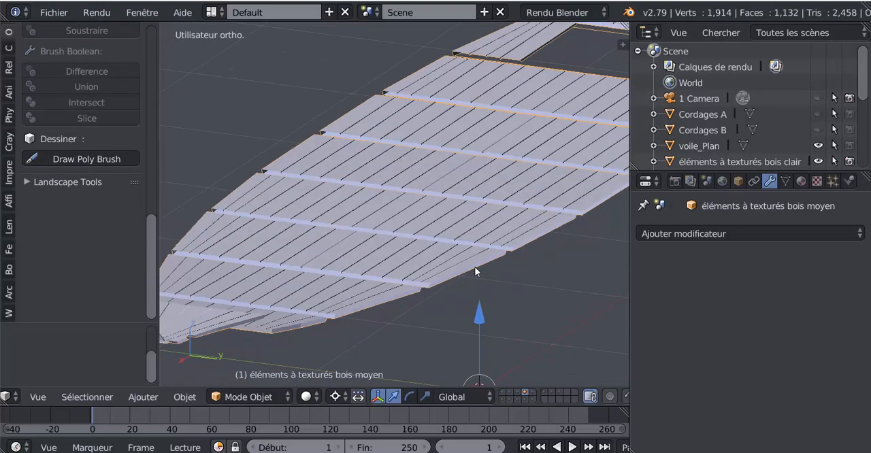
pyautogui.press('Tab')
pyautogui.scroll(-3, 471, 268)
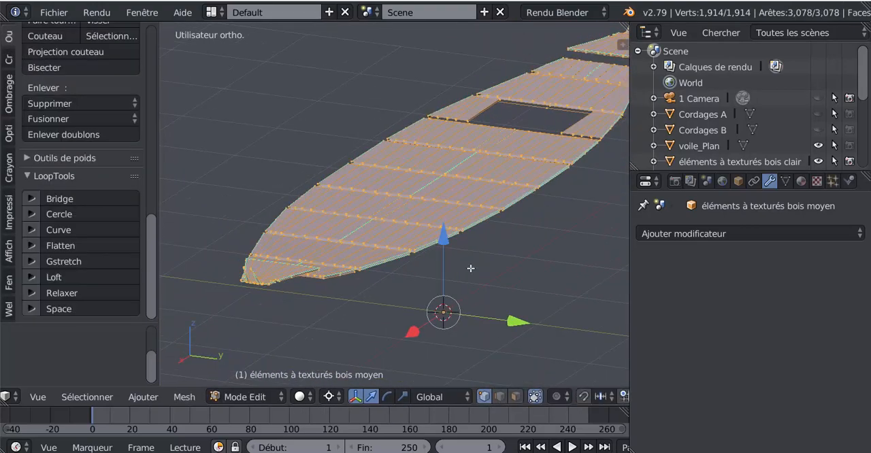
pyautogui.press('a')
pyautogui.press('a')
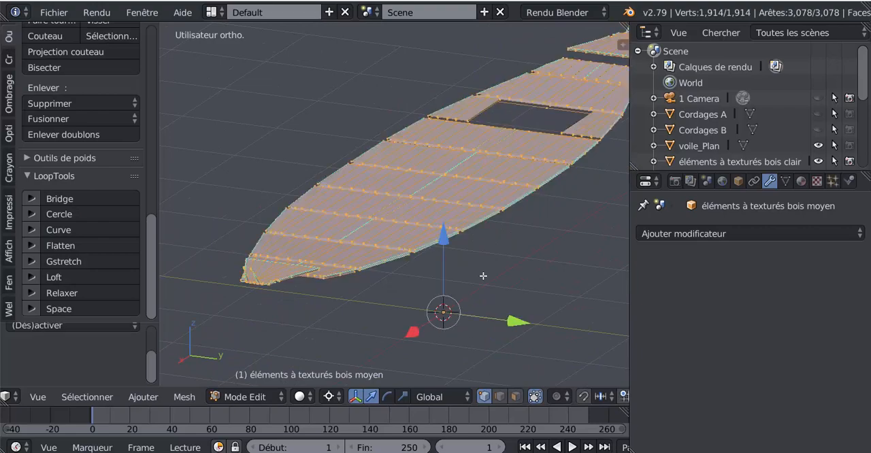
pyautogui.scroll(3, 148, 237)
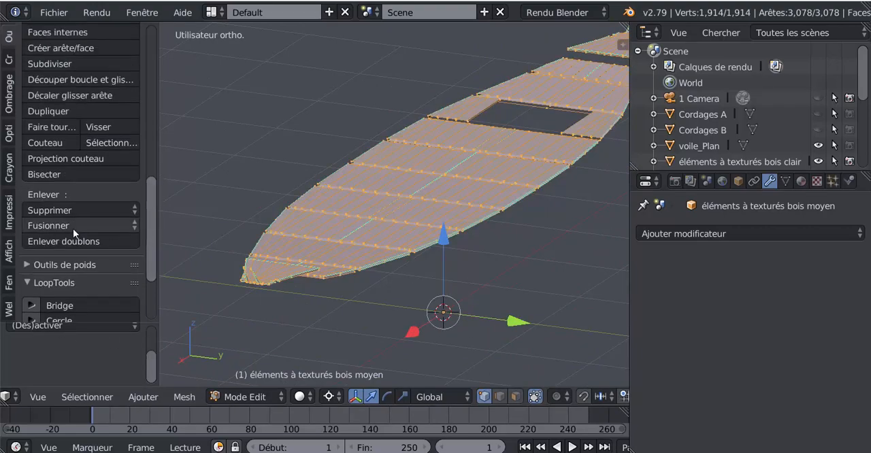
pyautogui.click(56, 239)
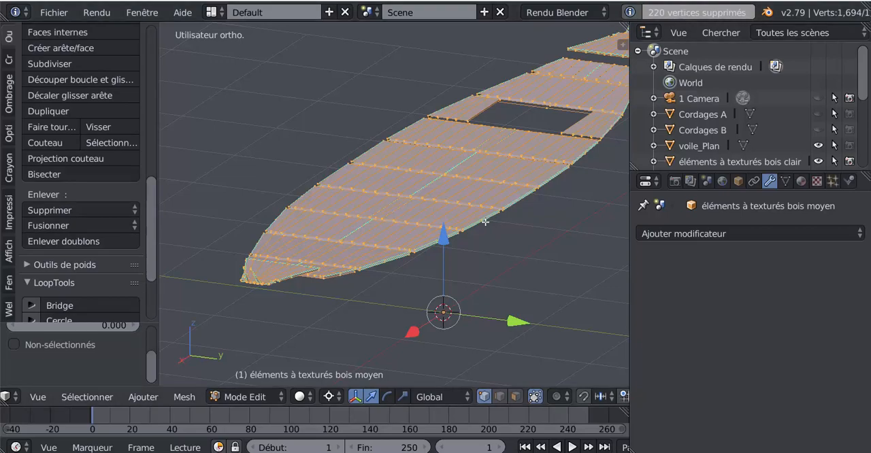
pyautogui.scroll(-1, 476, 231)
pyautogui.moveTo(463, 247); pyautogui.dragTo(481, 354, button='middle')
pyautogui.press('Tab')
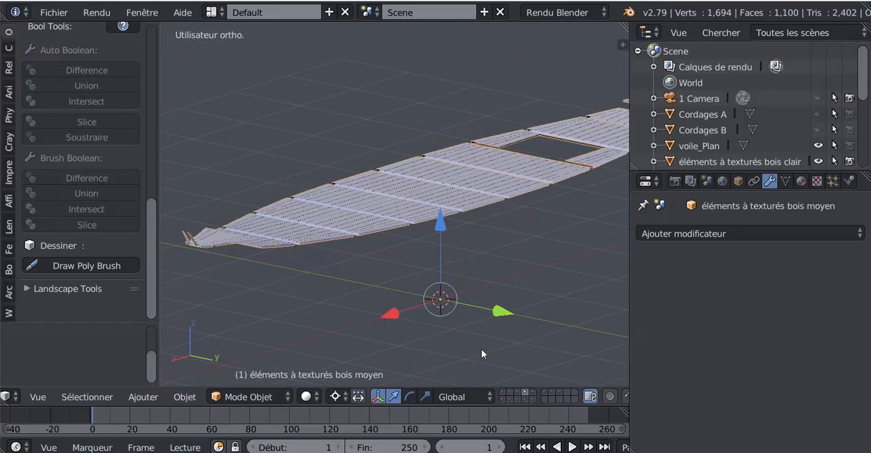
# Show only the fifth layer and open its mesh éléments à texturés métal argent brillant in edit mode.
pyautogui.click(532, 392)
pyautogui.scroll(3, 431, 281)
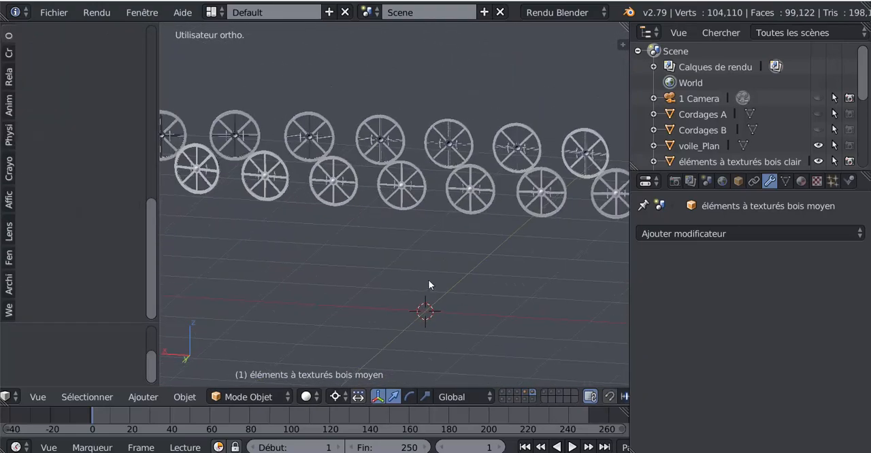
pyautogui.moveTo(429, 281); pyautogui.dragTo(300, 296, button='middle')
pyautogui.scroll(5, 302, 310)
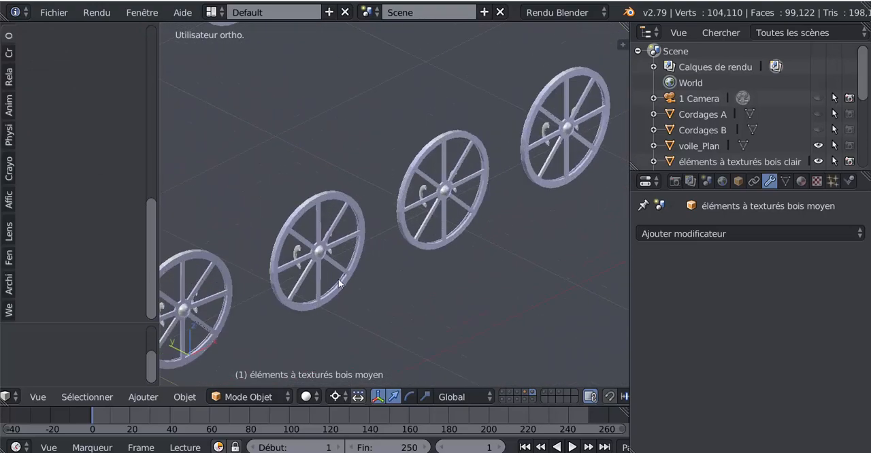
pyautogui.scroll(3, 381, 243)
pyautogui.scroll(-2, 472, 195)
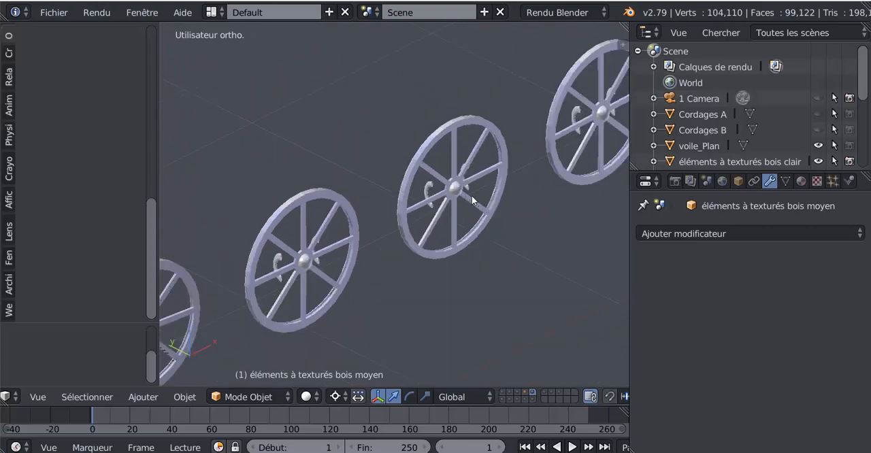
pyautogui.rightClick(378, 243)
pyautogui.press('Tab')
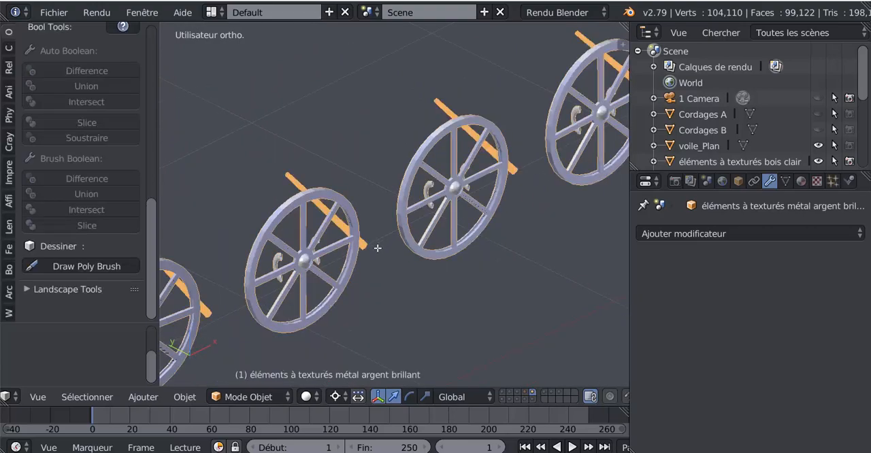
# In edge selection mode, try moving a single lengthwise edge of the rod beside one wheel.
pyautogui.moveTo(388, 255); pyautogui.dragTo(408, 241, button='middle')
pyautogui.scroll(5, 408, 241)
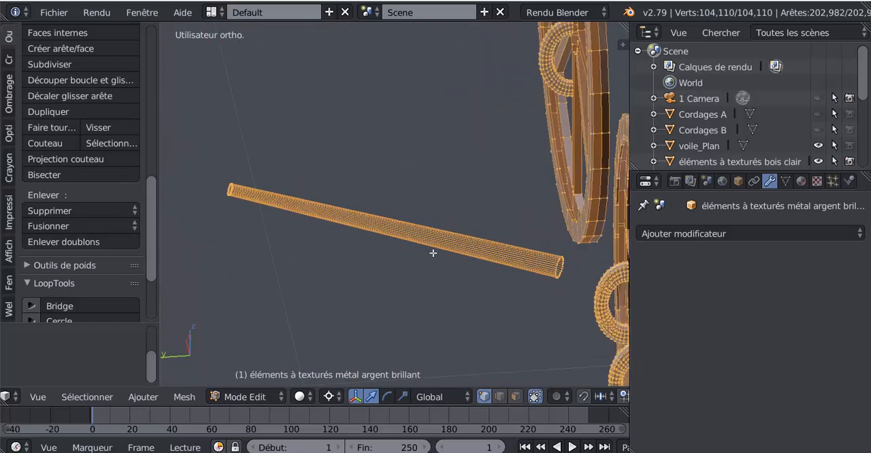
pyautogui.scroll(-2, 433, 253)
pyautogui.scroll(6, 418, 243)
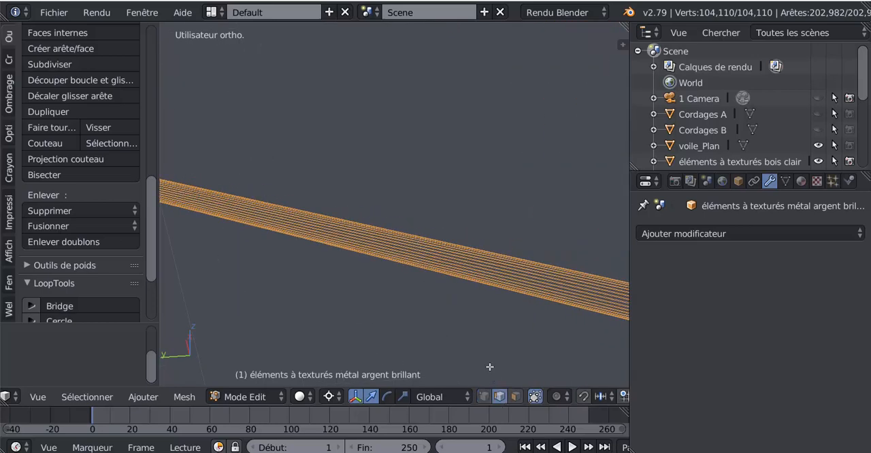
pyautogui.rightClick(454, 244)
pyautogui.press('g')
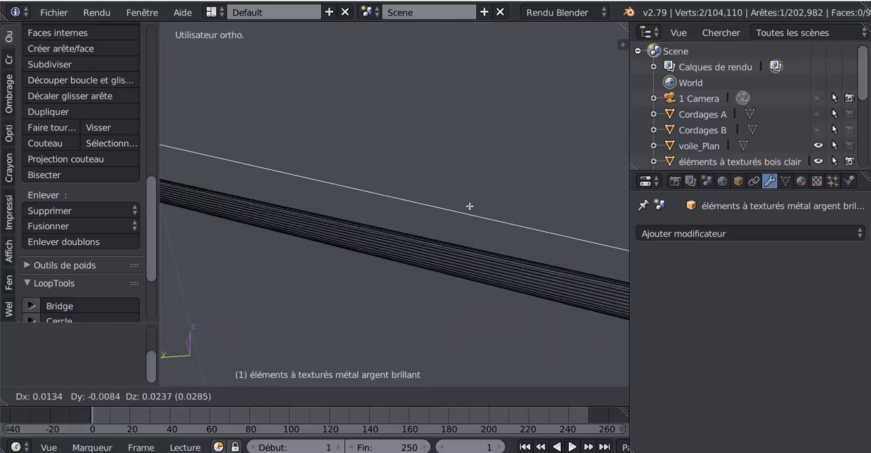
pyautogui.rightClick(467, 207)
# Examine the densely meshed rods beside the wheels up close and both wheel rows in object mode, finishing in edit mode.
pyautogui.scroll(-4, 463, 210)
pyautogui.moveTo(407, 275); pyautogui.dragTo(453, 275, button='middle')
pyautogui.scroll(2, 418, 275)
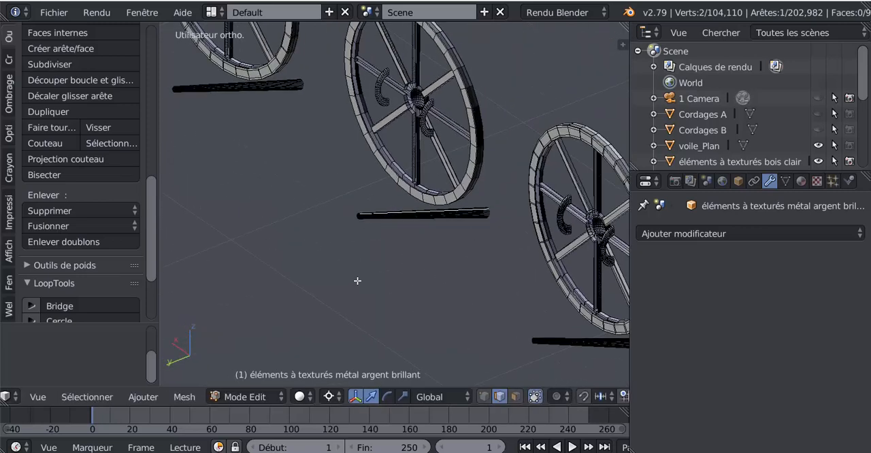
pyautogui.scroll(3, 461, 249)
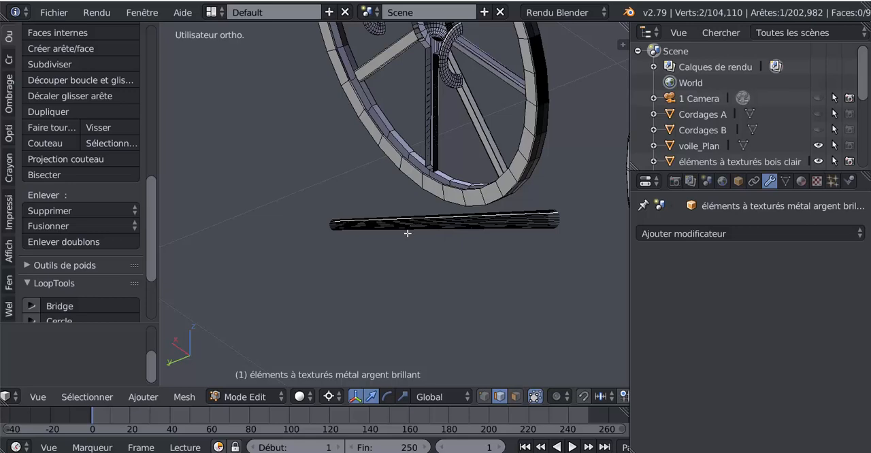
pyautogui.scroll(3, 408, 233)
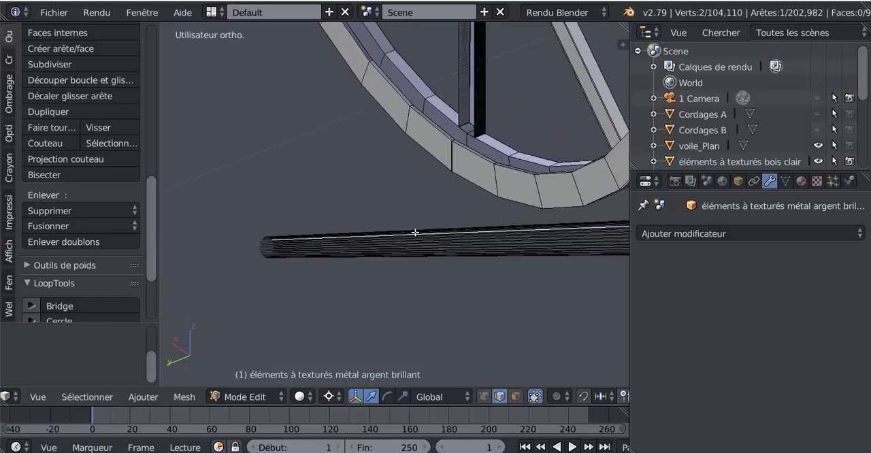
pyautogui.scroll(-2, 416, 240)
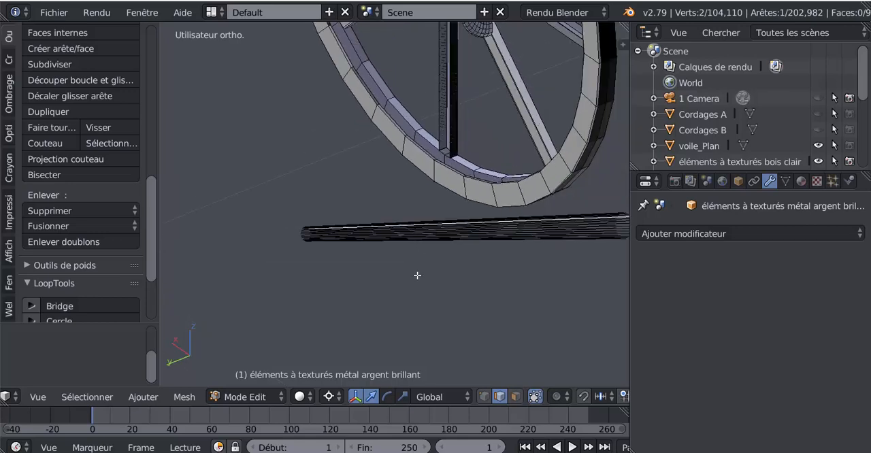
pyautogui.scroll(-2, 424, 268)
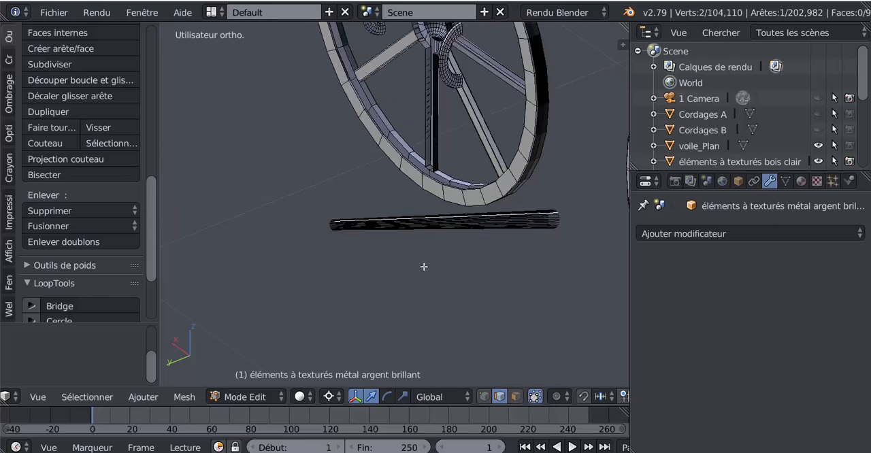
pyautogui.scroll(-3, 426, 271)
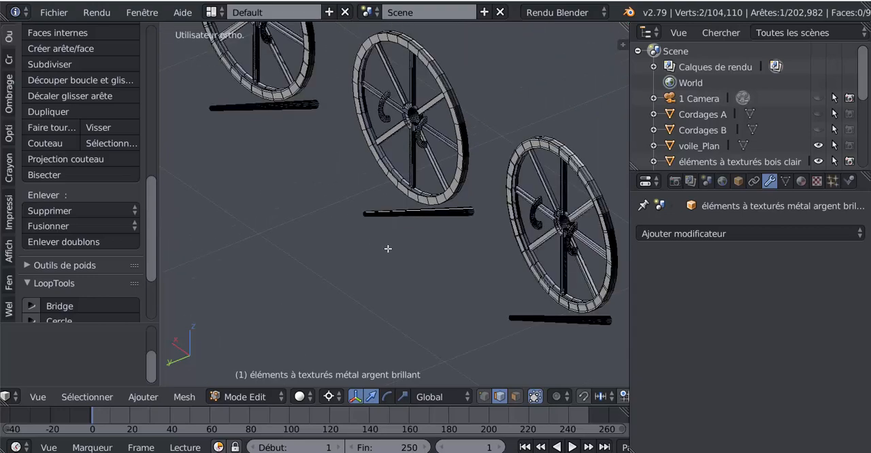
pyautogui.scroll(8, 388, 248)
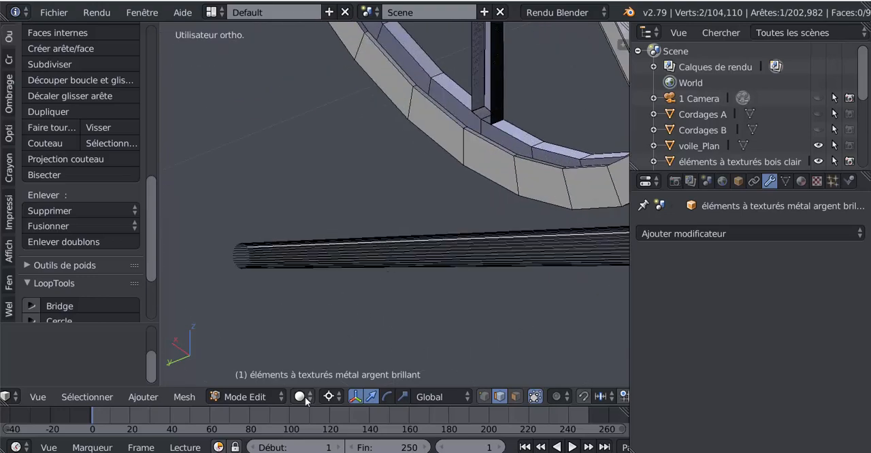
pyautogui.click(304, 400)
pyautogui.scroll(-5, 441, 271)
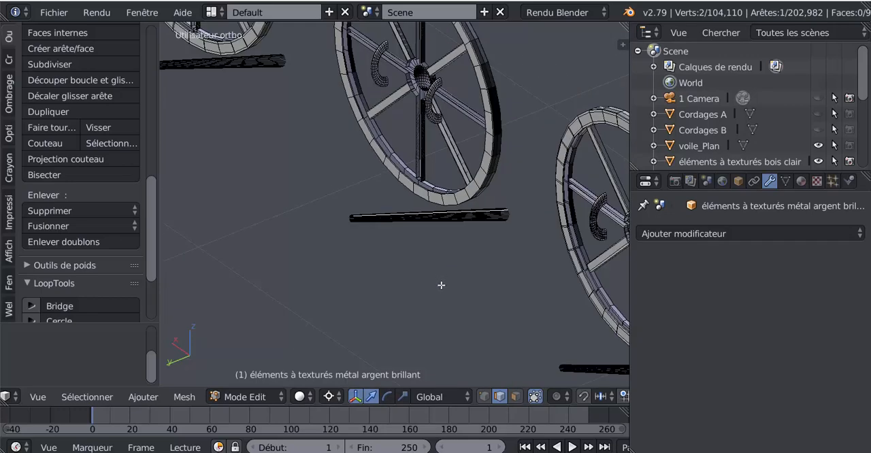
pyautogui.press('Tab')
pyautogui.moveTo(432, 282); pyautogui.dragTo(427, 295, button='middle')
pyautogui.scroll(-7, 429, 294)
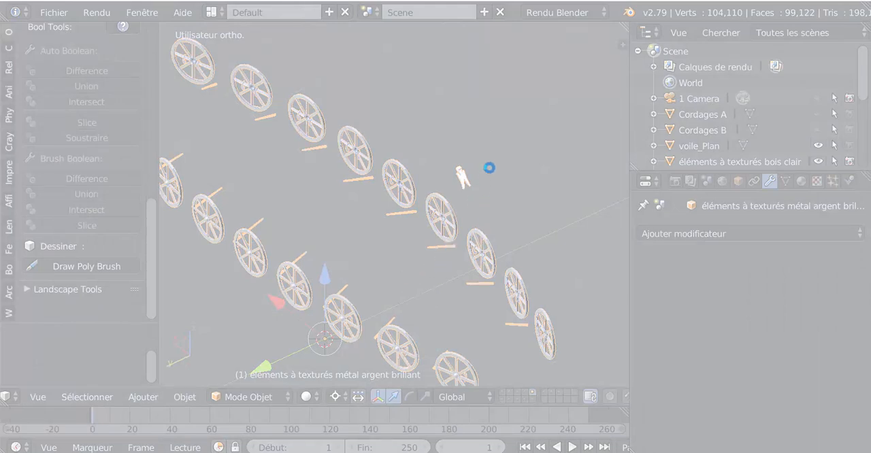
pyautogui.press('Tab')
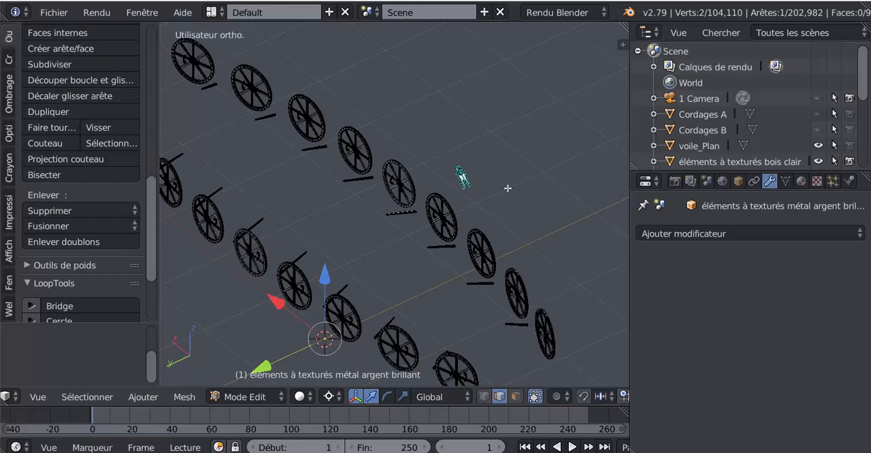
# Select the entire silver metal mesh of wheels and rods and remove its duplicate vertices.
pyautogui.moveTo(484, 192); pyautogui.dragTo(518, 201, button='middle')
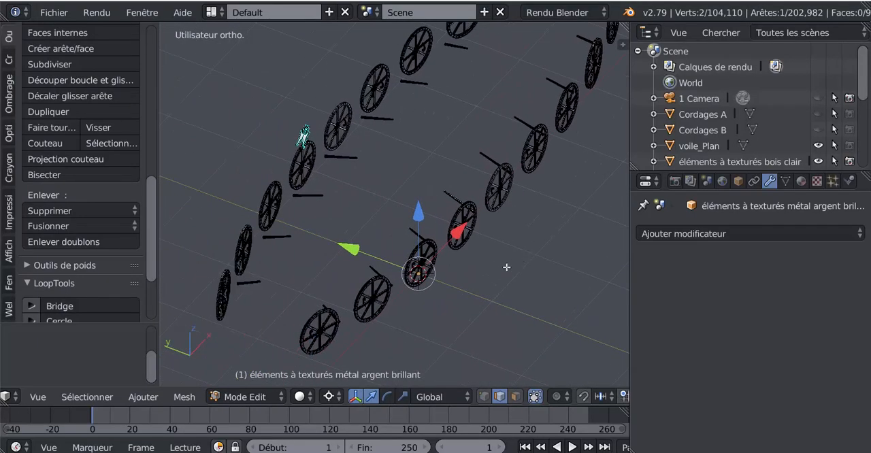
pyautogui.press('a')
pyautogui.press('a')
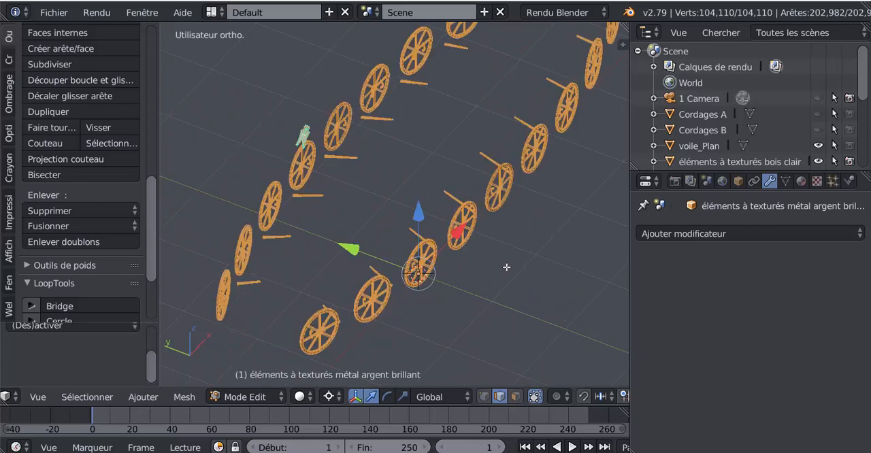
pyautogui.click(180, 398)
pyautogui.click(52, 242)
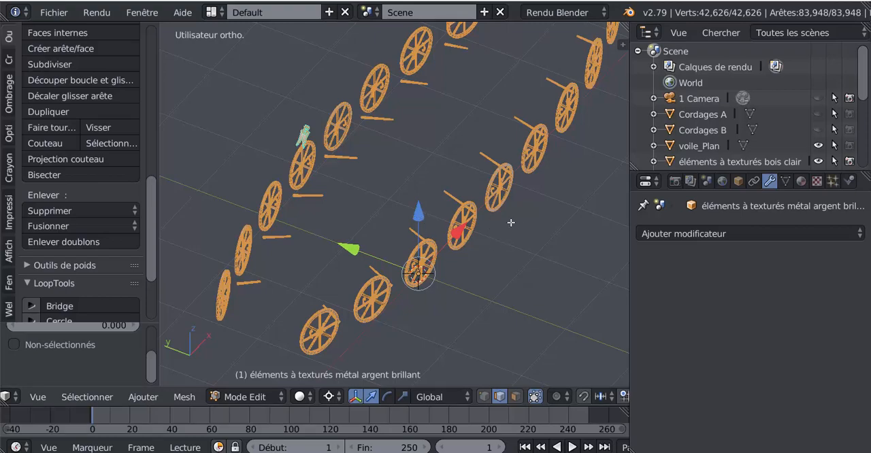
# With nothing selected in edit mode, examine the wheels' rims, spokes, hubs and neighbouring rods up close from several sides.
pyautogui.press('Tab')
pyautogui.moveTo(515, 244); pyautogui.dragTo(460, 221, button='middle')
pyautogui.press('Tab')
pyautogui.scroll(4, 501, 241)
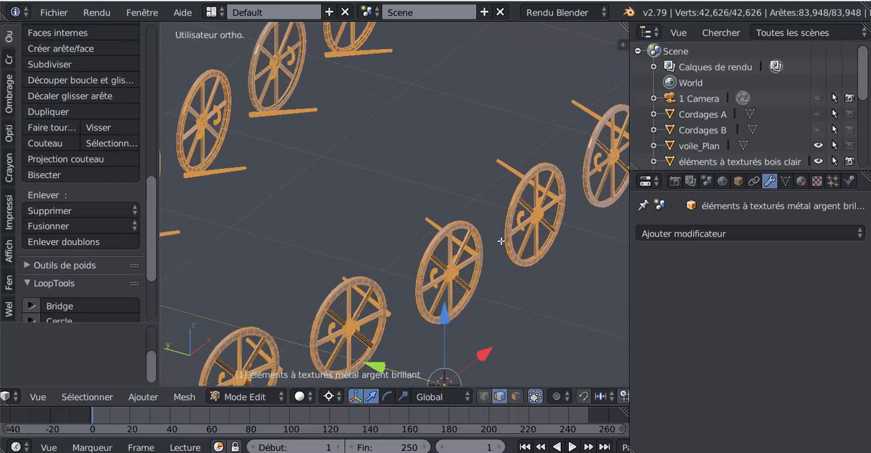
pyautogui.press('a')
pyautogui.scroll(5, 449, 238)
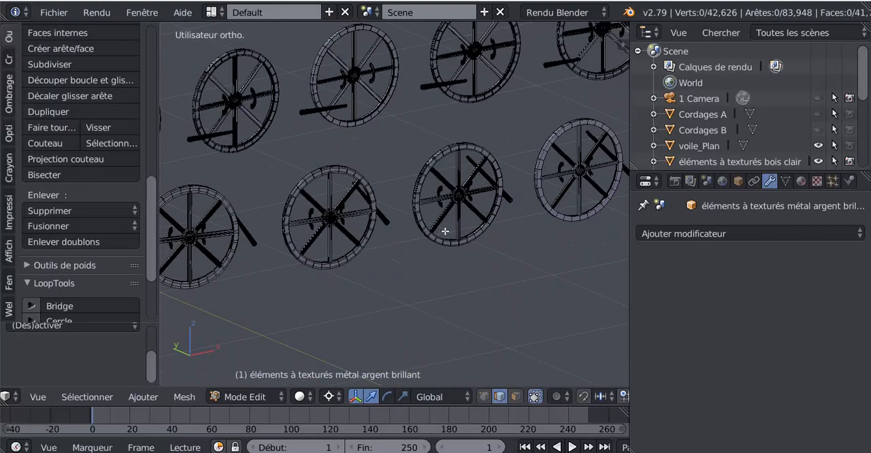
pyautogui.scroll(4, 446, 232)
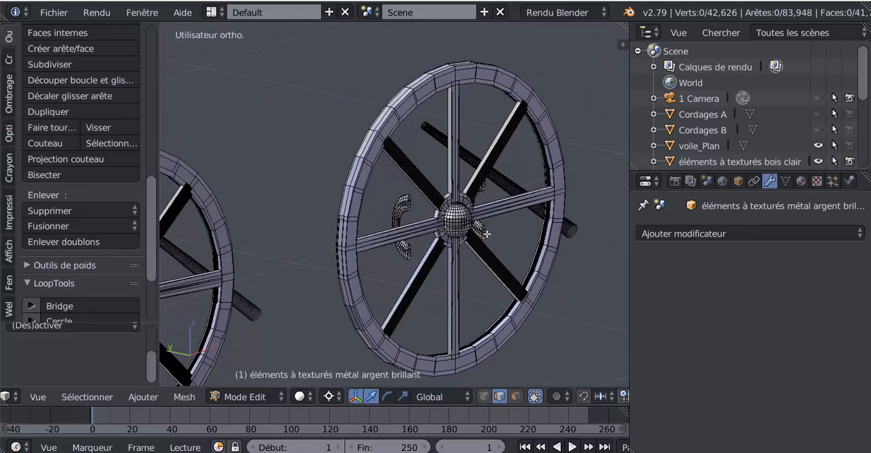
pyautogui.scroll(3, 432, 241)
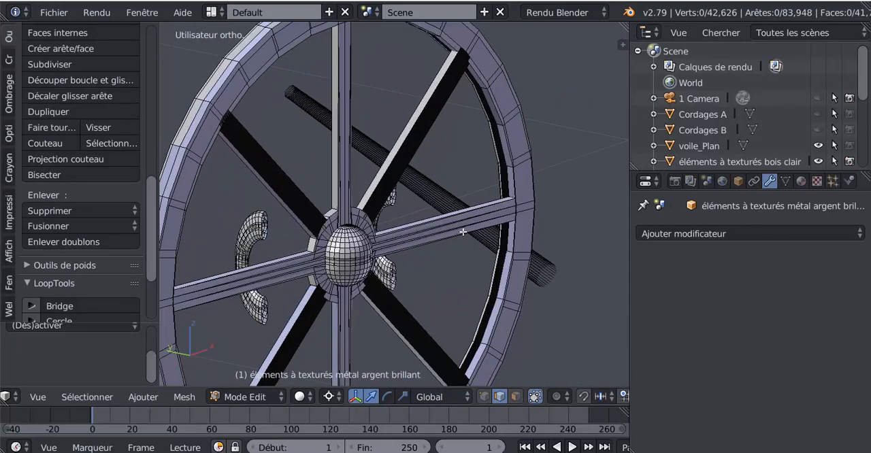
pyautogui.keyDown('shift'); pyautogui.moveTo(468, 232); pyautogui.dragTo(272, 273, button='middle'); pyautogui.keyUp('shift')
pyautogui.scroll(-4, 484, 224)
pyautogui.moveTo(408, 225); pyautogui.dragTo(299, 310, button='middle')
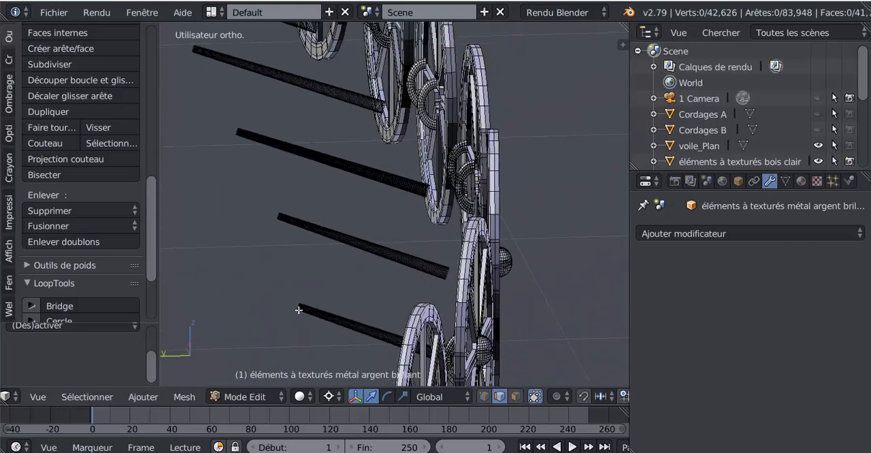
pyautogui.moveTo(416, 248); pyautogui.dragTo(455, 243, button='middle')
pyautogui.scroll(8, 455, 243)
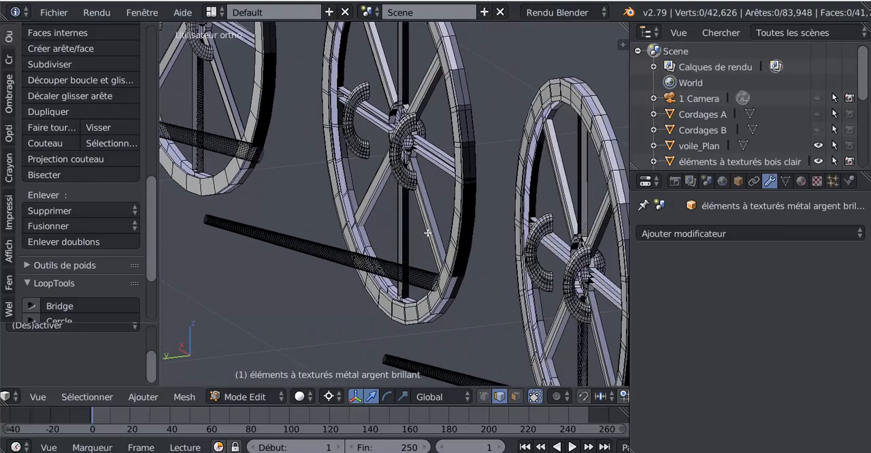
pyautogui.scroll(6, 347, 258)
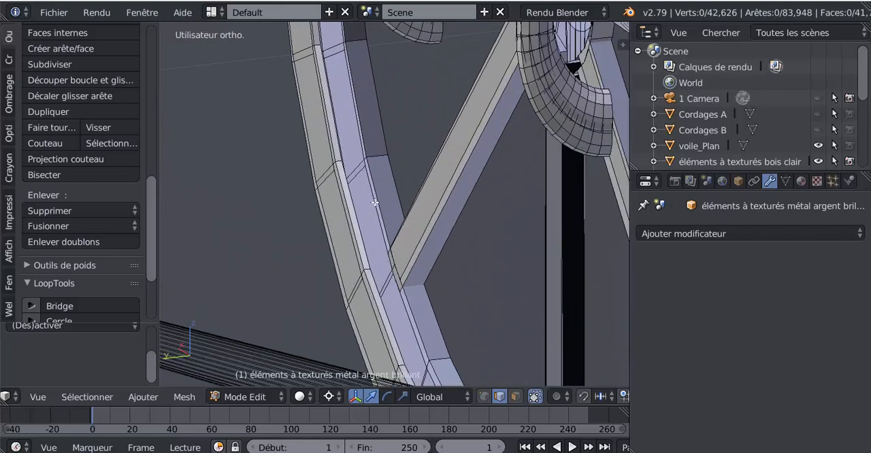
# Try moving a single edge on the inner side of one wheel's rim near a spoke joint.
pyautogui.rightClick(381, 223)
pyautogui.press('g')
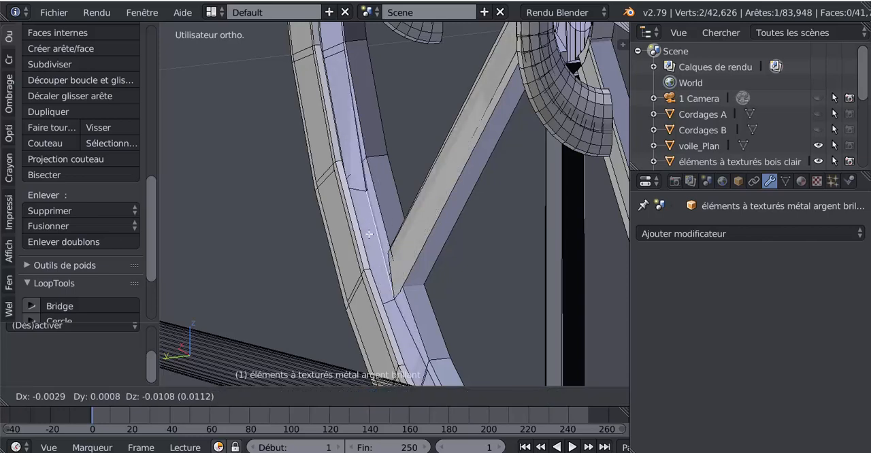
pyautogui.rightClick(383, 187)
pyautogui.scroll(2, 423, 232)
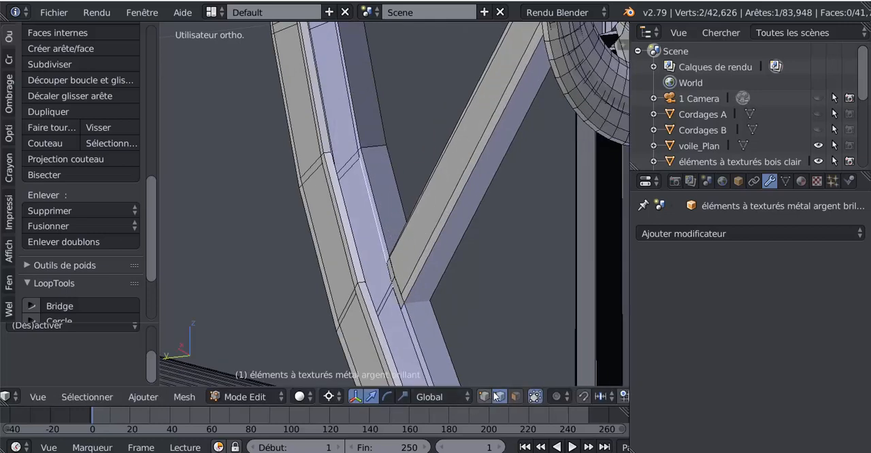
# Select the edge loop running along the wheel rim's inner border and inspect how far it extends.
pyautogui.keyDown('alt'); pyautogui.rightClick(356, 247); pyautogui.keyUp('alt')
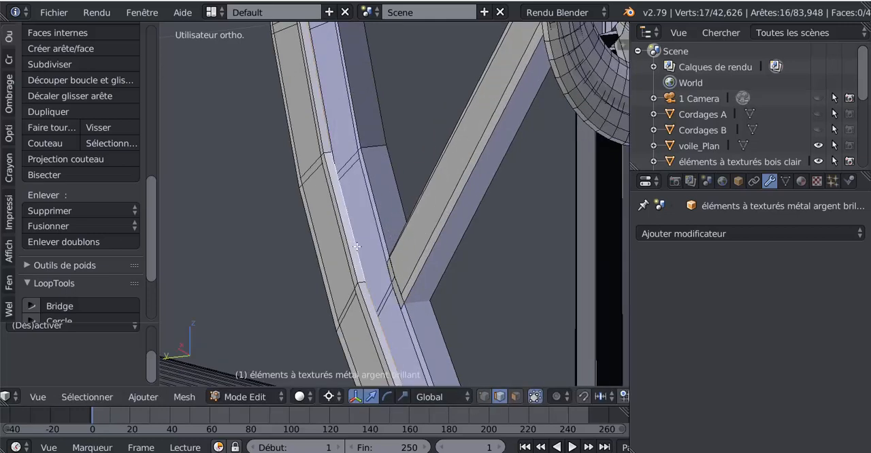
pyautogui.scroll(-2, 356, 246)
pyautogui.scroll(2, 357, 246)
pyautogui.scroll(-4, 357, 246)
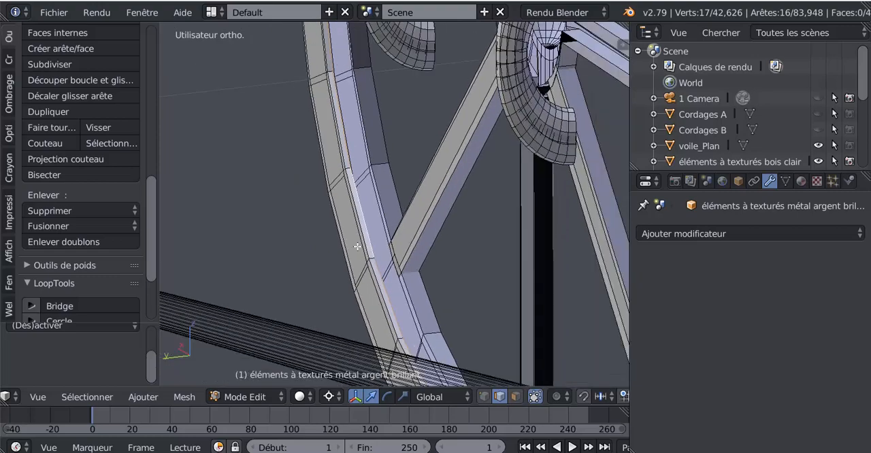
pyautogui.moveTo(382, 246); pyautogui.dragTo(406, 251, button='middle')
pyautogui.scroll(3, 446, 233)
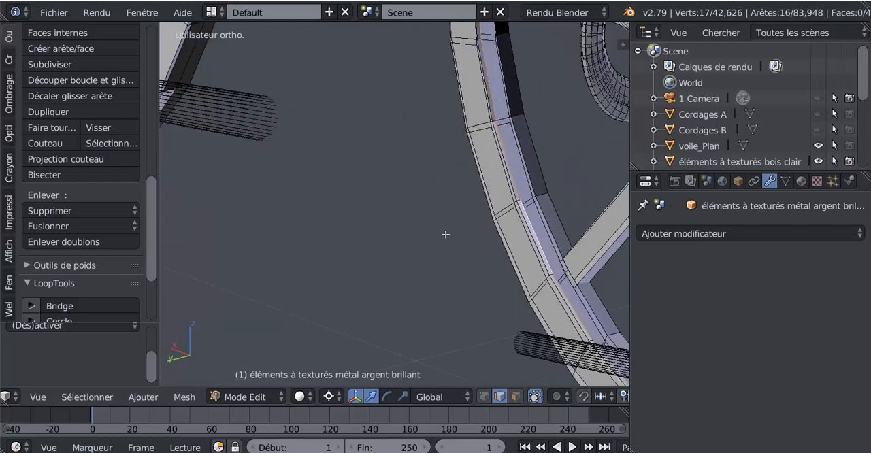
# In vertex selection mode, try moving one corner vertex on the rim's outer border.
pyautogui.click(488, 399)
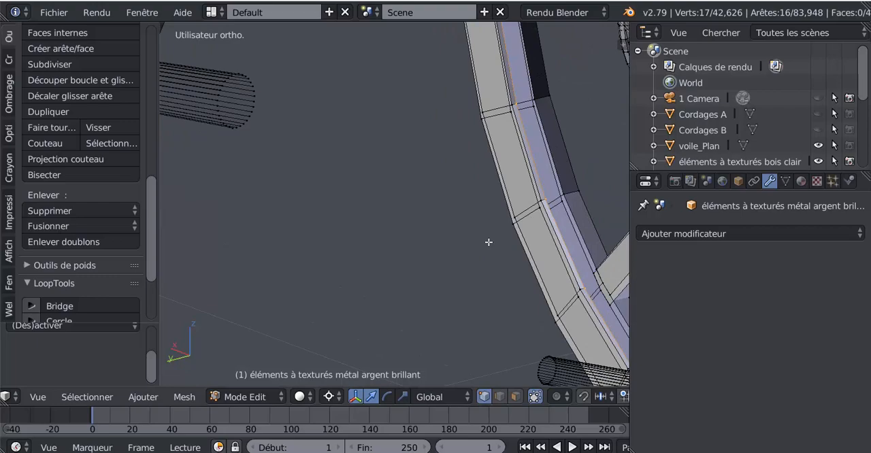
pyautogui.rightClick(519, 210)
pyautogui.press('g')
pyautogui.rightClick(544, 176)
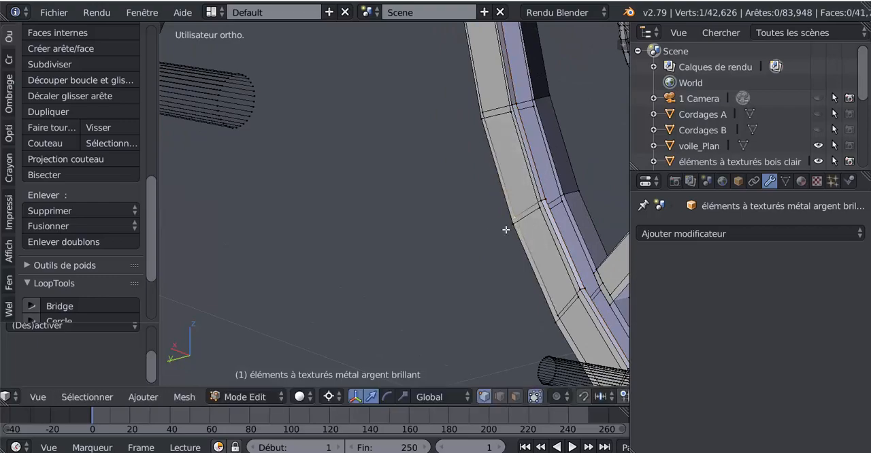
pyautogui.scroll(-4, 504, 233)
pyautogui.moveTo(516, 247); pyautogui.dragTo(444, 251, button='middle')
pyautogui.scroll(3, 446, 256)
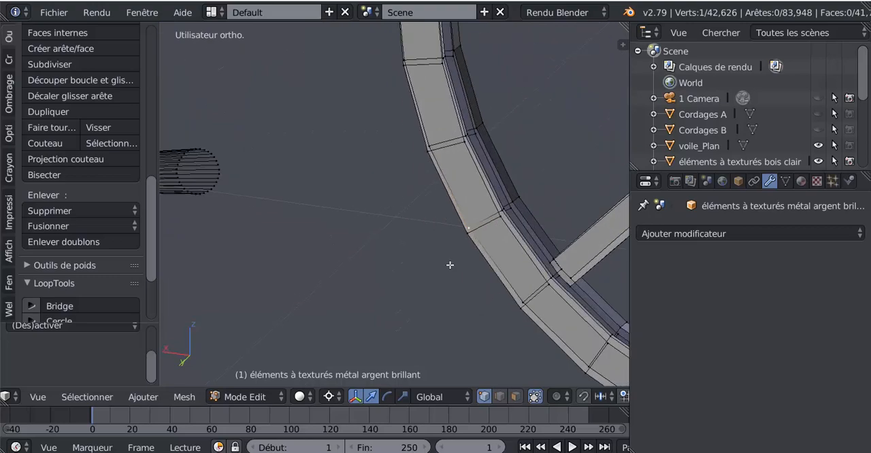
# In face selection mode, select the loop of 16 overlapping faces along the wheel's rim and delete them with the Faces option.
pyautogui.click(516, 397)
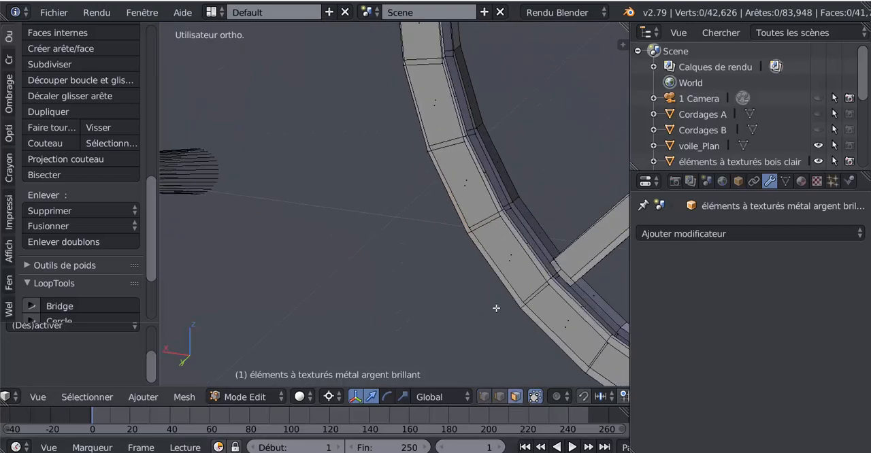
pyautogui.keyDown('alt'); pyautogui.rightClick(484, 218); pyautogui.keyUp('alt')
pyautogui.scroll(-6, 483, 218)
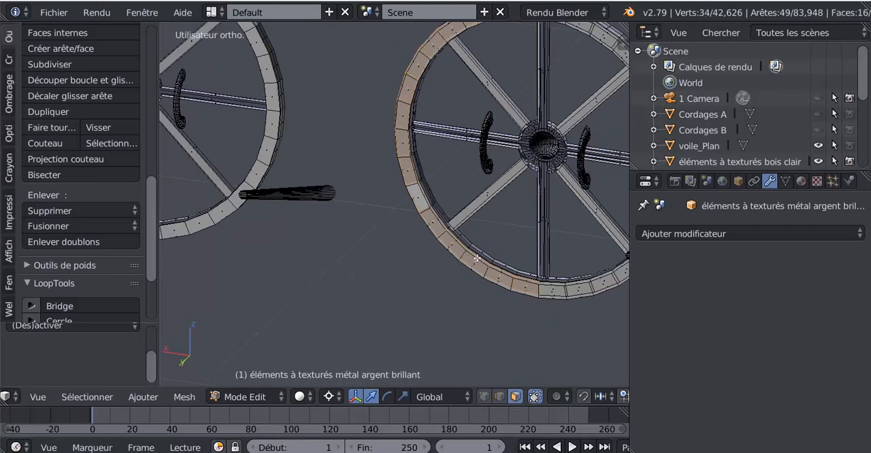
pyautogui.keyDown('shift'); pyautogui.moveTo(418, 305); pyautogui.dragTo(461, 301, button='middle'); pyautogui.keyUp('shift')
pyautogui.scroll(2, 461, 302)
pyautogui.press('x')
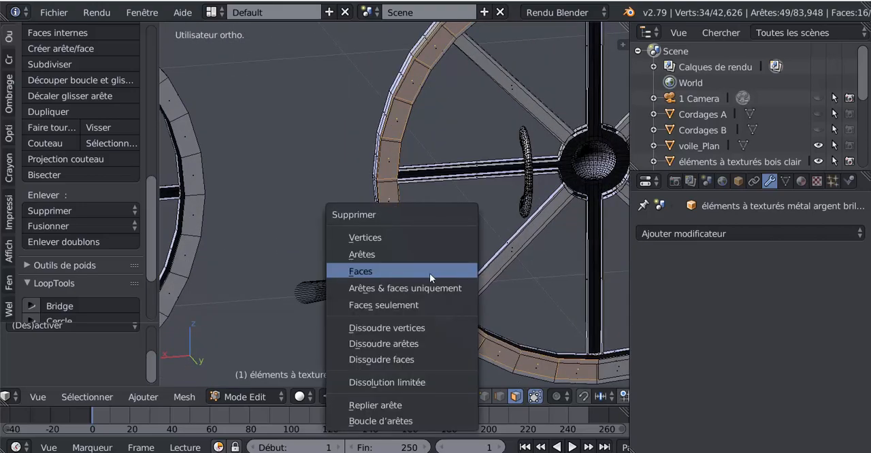
pyautogui.click(410, 282)
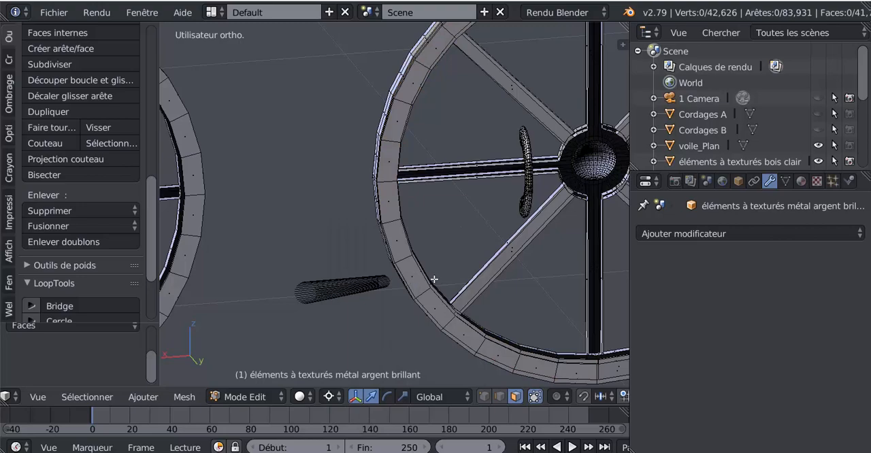
# Try moving one narrow face of the lip along the upper part of the wheel's rim.
pyautogui.moveTo(458, 281); pyautogui.dragTo(425, 301, button='middle')
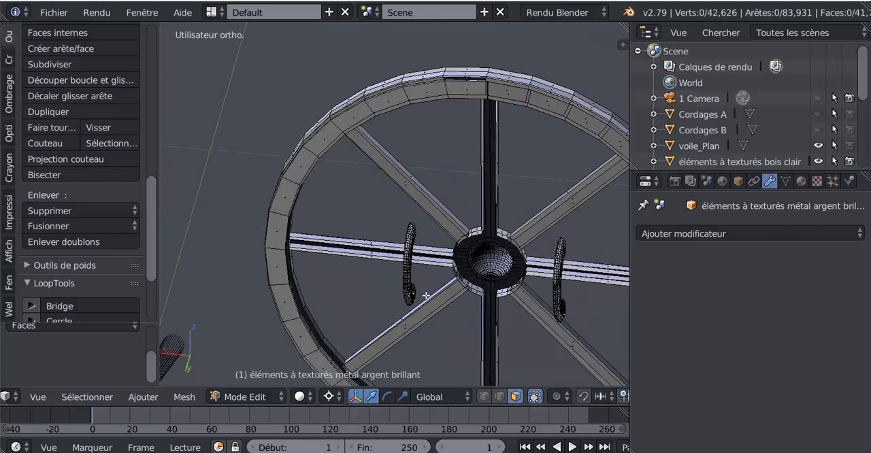
pyautogui.scroll(6, 426, 295)
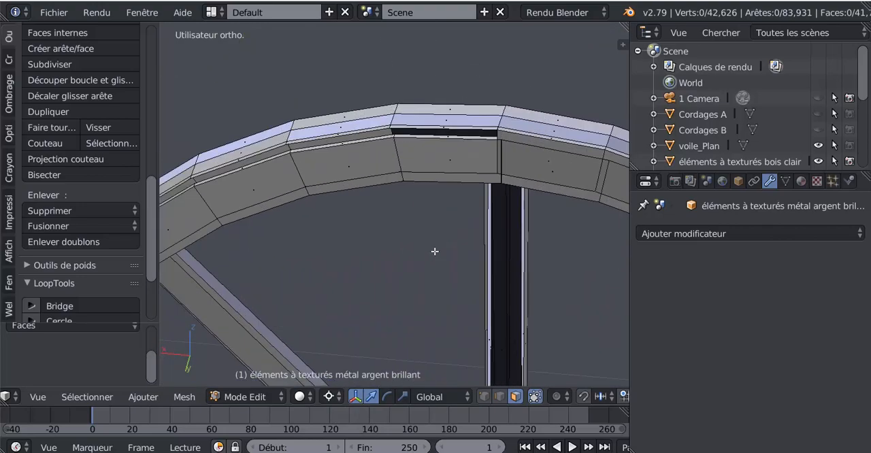
pyautogui.scroll(2, 436, 245)
pyautogui.moveTo(431, 207); pyautogui.dragTo(358, 239, button='middle')
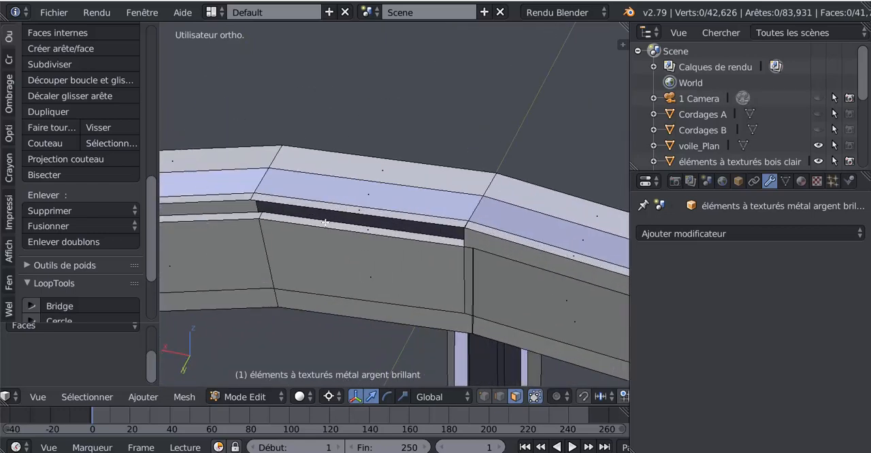
pyautogui.rightClick(281, 209)
pyautogui.press('g')
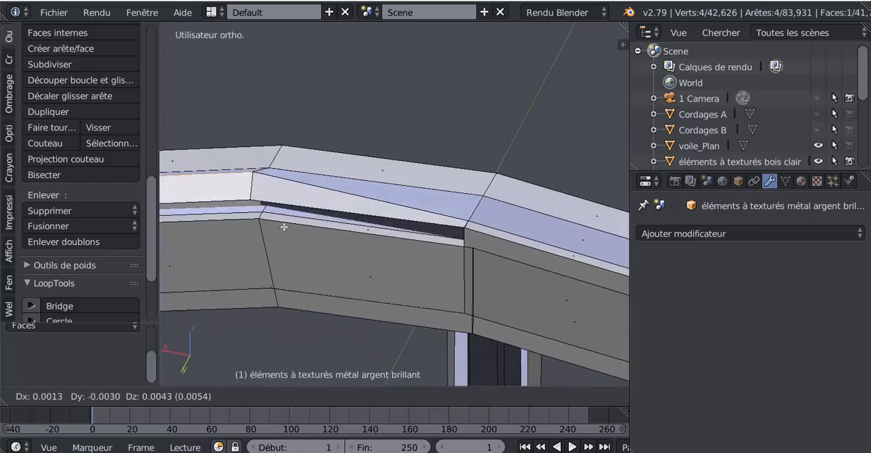
pyautogui.rightClick(276, 239)
# Hide the single narrow lip face above the dark gap at the top of the wheel's rim.
pyautogui.scroll(-3, 275, 242)
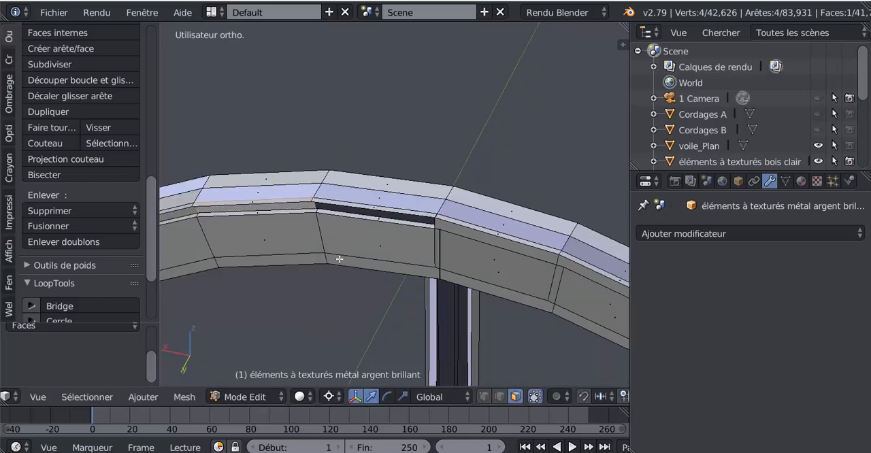
pyautogui.scroll(1, 338, 259)
pyautogui.moveTo(338, 259); pyautogui.dragTo(422, 309, button='middle')
pyautogui.scroll(-3, 441, 219)
pyautogui.moveTo(441, 217); pyautogui.dragTo(403, 257, button='middle')
pyautogui.scroll(3, 403, 258)
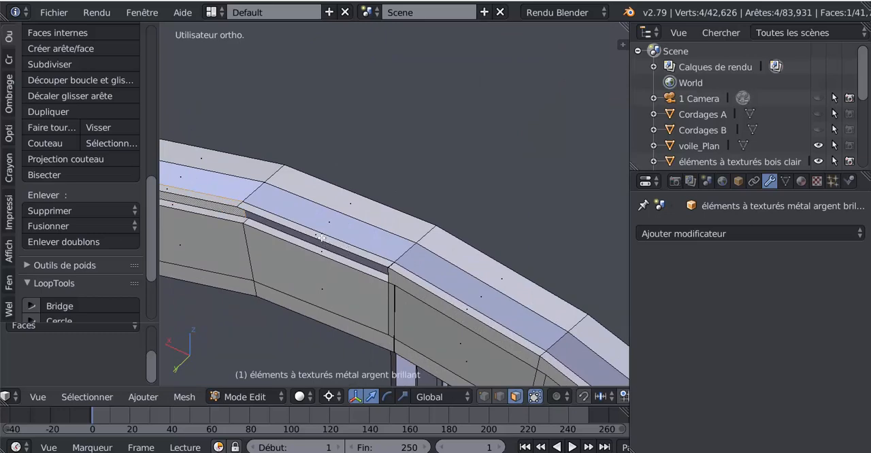
pyautogui.keyDown('alt'); pyautogui.rightClick(321, 239); pyautogui.keyUp('alt')
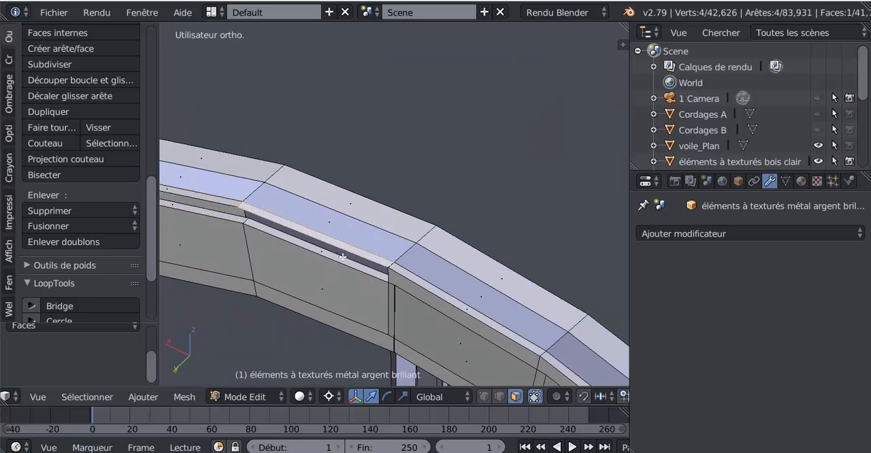
pyautogui.press('a')
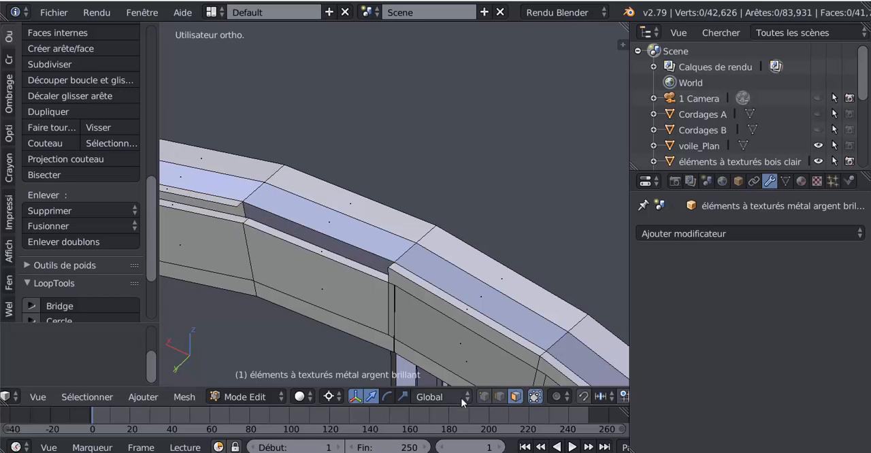
# In edge selection mode, fill the rim gap with a face between its two long edges and undo the fill.
pyautogui.click(500, 397)
pyautogui.rightClick(328, 247)
pyautogui.keyDown('shift'); pyautogui.rightClick(318, 243); pyautogui.keyUp('shift')
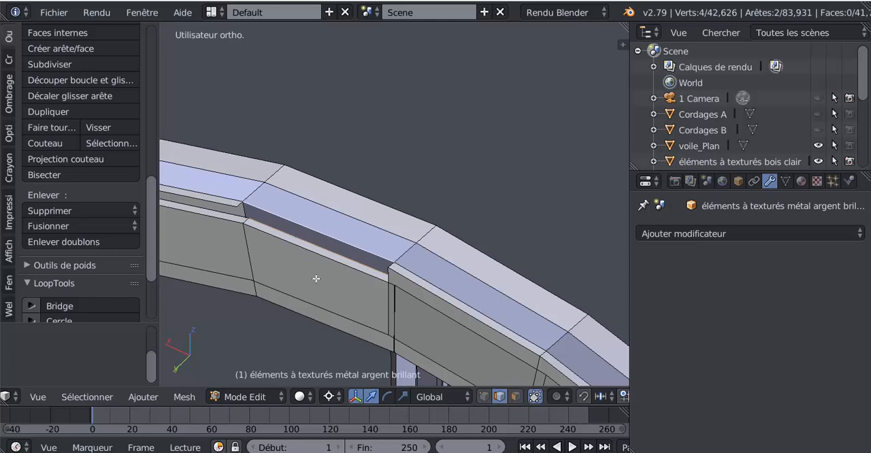
pyautogui.press('f')
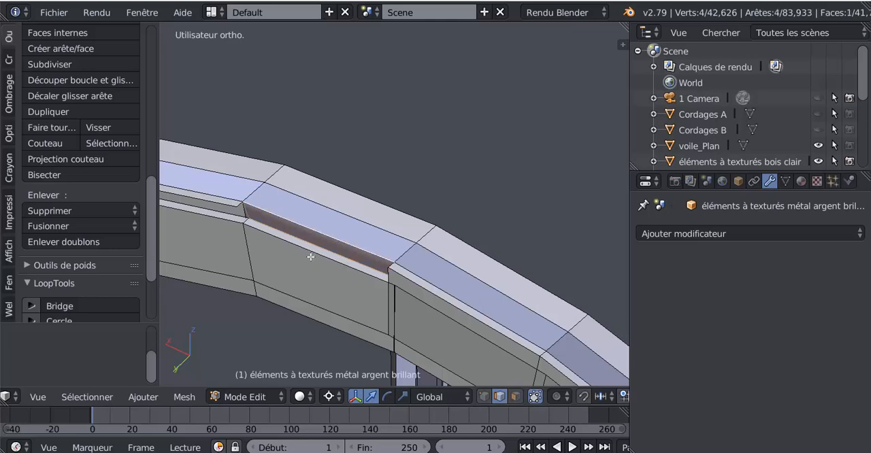
pyautogui.scroll(5, 311, 256)
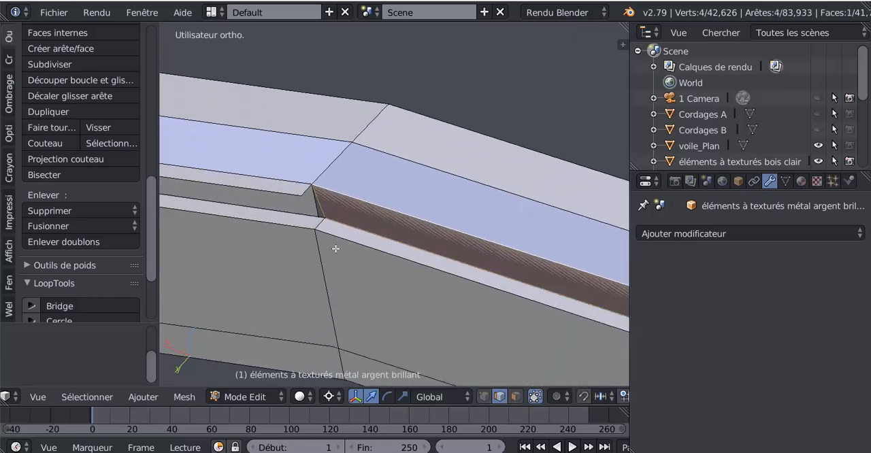
pyautogui.hotkey('ctrl', 'z')
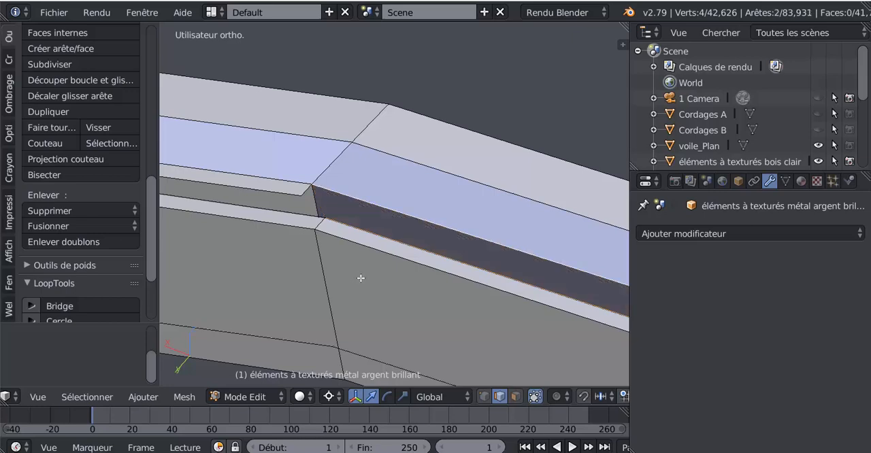
# Try moving the short edge at the end of the rim gap, and attempt to fill the gap with a face.
pyautogui.rightClick(320, 211)
pyautogui.press('g')
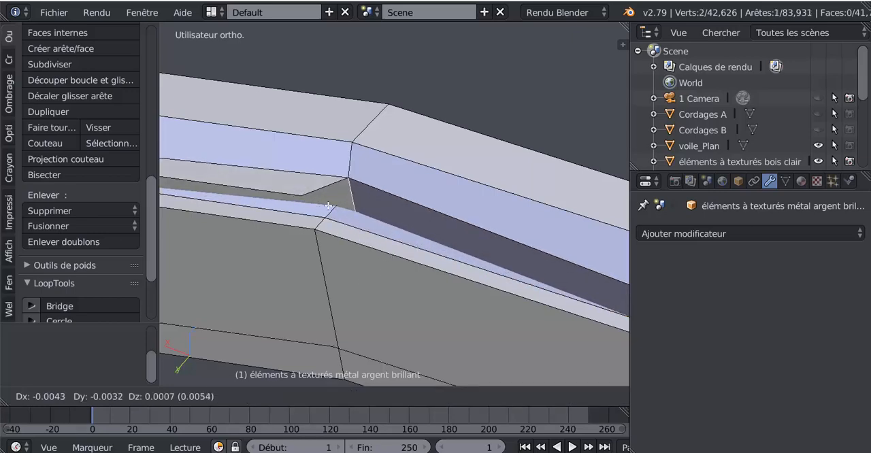
pyautogui.click(331, 207)
pyautogui.scroll(-4, 356, 285)
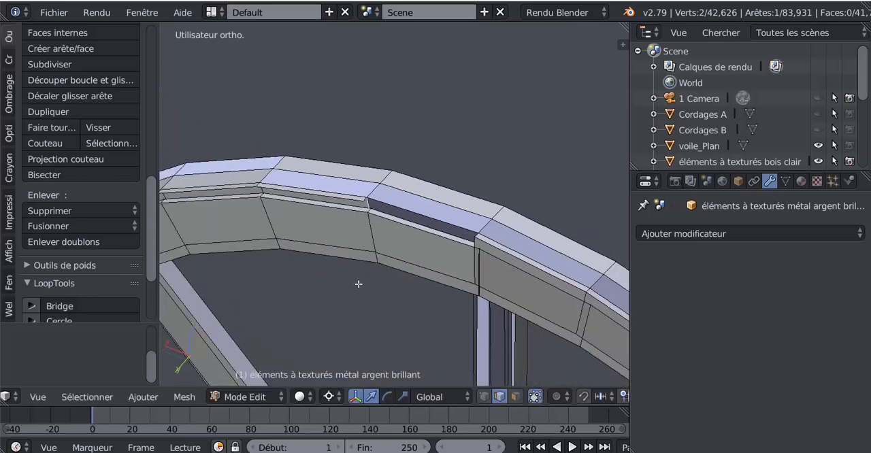
pyautogui.press('f')
pyautogui.scroll(-8, 358, 277)
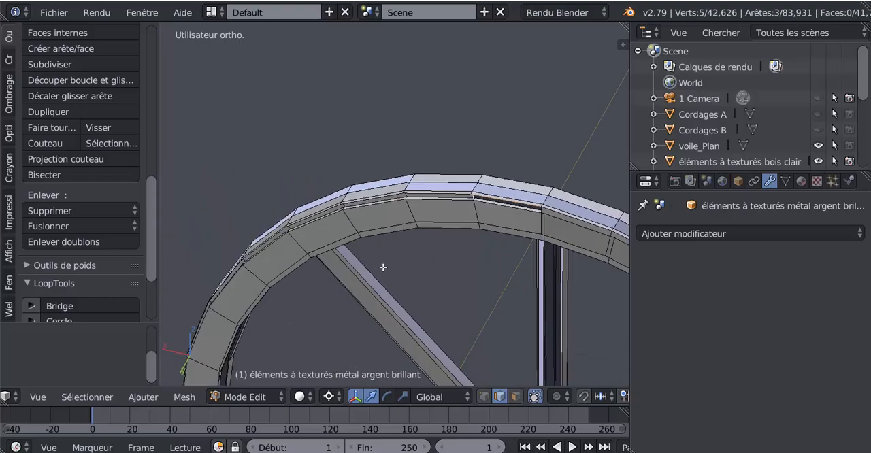
# Examine the rim, spokes and hub of this wheel and its neighbours from several angles for remaining overlapping faces.
pyautogui.moveTo(387, 273); pyautogui.dragTo(364, 249, button='middle')
pyautogui.scroll(4, 390, 264)
pyautogui.scroll(2, 390, 264)
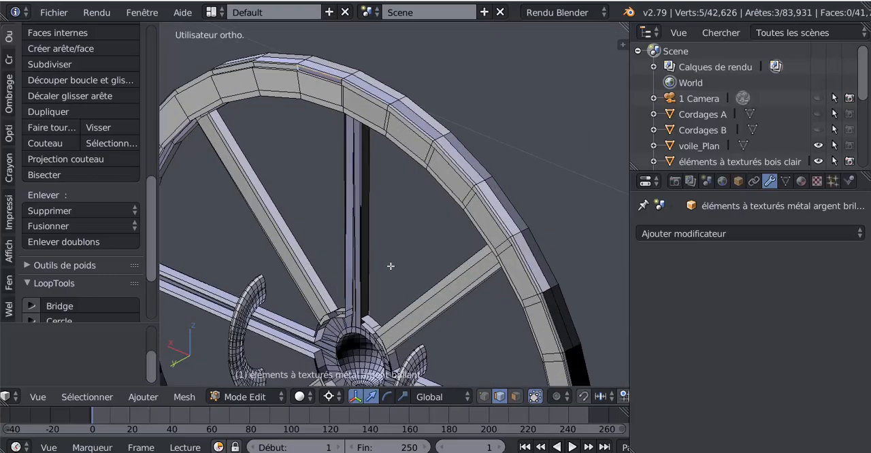
pyautogui.scroll(-3, 443, 282)
pyautogui.moveTo(413, 274); pyautogui.dragTo(398, 265, button='middle')
pyautogui.scroll(2, 398, 265)
pyautogui.scroll(-4, 398, 235)
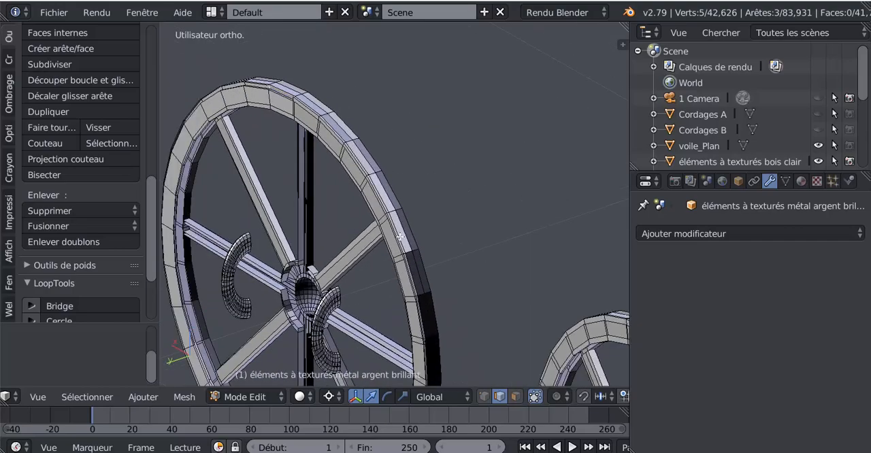
pyautogui.moveTo(403, 292); pyautogui.dragTo(472, 273, button='middle')
pyautogui.scroll(6, 467, 268)
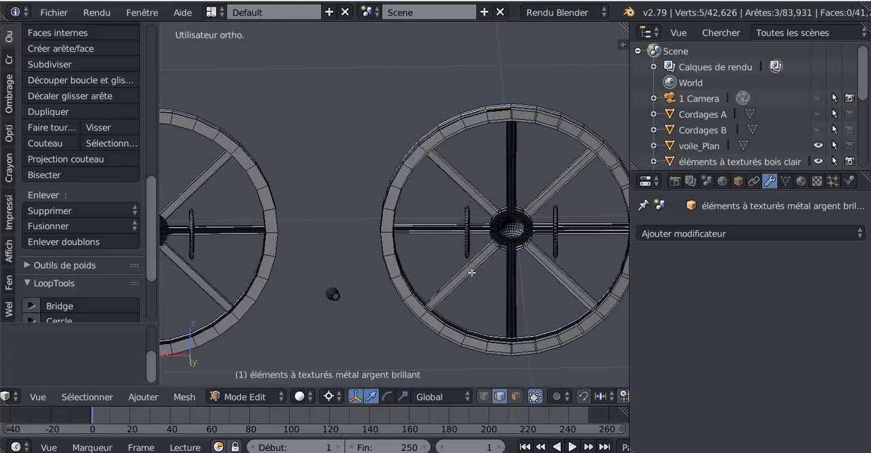
pyautogui.scroll(-5, 398, 236)
pyautogui.moveTo(368, 258); pyautogui.dragTo(468, 263, button='middle')
pyautogui.scroll(3, 501, 264)
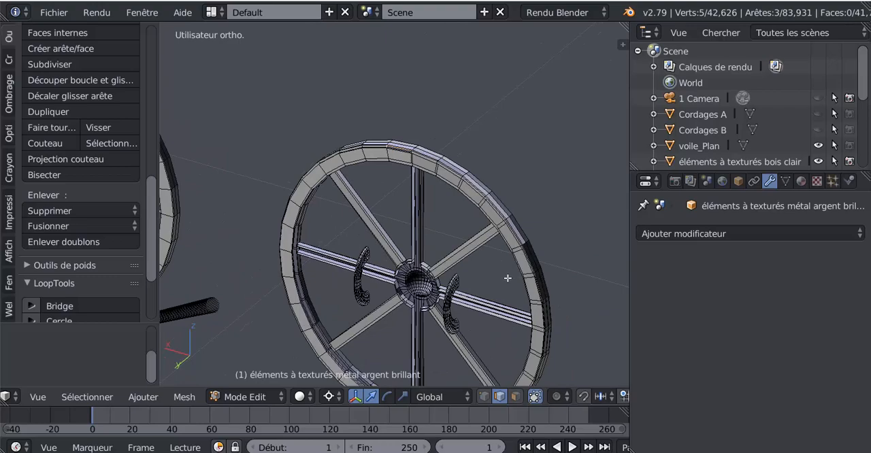
# In face selection mode, select the loop of 16 front faces along the right half of the wheel's rim and delete it with the Faces option.
pyautogui.scroll(6, 507, 278)
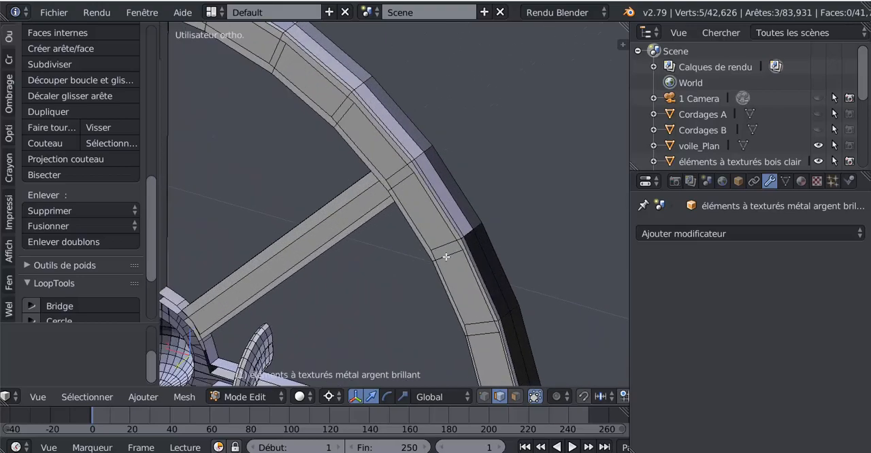
pyautogui.click(515, 397)
pyautogui.keyDown('alt'); pyautogui.click(447, 259); pyautogui.keyUp('alt')
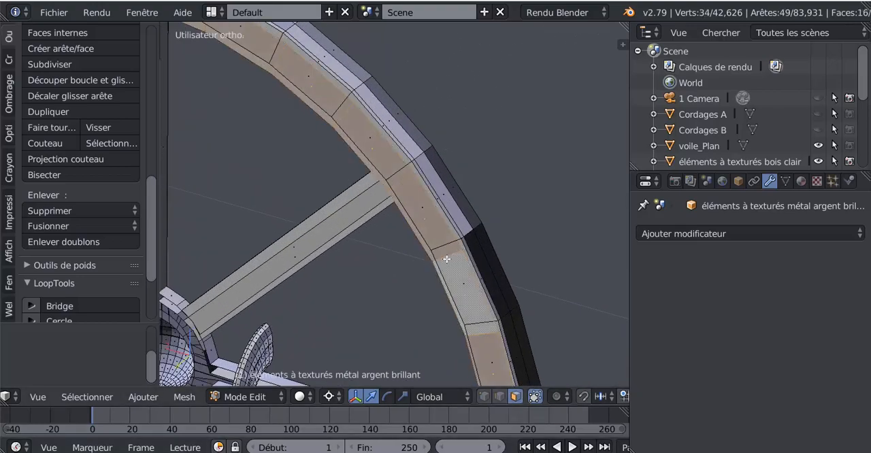
pyautogui.scroll(-5, 446, 259)
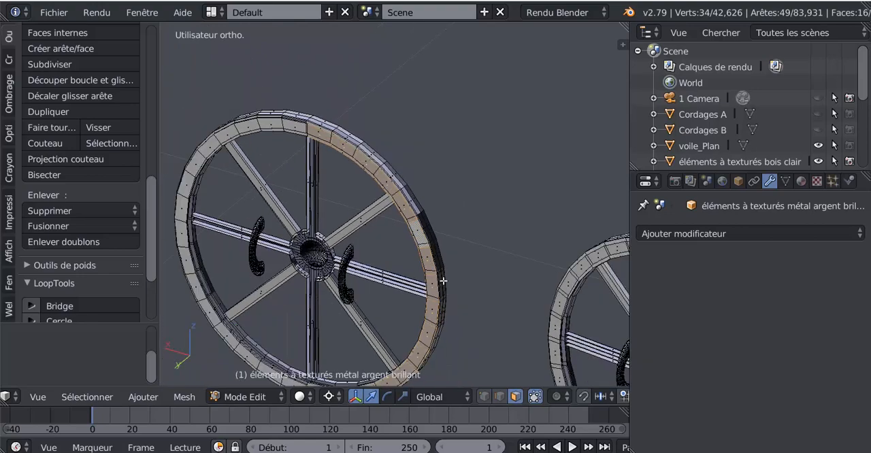
pyautogui.press('x')
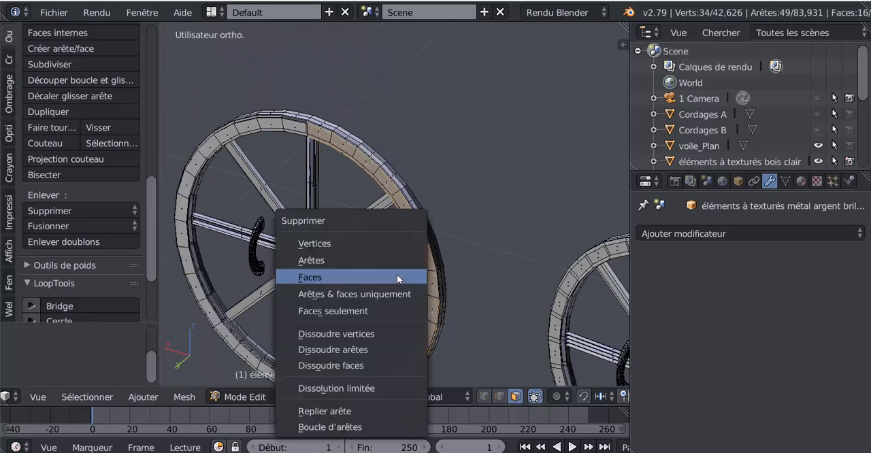
pyautogui.click(337, 277)
# Delete the loop of 16 front faces along the left half of the wheel's rim with the Faces option, and undo the deletion.
pyautogui.moveTo(388, 257); pyautogui.dragTo(397, 252, button='middle')
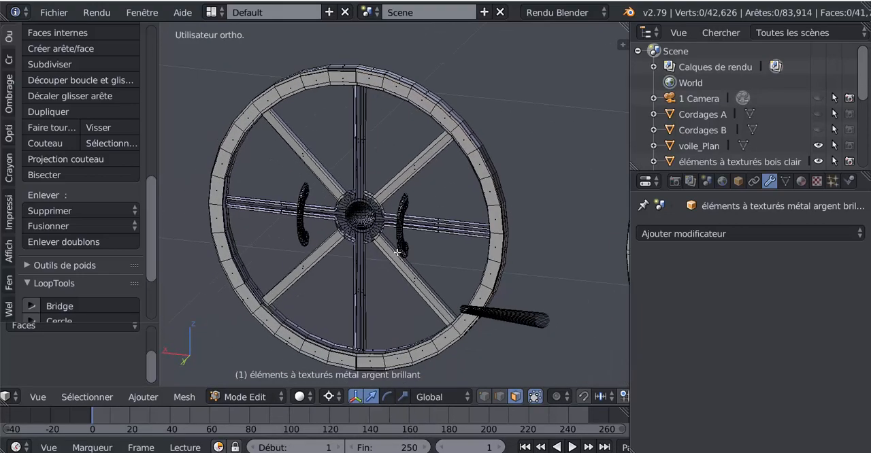
pyautogui.moveTo(397, 306); pyautogui.dragTo(428, 316, button='middle')
pyautogui.scroll(2, 406, 250)
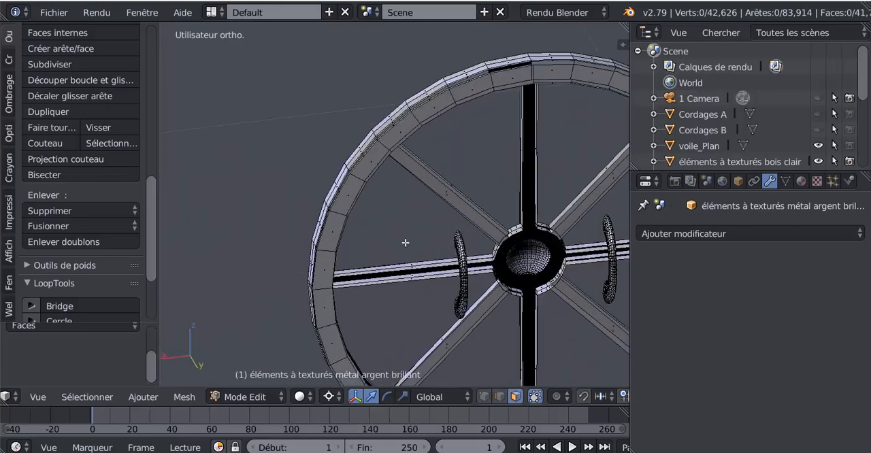
pyautogui.moveTo(399, 290); pyautogui.dragTo(394, 310, button='middle')
pyautogui.scroll(5, 394, 310)
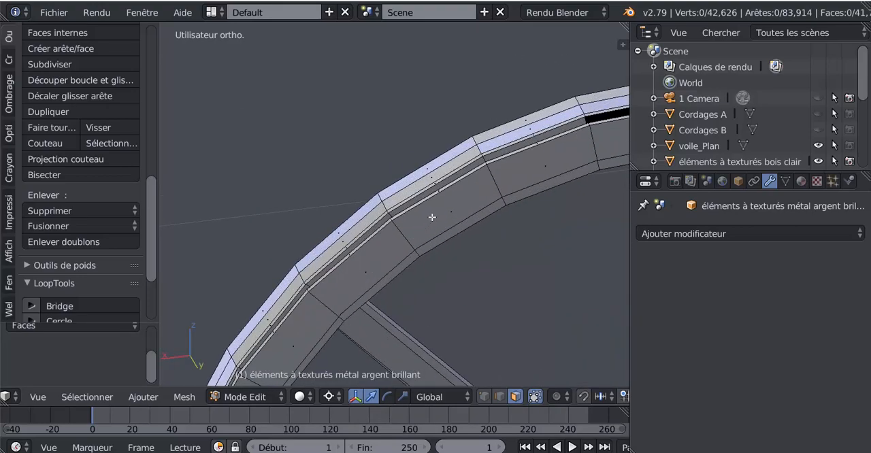
pyautogui.keyDown('alt'); pyautogui.rightClick(490, 187); pyautogui.keyUp('alt')
pyautogui.scroll(-3, 470, 209)
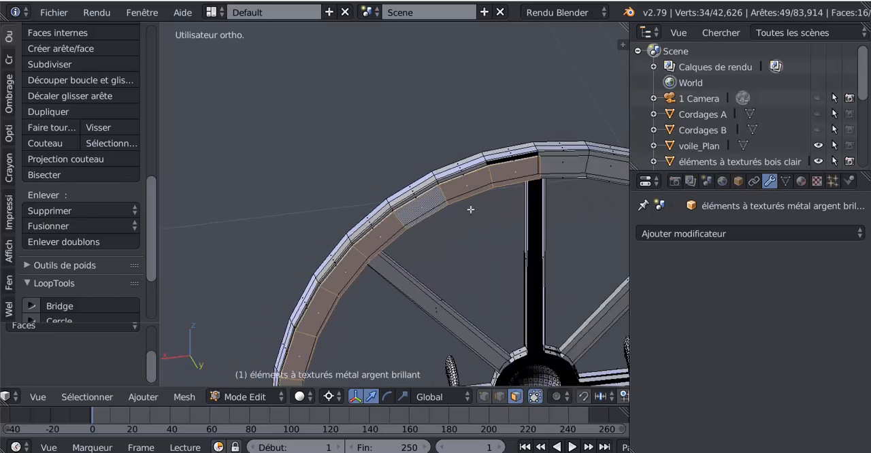
pyautogui.press('x')
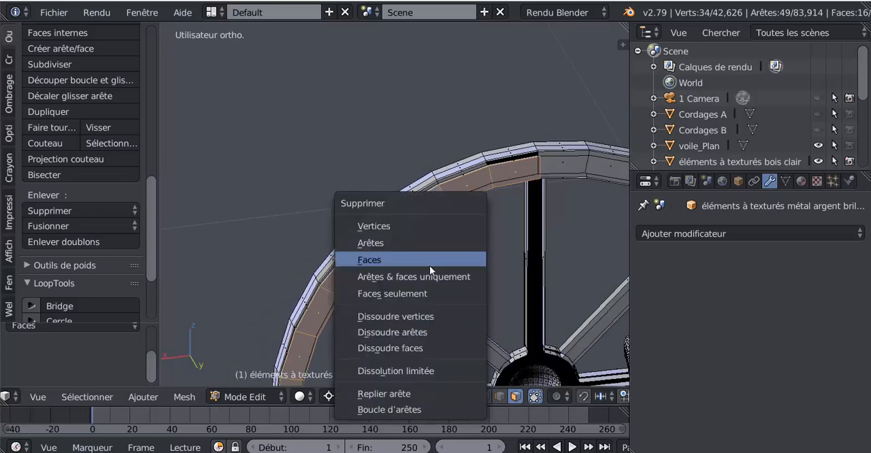
pyautogui.click(430, 266)
pyautogui.scroll(2, 453, 240)
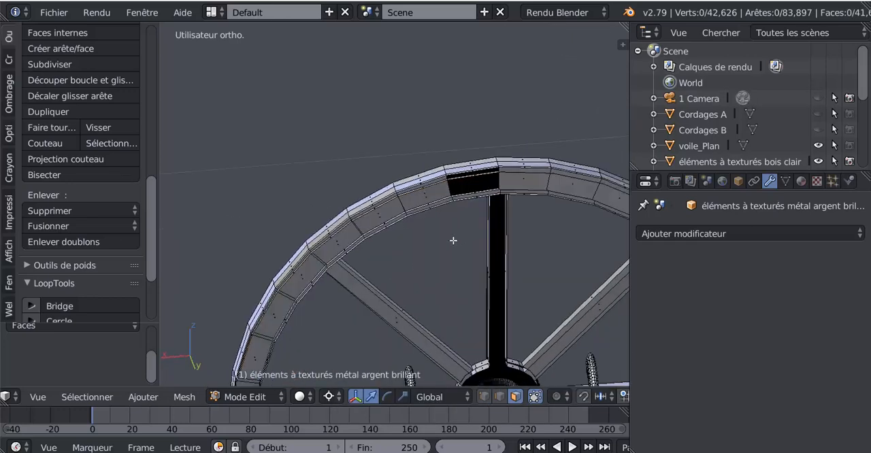
pyautogui.moveTo(454, 240); pyautogui.dragTo(450, 250, button='middle')
pyautogui.hotkey('ctrl', 'e')
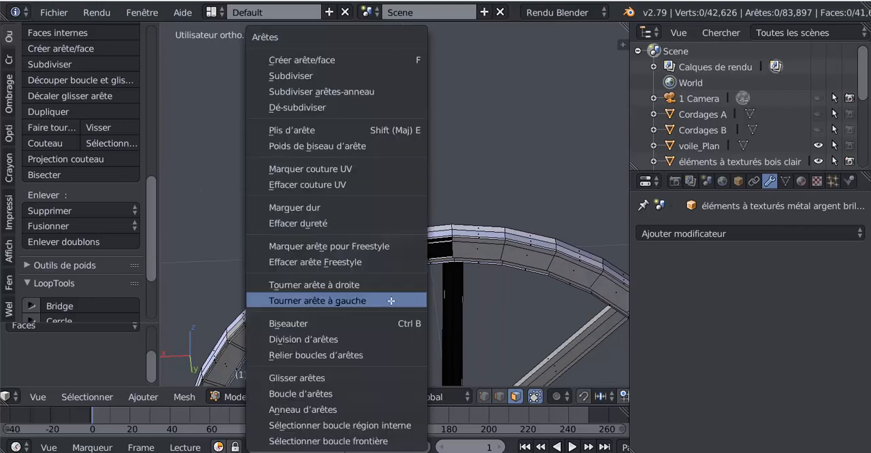
pyautogui.hotkey('ctrl', 'z')
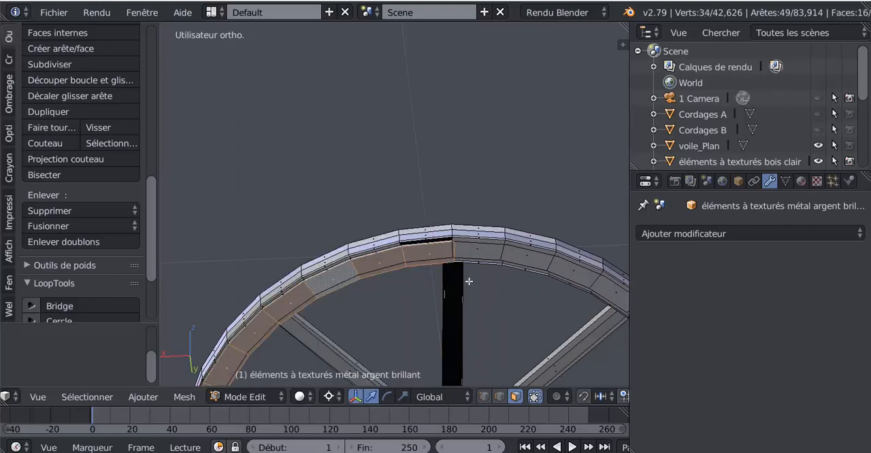
# Select all geometry linked to a face on the dome of the wheel's hub, delimited by seams (Couture).
pyautogui.scroll(-7, 469, 281)
pyautogui.moveTo(469, 281); pyautogui.dragTo(486, 260, button='middle')
pyautogui.scroll(3, 506, 282)
pyautogui.scroll(3, 486, 260)
pyautogui.scroll(-3, 492, 246)
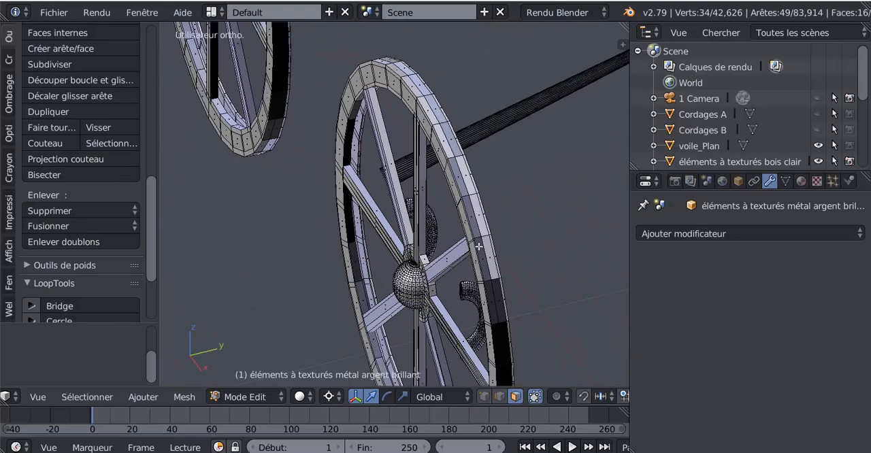
pyautogui.moveTo(467, 296); pyautogui.dragTo(455, 233, button='middle')
pyautogui.scroll(5, 455, 234)
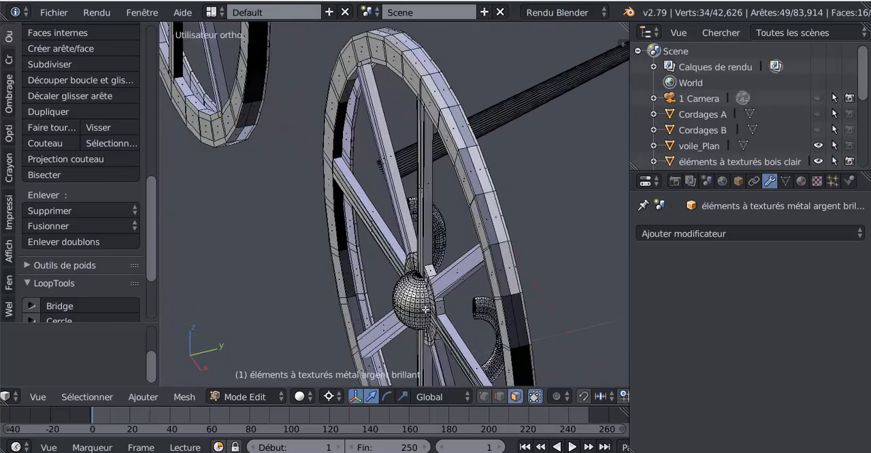
pyautogui.rightClick(477, 239)
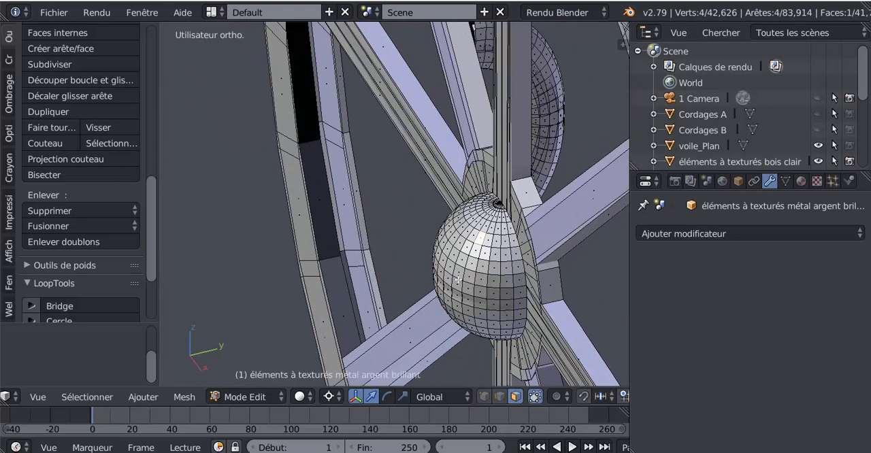
pyautogui.hotkey('ctrl', 'l')
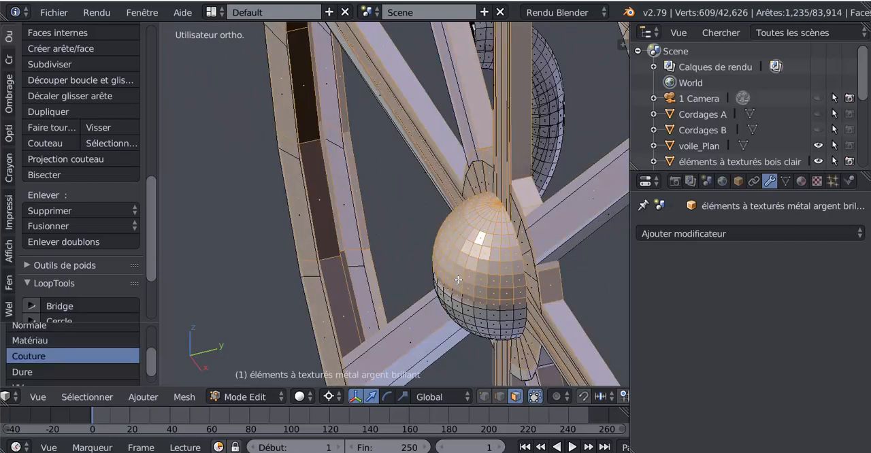
pyautogui.scroll(-8, 458, 280)
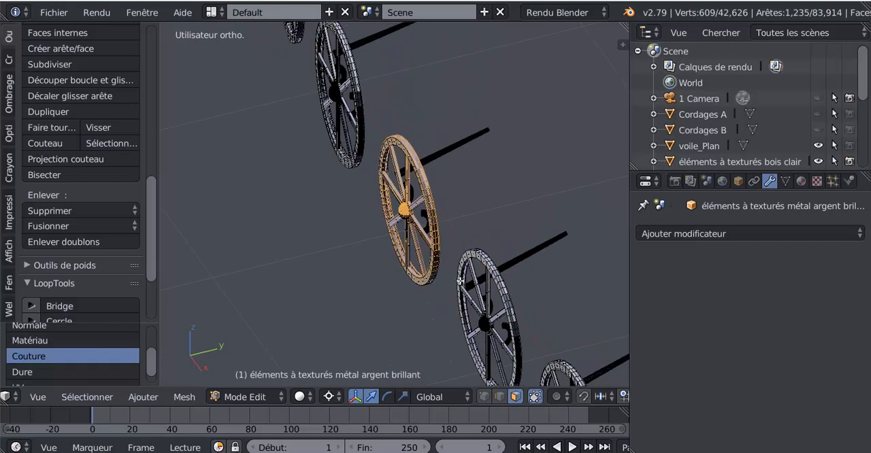
pyautogui.moveTo(504, 277); pyautogui.dragTo(538, 266, button='middle')
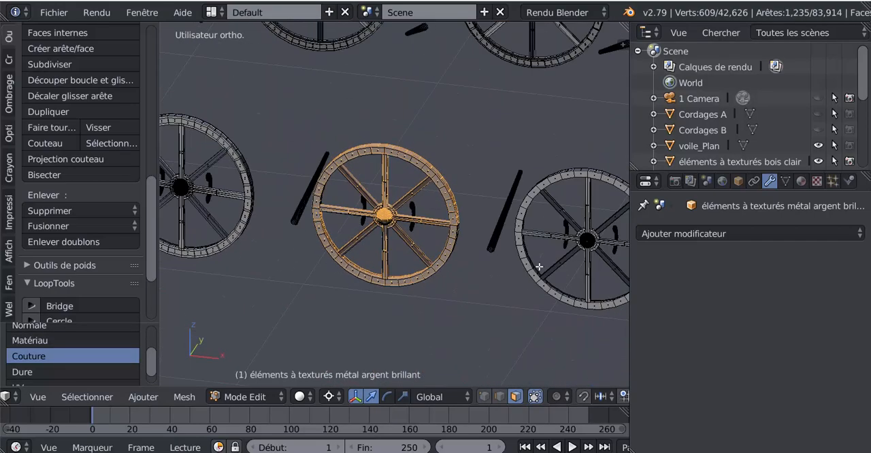
# Select all geometry of the silver metal wheels mesh and recalculate its normals.
pyautogui.scroll(-4, 536, 268)
pyautogui.press('a')
pyautogui.press('a')
pyautogui.scroll(-3, 489, 307)
pyautogui.moveTo(489, 308)
pyautogui.mouseDown(button='middle')
pyautogui.moveTo(451, 306)
pyautogui.moveTo(504, 305)
pyautogui.mouseUp(button='middle')
pyautogui.keyDown('shift'); pyautogui.moveTo(416, 325); pyautogui.dragTo(494, 313, button='middle'); pyautogui.keyUp('shift')
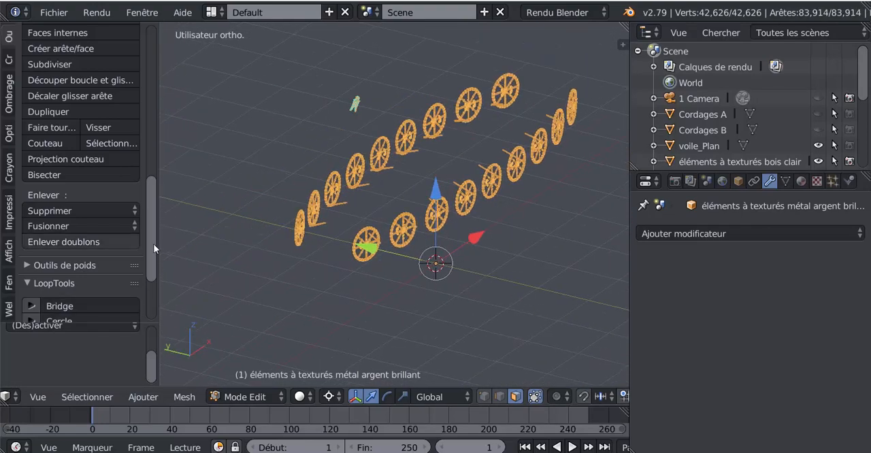
pyautogui.scroll(3, 154, 225)
pyautogui.scroll(4, 154, 218)
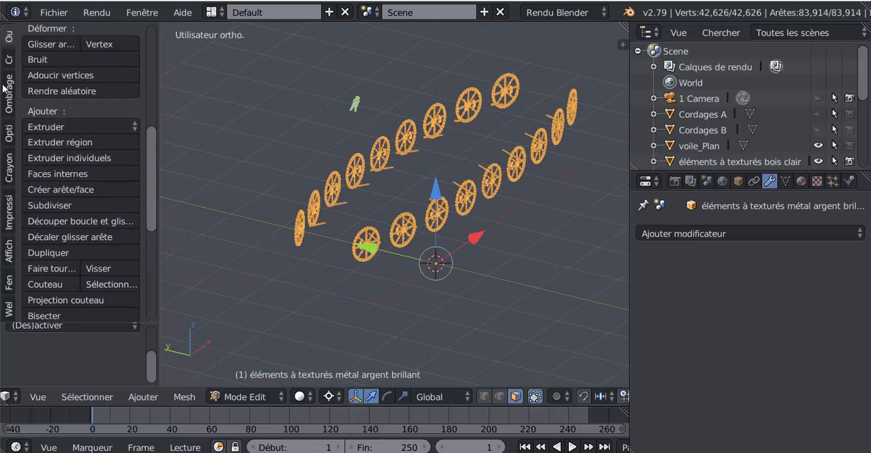
pyautogui.click(9, 46)
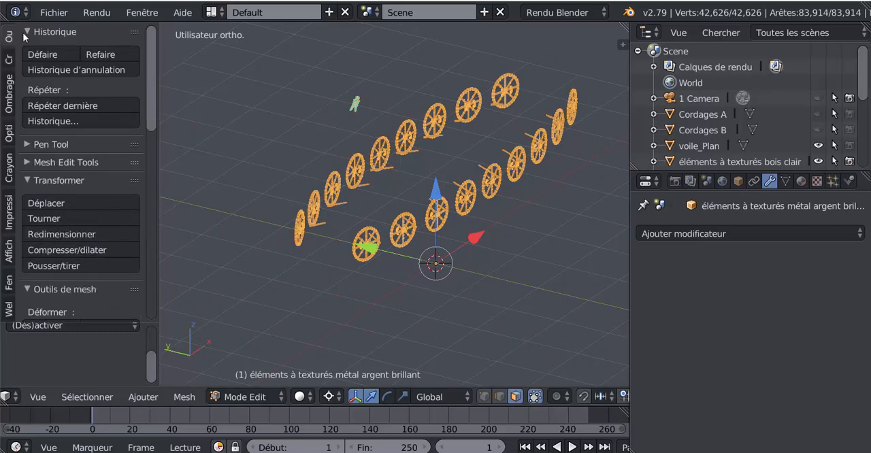
pyautogui.moveTo(153, 91); pyautogui.dragTo(158, 175)
pyautogui.scroll(-2, 158, 175)
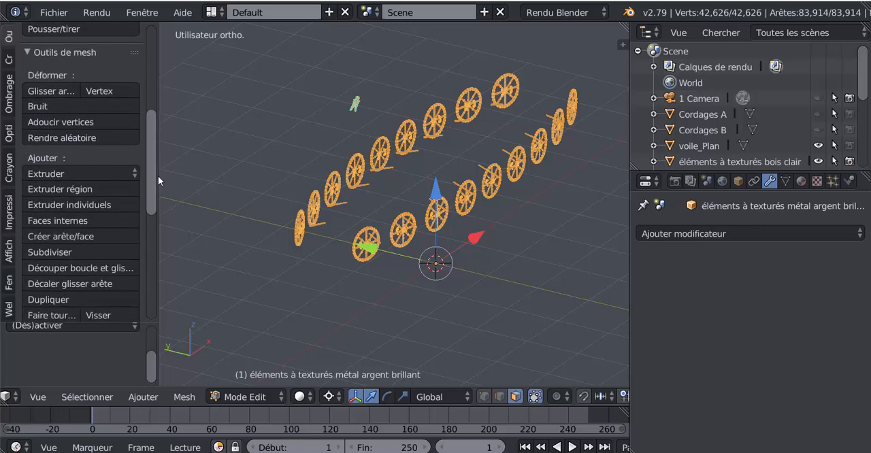
pyautogui.click(9, 98)
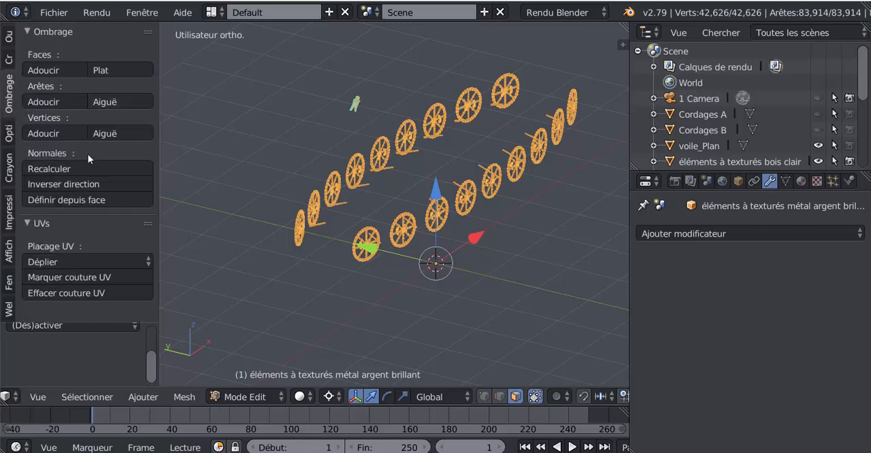
pyautogui.click(49, 168)
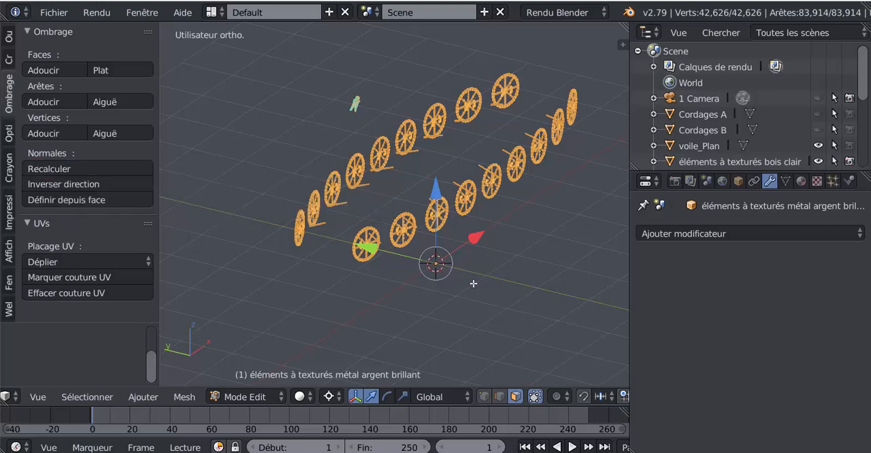
# Check the wheels' shading from several angles, deselect all geometry and switch to Object Mode.
pyautogui.press('Tab')
pyautogui.moveTo(473, 283); pyautogui.dragTo(272, 251, button='middle')
pyautogui.scroll(6, 298, 294)
pyautogui.press('Tab')
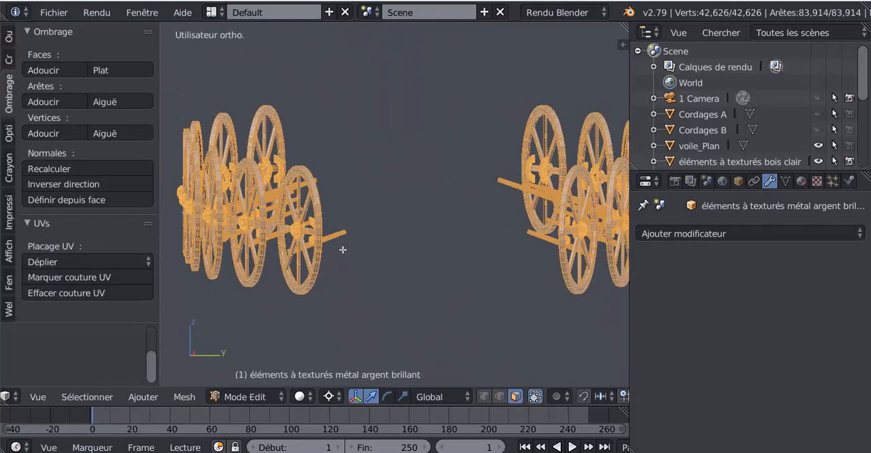
pyautogui.moveTo(343, 250); pyautogui.dragTo(528, 287, button='middle')
pyautogui.press('a')
pyautogui.moveTo(468, 289); pyautogui.dragTo(486, 286, button='middle')
pyautogui.scroll(7, 470, 274)
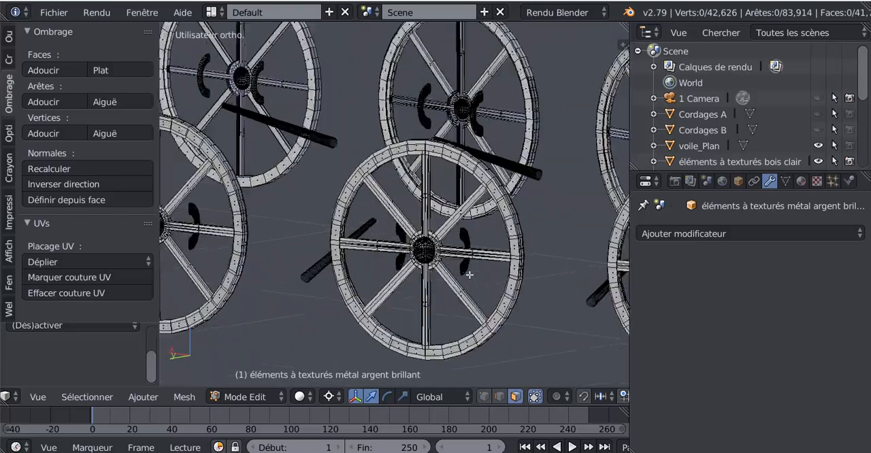
pyautogui.scroll(-8, 489, 211)
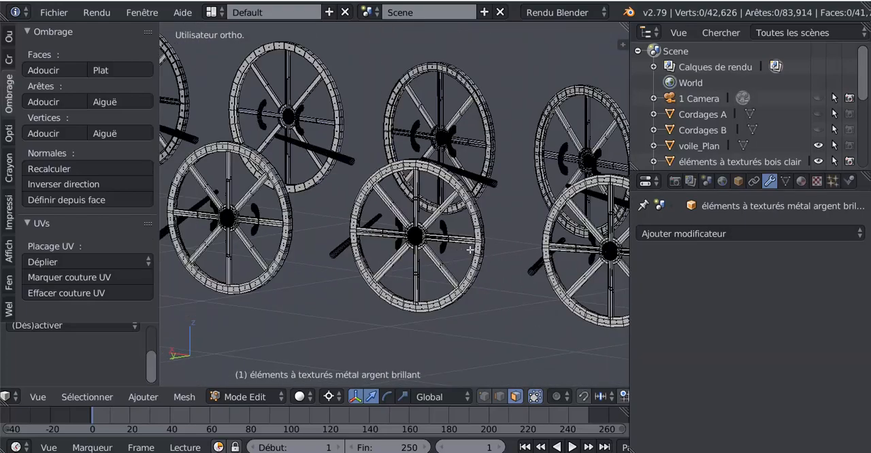
pyautogui.scroll(2, 471, 249)
pyautogui.press('Tab')
pyautogui.scroll(-1, 498, 232)
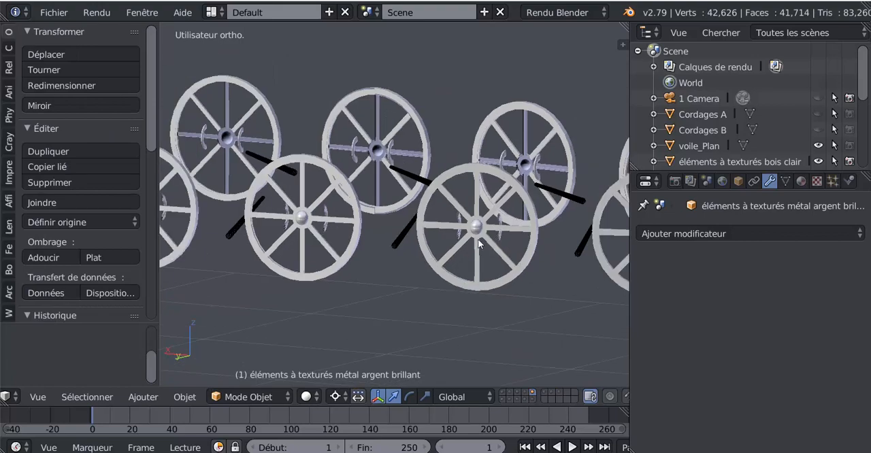
# Inspect the silver metal wheels' mesh topology in Edit Mode and their shading in Object Mode from several angles, near and far.
pyautogui.moveTo(478, 238); pyautogui.dragTo(441, 250, button='middle')
pyautogui.scroll(2, 441, 250)
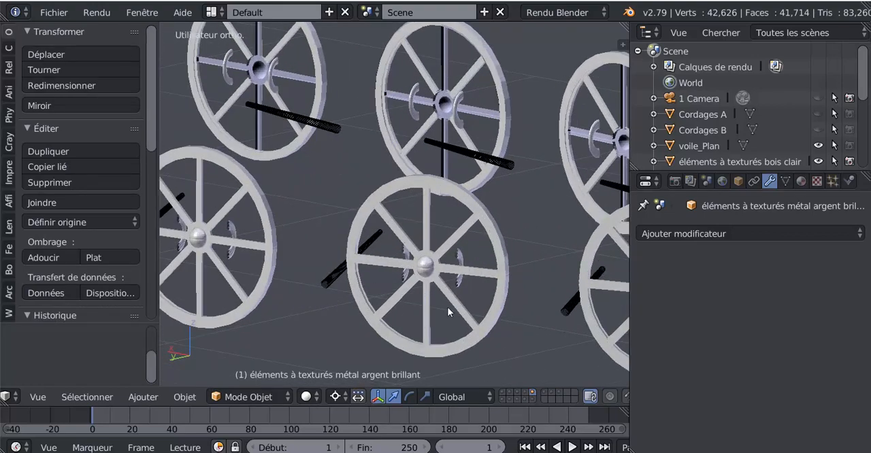
pyautogui.press('Tab')
pyautogui.scroll(2, 503, 208)
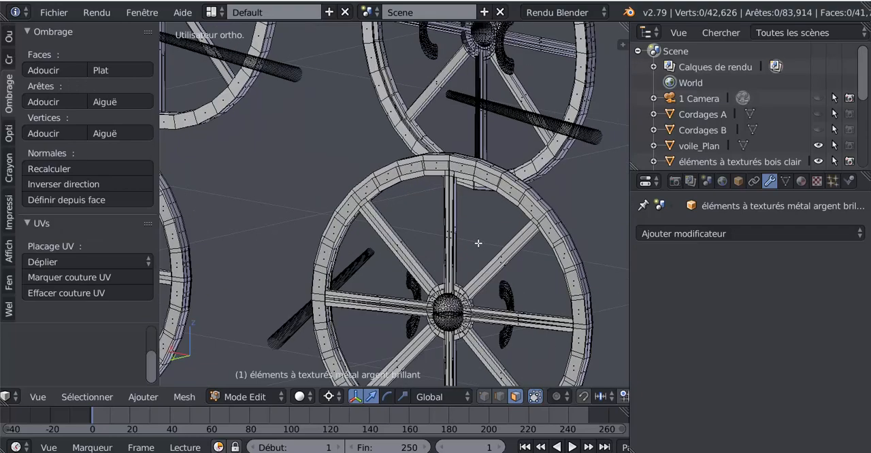
pyautogui.scroll(-8, 465, 222)
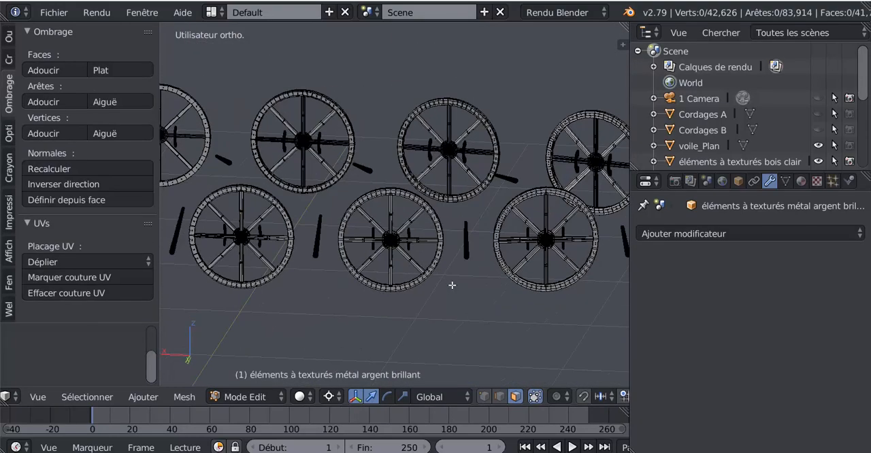
pyautogui.moveTo(401, 285); pyautogui.dragTo(397, 224, button='middle')
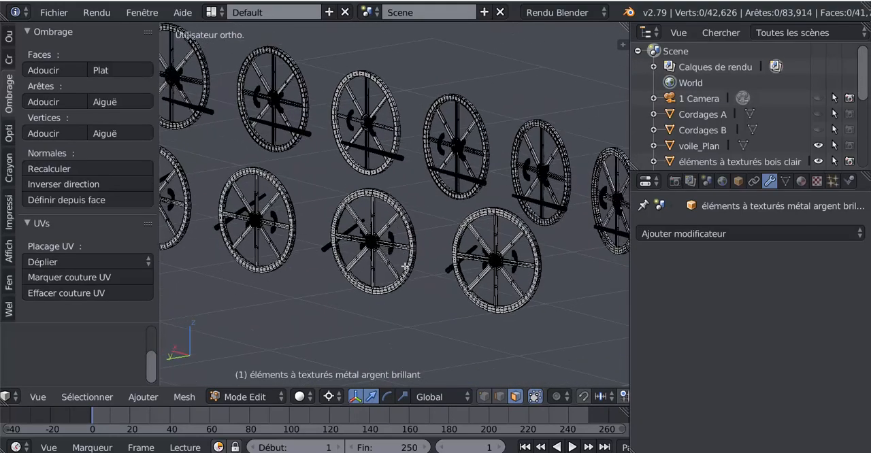
pyautogui.scroll(4, 405, 266)
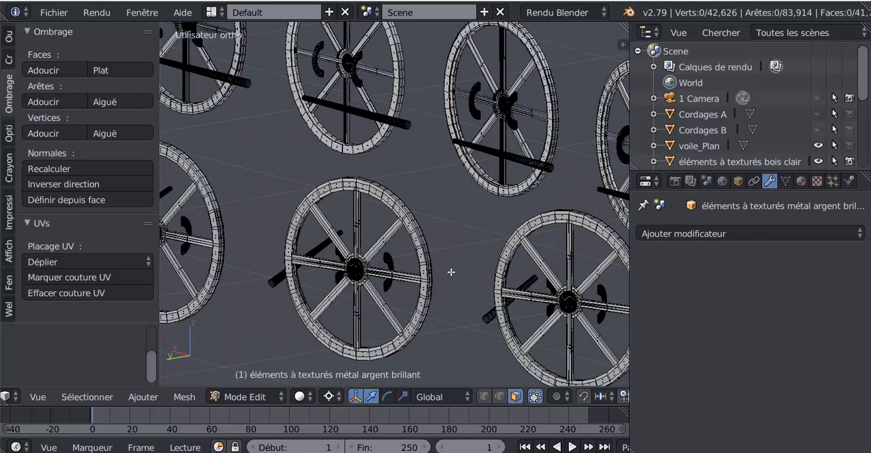
pyautogui.scroll(-2, 452, 272)
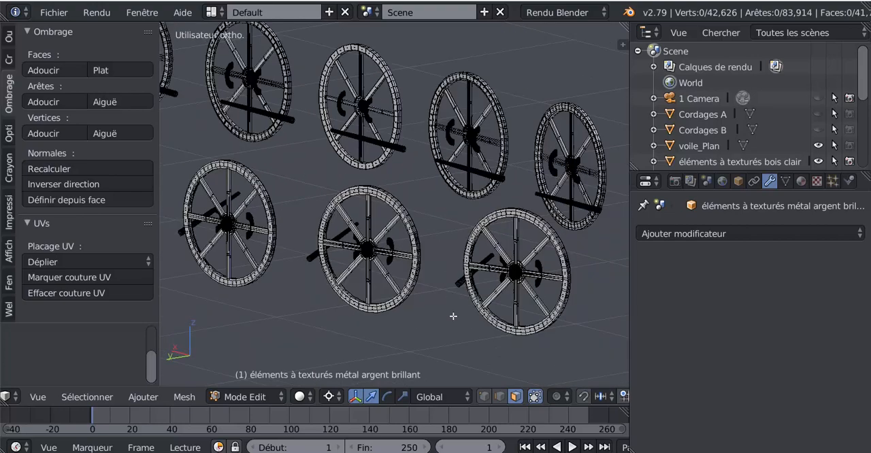
pyautogui.press('Tab')
pyautogui.scroll(-3, 391, 327)
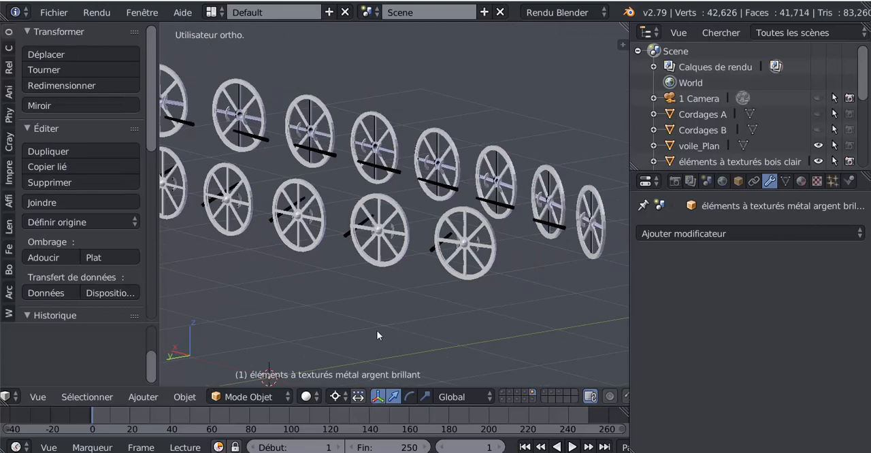
pyautogui.moveTo(376, 330); pyautogui.dragTo(552, 325, button='middle')
pyautogui.scroll(4, 551, 325)
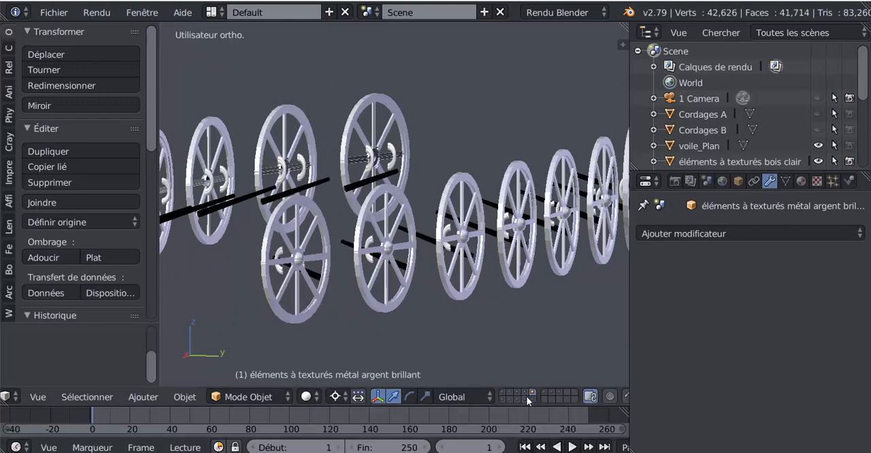
# Reveal the first layer alongside the silver wheels, and switch to that layer alone to isolate the round plank discs.
pyautogui.keyDown('shift'); pyautogui.click(502, 397); pyautogui.keyUp('shift')
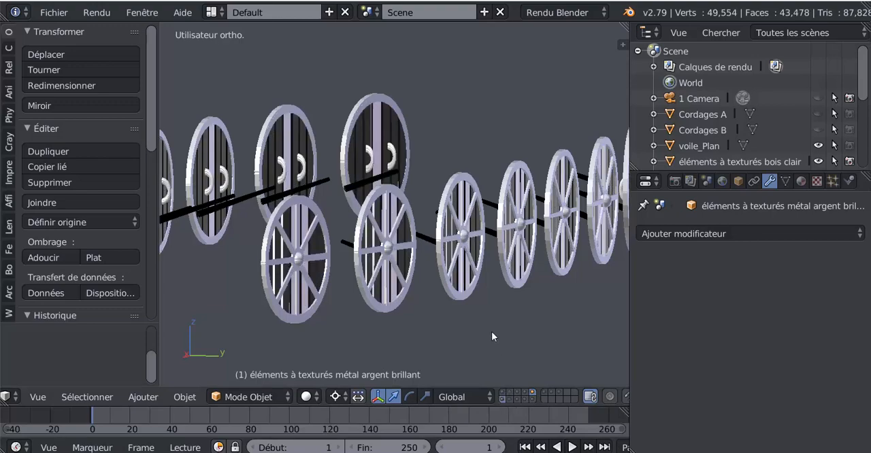
pyautogui.scroll(-3, 486, 320)
pyautogui.moveTo(487, 320); pyautogui.dragTo(406, 332, button='middle')
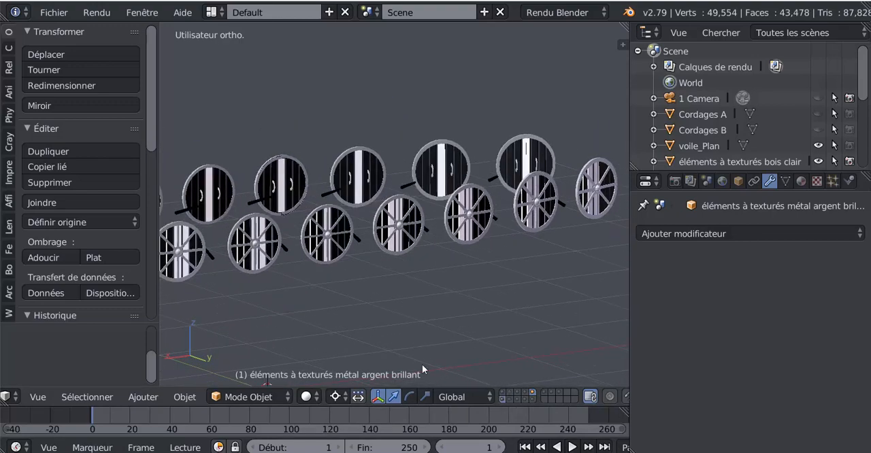
pyautogui.click(502, 398)
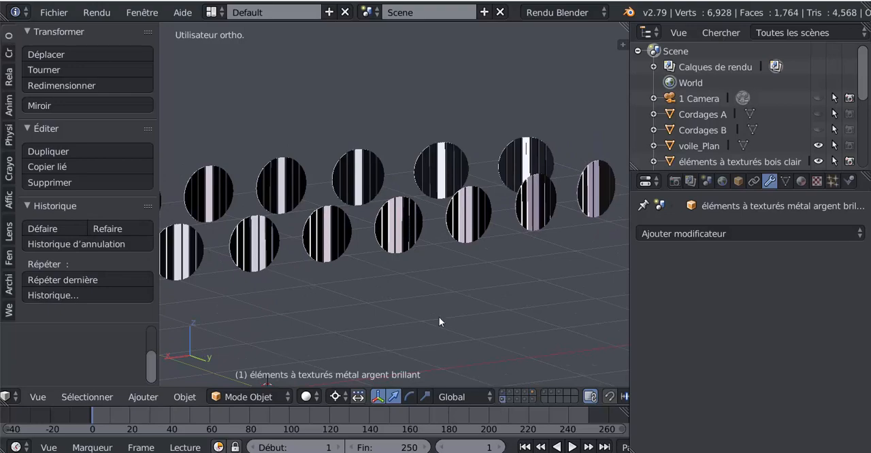
# Select the plank discs' mesh, éléments à texturés bois rouge, and enter and leave Edit Mode.
pyautogui.moveTo(439, 317); pyautogui.dragTo(345, 247, button='middle')
pyautogui.scroll(9, 439, 308)
pyautogui.scroll(-3, 468, 305)
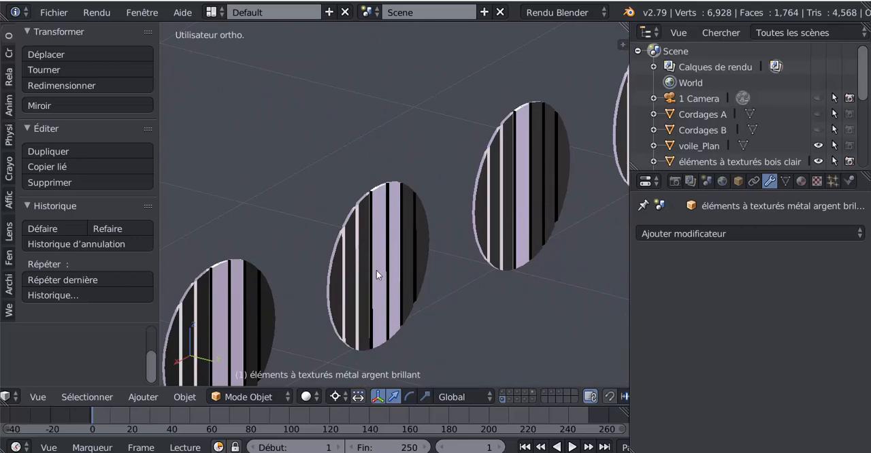
pyautogui.rightClick(418, 275)
pyautogui.press('Tab')
pyautogui.press('Tab')
# Examine the plank edges and shading of the round discs up close and across both rows.
pyautogui.moveTo(426, 278); pyautogui.dragTo(416, 158, button='middle')
pyautogui.scroll(8, 422, 230)
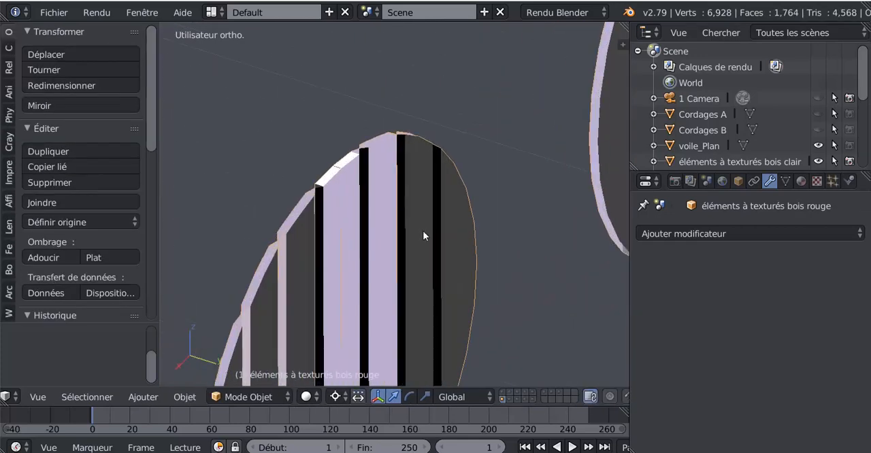
pyautogui.scroll(5, 426, 230)
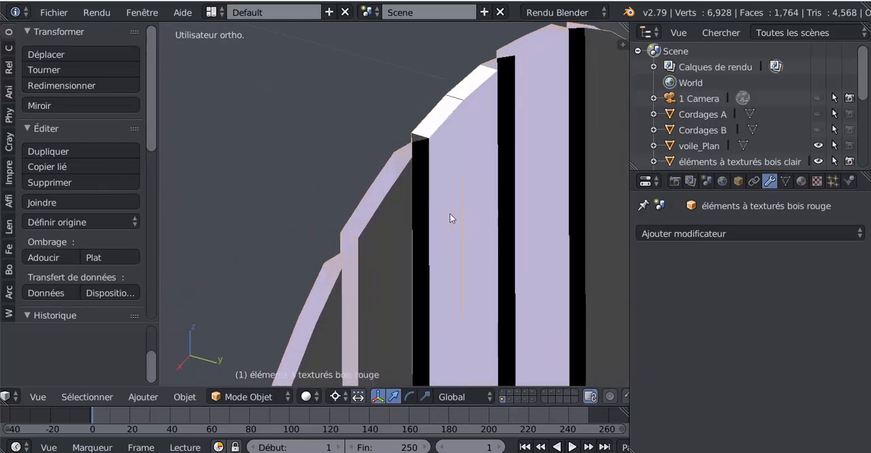
pyautogui.scroll(2, 426, 243)
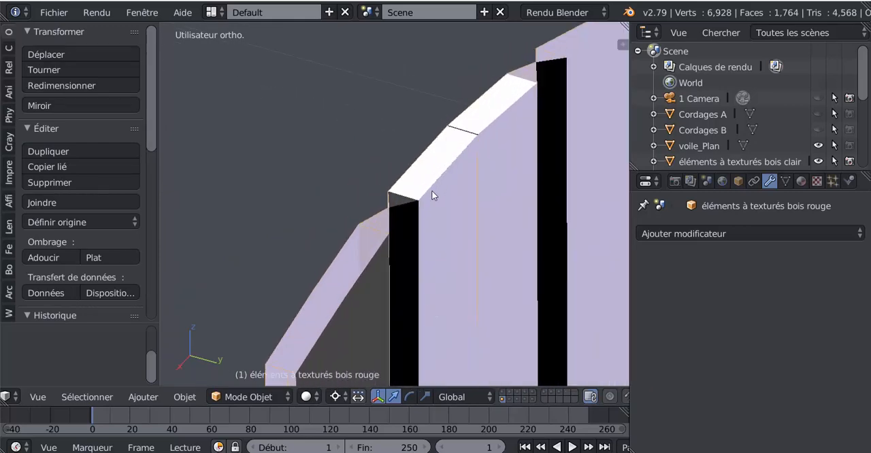
pyautogui.scroll(-4, 428, 259)
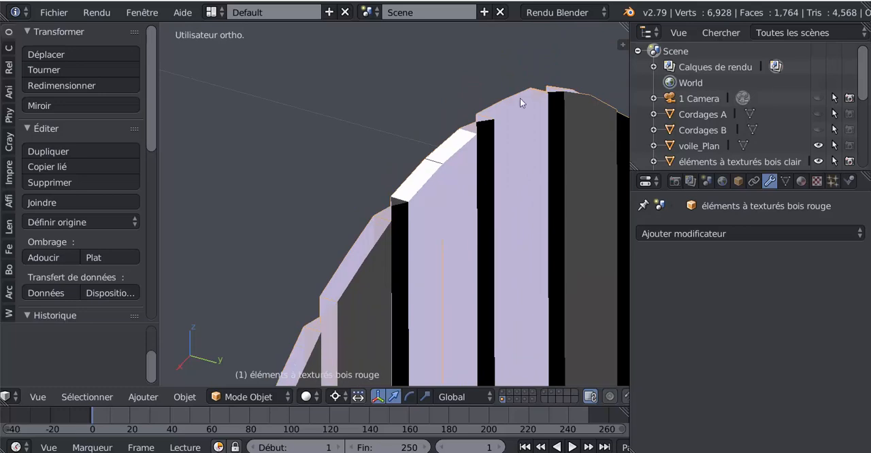
pyautogui.scroll(-3, 394, 255)
pyautogui.moveTo(464, 285); pyautogui.dragTo(470, 287, button='middle')
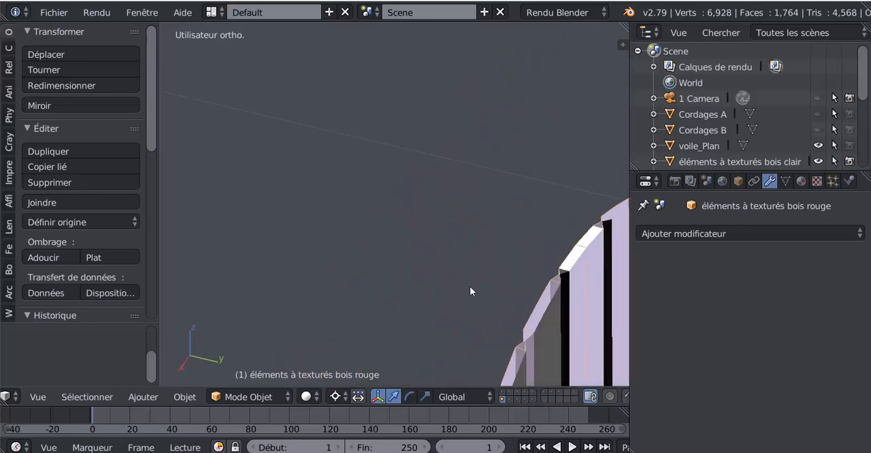
pyautogui.keyDown('shift'); pyautogui.moveTo(536, 284); pyautogui.dragTo(399, 250, button='middle'); pyautogui.keyUp('shift')
pyautogui.scroll(-2, 399, 250)
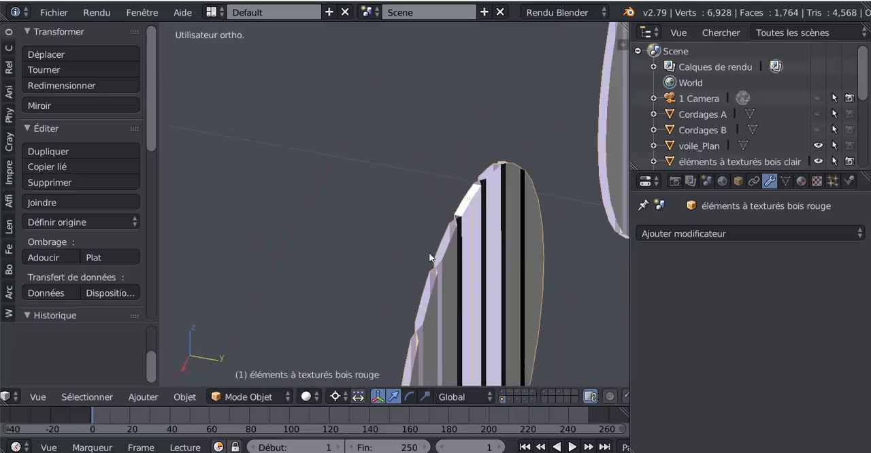
pyautogui.keyDown('shift'); pyautogui.moveTo(475, 269); pyautogui.dragTo(265, 211, button='middle'); pyautogui.keyUp('shift')
pyautogui.scroll(-1, 265, 211)
pyautogui.moveTo(322, 229)
pyautogui.mouseDown(button='middle')
pyautogui.moveTo(378, 238)
pyautogui.moveTo(325, 229)
pyautogui.mouseUp(button='middle')
pyautogui.scroll(-8, 325, 229)
pyautogui.keyDown('shift'); pyautogui.moveTo(373, 246); pyautogui.dragTo(452, 298, button='middle'); pyautogui.keyUp('shift')
pyautogui.scroll(-3, 454, 294)
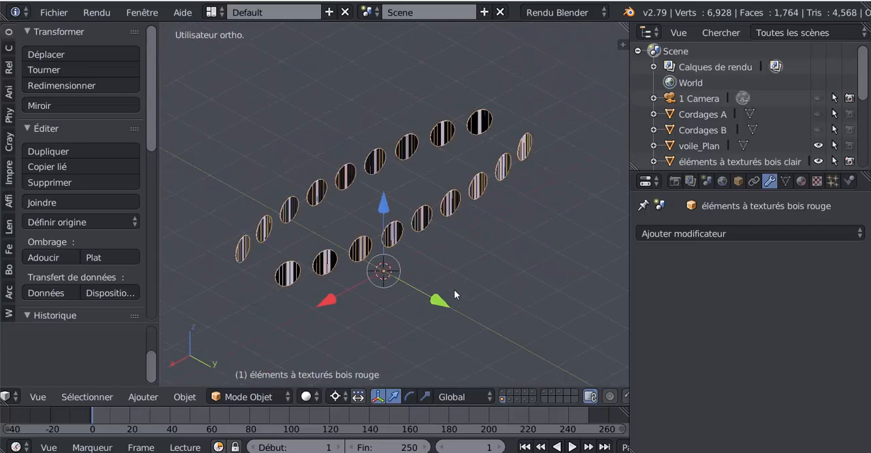
pyautogui.hotkey('ctrl', 'space')
pyautogui.hotkey('ctrl', 'space')
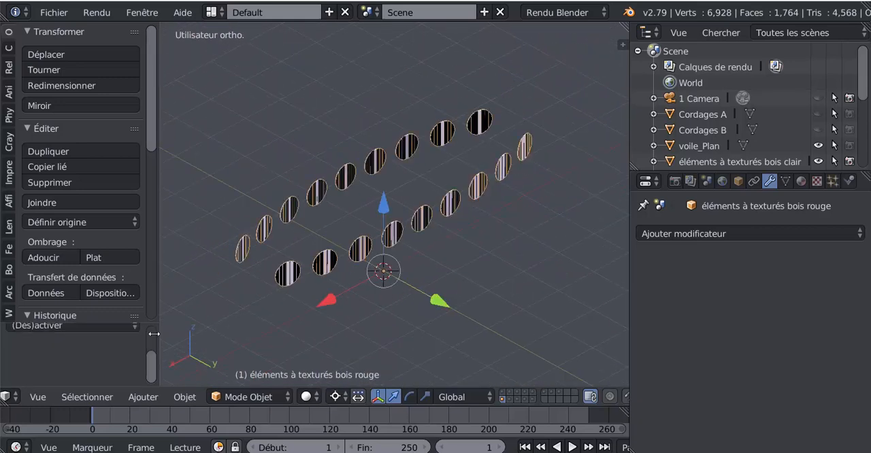
pyautogui.moveTo(146, 146); pyautogui.dragTo(164, 169)
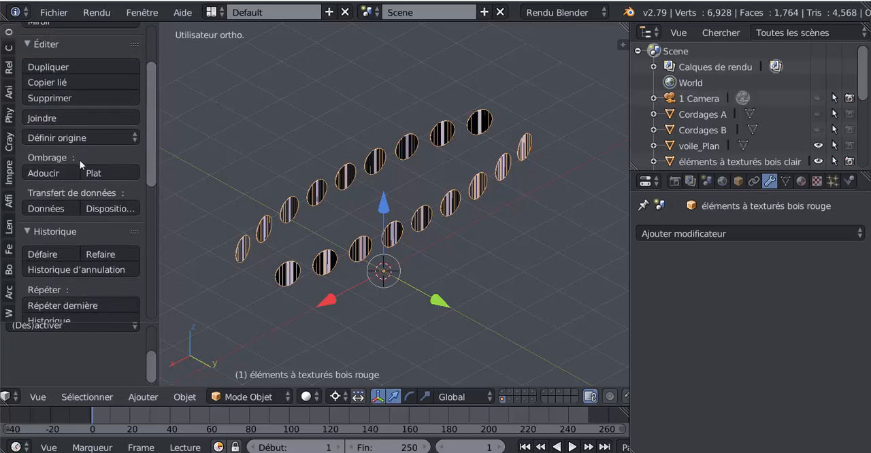
pyautogui.scroll(3, 71, 152)
pyautogui.scroll(-4, 72, 152)
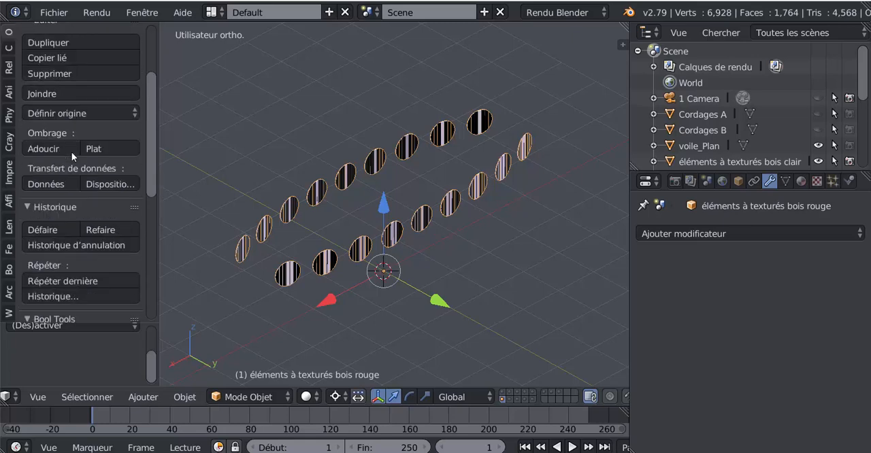
pyautogui.scroll(-4, 71, 152)
pyautogui.scroll(9, 29, 83)
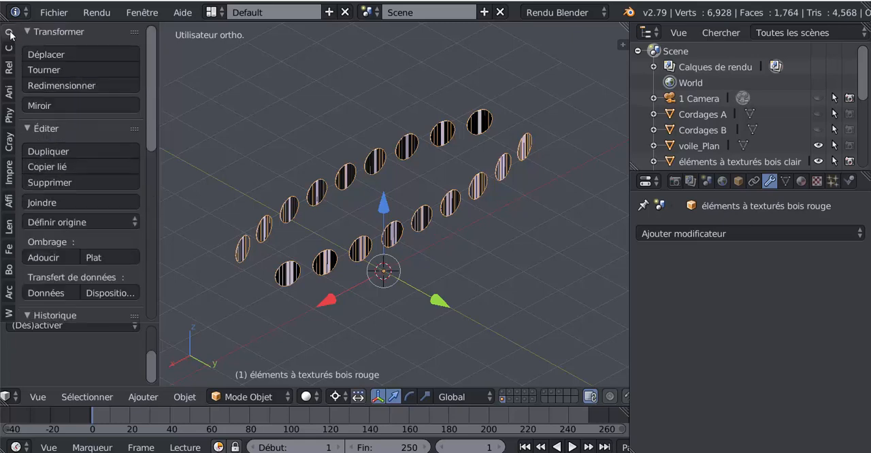
pyautogui.moveTo(153, 128); pyautogui.dragTo(147, 196)
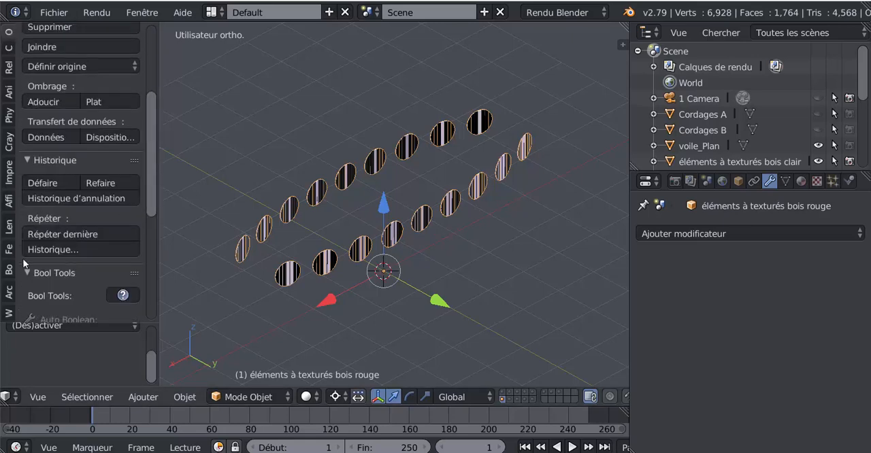
pyautogui.scroll(1, 43, 189)
pyautogui.scroll(-8, 52, 235)
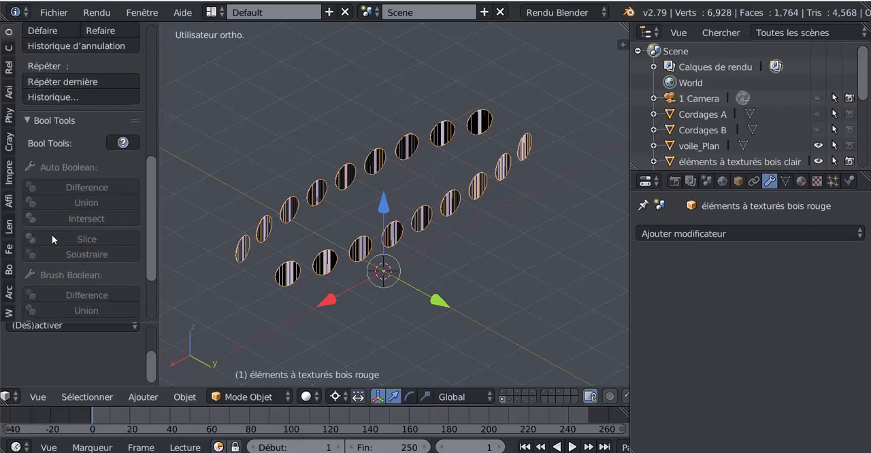
pyautogui.scroll(4, 52, 235)
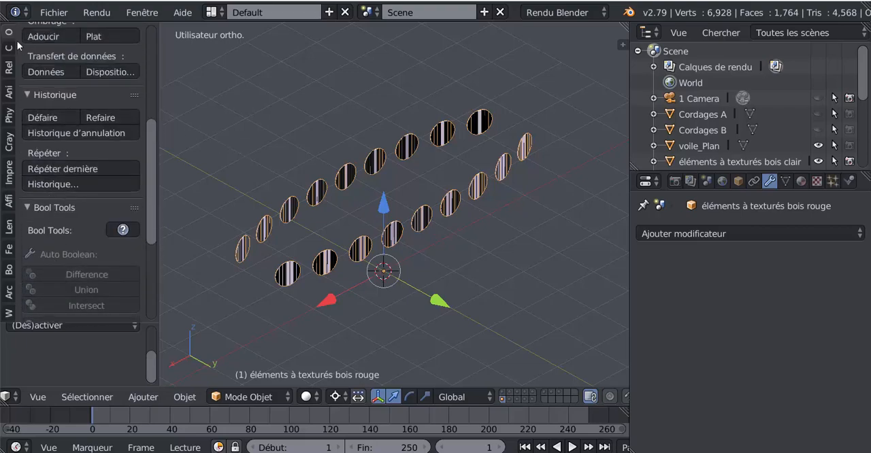
# Remove duplicate vertices from the whole red wood mesh in Edit Mode and check the discs' shading in Object Mode.
pyautogui.press('Tab')
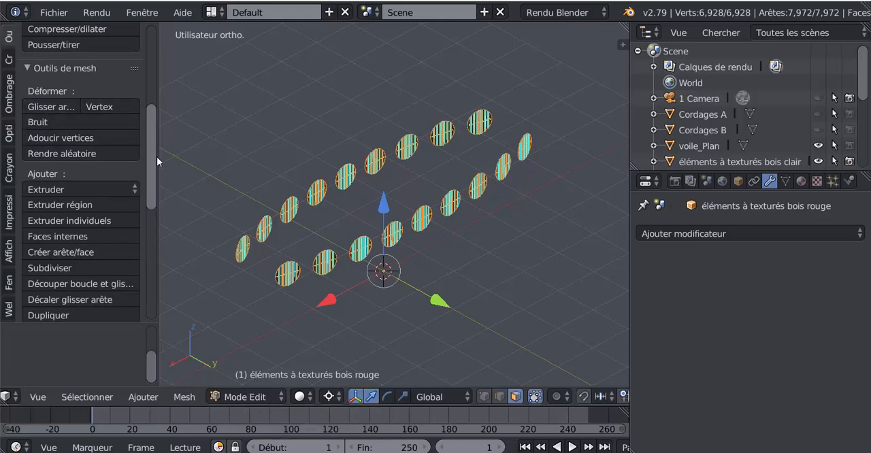
pyautogui.scroll(2, 156, 155)
pyautogui.scroll(-1, 157, 152)
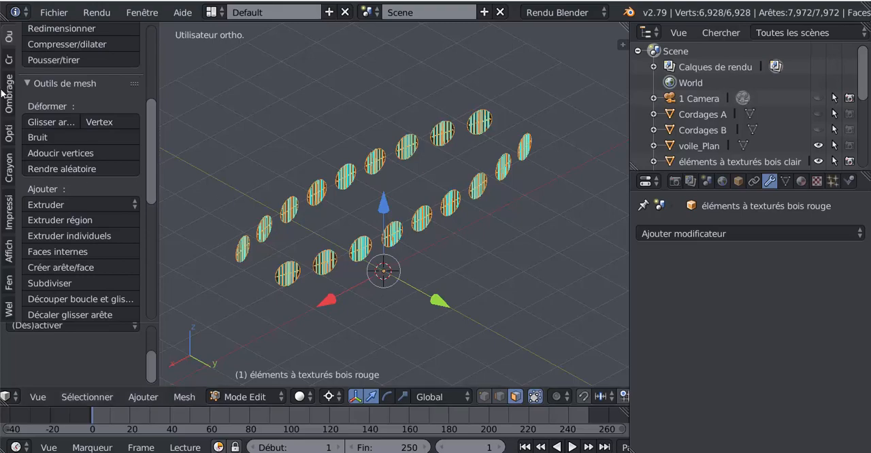
pyautogui.scroll(8, 10, 44)
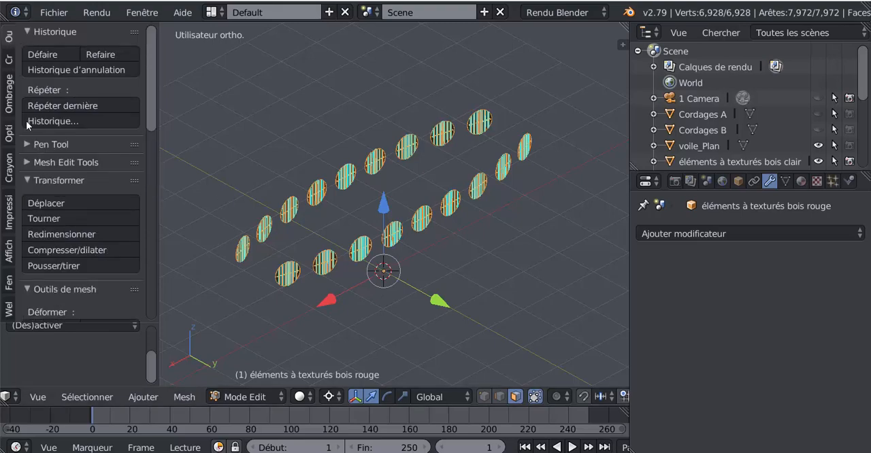
pyautogui.scroll(-10, 91, 233)
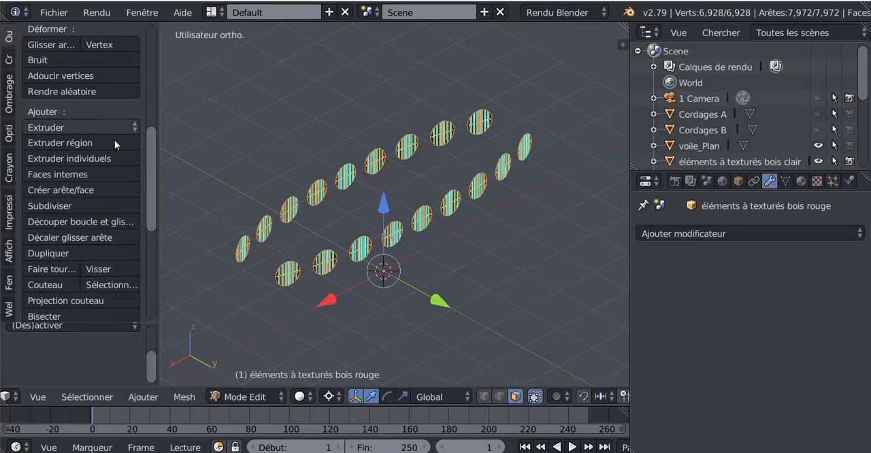
pyautogui.scroll(-3, 139, 215)
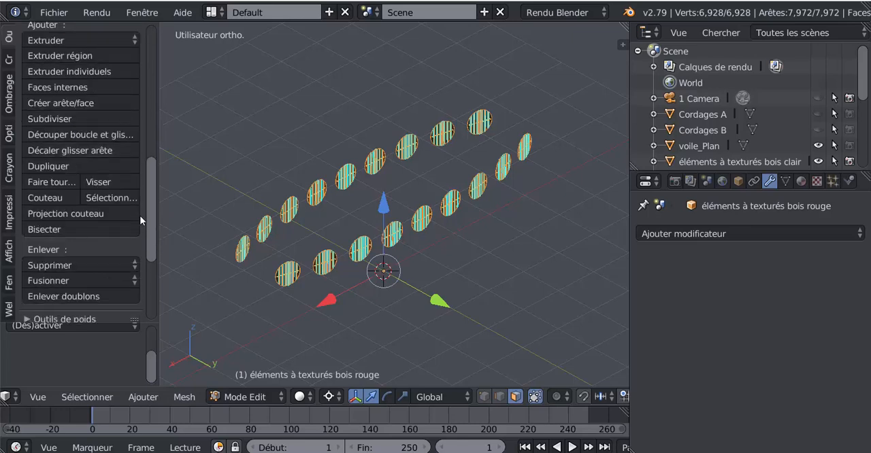
pyautogui.click(64, 292)
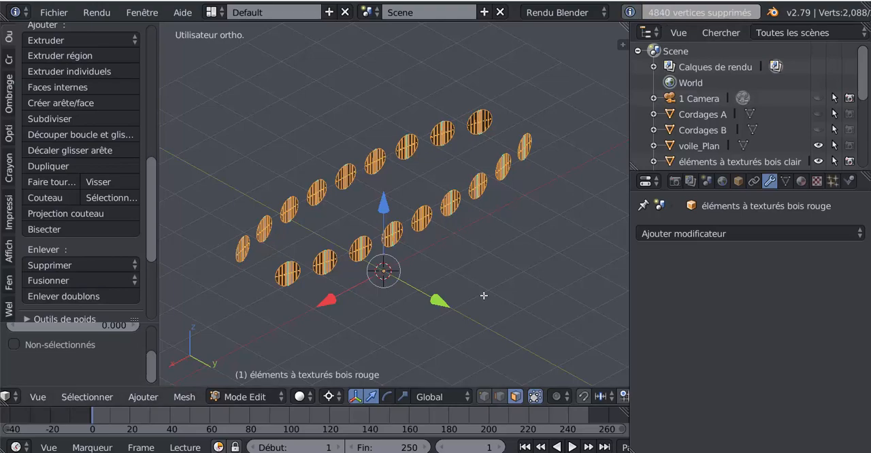
pyautogui.scroll(6, 483, 294)
pyautogui.moveTo(469, 289); pyautogui.dragTo(466, 273, button='middle')
pyautogui.press('Tab')
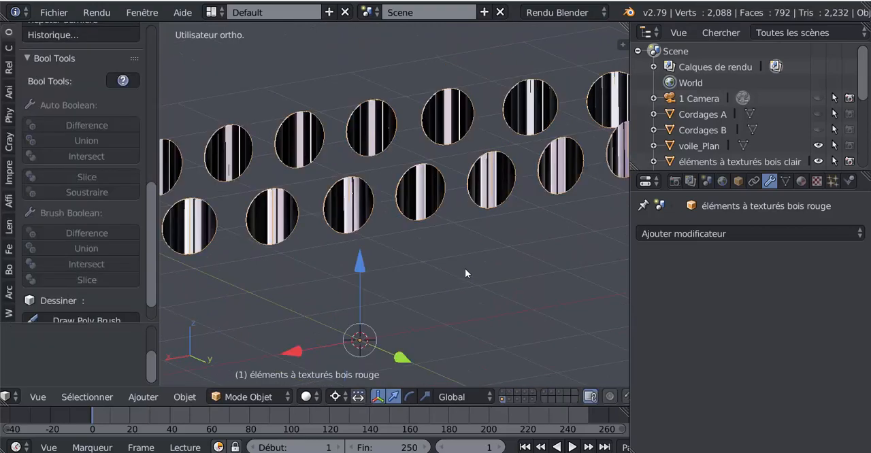
pyautogui.scroll(-3, 449, 272)
pyautogui.moveTo(429, 278); pyautogui.dragTo(477, 288, button='middle')
# Recalculate the normals of the entire red wood disc mesh in Edit Mode.
pyautogui.press('Tab')
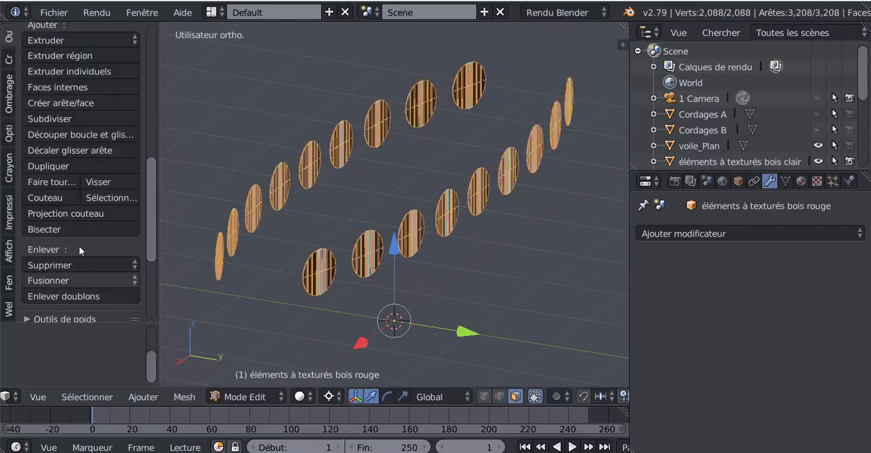
pyautogui.moveTo(155, 202); pyautogui.dragTo(152, 180)
pyautogui.moveTo(151, 157); pyautogui.dragTo(150, 141)
pyautogui.click(9, 95)
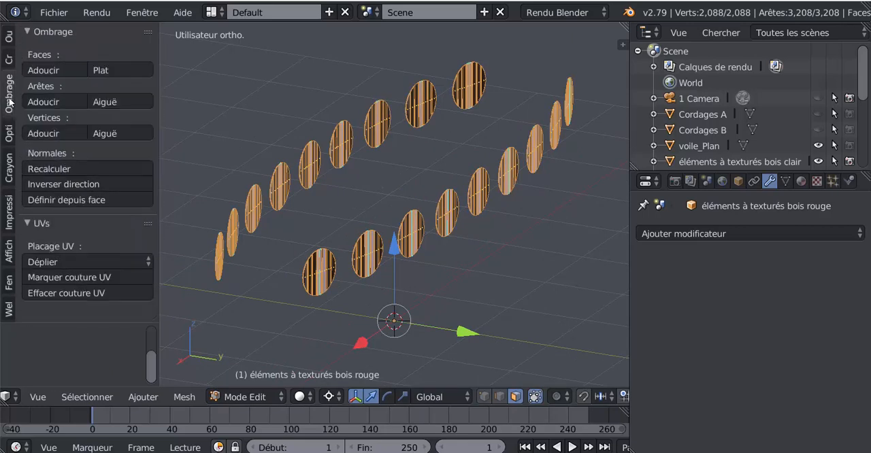
pyautogui.click(55, 172)
# Examine the shading of both disc rows in Object Mode for faces with inverted normals.
pyautogui.moveTo(259, 263)
pyautogui.mouseDown(button='middle')
pyautogui.moveTo(411, 268)
pyautogui.moveTo(262, 270)
pyautogui.mouseUp(button='middle')
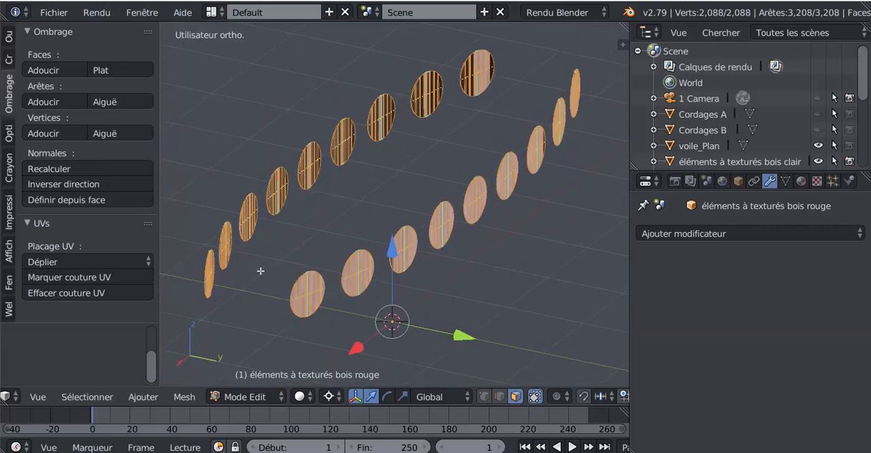
pyautogui.press('Tab')
pyautogui.moveTo(340, 252); pyautogui.dragTo(512, 243, button='middle')
pyautogui.scroll(-3, 322, 145)
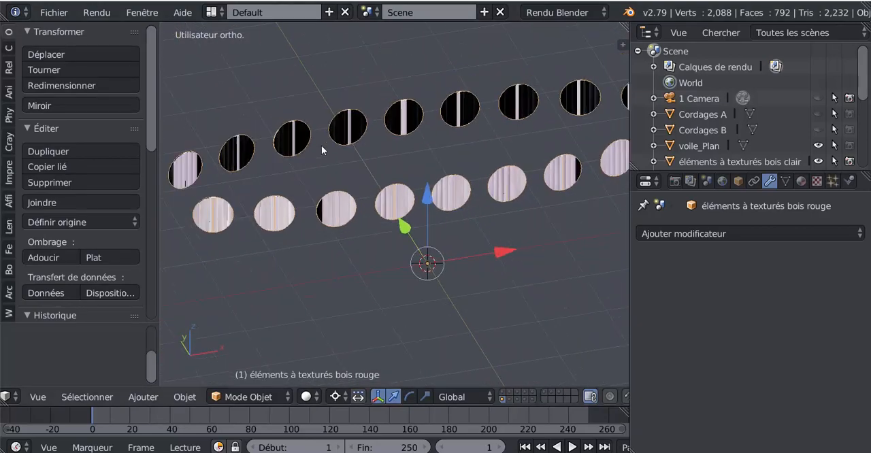
pyautogui.keyDown('shift'); pyautogui.moveTo(265, 172); pyautogui.dragTo(331, 152, button='middle'); pyautogui.keyUp('shift')
pyautogui.scroll(6, 332, 153)
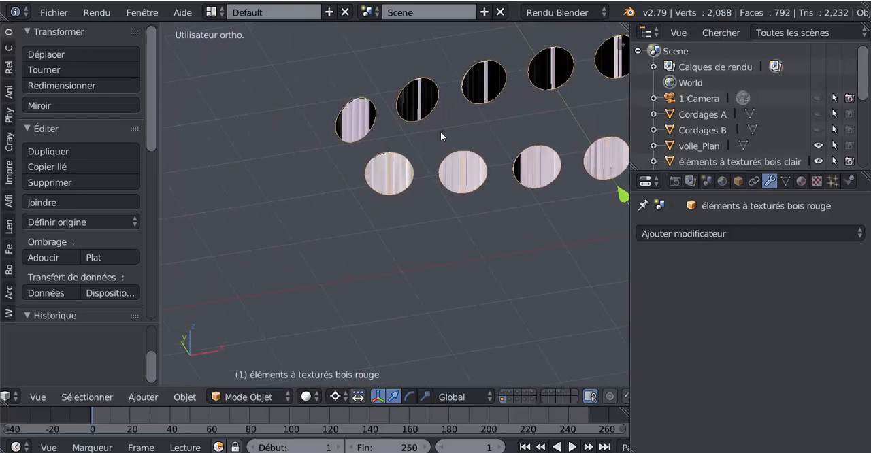
pyautogui.keyDown('shift'); pyautogui.moveTo(372, 111); pyautogui.dragTo(419, 183, button='middle'); pyautogui.keyUp('shift')
pyautogui.scroll(3, 341, 146)
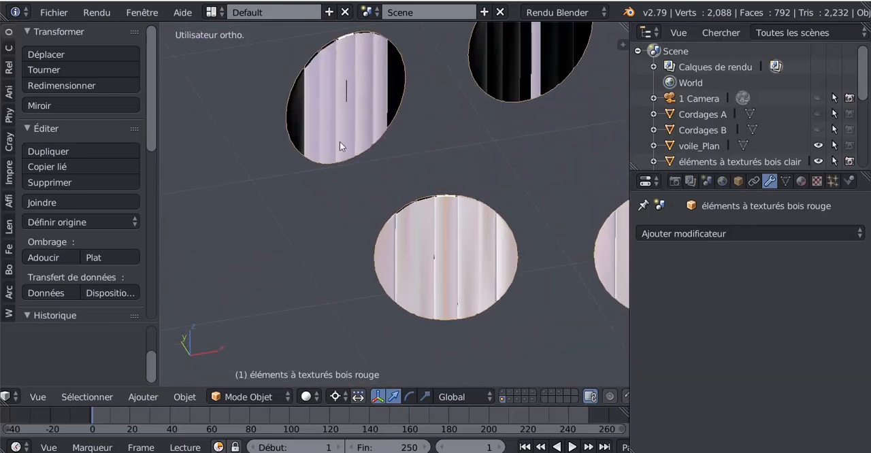
# In Edit Mode, select the black end planks of the upper row's first disc and the black planks of the second disc.
pyautogui.press('Tab')
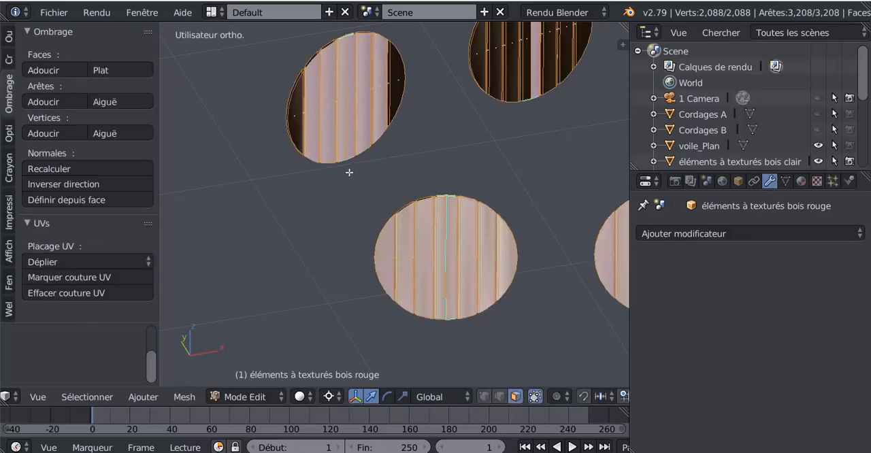
pyautogui.rightClick(296, 117)
pyautogui.keyDown('shift'); pyautogui.rightClick(399, 87); pyautogui.keyUp('shift')
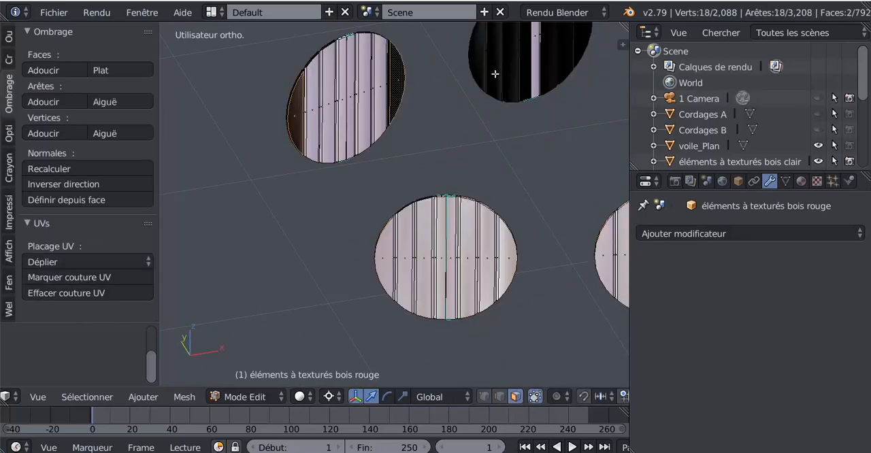
pyautogui.keyDown('shift'); pyautogui.moveTo(440, 122); pyautogui.dragTo(346, 179, button='middle'); pyautogui.keyUp('shift')
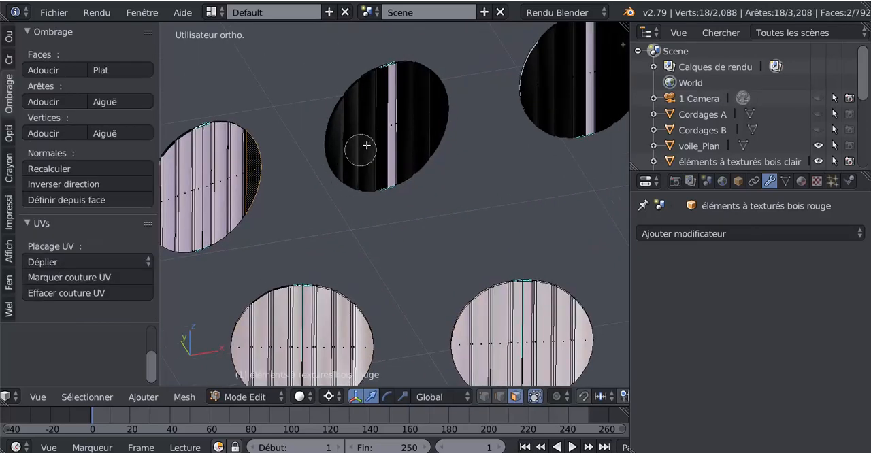
pyautogui.moveTo(367, 137)
pyautogui.mouseDown()
pyautogui.moveTo(352, 138)
pyautogui.moveTo(414, 125)
pyautogui.mouseUp()
# Add the black planks on both sides of the upper row's third disc to the selection with circle select.
pyautogui.keyDown('shift'); pyautogui.moveTo(490, 156); pyautogui.dragTo(411, 161, button='middle'); pyautogui.keyUp('shift')
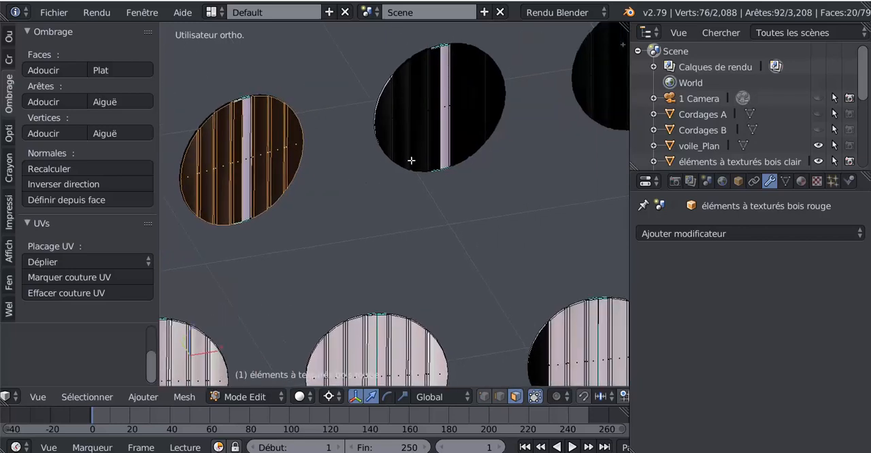
pyautogui.press('c')
pyautogui.moveTo(422, 113); pyautogui.dragTo(402, 123)
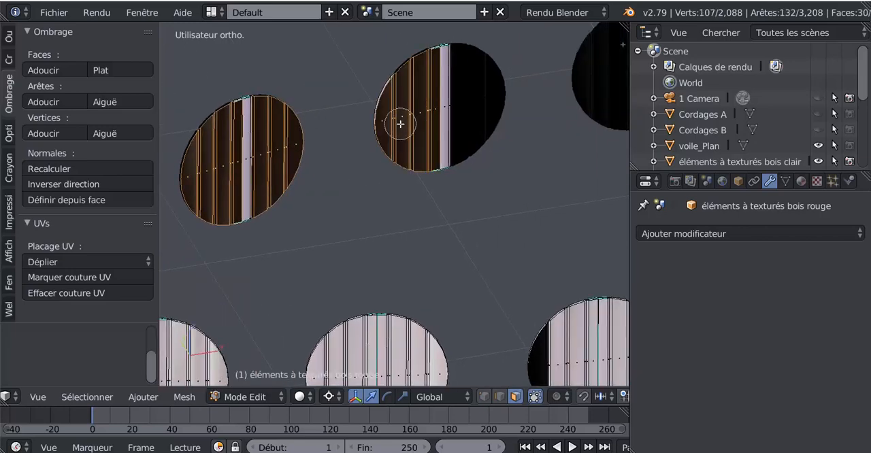
pyautogui.moveTo(482, 101); pyautogui.dragTo(479, 97)
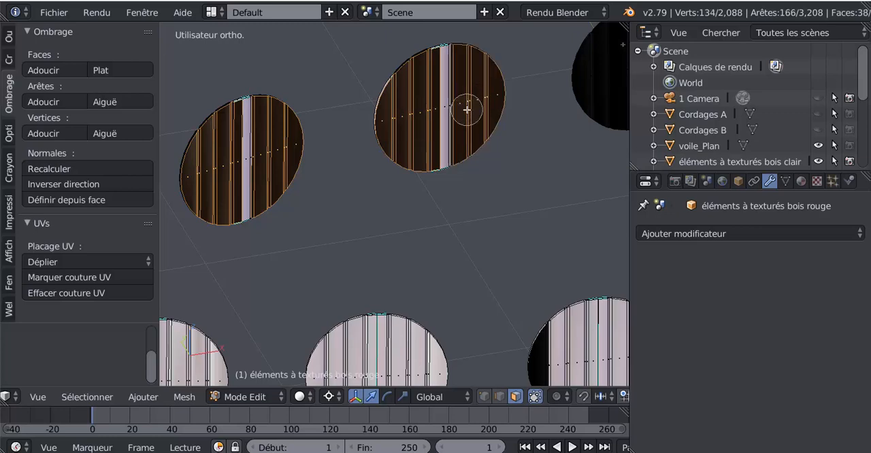
# Extend the face selection to the black planks on both sides of the fourth disc in the upper row.
pyautogui.scroll(-2, 470, 108)
pyautogui.keyDown('shift'); pyautogui.moveTo(521, 121); pyautogui.dragTo(376, 141, button='middle'); pyautogui.keyUp('shift')
pyautogui.scroll(3, 394, 137)
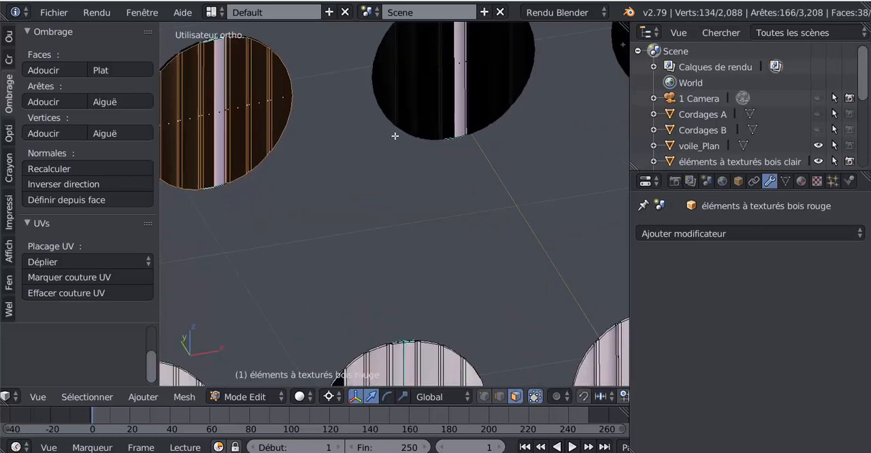
pyautogui.press('c')
pyautogui.moveTo(431, 84); pyautogui.dragTo(396, 83)
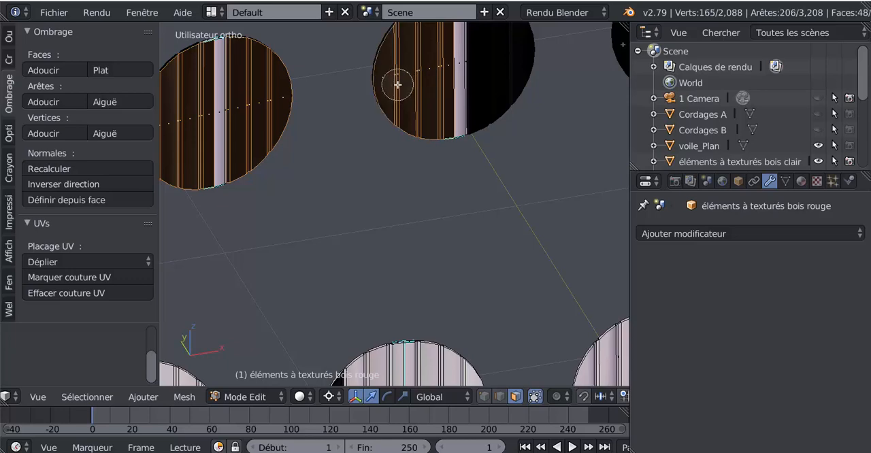
pyautogui.moveTo(496, 75)
pyautogui.mouseDown()
pyautogui.moveTo(486, 68)
pyautogui.moveTo(499, 62)
pyautogui.mouseUp()
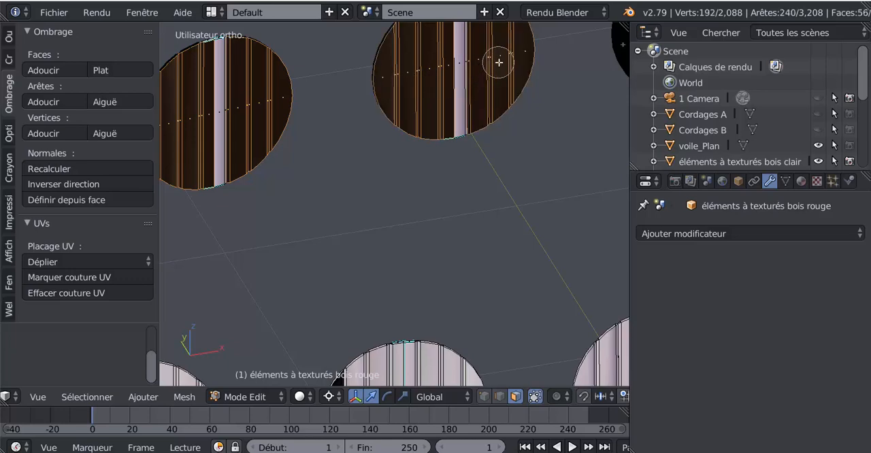
# Add the black planks flanking the light centre strip of the fifth disc to the face selection.
pyautogui.moveTo(506, 67); pyautogui.dragTo(347, 234, button='middle')
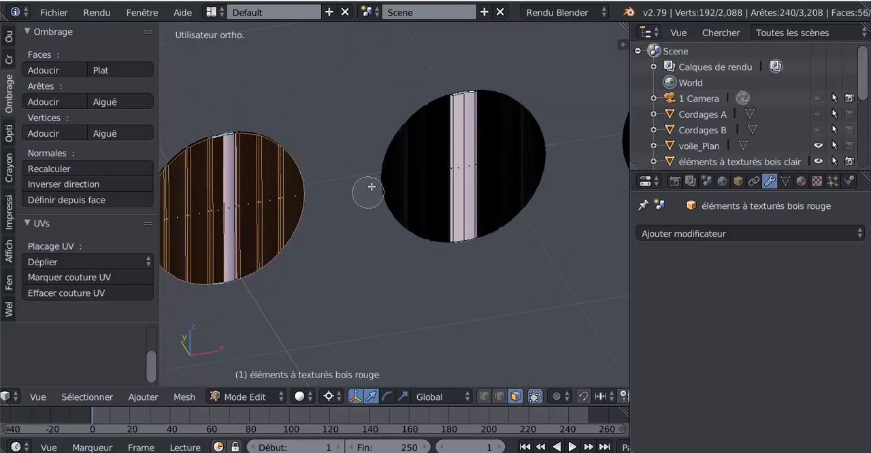
pyautogui.moveTo(424, 171); pyautogui.dragTo(406, 179)
pyautogui.moveTo(517, 157); pyautogui.dragTo(507, 155)
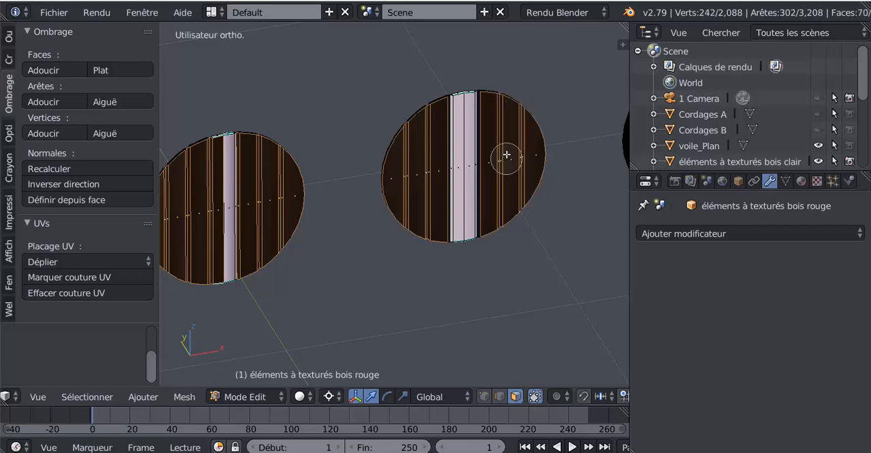
# Add all the black planks of the sixth disc, including its outermost one, to the selection.
pyautogui.scroll(1, 496, 165)
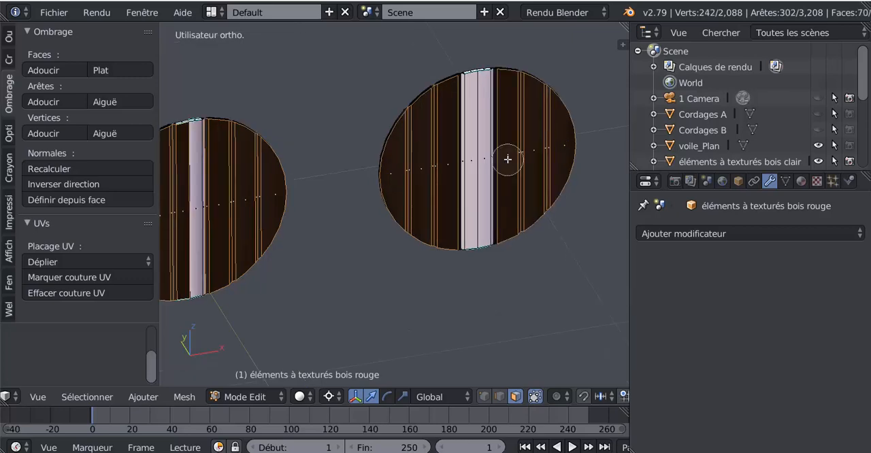
pyautogui.moveTo(511, 156); pyautogui.dragTo(469, 173, button='middle')
pyautogui.moveTo(502, 173)
pyautogui.mouseDown()
pyautogui.moveTo(496, 162)
pyautogui.moveTo(467, 170)
pyautogui.mouseUp()
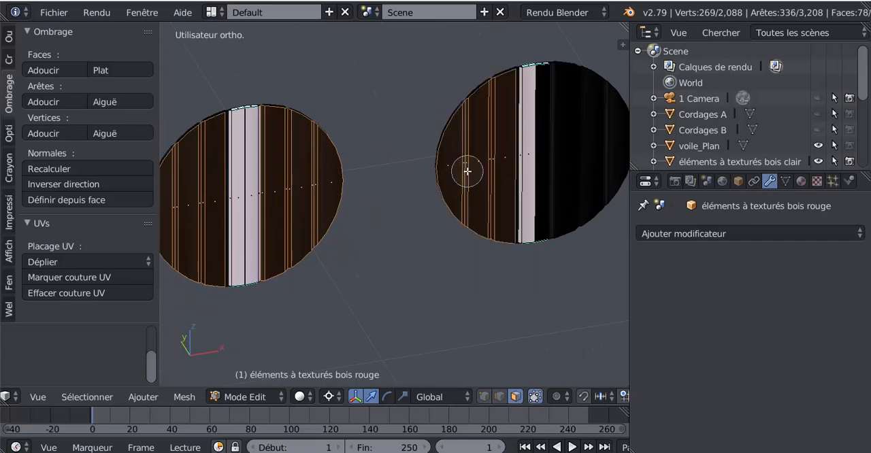
pyautogui.moveTo(578, 149); pyautogui.dragTo(558, 156)
pyautogui.click(580, 146)
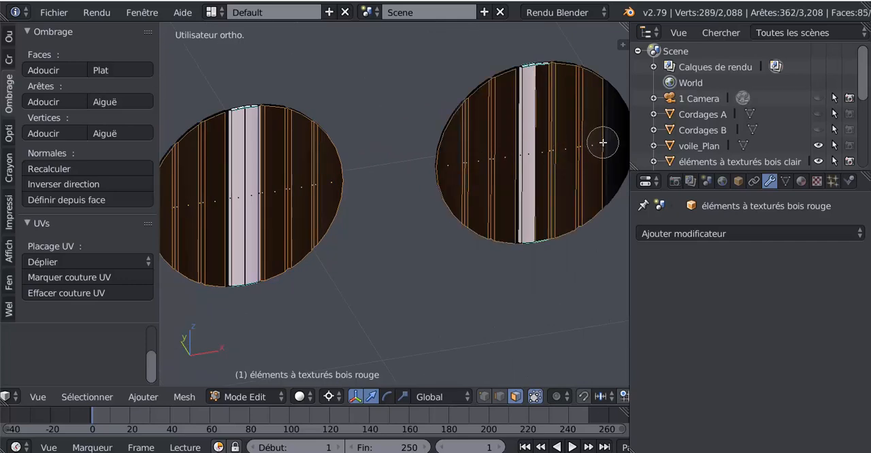
pyautogui.click(603, 142)
pyautogui.rightClick(599, 145)
# Circle-select the black planks of the seventh disc, keeping the previously selected faces.
pyautogui.scroll(-2, 597, 145)
pyautogui.keyDown('shift'); pyautogui.moveTo(471, 170); pyautogui.dragTo(370, 181, button='middle'); pyautogui.keyUp('shift')
pyautogui.scroll(3, 508, 171)
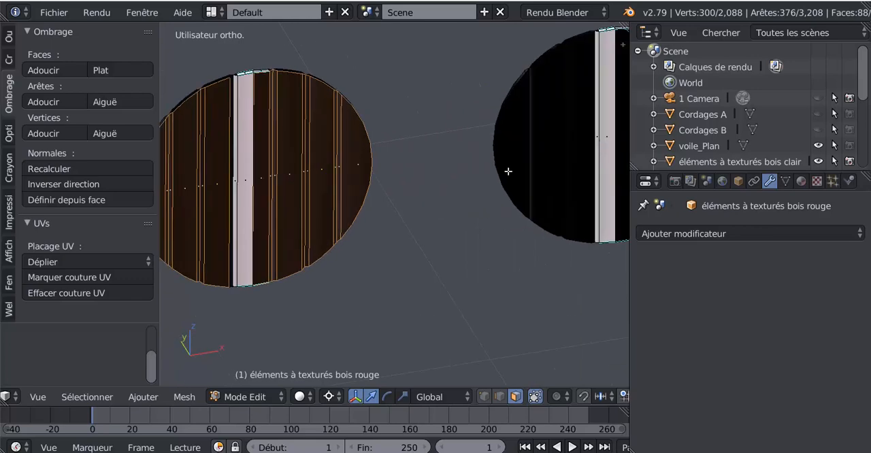
pyautogui.scroll(-2, 511, 171)
pyautogui.press('c')
pyautogui.moveTo(509, 160)
pyautogui.mouseDown()
pyautogui.moveTo(492, 167)
pyautogui.moveTo(569, 161)
pyautogui.moveTo(593, 146)
pyautogui.moveTo(596, 156)
pyautogui.mouseUp()
pyautogui.rightClick(595, 156)
# Add the inverted planks on both sides of the eighth disc's light strip to the selection.
pyautogui.scroll(-2, 591, 157)
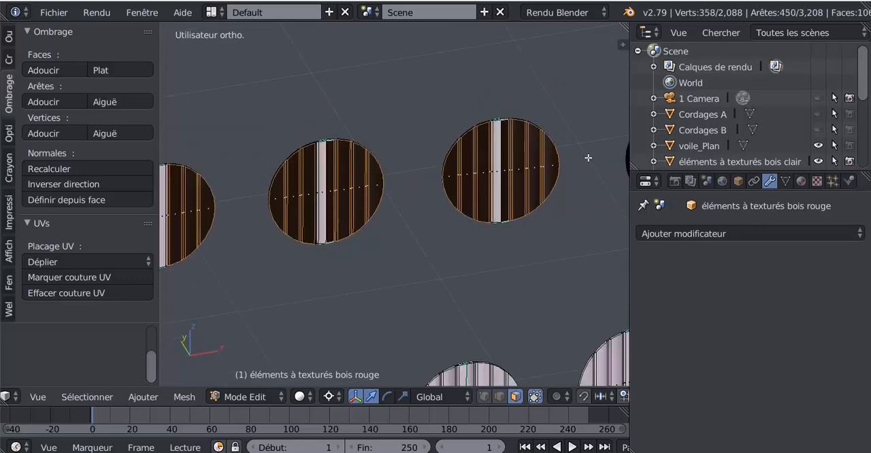
pyautogui.keyDown('shift'); pyautogui.moveTo(546, 163); pyautogui.dragTo(292, 168, button='middle'); pyautogui.keyUp('shift')
pyautogui.scroll(3, 441, 171)
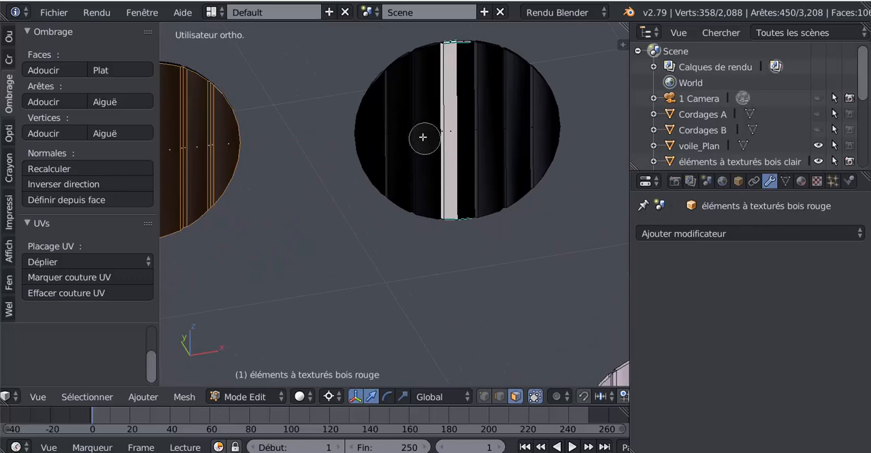
pyautogui.moveTo(421, 136); pyautogui.dragTo(387, 142)
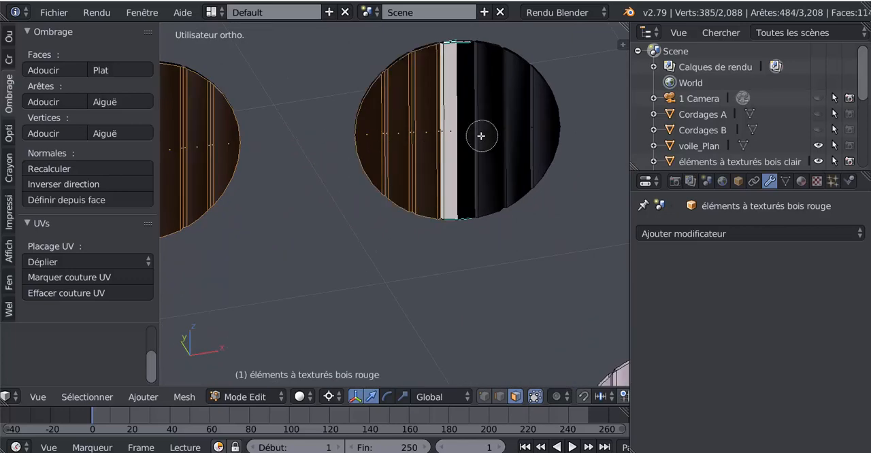
pyautogui.moveTo(481, 136); pyautogui.dragTo(528, 132)
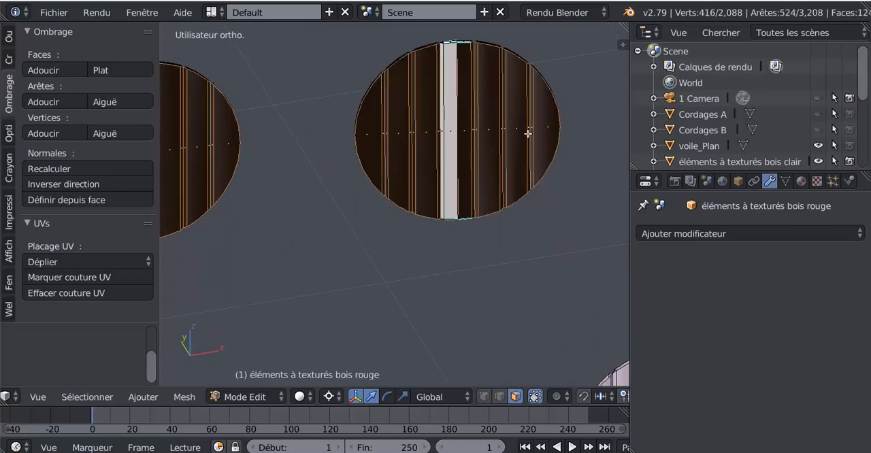
# Add the two dark end planks of the row's last disc and their thin dark edge faces to the selection.
pyautogui.scroll(-2, 477, 142)
pyautogui.scroll(3, 408, 154)
pyautogui.click(447, 149)
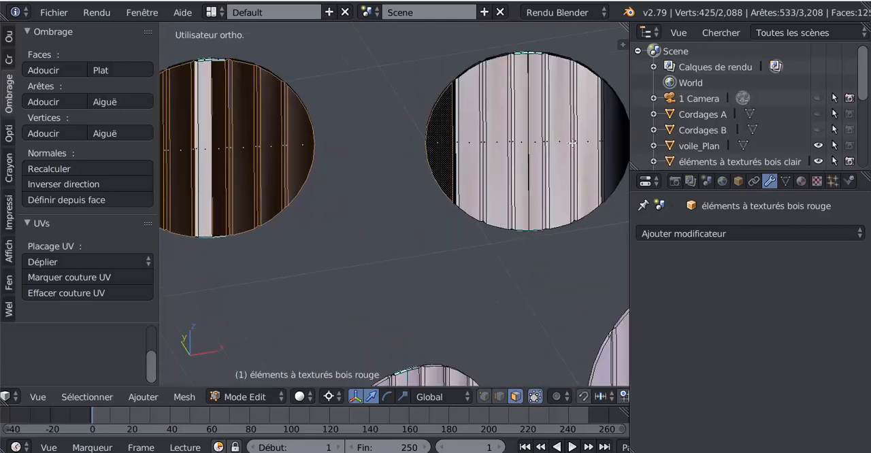
pyautogui.click(608, 145)
pyautogui.scroll(2, 458, 154)
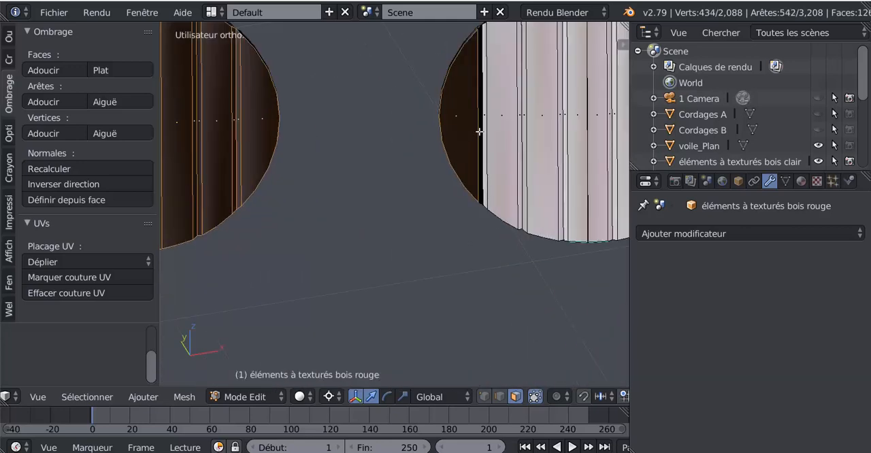
pyautogui.keyDown('shift'); pyautogui.scroll(-2, 437, 166); pyautogui.keyUp('shift')
pyautogui.keyDown('shift'); pyautogui.moveTo(610, 113); pyautogui.dragTo(400, 205, button='middle'); pyautogui.keyUp('shift')
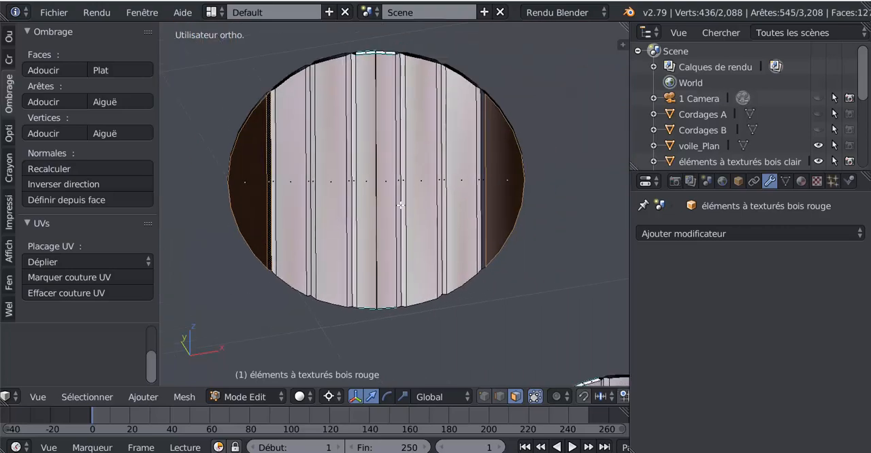
pyautogui.scroll(-6, 482, 177)
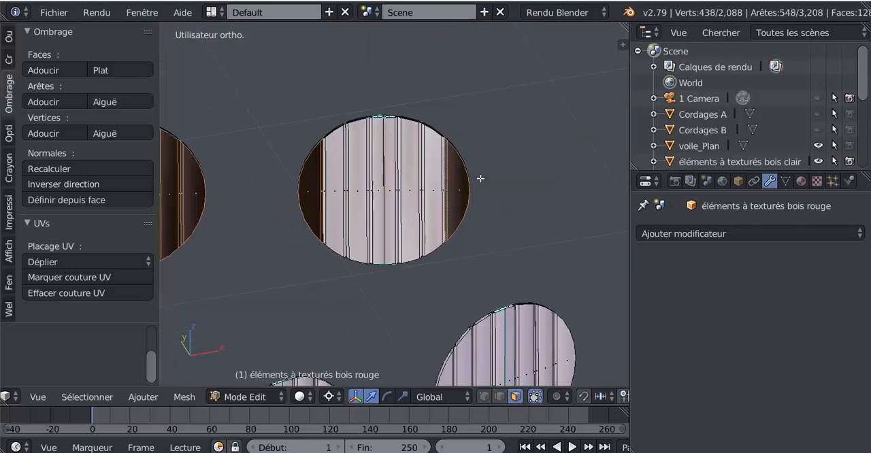
# From the opposite side of the model, add the black end plank and black half of the upper row's first disc to the selection.
pyautogui.moveTo(424, 205); pyautogui.dragTo(212, 194, button='middle')
pyautogui.keyDown('shift'); pyautogui.moveTo(434, 244); pyautogui.dragTo(407, 194, button='middle'); pyautogui.keyUp('shift')
pyautogui.moveTo(406, 194); pyautogui.dragTo(349, 203, button='middle')
pyautogui.scroll(6, 366, 206)
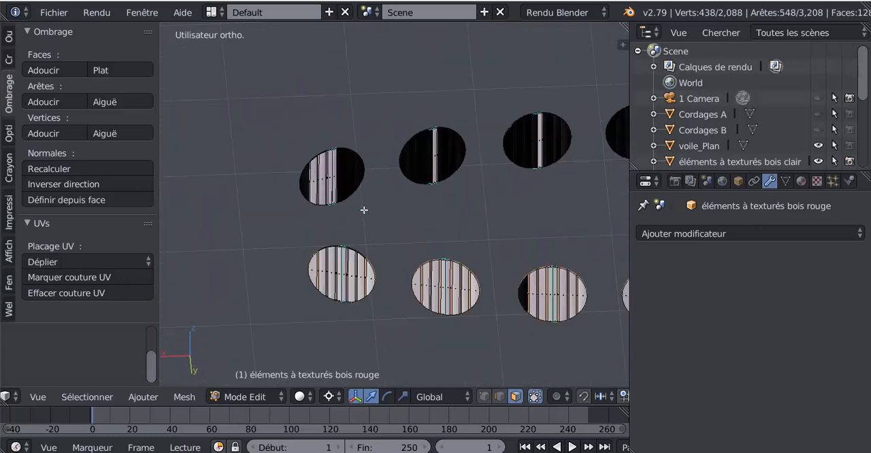
pyautogui.scroll(1, 383, 195)
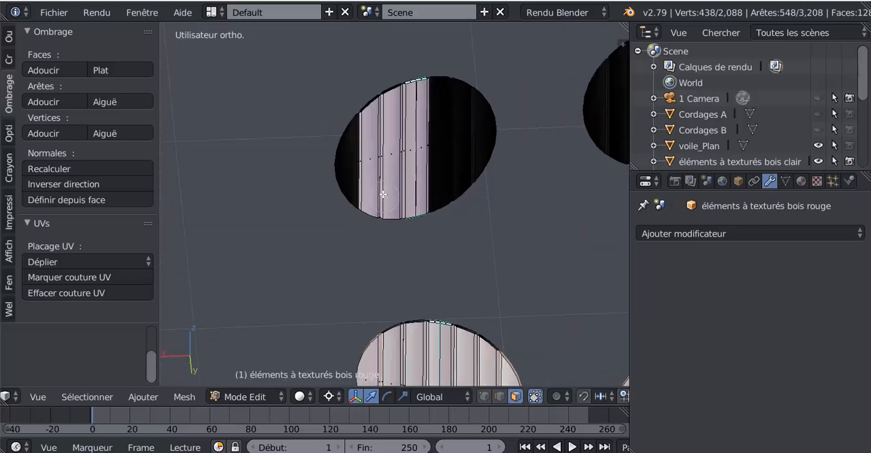
pyautogui.moveTo(350, 170); pyautogui.dragTo(347, 166)
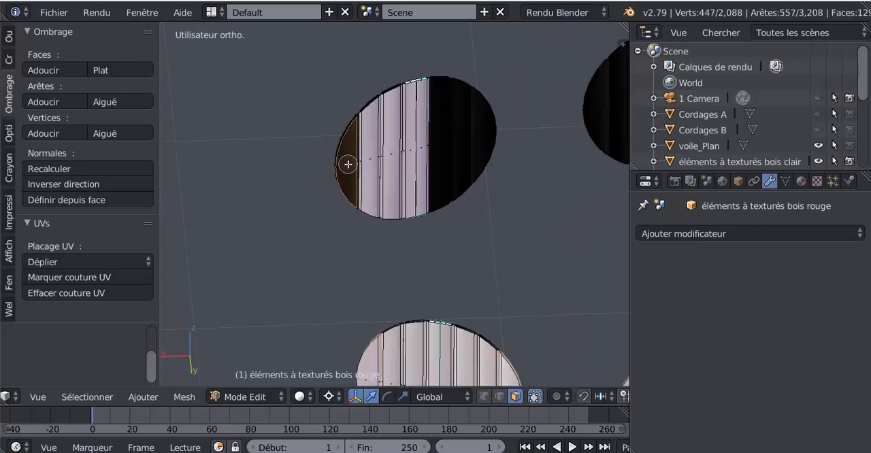
pyautogui.moveTo(437, 153); pyautogui.dragTo(476, 140)
# Add the black planks on both sides of the second disc in this opposite row to the selection.
pyautogui.keyDown('shift'); pyautogui.moveTo(564, 164); pyautogui.dragTo(342, 245, button='middle'); pyautogui.keyUp('shift')
pyautogui.moveTo(434, 174); pyautogui.dragTo(395, 187)
pyautogui.moveTo(472, 175); pyautogui.dragTo(502, 166)
# Add the black planks on both sides of the opposite row's third disc to the selection.
pyautogui.scroll(-2, 507, 184)
pyautogui.keyDown('shift'); pyautogui.moveTo(510, 195); pyautogui.dragTo(424, 200, button='middle'); pyautogui.keyUp('shift')
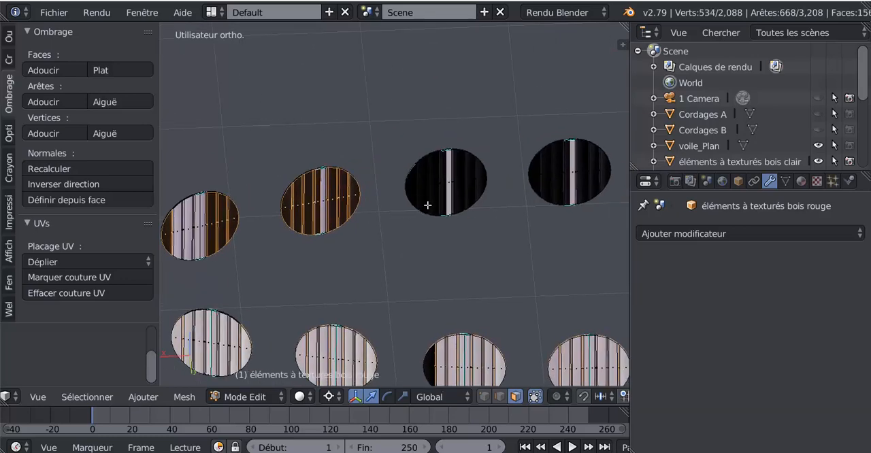
pyautogui.scroll(2, 442, 197)
pyautogui.moveTo(469, 171); pyautogui.dragTo(439, 175)
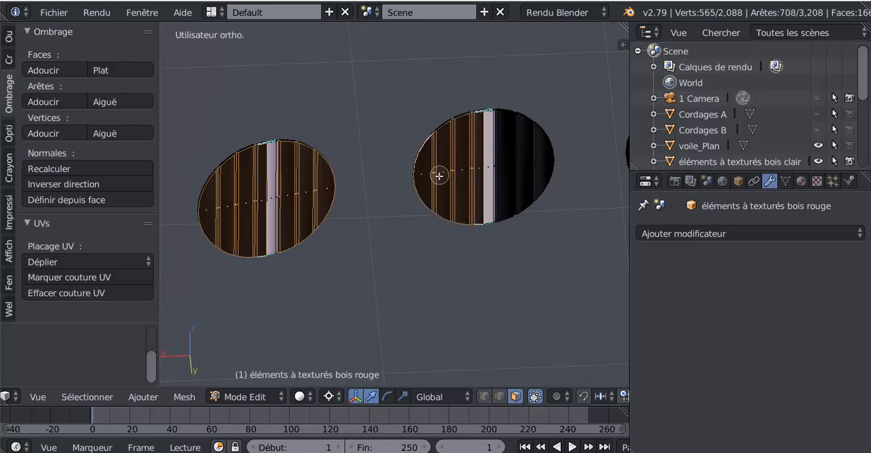
pyautogui.moveTo(505, 165); pyautogui.dragTo(527, 164)
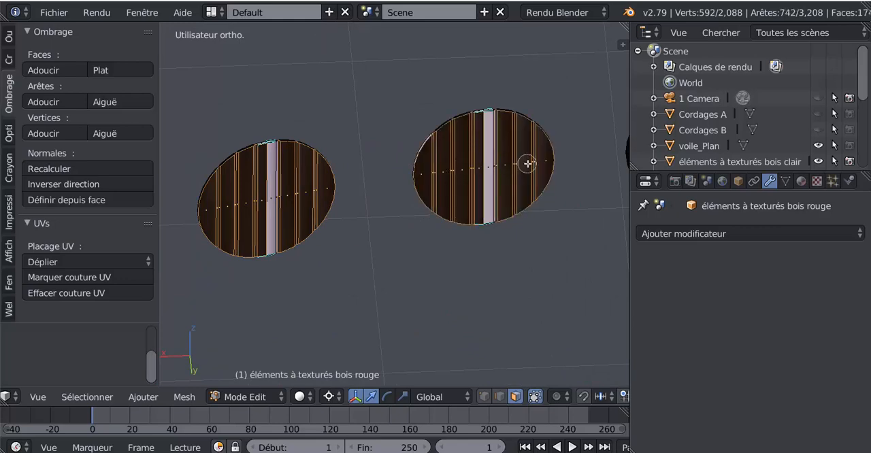
pyautogui.rightClick(527, 165)
# Circle-select the black planks of the opposite row's fourth disc, keeping the existing selection.
pyautogui.scroll(-1, 527, 175)
pyautogui.keyDown('shift'); pyautogui.moveTo(543, 201); pyautogui.dragTo(384, 230, button='middle'); pyautogui.keyUp('shift')
pyautogui.scroll(3, 428, 184)
pyautogui.press('c')
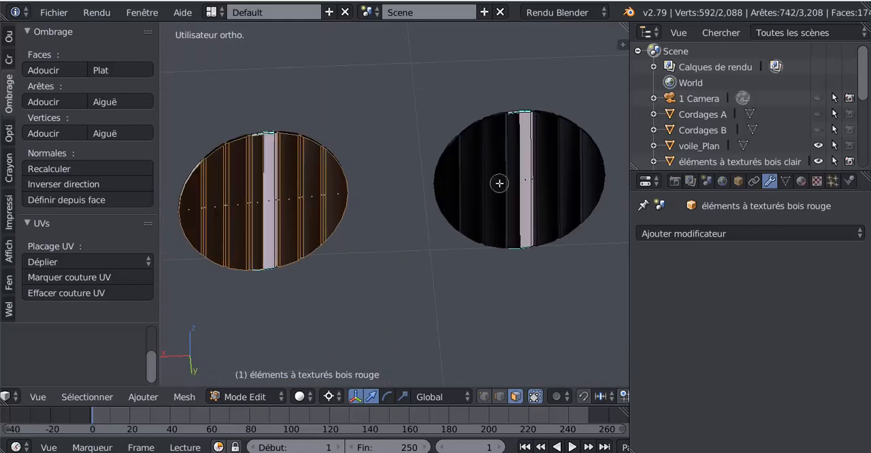
pyautogui.moveTo(501, 183); pyautogui.dragTo(464, 189)
pyautogui.moveTo(533, 179); pyautogui.dragTo(578, 181)
pyautogui.rightClick(581, 182)
# Add the black planks on both sides of the opposite row's fifth disc and its thin dark edge face to the selection.
pyautogui.scroll(-3, 581, 181)
pyautogui.keyDown('shift'); pyautogui.moveTo(560, 185); pyautogui.dragTo(449, 204, button='middle'); pyautogui.keyUp('shift')
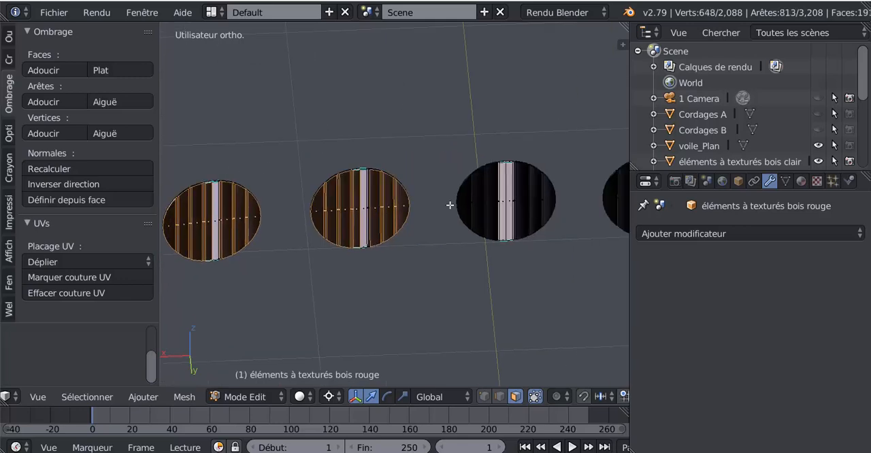
pyautogui.scroll(3, 478, 204)
pyautogui.moveTo(554, 202); pyautogui.dragTo(523, 202)
pyautogui.rightClick(523, 203)
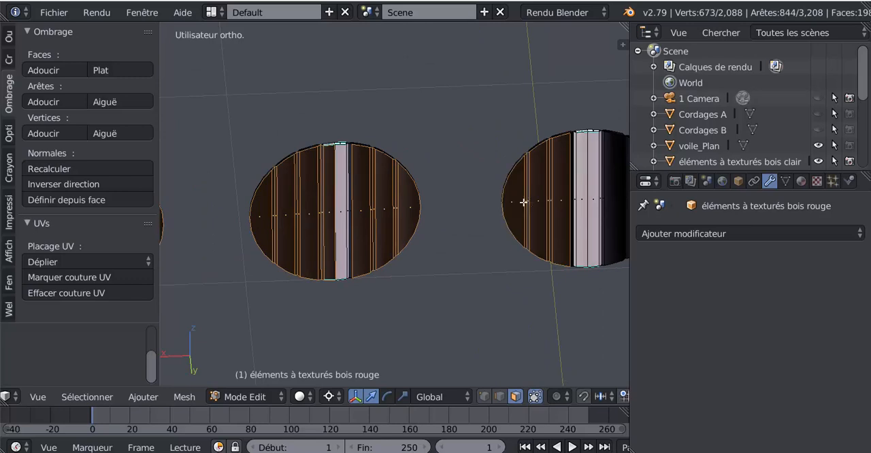
pyautogui.scroll(-3, 525, 202)
pyautogui.keyDown('shift'); pyautogui.moveTo(530, 200); pyautogui.dragTo(426, 218, button='middle'); pyautogui.keyUp('shift')
pyautogui.scroll(5, 409, 219)
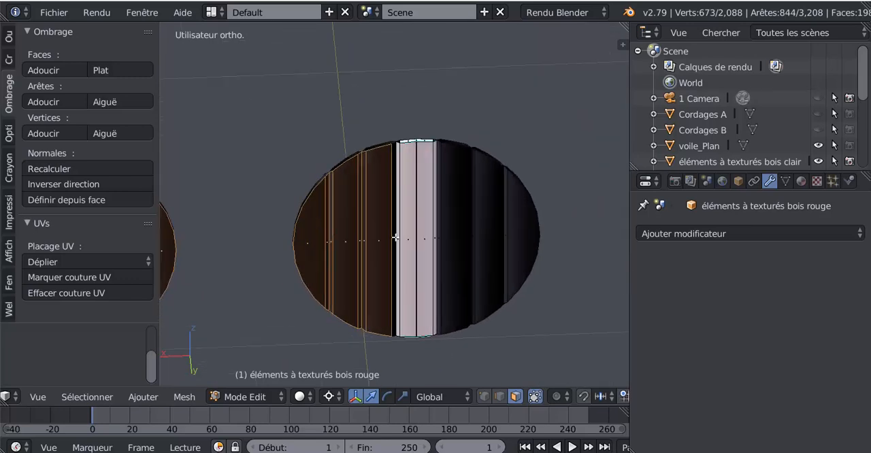
pyautogui.keyDown('shift'); pyautogui.rightClick(395, 236); pyautogui.keyUp('shift')
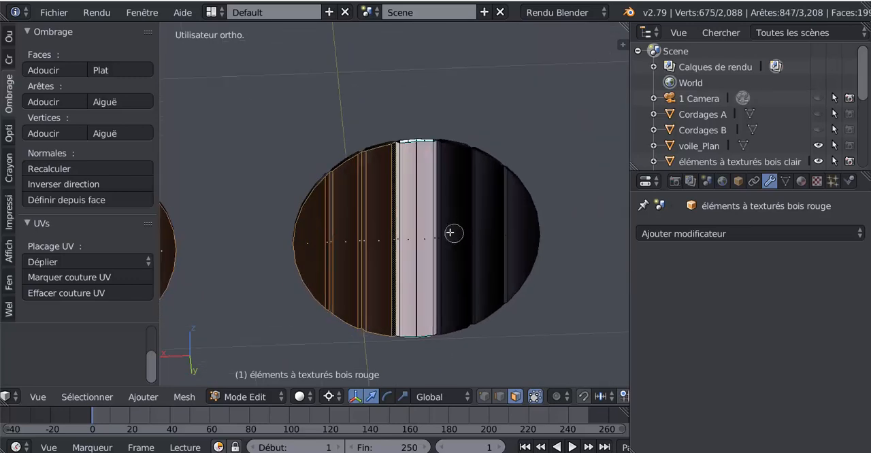
pyautogui.moveTo(447, 235); pyautogui.dragTo(513, 234)
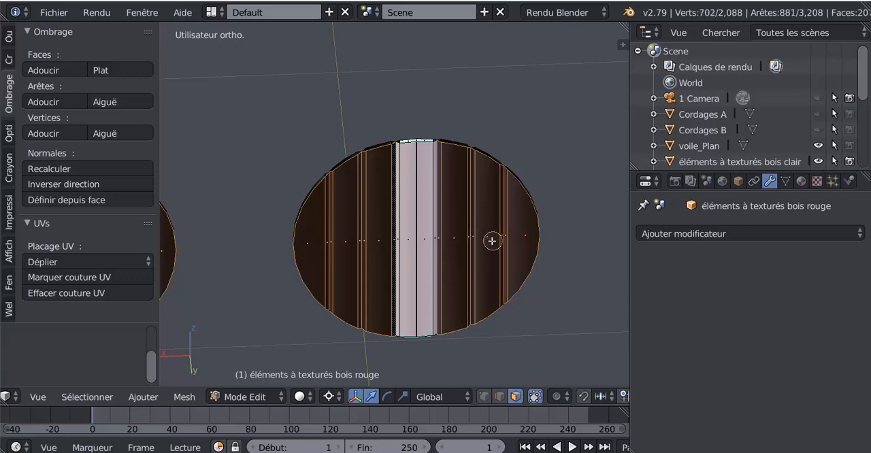
# Add the black planks on both sides of the opposite row's sixth disc to the selection.
pyautogui.rightClick(495, 242)
pyautogui.scroll(-3, 525, 246)
pyautogui.keyDown('shift'); pyautogui.moveTo(514, 248); pyautogui.dragTo(362, 240, button='middle'); pyautogui.keyUp('shift')
pyautogui.scroll(2, 417, 247)
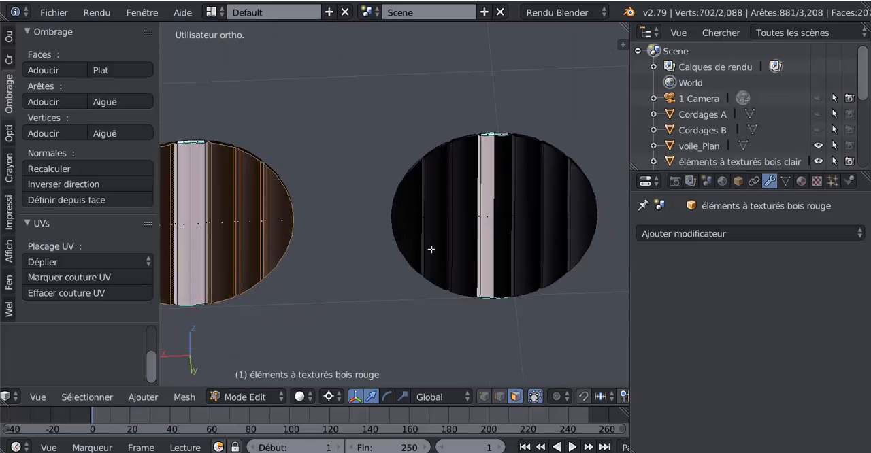
pyautogui.moveTo(454, 239)
pyautogui.mouseDown()
pyautogui.moveTo(438, 219)
pyautogui.moveTo(418, 224)
pyautogui.mouseUp()
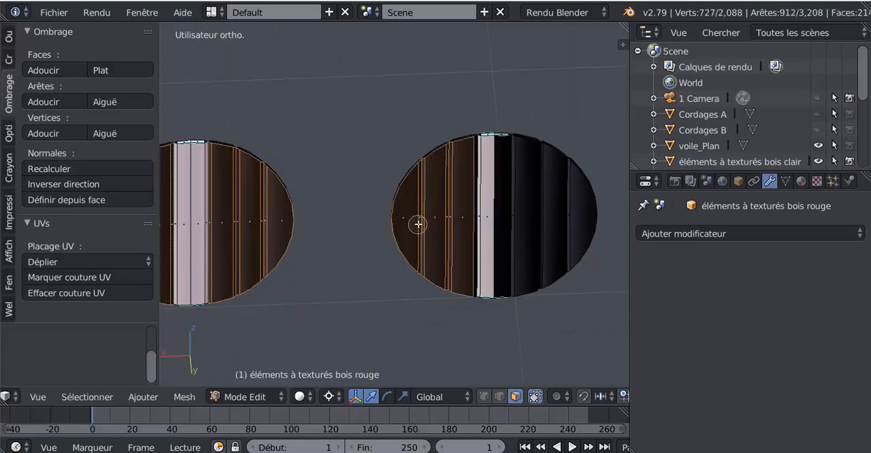
pyautogui.moveTo(511, 221); pyautogui.dragTo(564, 220)
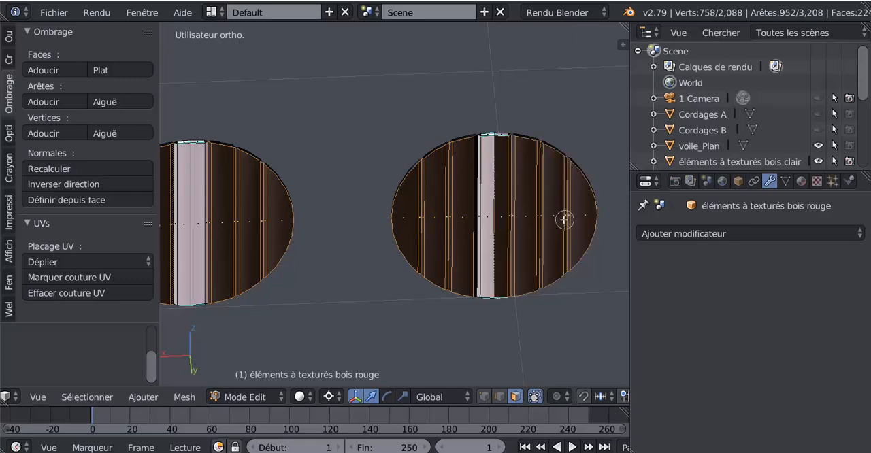
# Add the black planks on both sides of the opposite row's seventh disc and its thin dark edge face to the selection.
pyautogui.rightClick(563, 234)
pyautogui.scroll(-3, 562, 235)
pyautogui.keyDown('shift'); pyautogui.moveTo(568, 235); pyautogui.dragTo(413, 244, button='middle'); pyautogui.keyUp('shift')
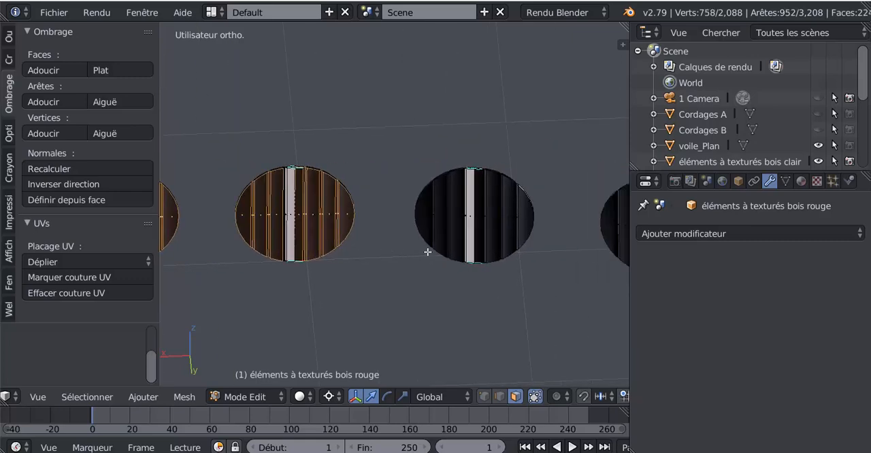
pyautogui.scroll(-1, 439, 253)
pyautogui.moveTo(492, 259); pyautogui.dragTo(507, 257, button='middle')
pyautogui.scroll(3, 480, 262)
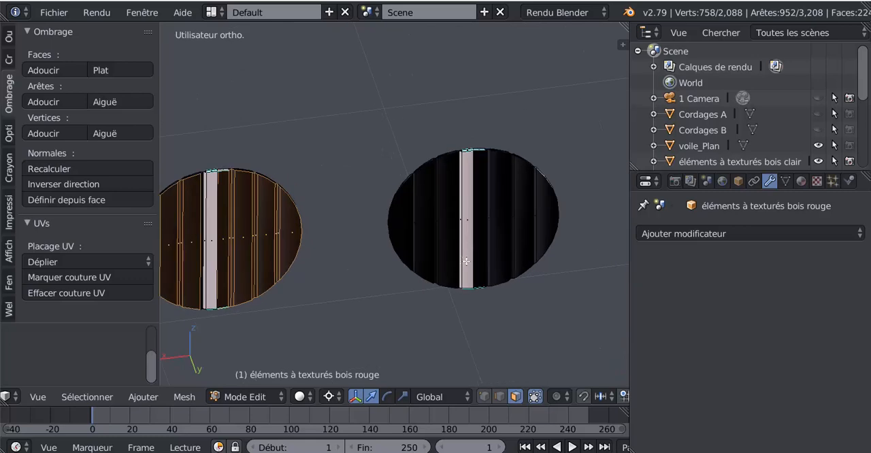
pyautogui.moveTo(446, 232); pyautogui.dragTo(427, 230)
pyautogui.moveTo(492, 223); pyautogui.dragTo(532, 220)
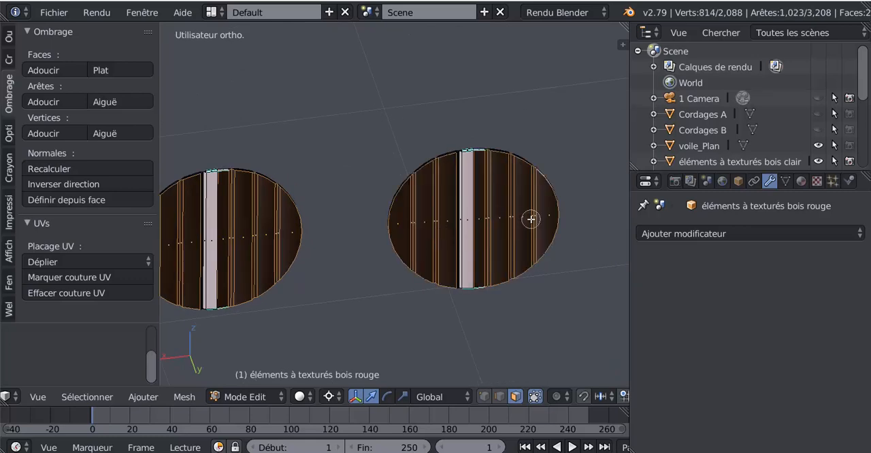
pyautogui.scroll(2, 491, 226)
pyautogui.keyDown('shift'); pyautogui.rightClick(504, 233); pyautogui.keyUp('shift')
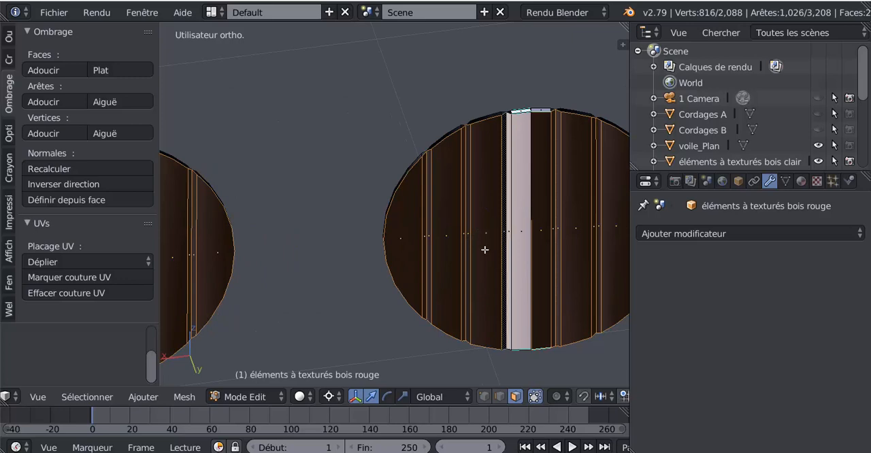
# Add the black planks on both sides of the opposite row's eighth disc and its thin dark edge face to the selection.
pyautogui.scroll(-2, 525, 252)
pyautogui.moveTo(525, 252); pyautogui.dragTo(402, 273, button='middle')
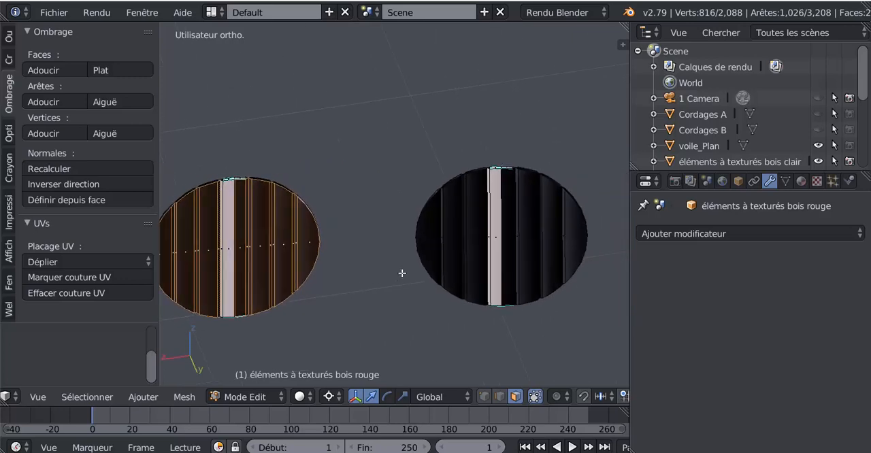
pyautogui.keyDown('shift'); pyautogui.rightClick(472, 236); pyautogui.keyUp('shift')
pyautogui.keyDown('shift'); pyautogui.rightClick(442, 240); pyautogui.keyUp('shift')
pyautogui.keyDown('shift'); pyautogui.rightClick(515, 236); pyautogui.keyUp('shift')
pyautogui.keyDown('shift'); pyautogui.rightClick(544, 235); pyautogui.keyUp('shift')
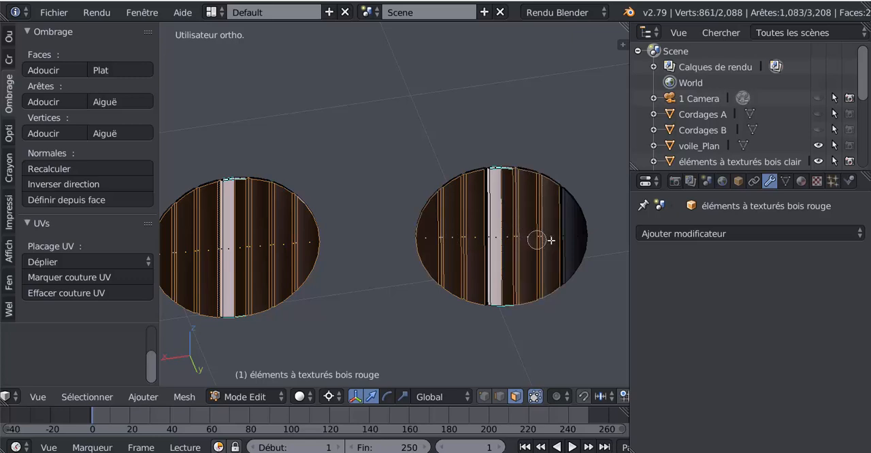
pyautogui.keyDown('shift'); pyautogui.rightClick(558, 238); pyautogui.keyUp('shift')
pyautogui.scroll(3, 537, 248)
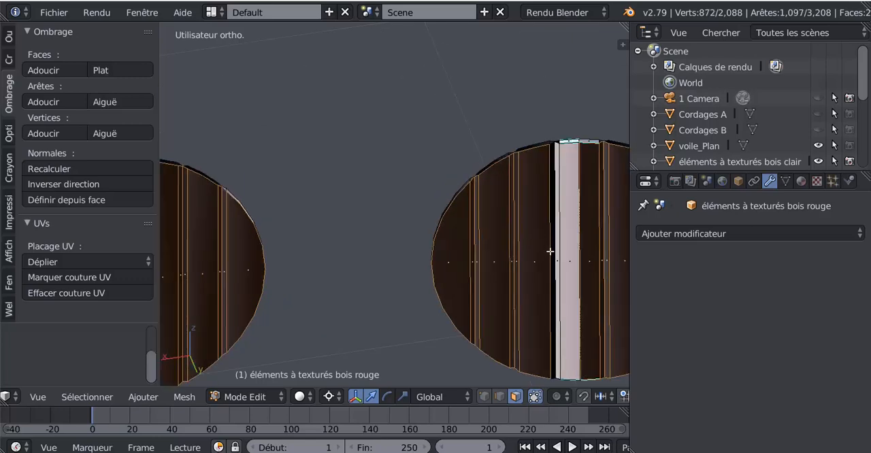
pyautogui.keyDown('shift'); pyautogui.rightClick(551, 255); pyautogui.keyUp('shift')
# Add the adjoining black planks on one half of the row's last disc to the selection.
pyautogui.scroll(-3, 516, 269)
pyautogui.keyDown('shift'); pyautogui.moveTo(557, 260); pyautogui.dragTo(281, 235, button='middle'); pyautogui.keyUp('shift')
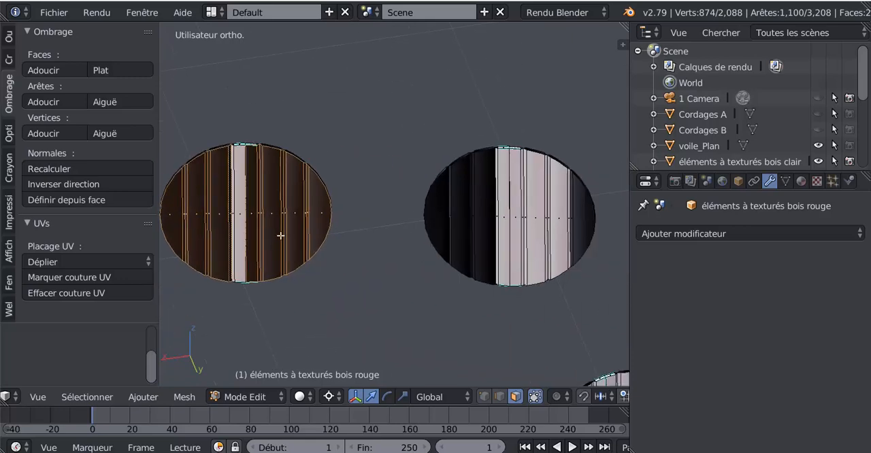
pyautogui.scroll(-1, 299, 235)
pyautogui.scroll(2, 485, 240)
pyautogui.keyDown('shift'); pyautogui.rightClick(527, 211); pyautogui.keyUp('shift')
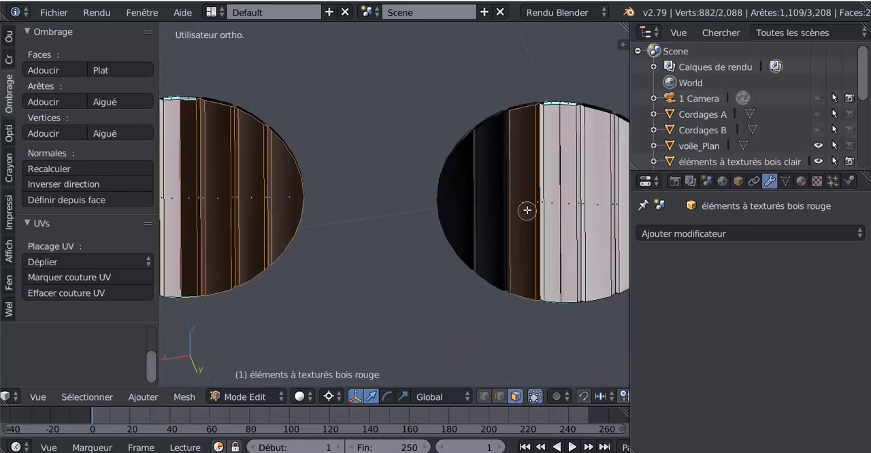
pyautogui.keyDown('shift'); pyautogui.rightClick(486, 209); pyautogui.keyUp('shift')
pyautogui.keyDown('shift'); pyautogui.rightClick(468, 209); pyautogui.keyUp('shift')
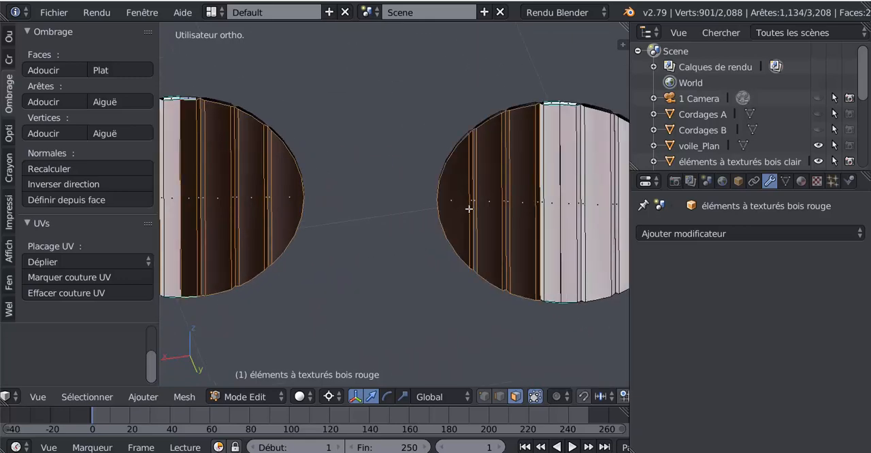
# Add the last disc's single dark outer plank and its thin edge face on the other half to the selection.
pyautogui.scroll(-4, 469, 209)
pyautogui.keyDown('shift'); pyautogui.moveTo(455, 211); pyautogui.dragTo(330, 212, button='middle'); pyautogui.keyUp('shift')
pyautogui.scroll(3, 400, 213)
pyautogui.keyDown('shift'); pyautogui.rightClick(410, 208); pyautogui.keyUp('shift')
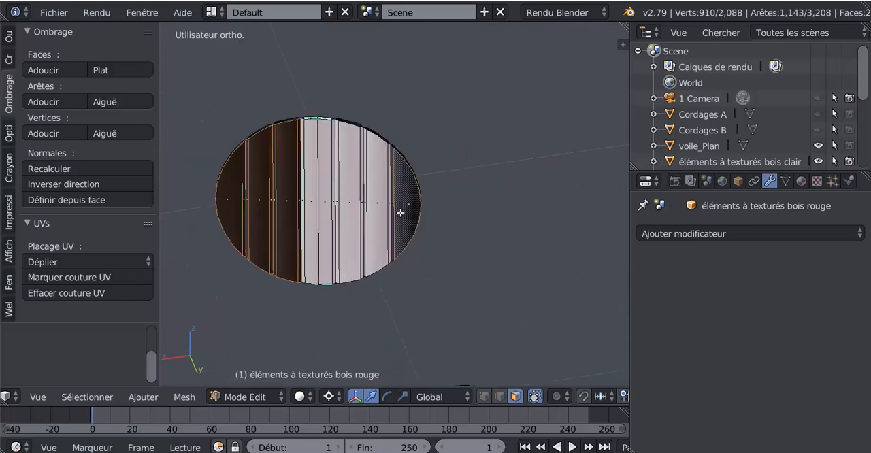
# Flip the normal direction of all selected disc faces.
pyautogui.scroll(-4, 393, 212)
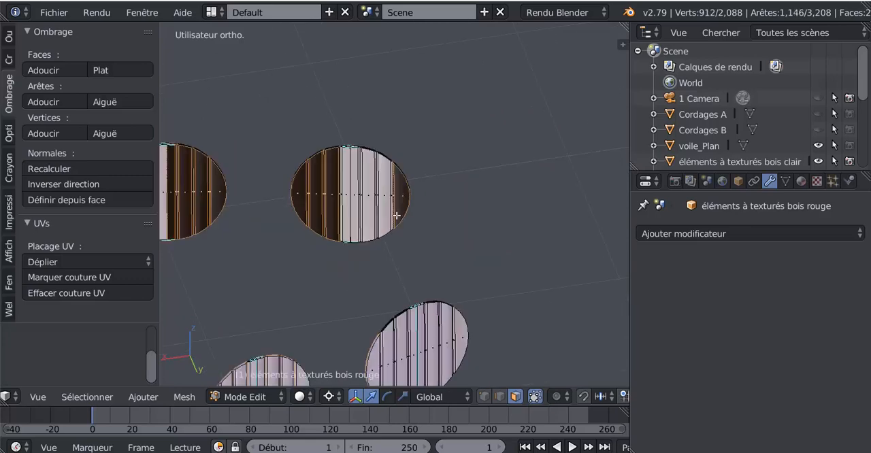
pyautogui.moveTo(397, 224); pyautogui.dragTo(434, 280, button='middle')
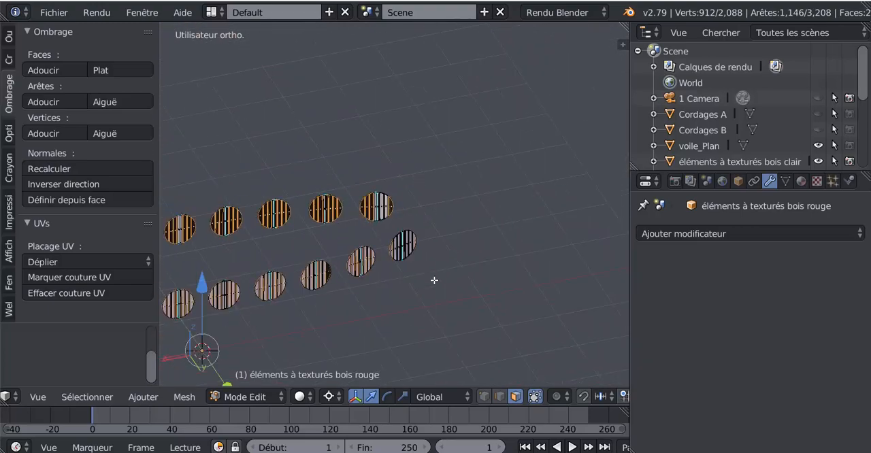
pyautogui.moveTo(325, 308); pyautogui.dragTo(465, 232, button='middle')
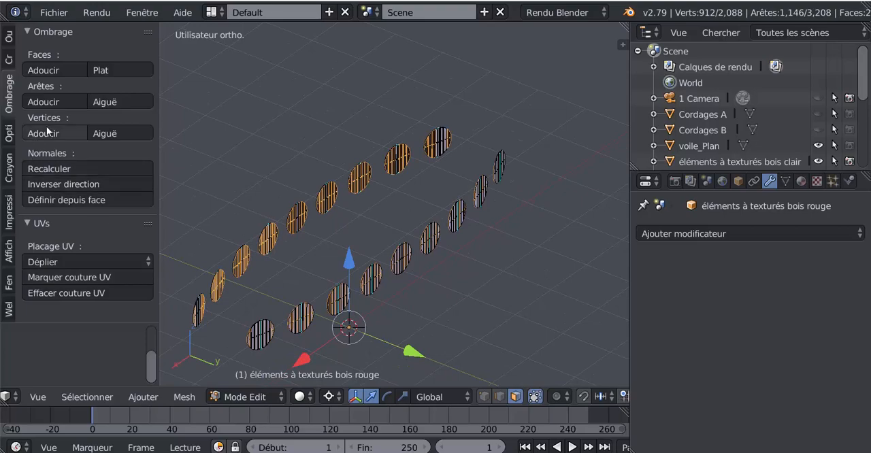
pyautogui.click(42, 184)
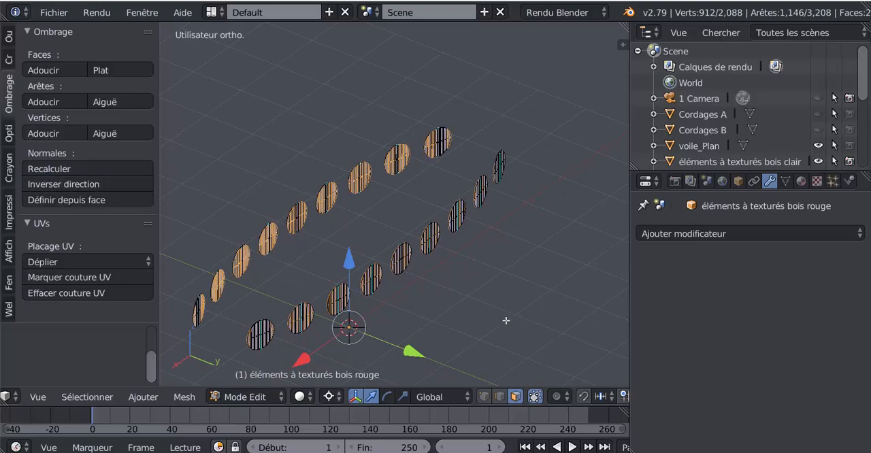
# Select only the remaining black outer plank and its thin edge face on a disc in the other row.
pyautogui.moveTo(493, 302); pyautogui.dragTo(457, 295, button='middle')
pyautogui.press('Tab')
pyautogui.scroll(5, 457, 295)
pyautogui.press('Tab')
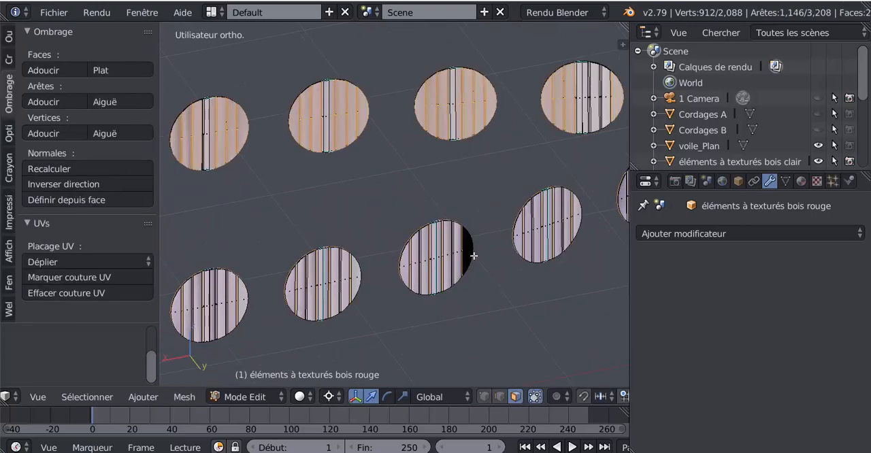
pyautogui.scroll(4, 432, 285)
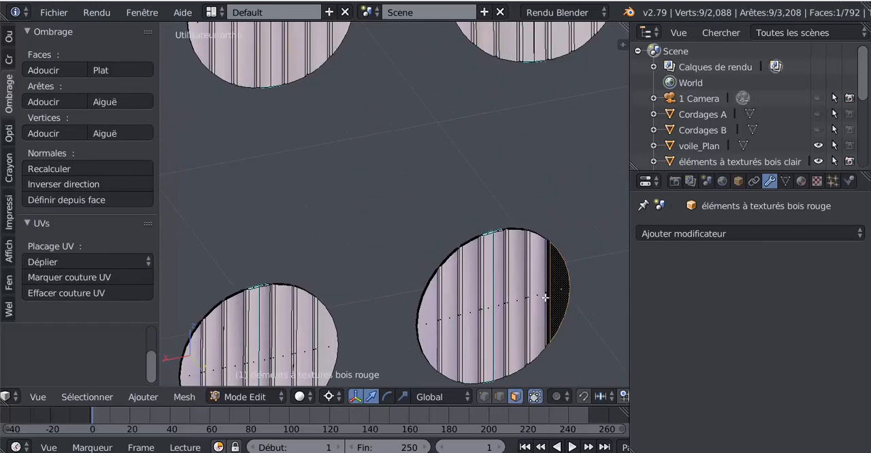
pyautogui.keyDown('shift'); pyautogui.rightClick(550, 300); pyautogui.keyUp('shift')
pyautogui.scroll(-6, 443, 334)
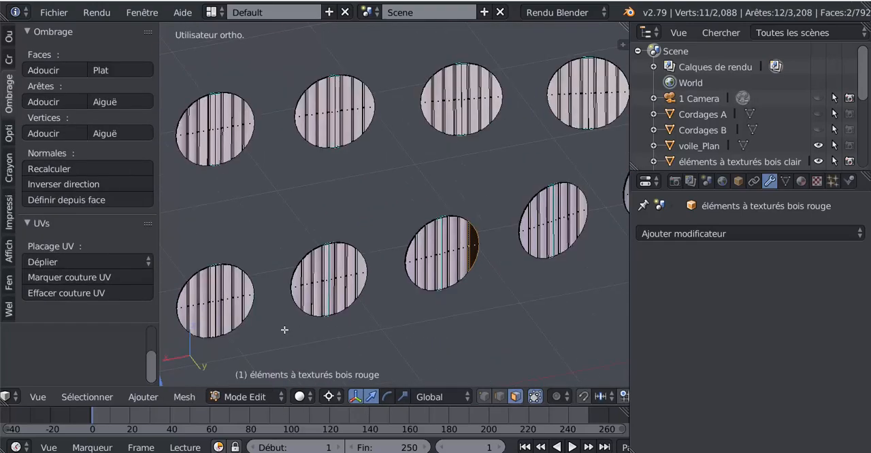
# Add the black outer plank and thin edge face of the other inverted disc to the selection and flip the selected faces' normals.
pyautogui.scroll(6, 449, 323)
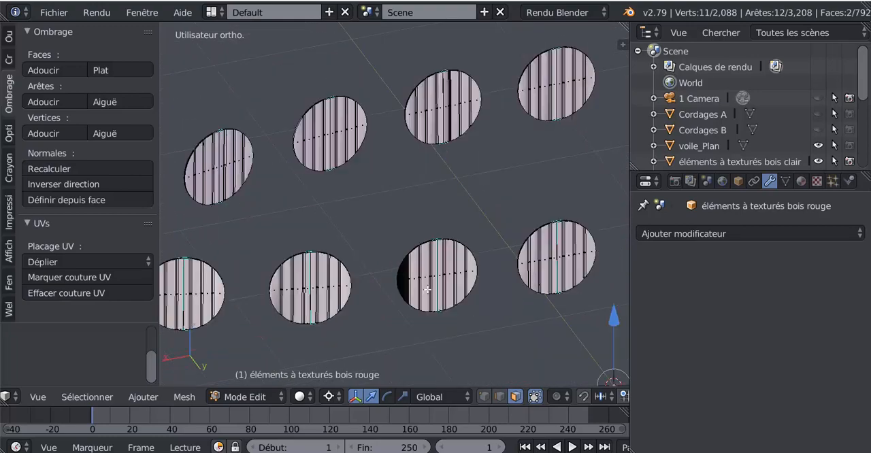
pyautogui.keyDown('shift'); pyautogui.rightClick(415, 340); pyautogui.keyUp('shift')
pyautogui.scroll(4, 456, 317)
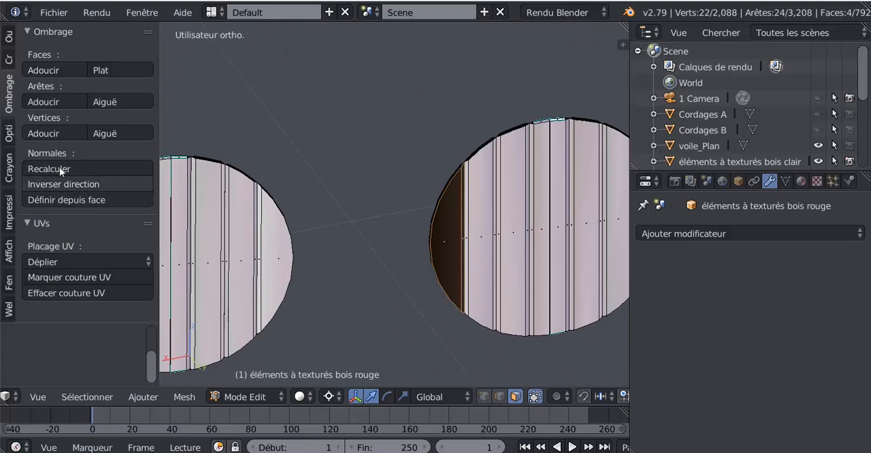
pyautogui.click(64, 185)
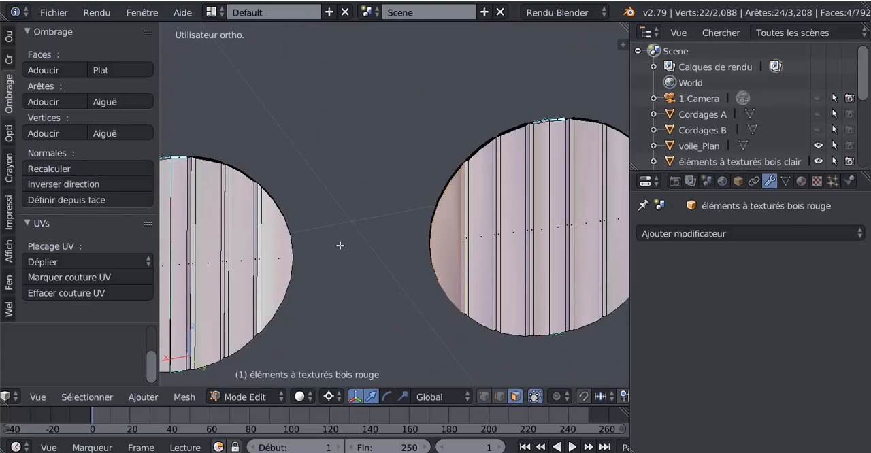
# Check the discs in Object Mode, and select the thin dark strip face beside a disc's centre plank in Edit Mode.
pyautogui.scroll(-7, 340, 245)
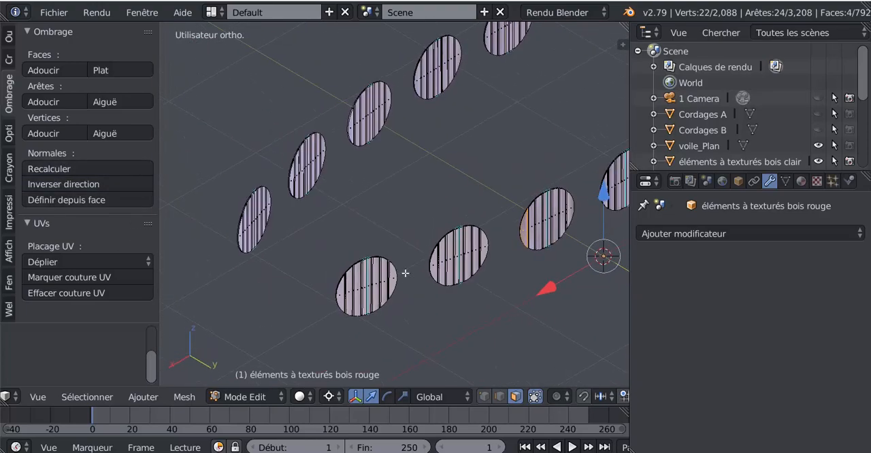
pyautogui.press('Tab')
pyautogui.moveTo(450, 166); pyautogui.dragTo(364, 182, button='middle')
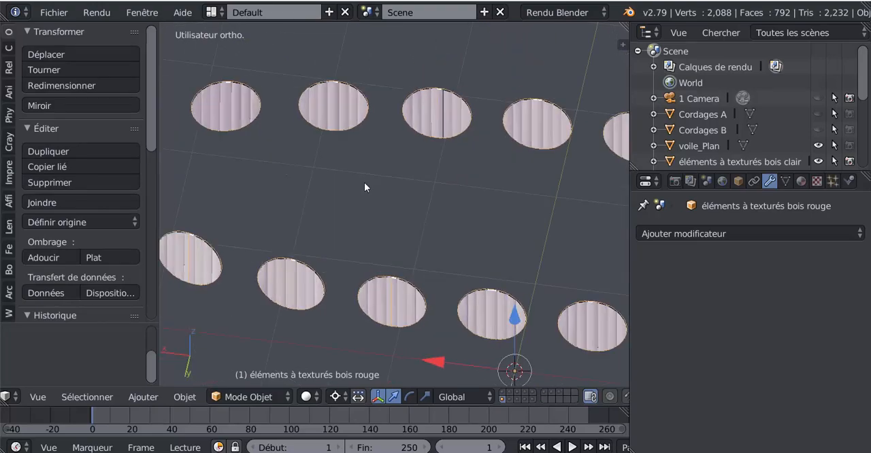
pyautogui.press('Tab')
pyautogui.scroll(4, 426, 252)
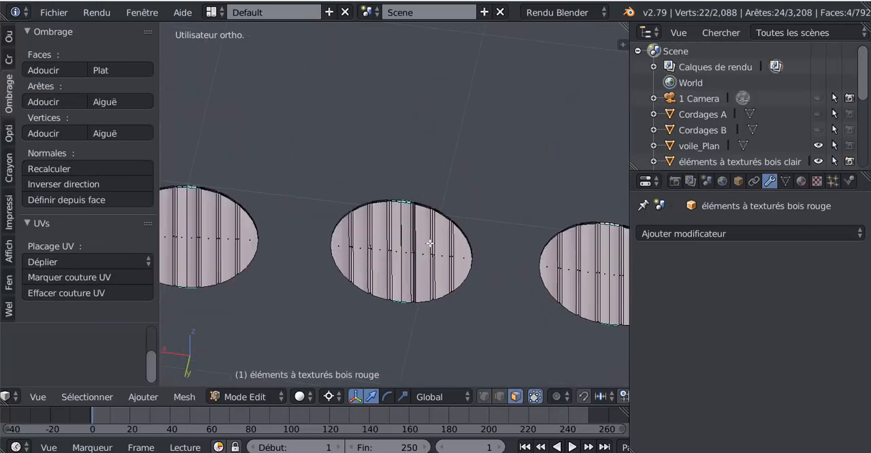
pyautogui.scroll(3, 428, 230)
pyautogui.rightClick(415, 236)
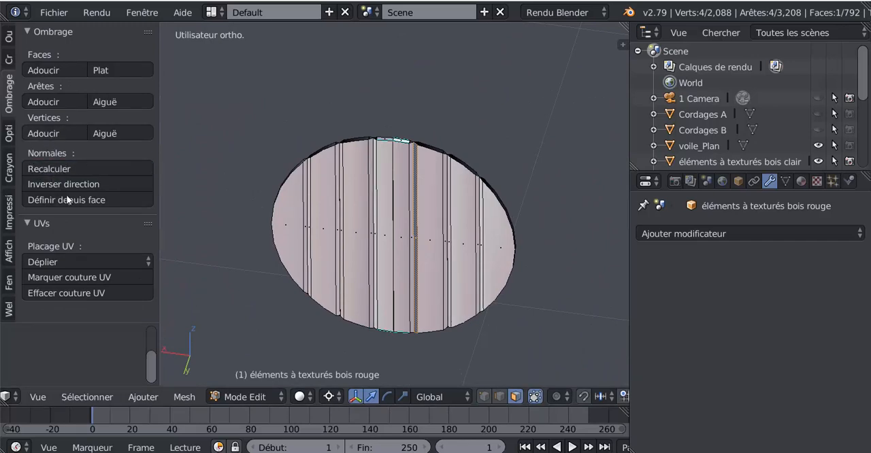
# Inspect both rows of discs in Object Mode, and flip the normal direction of the selected thin strip face.
pyautogui.scroll(-9, 334, 239)
pyautogui.press('Tab')
pyautogui.scroll(-3, 446, 260)
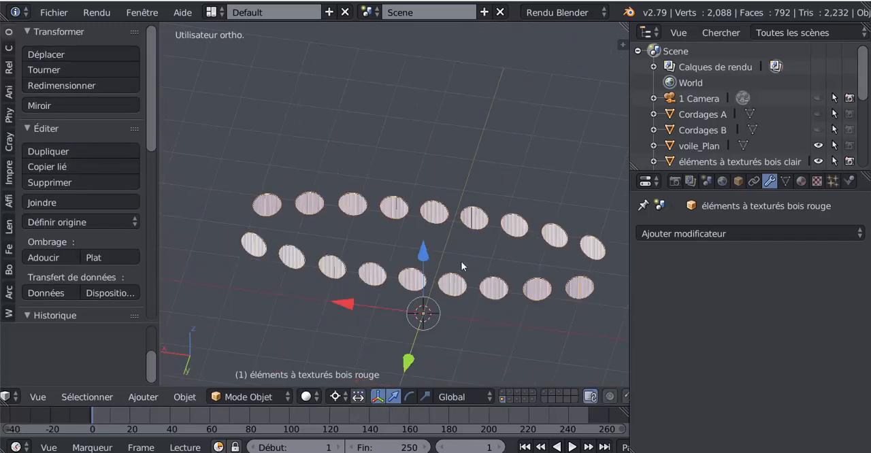
pyautogui.moveTo(461, 261); pyautogui.dragTo(365, 301, button='middle')
pyautogui.scroll(3, 394, 266)
pyautogui.keyDown('shift'); pyautogui.moveTo(386, 233); pyautogui.dragTo(379, 196, button='middle'); pyautogui.keyUp('shift')
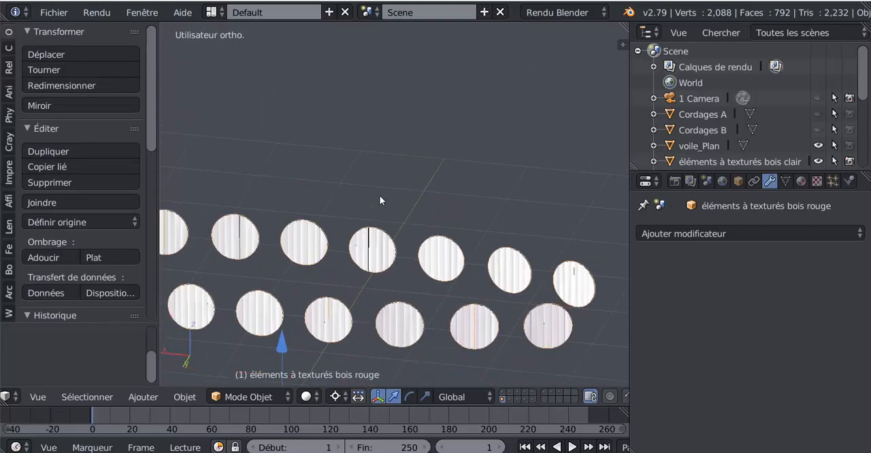
pyautogui.scroll(1, 381, 242)
pyautogui.scroll(3, 376, 257)
pyautogui.keyDown('shift'); pyautogui.moveTo(364, 274); pyautogui.dragTo(518, 215, button='middle'); pyautogui.keyUp('shift')
pyautogui.scroll(3, 388, 223)
pyautogui.press('Tab')
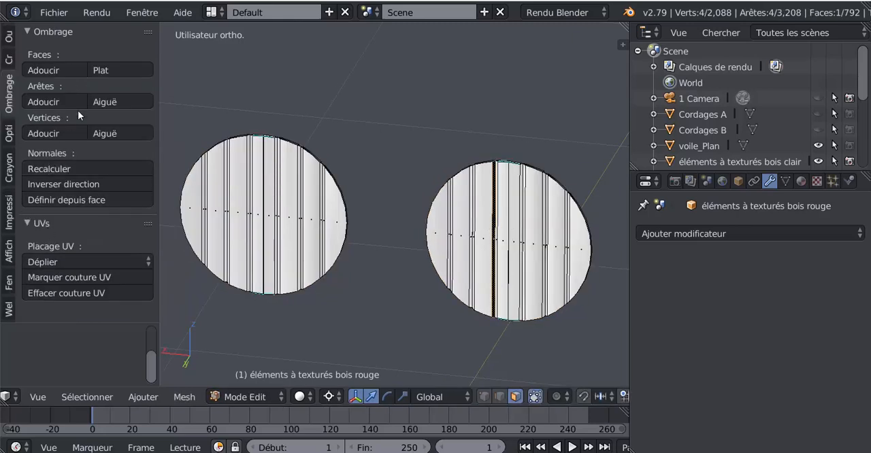
pyautogui.click(56, 183)
# Select the black outer plank and its adjacent thin strip face on an inverted disc, and flip their normals.
pyautogui.scroll(-6, 385, 233)
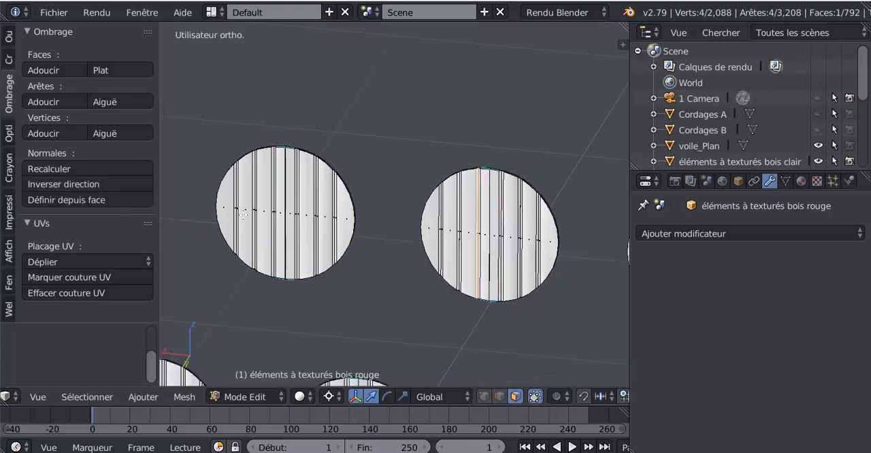
pyautogui.moveTo(385, 233); pyautogui.dragTo(425, 196, button='middle')
pyautogui.moveTo(308, 214); pyautogui.dragTo(622, 211, button='middle')
pyautogui.keyDown('shift'); pyautogui.moveTo(591, 243); pyautogui.dragTo(227, 283, button='middle'); pyautogui.keyUp('shift')
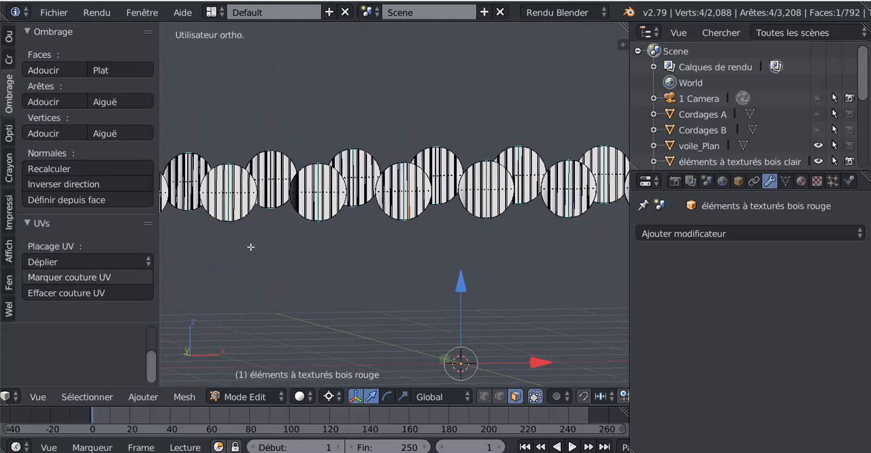
pyautogui.keyDown('shift'); pyautogui.moveTo(280, 252); pyautogui.dragTo(346, 249, button='middle'); pyautogui.keyUp('shift')
pyautogui.scroll(4, 345, 225)
pyautogui.scroll(2, 320, 178)
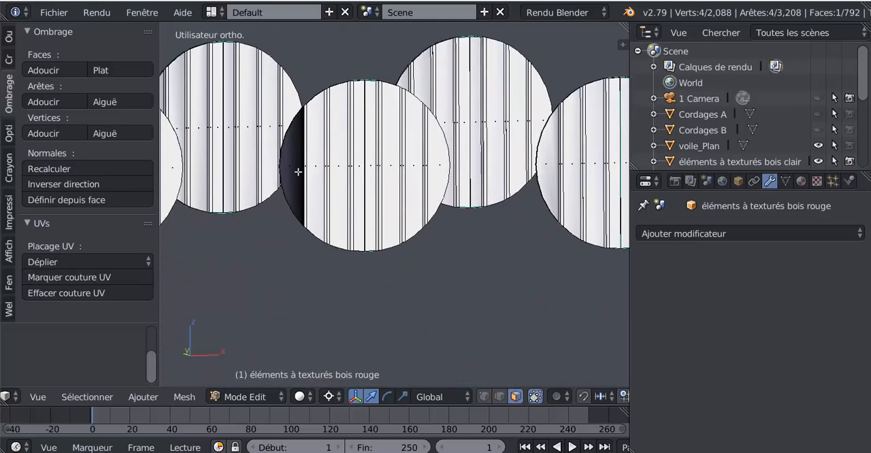
pyautogui.rightClick(298, 171)
pyautogui.scroll(-3, 335, 217)
pyautogui.scroll(5, 335, 218)
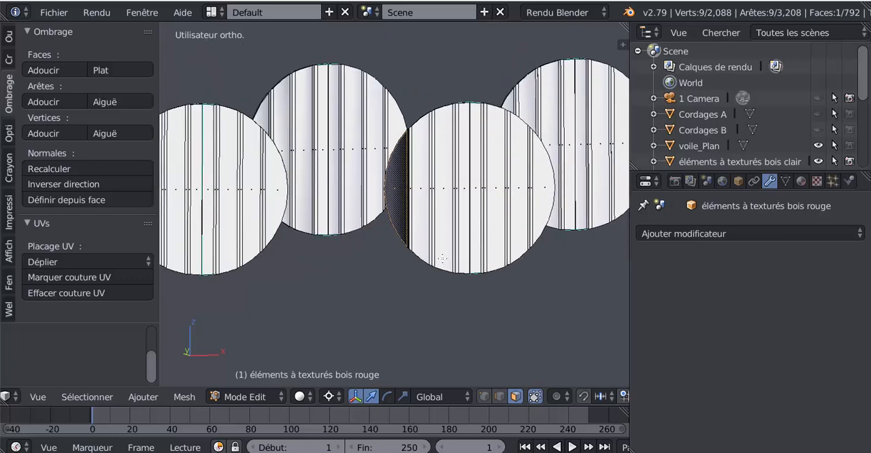
pyautogui.keyDown('shift'); pyautogui.rightClick(418, 189); pyautogui.keyUp('shift')
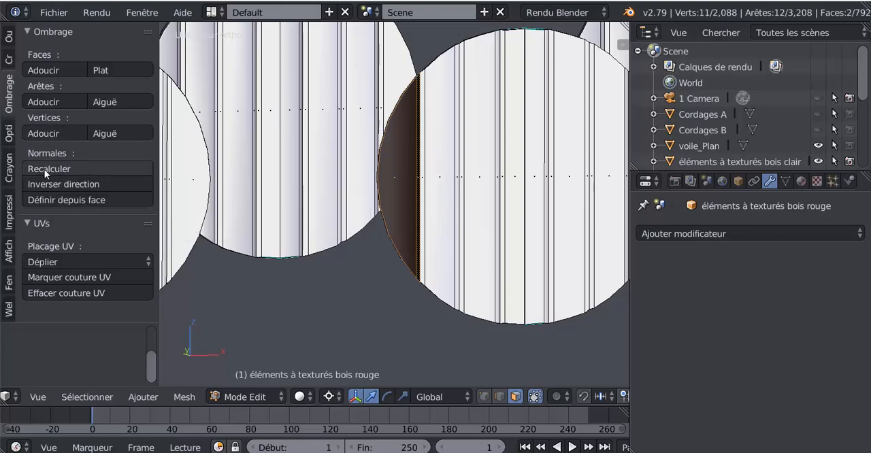
pyautogui.click(66, 184)
# Flip the normals of the dark outer plank and its thin strip face on the inverted disc in the other row.
pyautogui.scroll(-7, 223, 179)
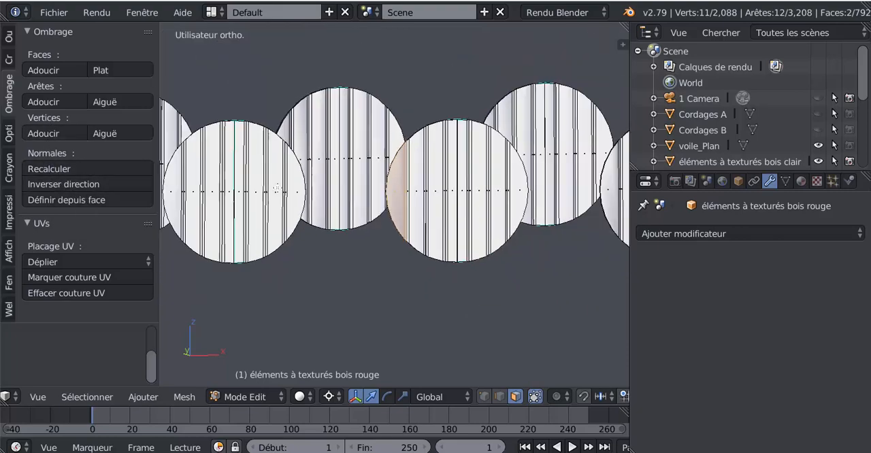
pyautogui.keyDown('shift'); pyautogui.moveTo(554, 208); pyautogui.dragTo(158, 223, button='middle'); pyautogui.keyUp('shift')
pyautogui.scroll(8, 407, 218)
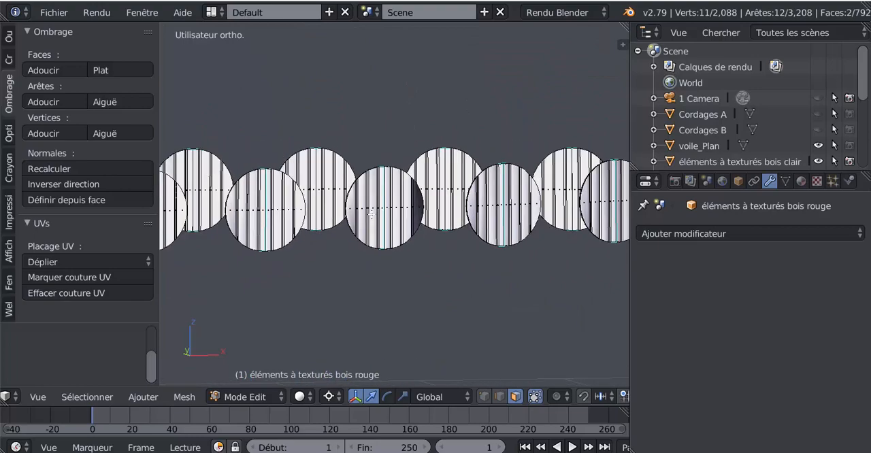
pyautogui.rightClick(472, 218)
pyautogui.keyDown('shift'); pyautogui.rightClick(481, 219); pyautogui.keyUp('shift')
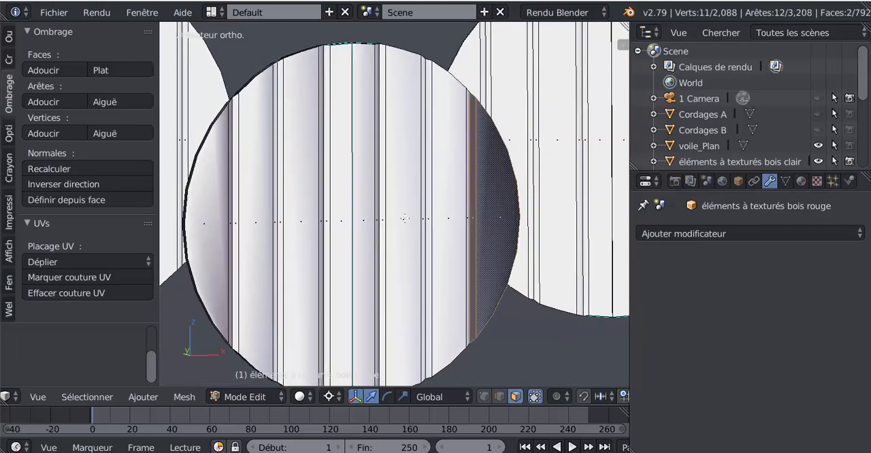
pyautogui.click(55, 183)
# Inspect both rows of discs from several angles in Edit Mode and Object Mode for remaining inverted faces.
pyautogui.scroll(-6, 252, 231)
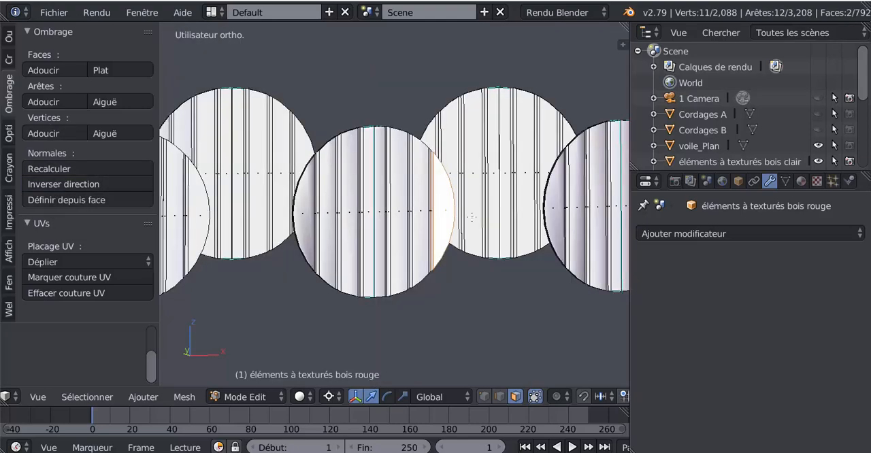
pyautogui.moveTo(252, 231); pyautogui.dragTo(425, 176, button='middle')
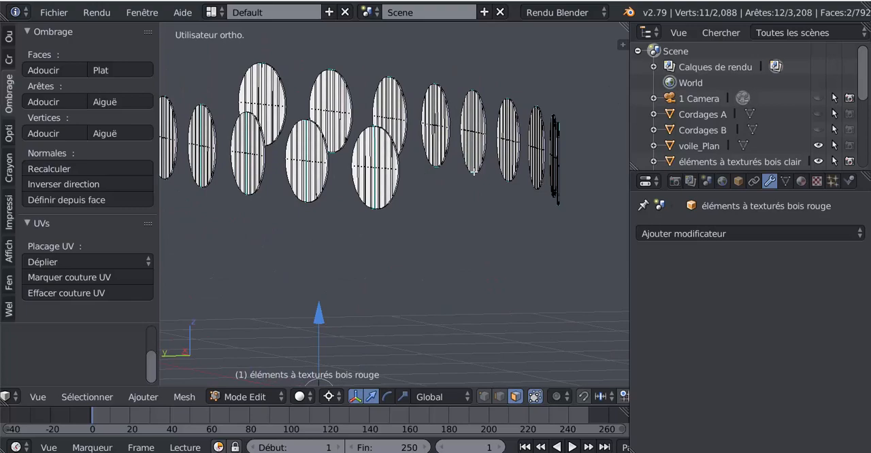
pyautogui.moveTo(458, 143); pyautogui.dragTo(463, 199, button='middle')
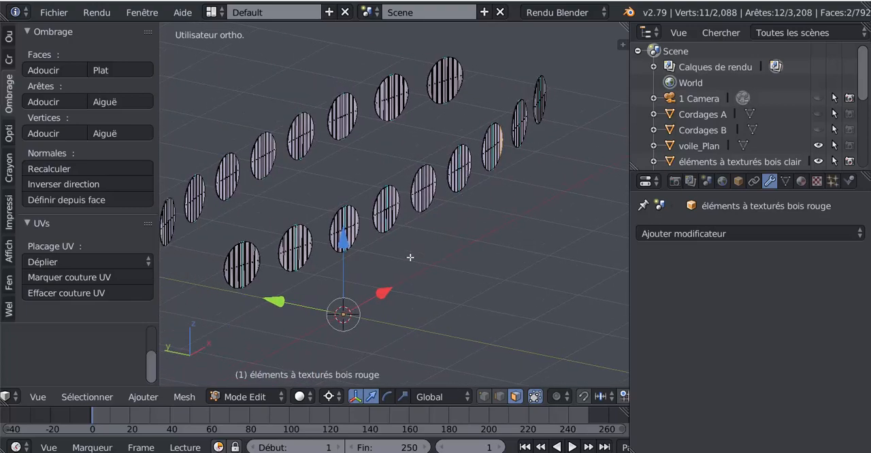
pyautogui.moveTo(410, 257); pyautogui.dragTo(480, 254, button='middle')
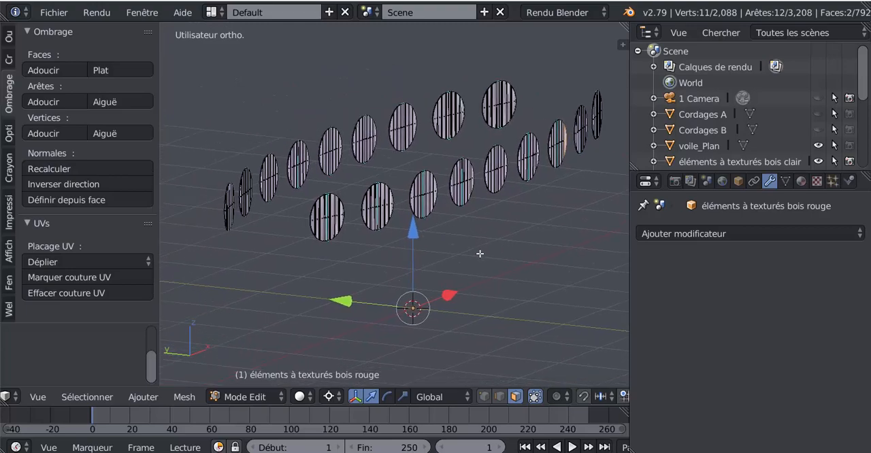
pyautogui.scroll(3, 429, 222)
pyautogui.scroll(-3, 429, 223)
pyautogui.press('Tab')
pyautogui.moveTo(478, 315); pyautogui.dragTo(409, 328, button='middle')
pyautogui.press('Tab')
# Delete the two light thin rim faces at the top of the centre plank on one disc.
pyautogui.scroll(6, 481, 238)
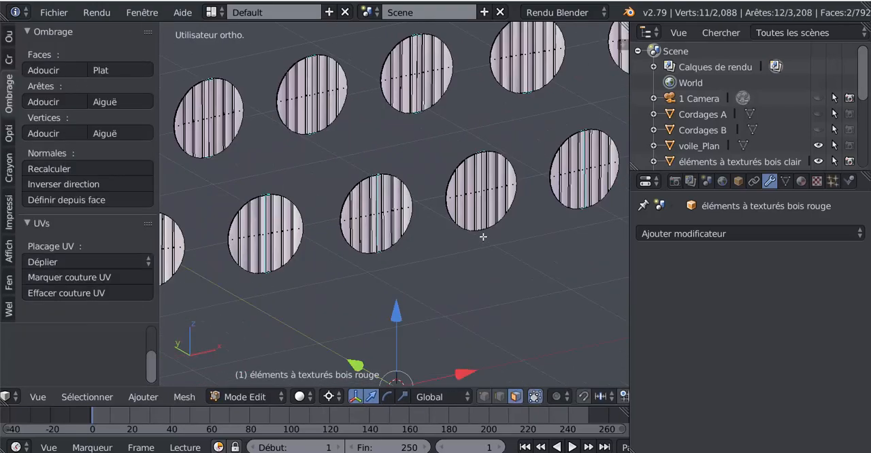
pyautogui.scroll(8, 362, 282)
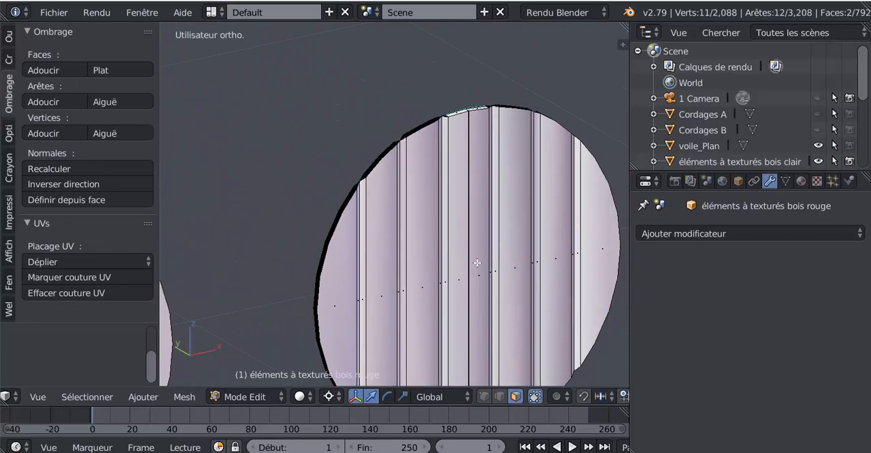
pyautogui.scroll(6, 450, 237)
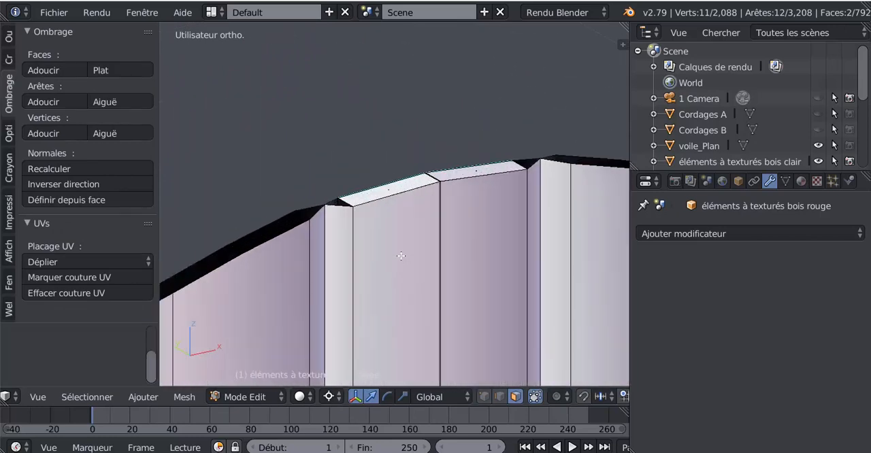
pyautogui.rightClick(376, 188)
pyautogui.keyDown('shift'); pyautogui.rightClick(475, 164); pyautogui.keyUp('shift')
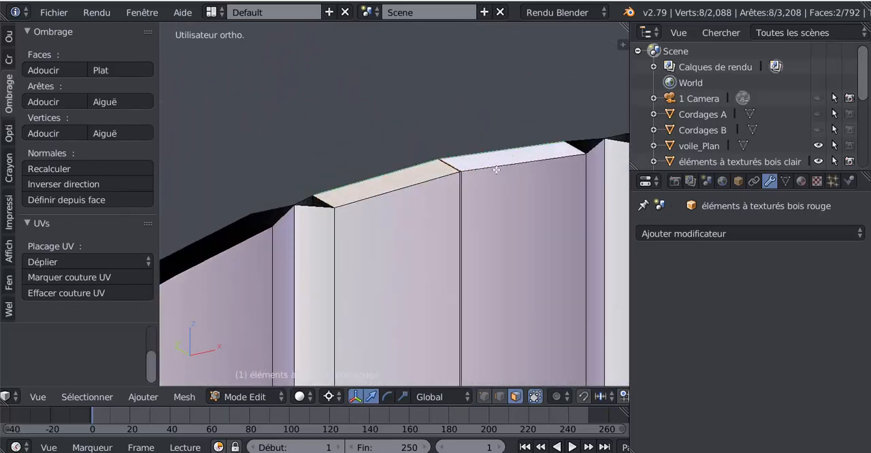
pyautogui.scroll(-3, 259, 260)
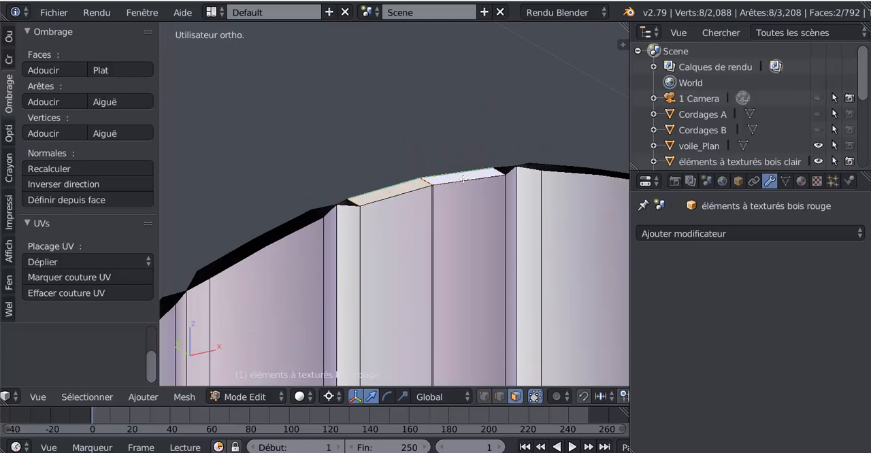
pyautogui.press('x')
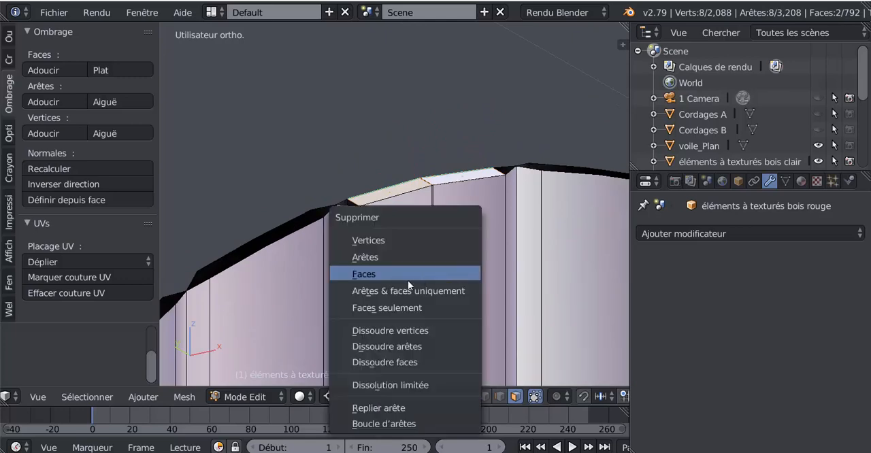
pyautogui.click(398, 274)
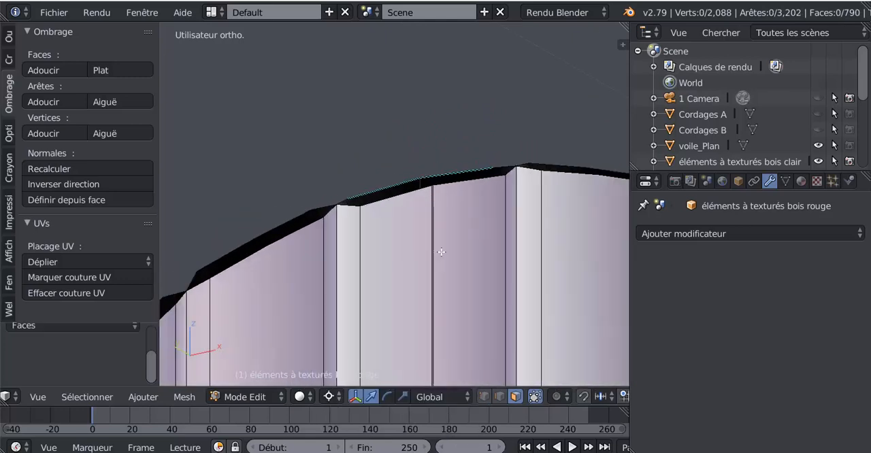
# Try deleting the front face on one half of the disc's centre plank, and undo the deletion.
pyautogui.scroll(-2, 477, 260)
pyautogui.moveTo(476, 260); pyautogui.dragTo(474, 83, button='middle')
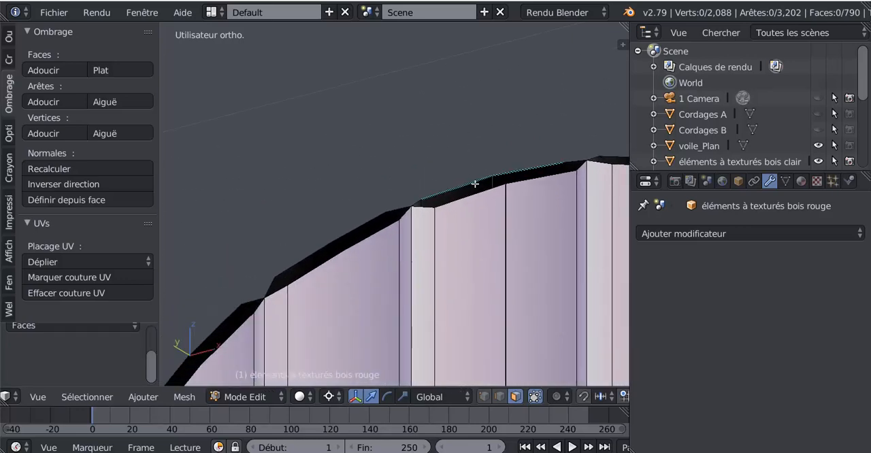
pyautogui.scroll(2, 481, 190)
pyautogui.keyDown('shift'); pyautogui.moveTo(564, 208); pyautogui.dragTo(434, 136, button='middle'); pyautogui.keyUp('shift')
pyautogui.rightClick(433, 139)
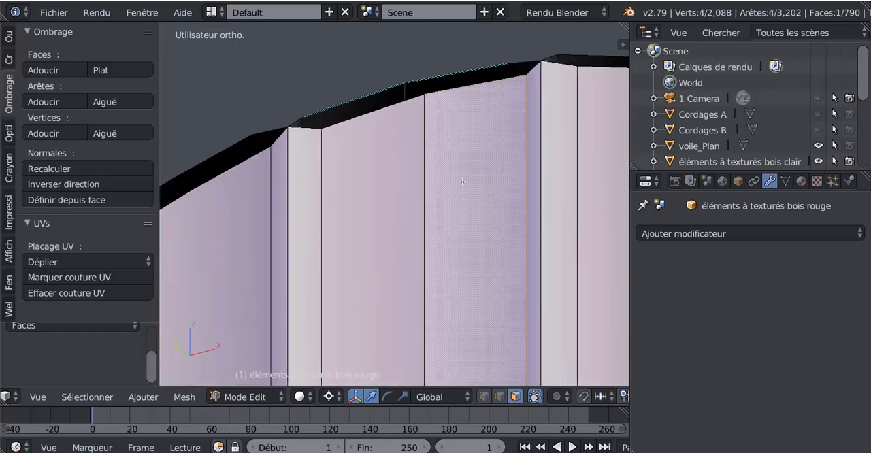
pyautogui.scroll(-3, 486, 246)
pyautogui.keyDown('shift'); pyautogui.moveTo(467, 224); pyautogui.dragTo(455, 131, button='middle'); pyautogui.keyUp('shift')
pyautogui.scroll(-4, 435, 178)
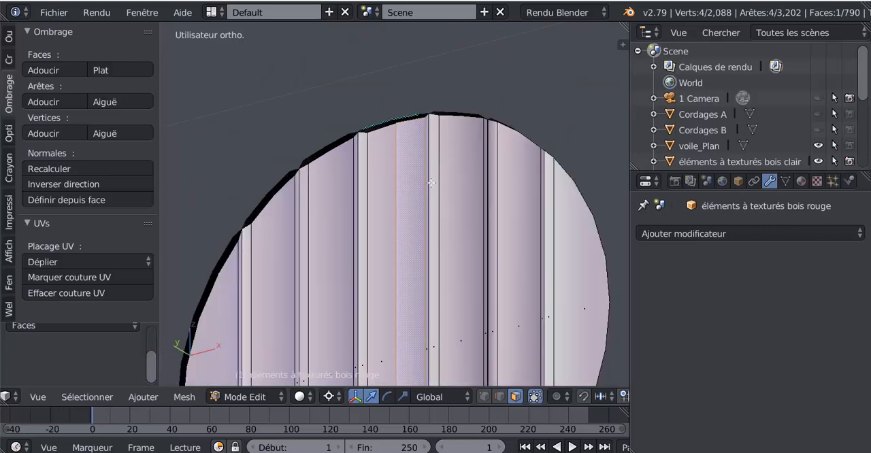
pyautogui.keyDown('shift'); pyautogui.moveTo(414, 209); pyautogui.dragTo(424, 149, button='middle'); pyautogui.keyUp('shift')
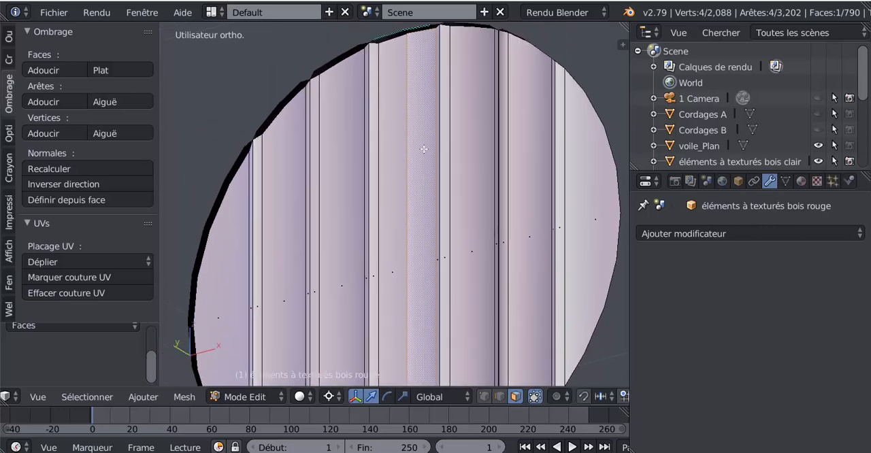
pyautogui.press('x')
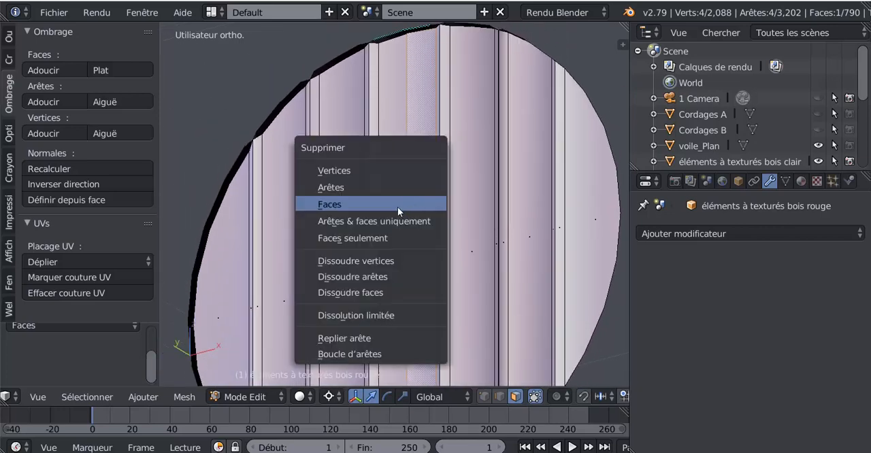
pyautogui.click(397, 207)
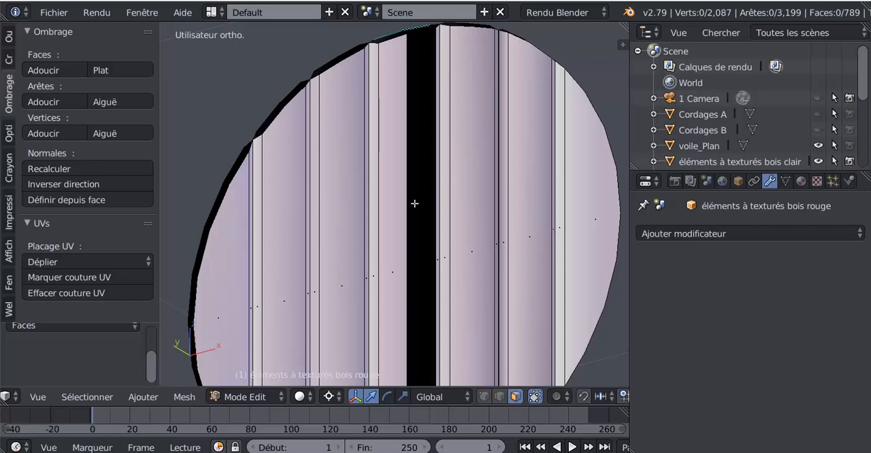
pyautogui.hotkey('ctrl', 'z')
# Select the vertical edge along the centre plank's seam in edge selection mode, and test-move it to check for a split.
pyautogui.keyDown('shift'); pyautogui.moveTo(437, 204); pyautogui.dragTo(452, 205, button='middle'); pyautogui.keyUp('shift')
pyautogui.keyDown('shift'); pyautogui.moveTo(526, 146); pyautogui.dragTo(463, 179, button='middle'); pyautogui.keyUp('shift')
pyautogui.click(500, 395)
pyautogui.rightClick(465, 191)
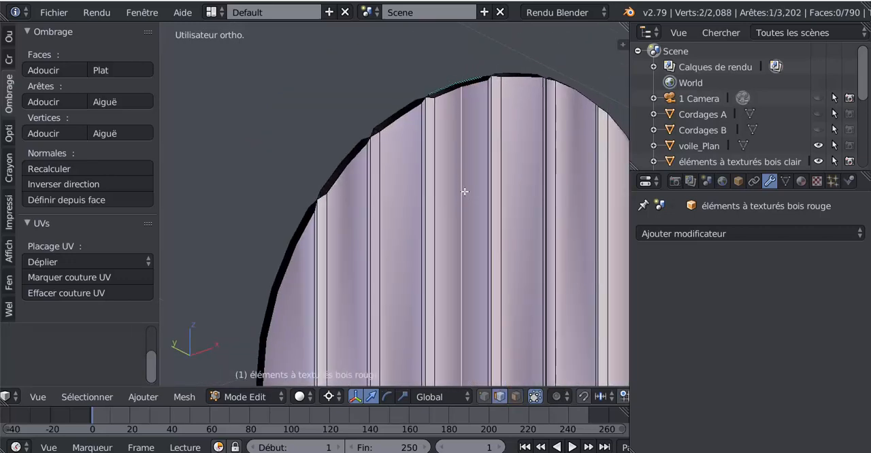
pyautogui.press('g')
pyautogui.rightClick(476, 197)
pyautogui.scroll(8, 435, 222)
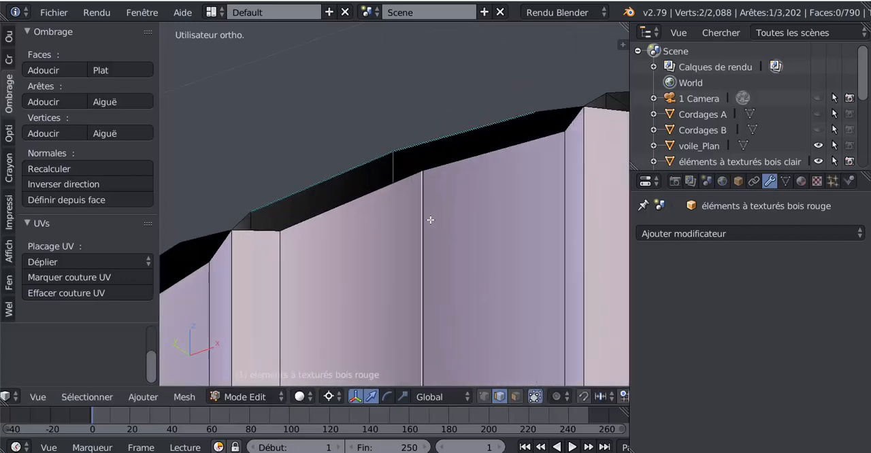
pyautogui.scroll(5, 430, 219)
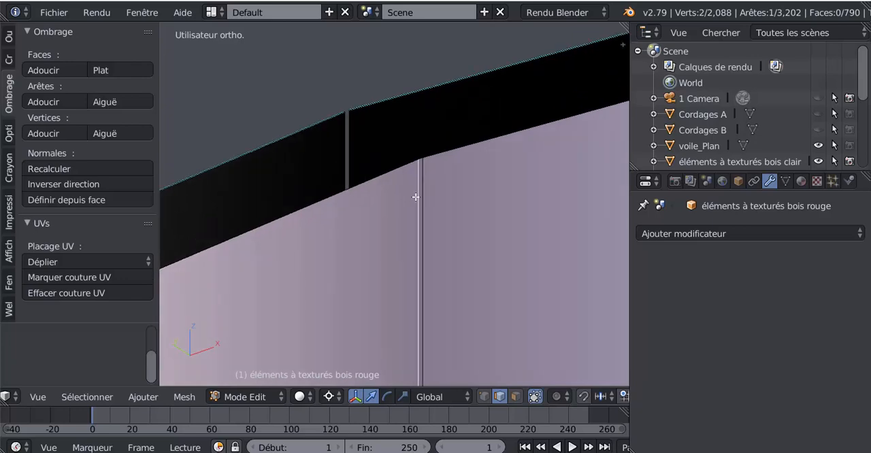
pyautogui.press('g')
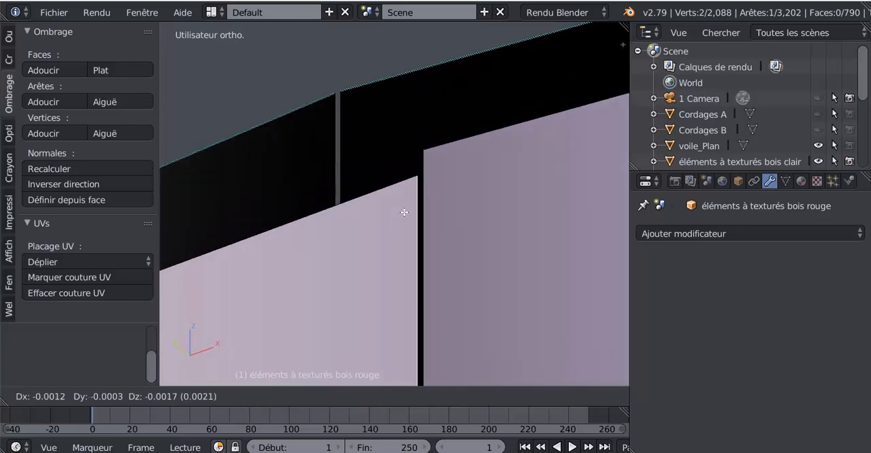
pyautogui.rightClick(413, 183)
# Test-move the short edge across the disc's dark rim above the centre seam, cancelling each move.
pyautogui.rightClick(360, 114)
pyautogui.press('g')
pyautogui.rightClick(385, 105)
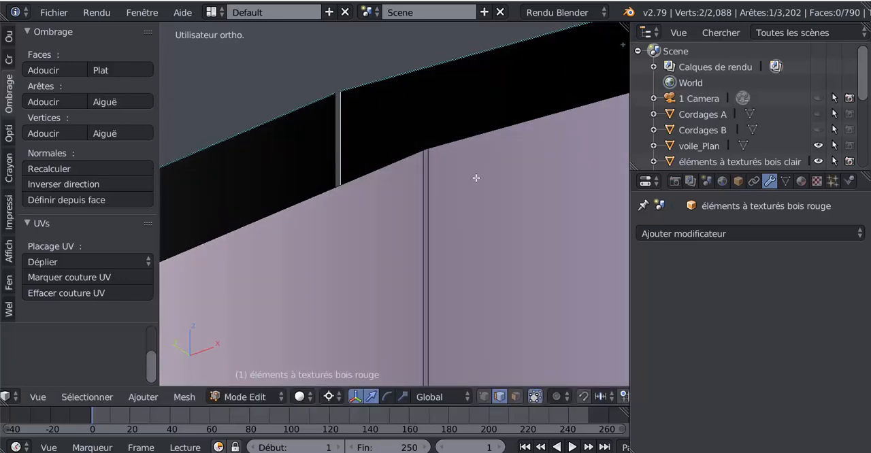
pyautogui.press('g')
pyautogui.rightClick(429, 179)
# Select the two neighbouring vertices at the upper end of the centre plank's split seam in vertex selection mode.
pyautogui.click(484, 396)
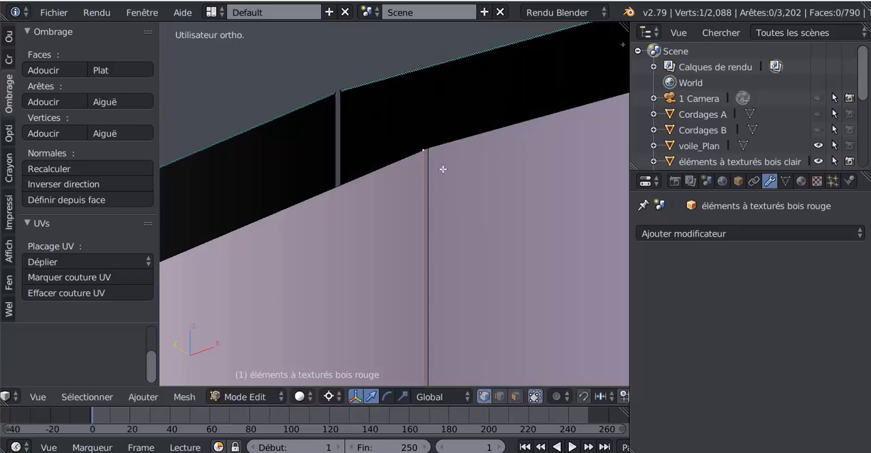
pyautogui.scroll(-5, 401, 208)
pyautogui.keyDown('shift'); pyautogui.moveTo(406, 248); pyautogui.dragTo(391, 264, button='middle'); pyautogui.keyUp('shift')
pyautogui.scroll(4, 387, 254)
pyautogui.scroll(3, 382, 222)
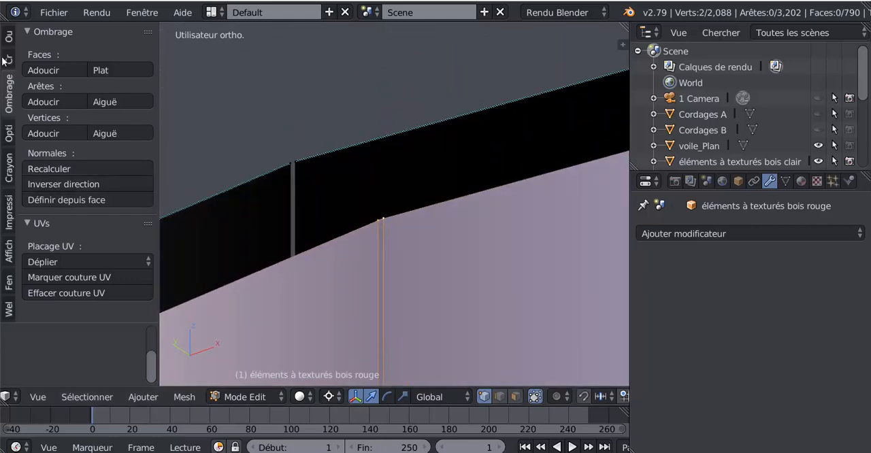
# Merge the two neighbouring vertices at the upper end of the centre plank's split seam, using the "Au premier" option.
pyautogui.click(9, 36)
pyautogui.moveTo(152, 96); pyautogui.dragTo(152, 253)
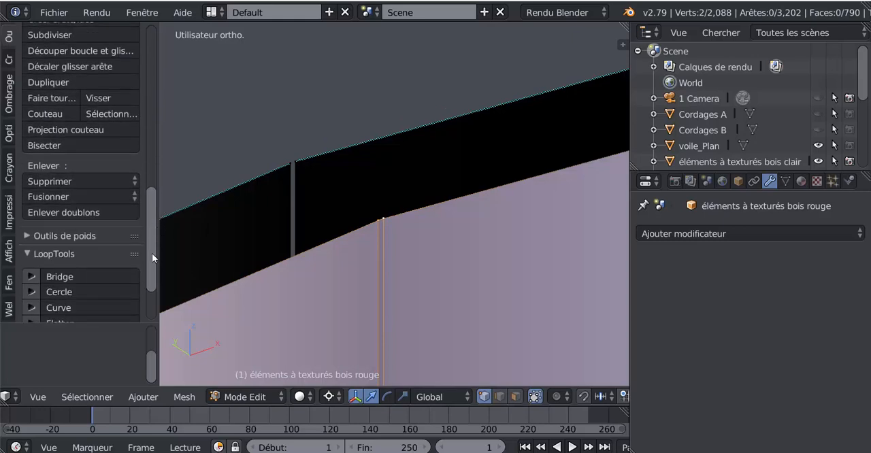
pyautogui.click(46, 197)
pyautogui.rightClick(386, 223)
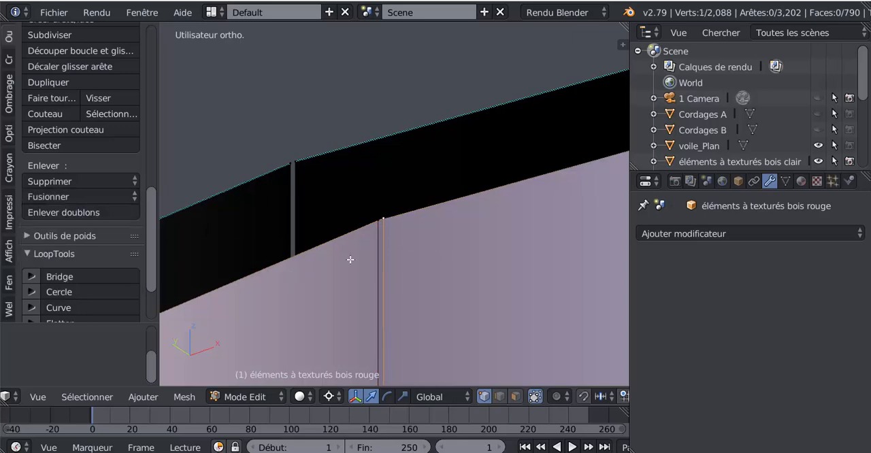
pyautogui.scroll(2, 392, 221)
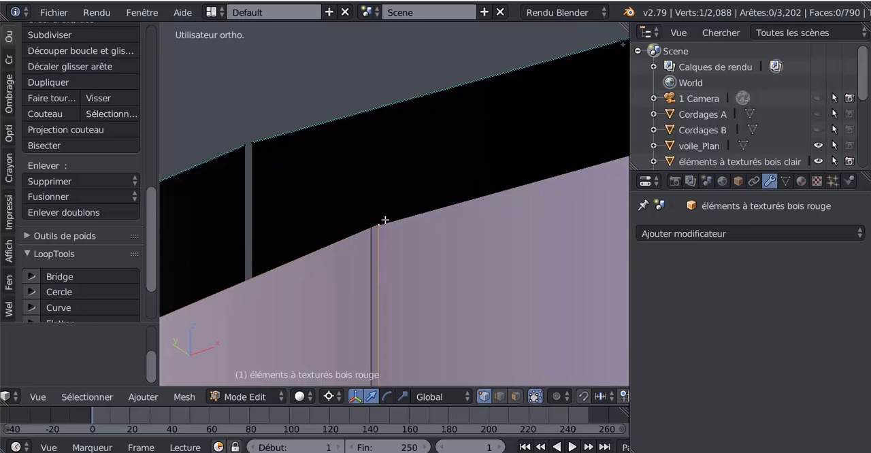
pyautogui.keyDown('shift'); pyautogui.rightClick(371, 230); pyautogui.keyUp('shift')
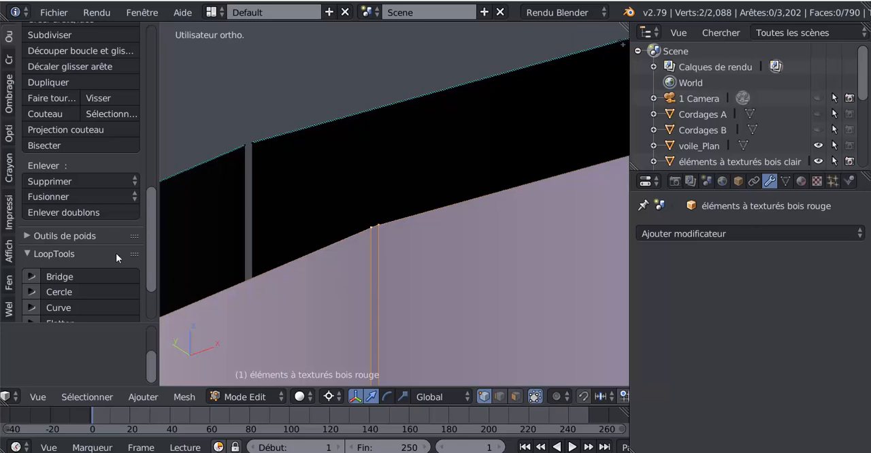
pyautogui.click(52, 197)
pyautogui.click(46, 196)
pyautogui.click(49, 194)
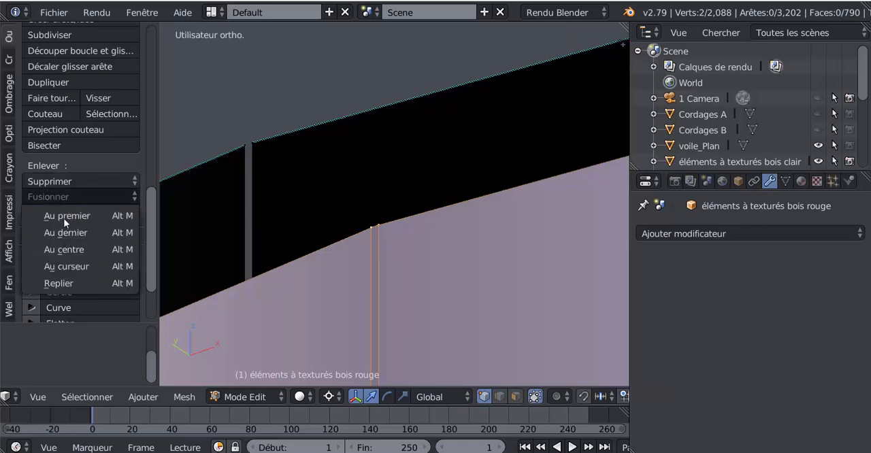
pyautogui.click(64, 217)
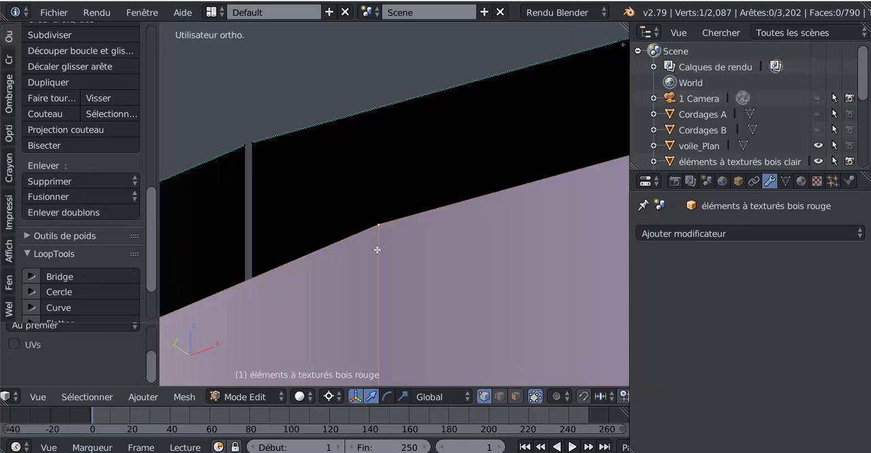
# Test-move the merged vertex at the seam's upper end and cancel the move.
pyautogui.scroll(2, 375, 246)
pyautogui.press('g')
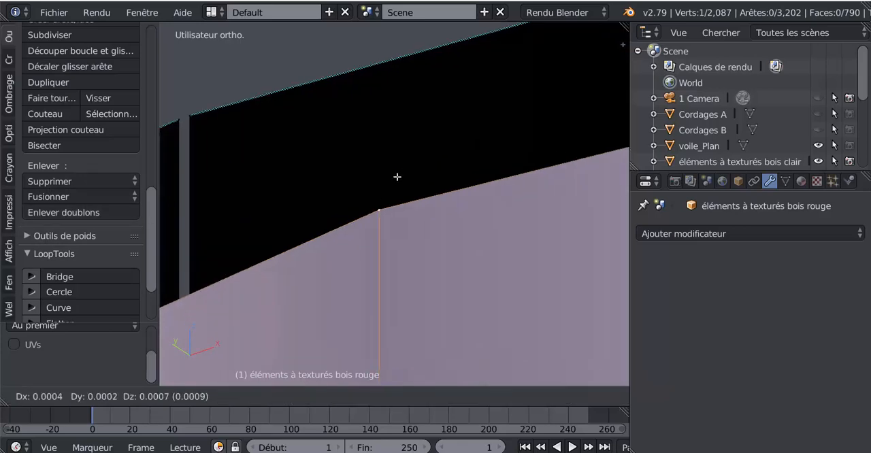
pyautogui.rightClick(370, 156)
# Examine the gap across the dark rim above the centre seam, and view the disc from its opposite face.
pyautogui.scroll(-4, 369, 157)
pyautogui.keyDown('shift'); pyautogui.moveTo(368, 206); pyautogui.dragTo(411, 223, button='middle'); pyautogui.keyUp('shift')
pyautogui.scroll(4, 408, 222)
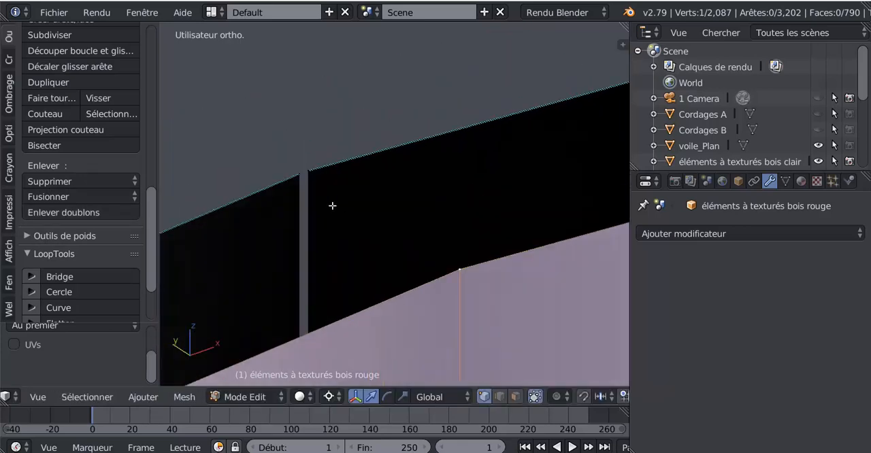
pyautogui.keyDown('shift'); pyautogui.moveTo(332, 204); pyautogui.dragTo(438, 233, button='middle'); pyautogui.keyUp('shift')
pyautogui.scroll(7, 409, 228)
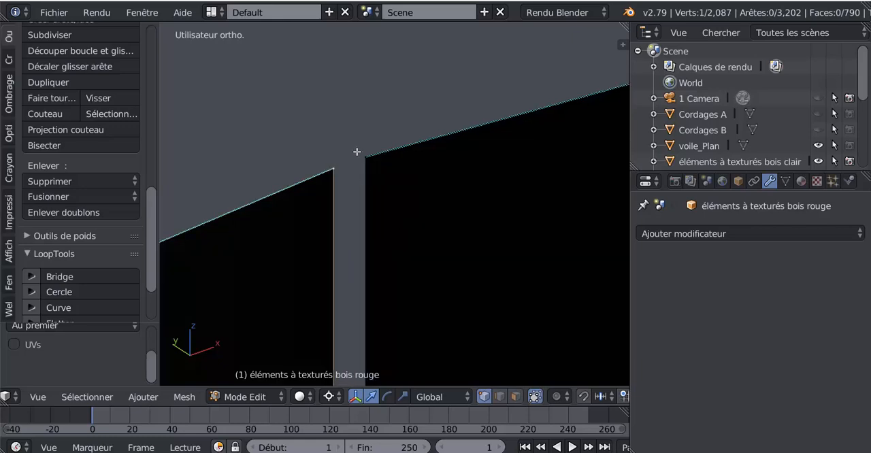
pyautogui.scroll(-8, 369, 214)
pyautogui.moveTo(343, 253); pyautogui.dragTo(391, 321, button='middle')
pyautogui.scroll(-13, 425, 243)
pyautogui.scroll(2, 385, 305)
pyautogui.scroll(8, 449, 268)
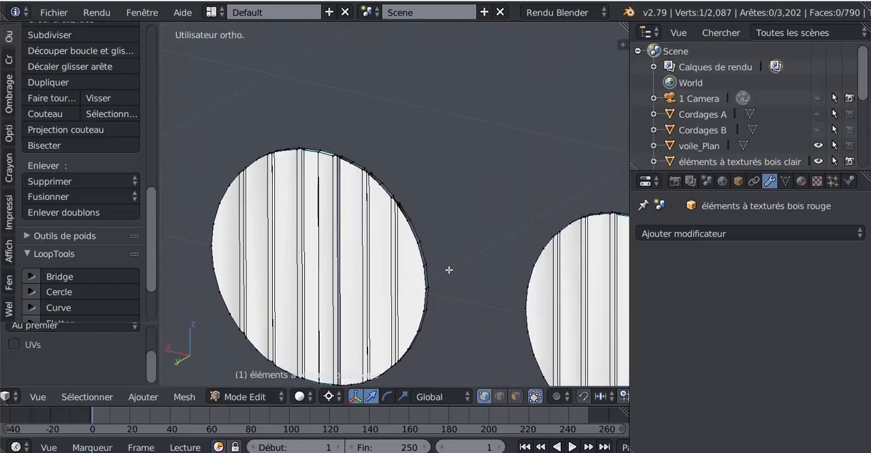
# Test-move the vertices on both sides of the seam gap at the upper rim of the disc's opposite face, cancelling each move.
pyautogui.scroll(1, 435, 184)
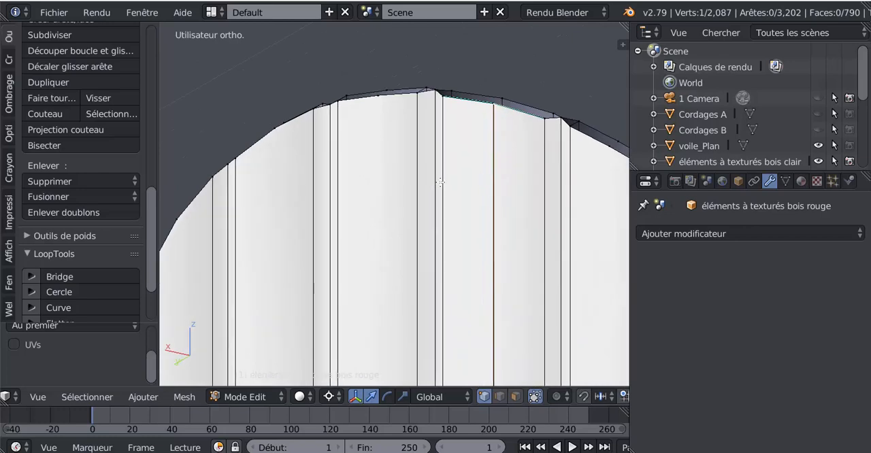
pyautogui.keyDown('shift'); pyautogui.moveTo(439, 179); pyautogui.dragTo(370, 279, button='middle'); pyautogui.keyUp('shift')
pyautogui.scroll(3, 379, 280)
pyautogui.scroll(6, 380, 281)
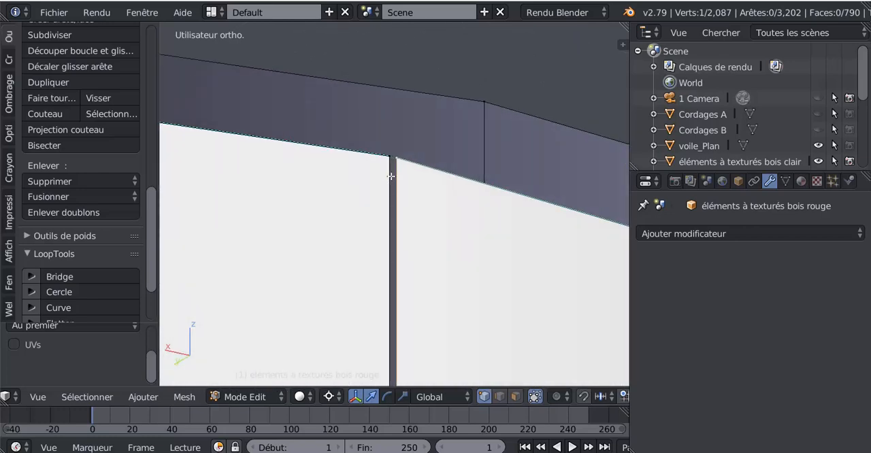
pyautogui.scroll(2, 390, 176)
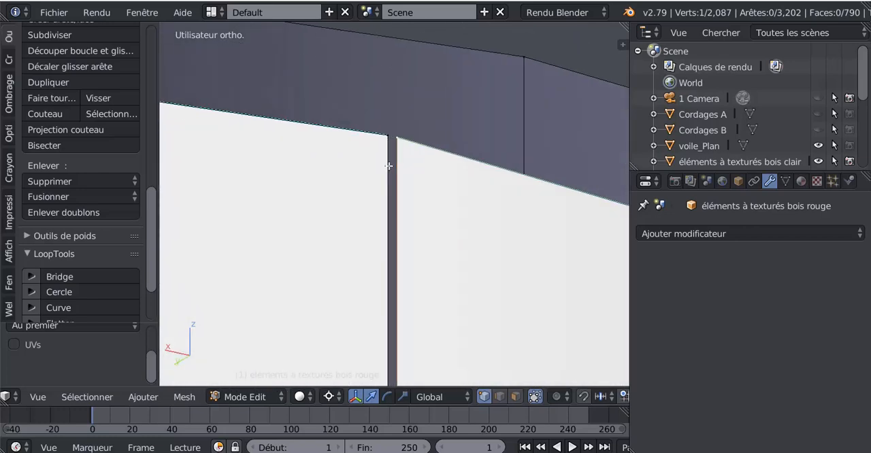
pyautogui.moveTo(385, 134); pyautogui.dragTo(351, 156, button='right')
pyautogui.rightClick(362, 137)
pyautogui.moveTo(396, 133); pyautogui.dragTo(392, 152, button='right')
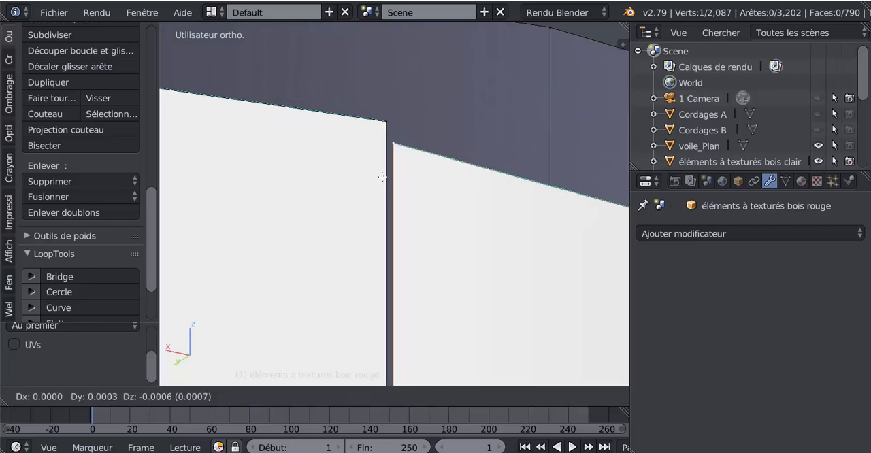
pyautogui.rightClick(385, 149)
# Merge the two vertices at the upper end of the opposite face's split seam, using the "Au dernier" option.
pyautogui.keyDown('shift'); pyautogui.rightClick(388, 123); pyautogui.keyUp('shift')
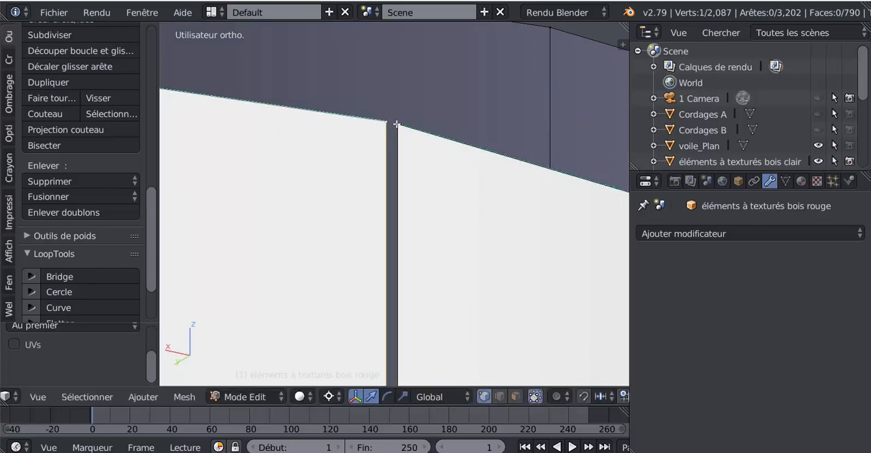
pyautogui.click(72, 196)
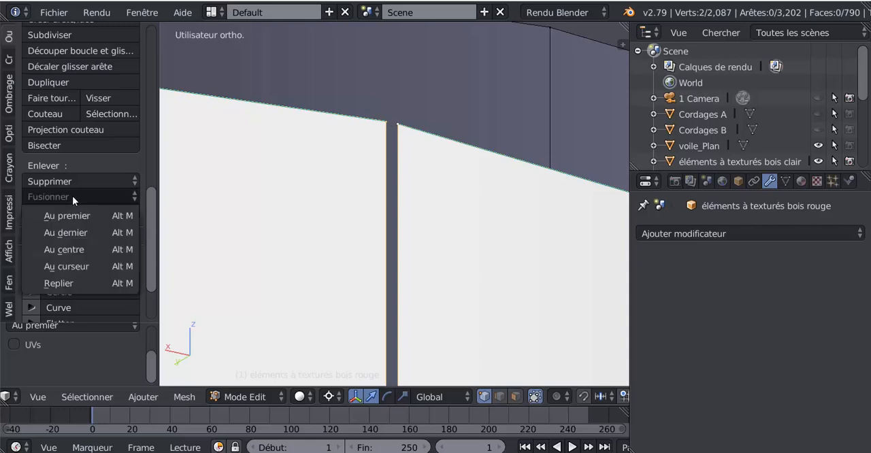
pyautogui.click(75, 232)
pyautogui.scroll(-5, 372, 166)
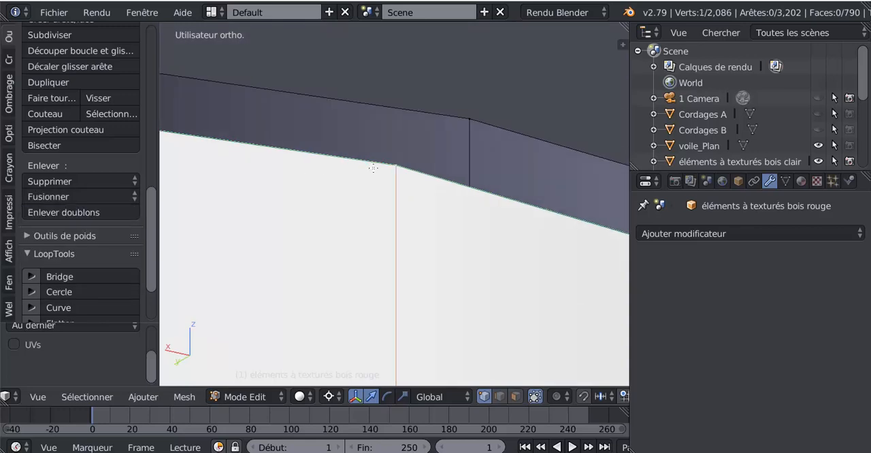
# Merge the two vertices at the lower end of the face's centre seam, using the "Au centre" option.
pyautogui.moveTo(400, 99); pyautogui.dragTo(426, 353, button='middle')
pyautogui.scroll(-3, 427, 286)
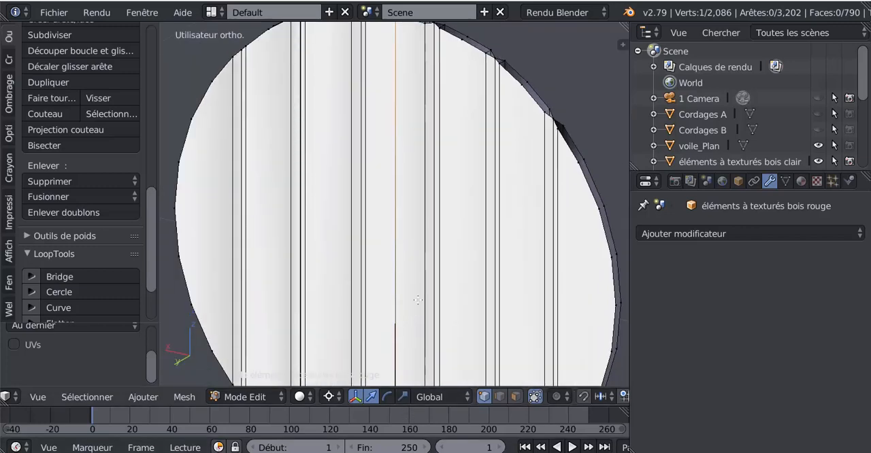
pyautogui.moveTo(430, 224); pyautogui.dragTo(430, 298, button='middle')
pyautogui.scroll(4, 407, 212)
pyautogui.scroll(3, 409, 211)
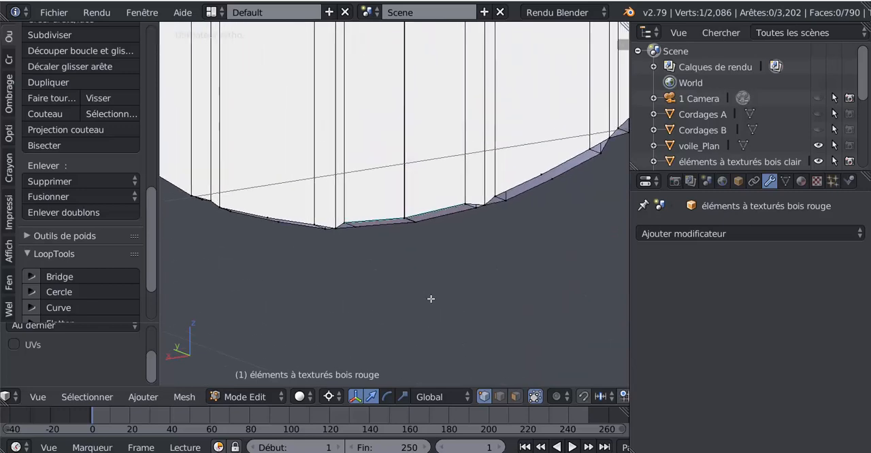
pyautogui.scroll(7, 417, 255)
pyautogui.keyDown('shift'); pyautogui.rightClick(426, 251); pyautogui.keyUp('shift')
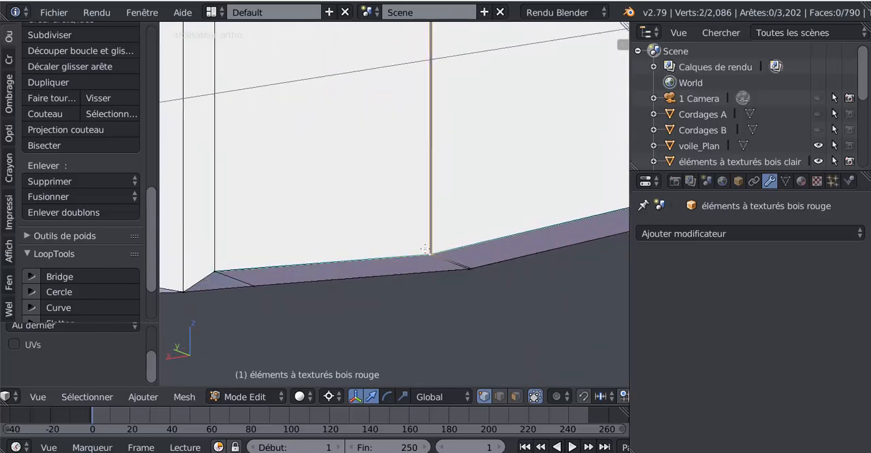
pyautogui.click(65, 197)
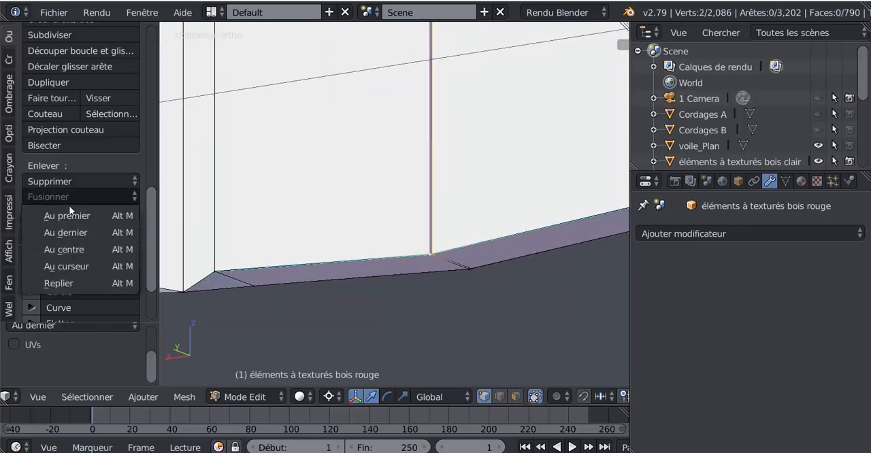
pyautogui.click(89, 248)
# Merge the paired vertices on the far edge of the rim below the centre seam, using the "Au centre" option.
pyautogui.keyDown('shift'); pyautogui.rightClick(459, 268); pyautogui.keyUp('shift')
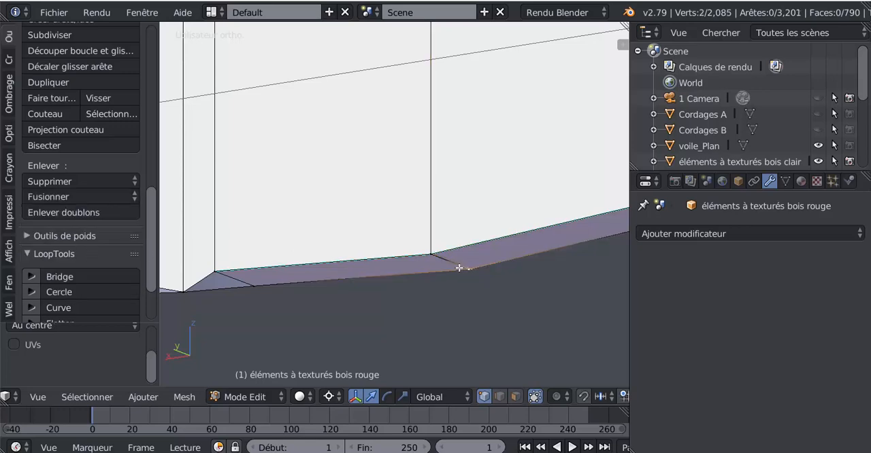
pyautogui.click(60, 197)
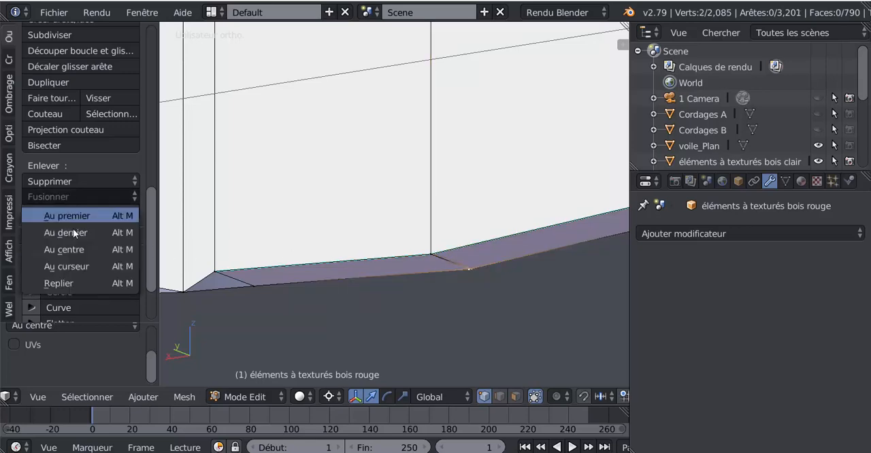
pyautogui.click(73, 250)
pyautogui.scroll(-7, 328, 252)
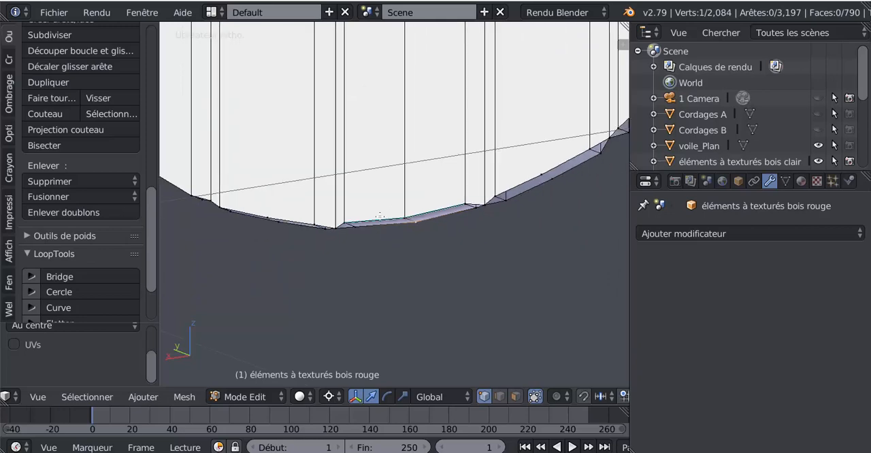
# Select the two extra rim faces beneath the centre plank in face selection mode, and delete them as Faces.
pyautogui.moveTo(396, 217); pyautogui.dragTo(597, 241, button='middle')
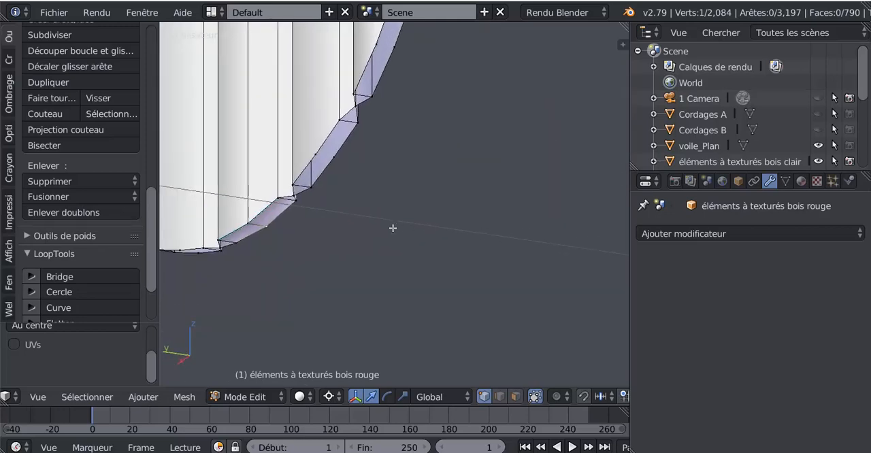
pyautogui.moveTo(393, 228); pyautogui.dragTo(386, 228, button='middle')
pyautogui.keyDown('shift'); pyautogui.moveTo(311, 232); pyautogui.dragTo(537, 235, button='middle'); pyautogui.keyUp('shift')
pyautogui.moveTo(430, 235); pyautogui.dragTo(442, 249, button='middle')
pyautogui.click(515, 398)
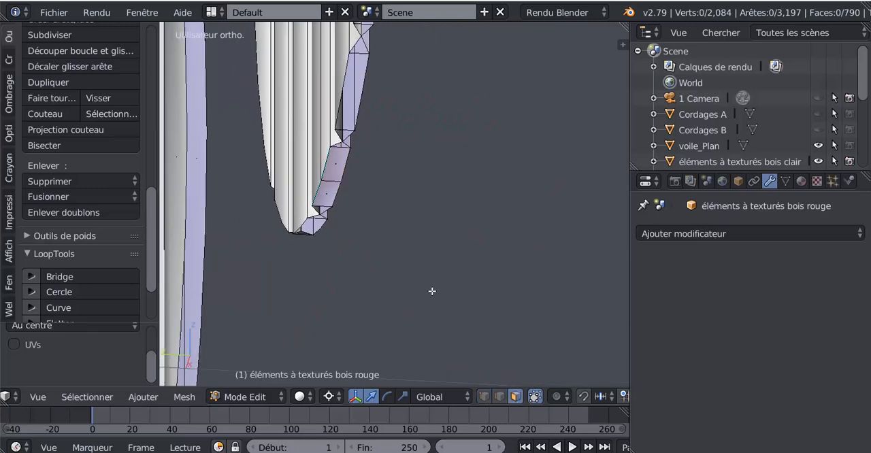
pyautogui.moveTo(432, 291); pyautogui.dragTo(317, 193, button='middle')
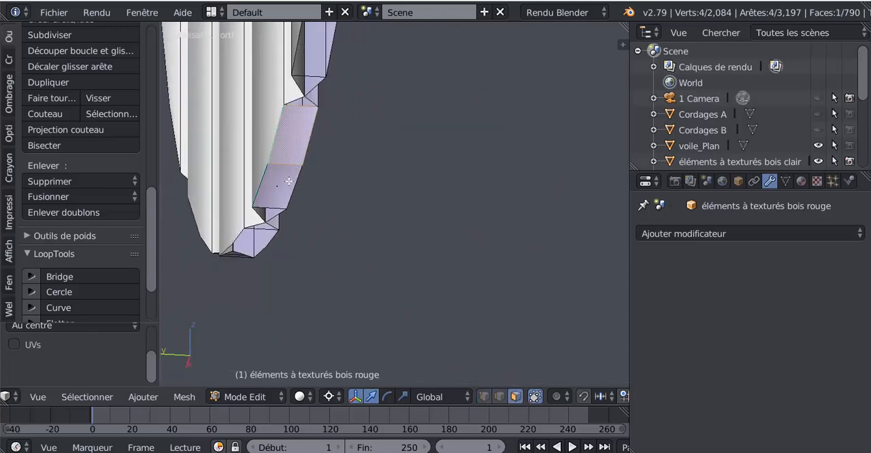
pyautogui.keyDown('shift'); pyautogui.click(289, 182); pyautogui.keyUp('shift')
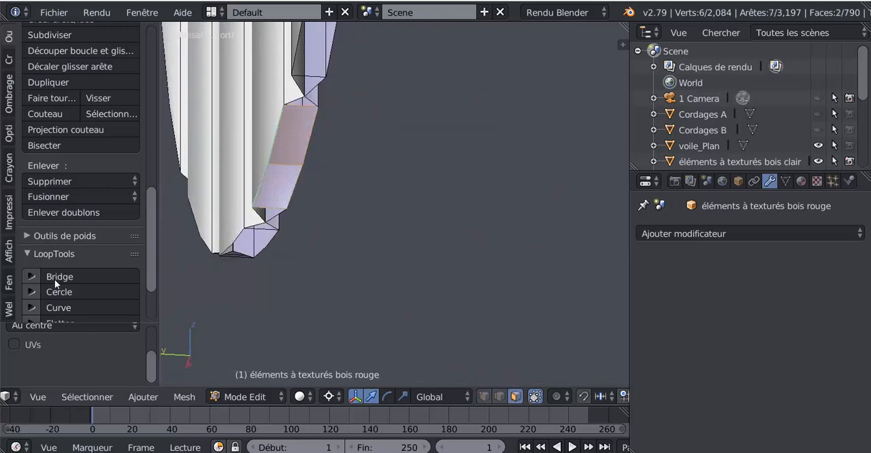
pyautogui.scroll(2, 75, 134)
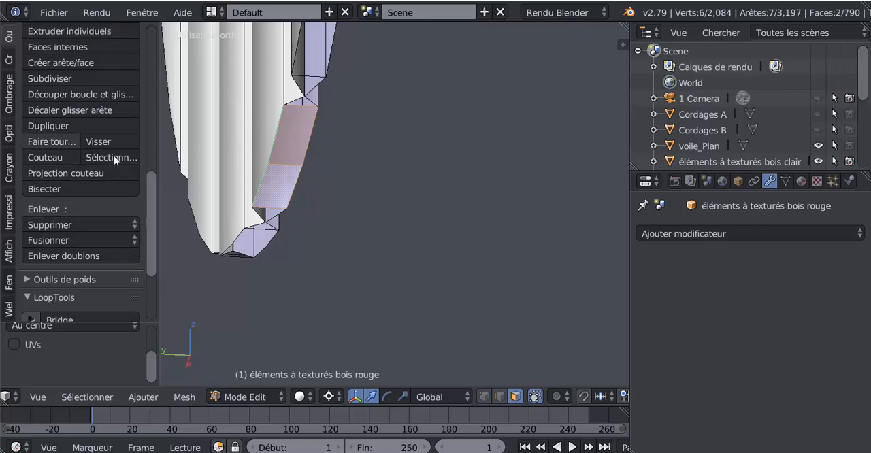
pyautogui.moveTo(156, 204); pyautogui.dragTo(142, 173)
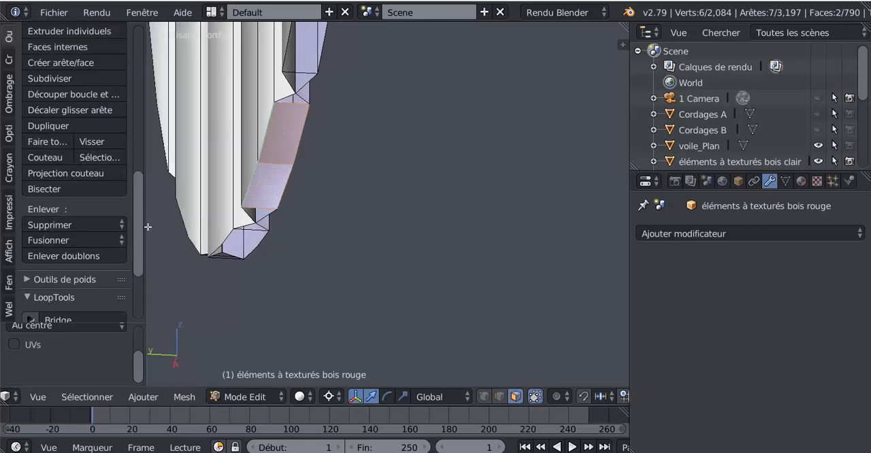
pyautogui.moveTo(147, 232); pyautogui.dragTo(273, 232)
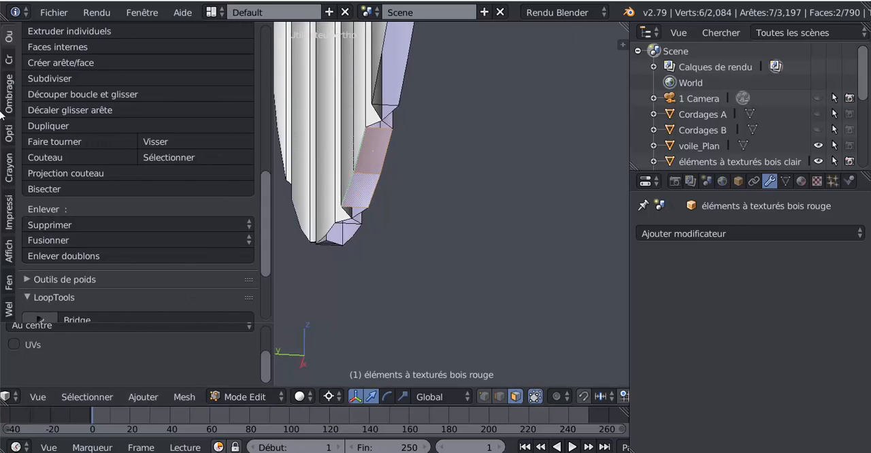
pyautogui.scroll(10, 39, 36)
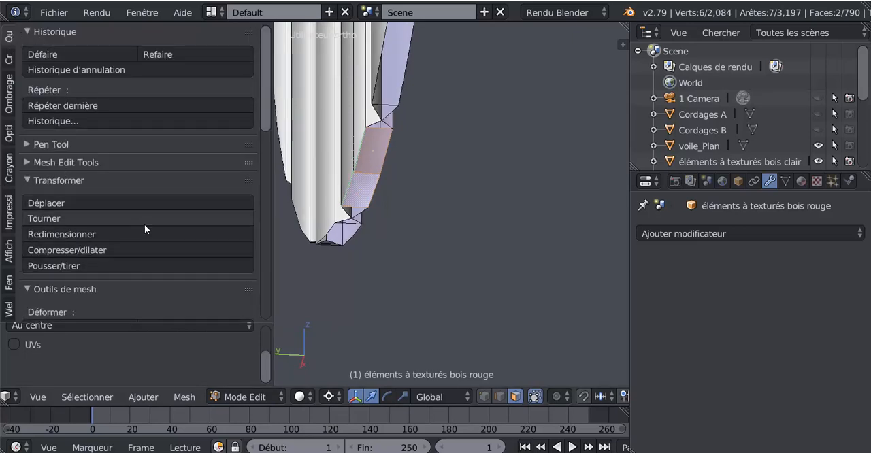
pyautogui.press('x')
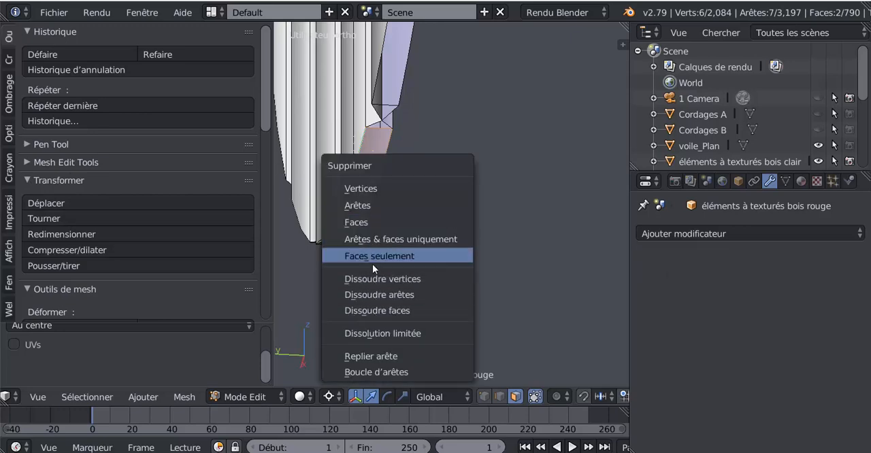
pyautogui.click(383, 221)
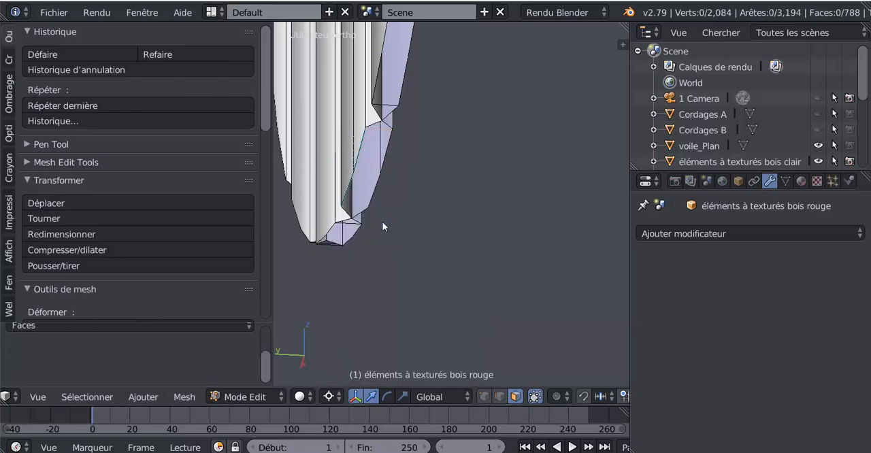
# Examine the disc's rim, switch from face to edge selection mode, and select a single edge on the disc.
pyautogui.moveTo(398, 219); pyautogui.dragTo(278, 259, button='middle')
pyautogui.scroll(-1, 321, 249)
pyautogui.scroll(-5, 322, 247)
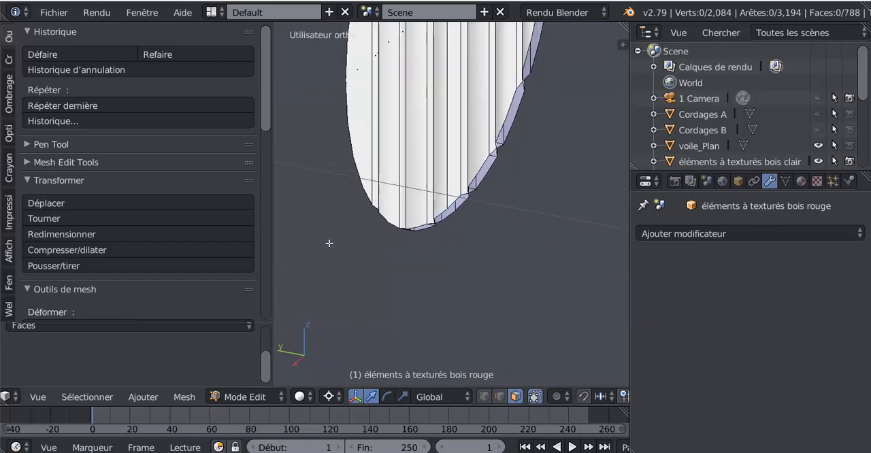
pyautogui.moveTo(436, 254)
pyautogui.mouseDown(button='middle')
pyautogui.moveTo(500, 251)
pyautogui.moveTo(327, 282)
pyautogui.moveTo(436, 252)
pyautogui.mouseUp(button='middle')
pyautogui.scroll(1, 436, 251)
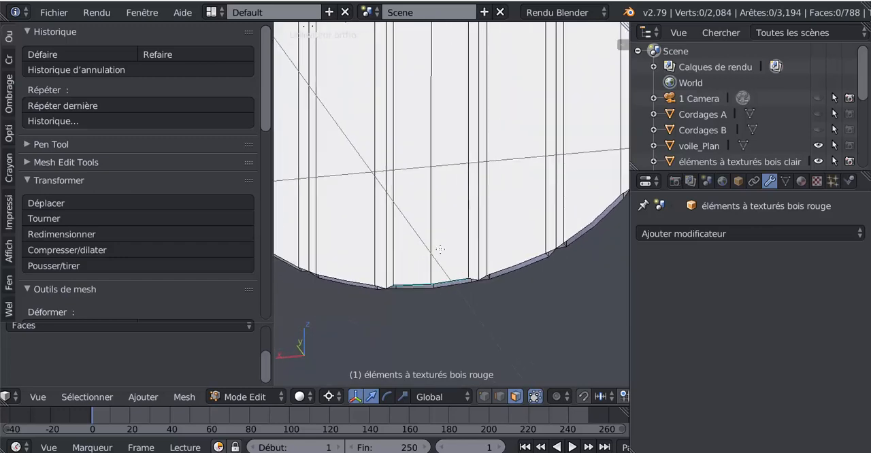
pyautogui.rightClick(444, 239)
pyautogui.click(499, 397)
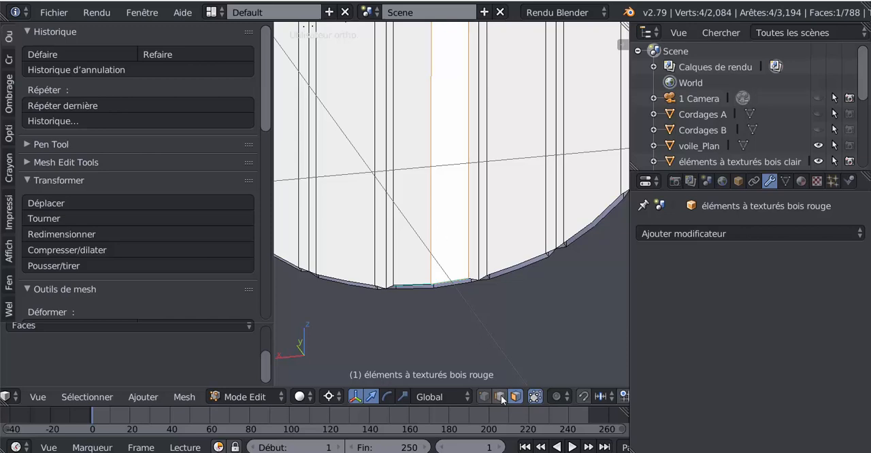
pyautogui.rightClick(405, 210)
# Examine both sides and the rim of the disc, along with the neighbouring discs.
pyautogui.scroll(-2, 429, 219)
pyautogui.scroll(-2, 430, 219)
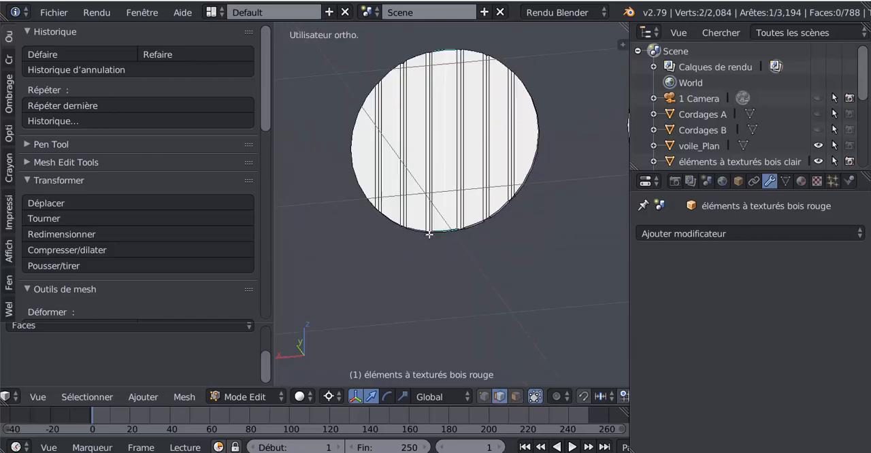
pyautogui.moveTo(428, 234); pyautogui.dragTo(432, 274, button='middle')
pyautogui.scroll(5, 432, 274)
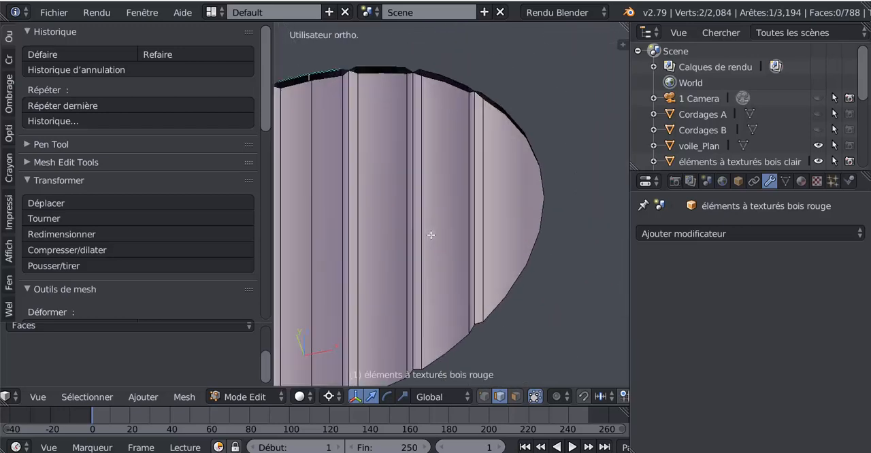
pyautogui.scroll(-4, 473, 209)
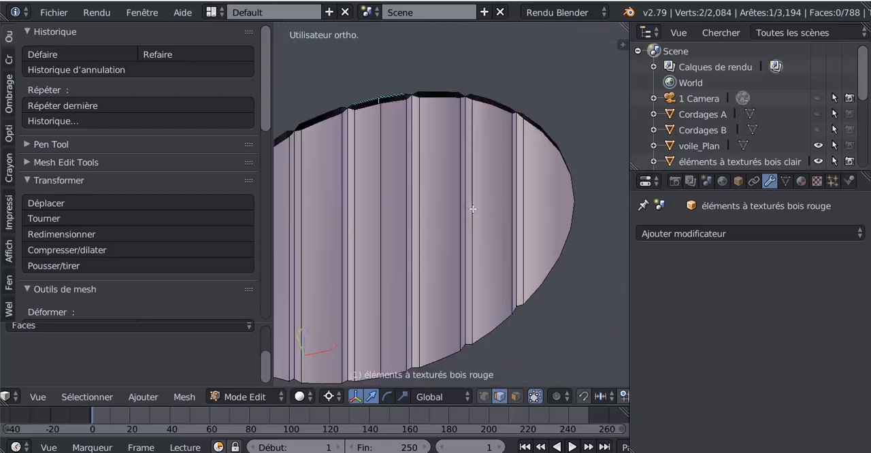
pyautogui.moveTo(431, 246)
pyautogui.mouseDown(button='middle')
pyautogui.moveTo(507, 245)
pyautogui.moveTo(426, 238)
pyautogui.mouseUp(button='middle')
pyautogui.scroll(-3, 426, 238)
pyautogui.moveTo(477, 236); pyautogui.dragTo(481, 243, button='middle')
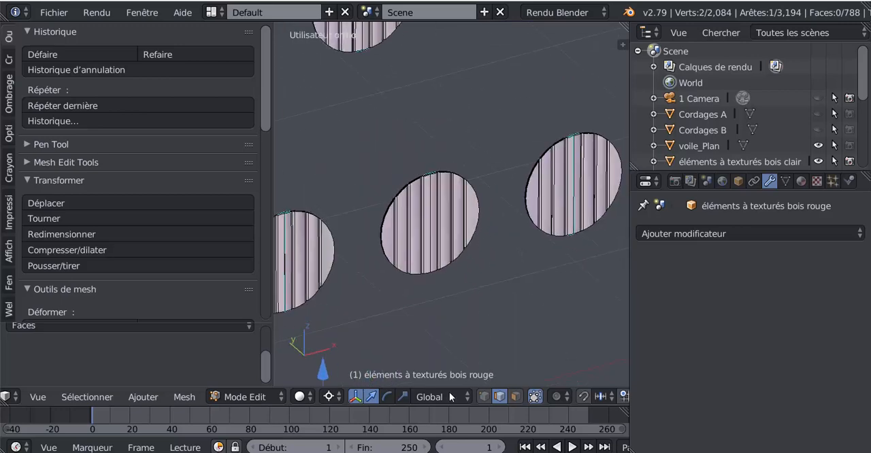
# Return to Object mode and examine the shading and rims of the plank discs in both rows.
pyautogui.press('Tab')
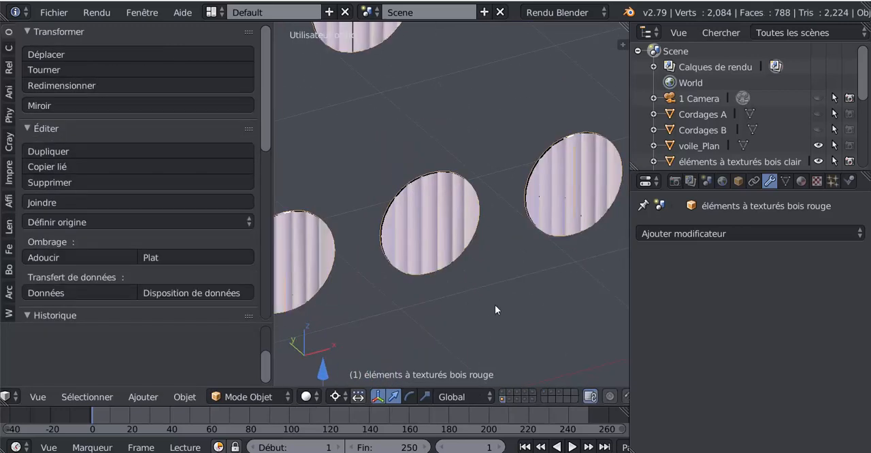
pyautogui.scroll(-4, 482, 339)
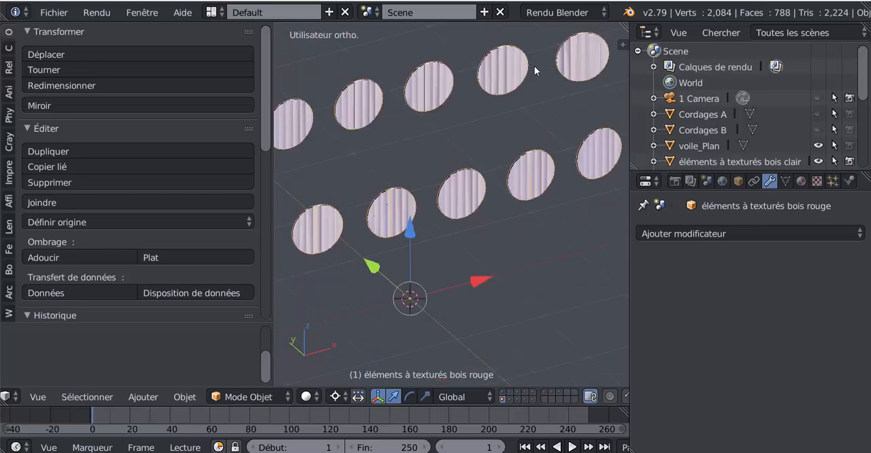
pyautogui.moveTo(420, 229); pyautogui.dragTo(558, 190, button='middle')
pyautogui.scroll(6, 494, 209)
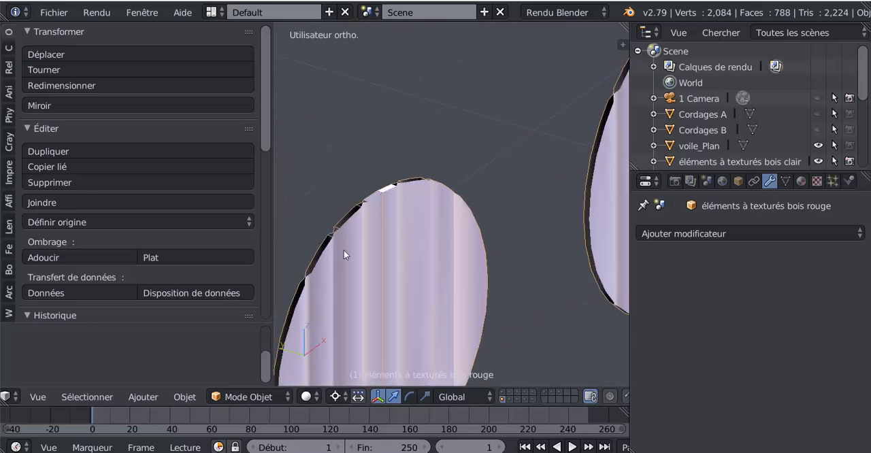
pyautogui.scroll(-5, 445, 249)
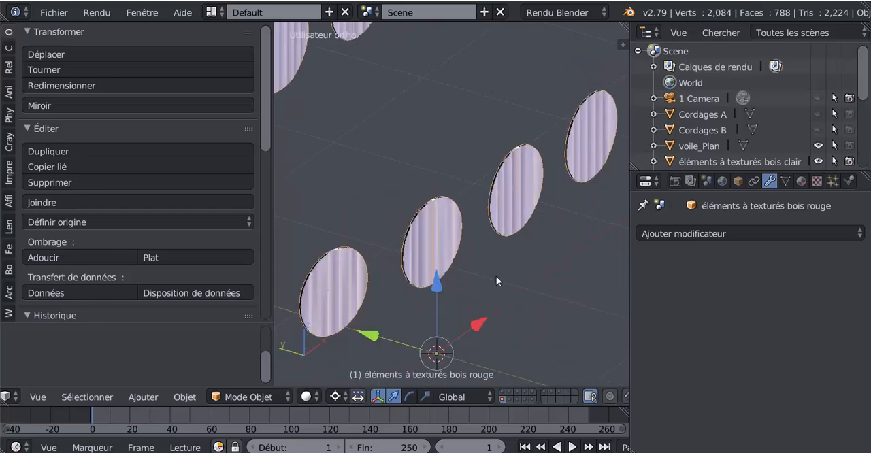
pyautogui.moveTo(459, 262); pyautogui.dragTo(436, 260, button='middle')
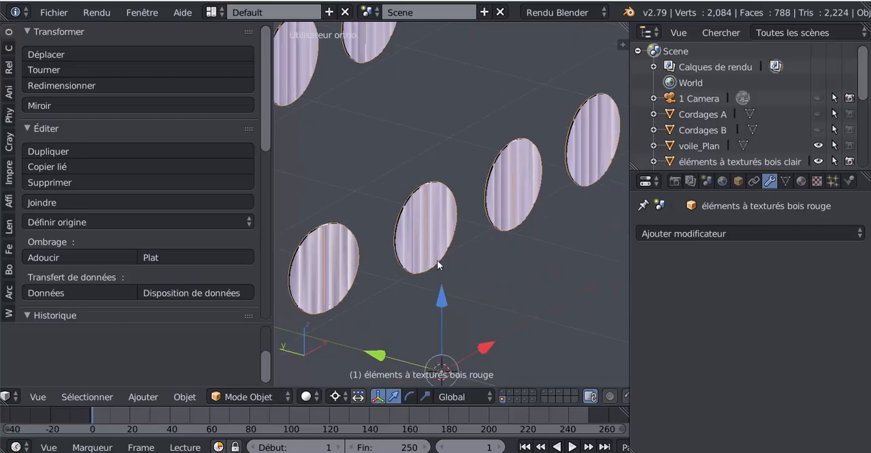
pyautogui.scroll(5, 446, 199)
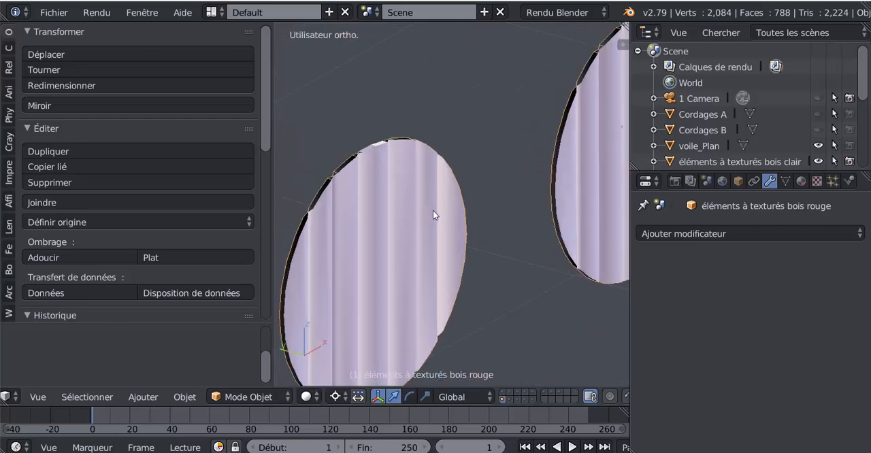
pyautogui.scroll(-5, 434, 221)
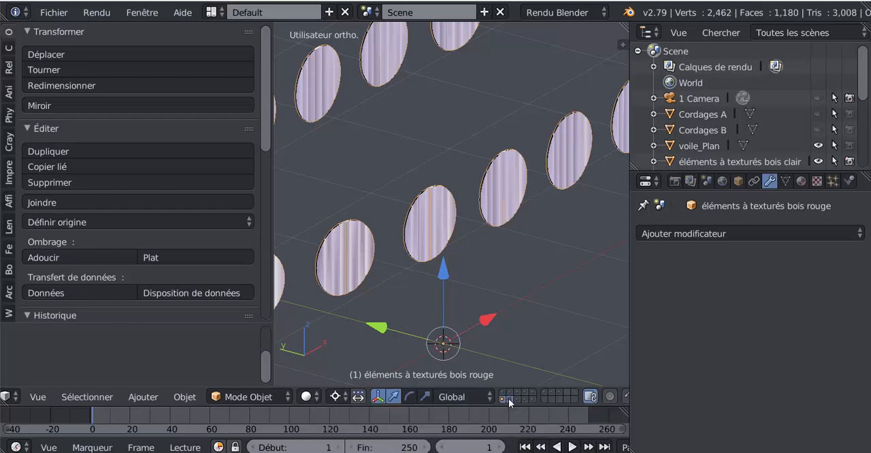
# Display the layers holding the shields' frames, spokes and handles together with the plank discs.
pyautogui.keyDown('shift'); pyautogui.click(535, 393); pyautogui.keyUp('shift')
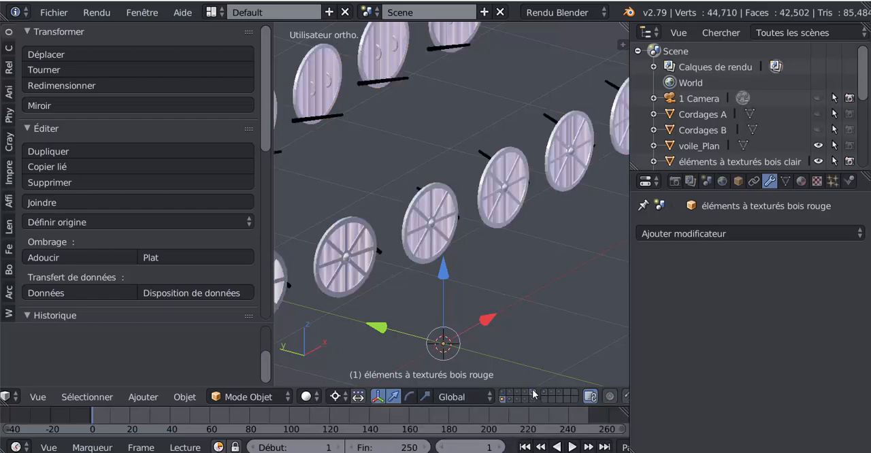
pyautogui.moveTo(524, 320); pyautogui.dragTo(525, 257, button='middle')
pyautogui.scroll(4, 305, 271)
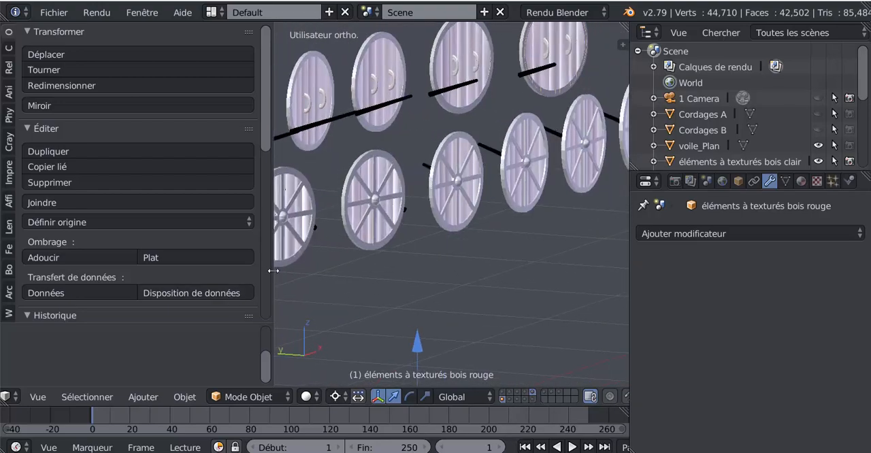
# Enlarge the 3D view by narrowing the tool shelf and the properties editor, and bring all shields into view.
pyautogui.moveTo(273, 270); pyautogui.dragTo(122, 276)
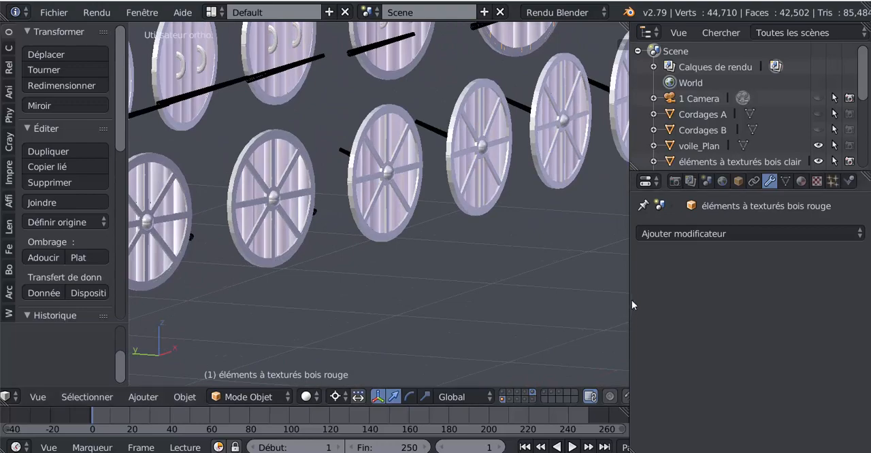
pyautogui.moveTo(630, 290); pyautogui.dragTo(758, 286)
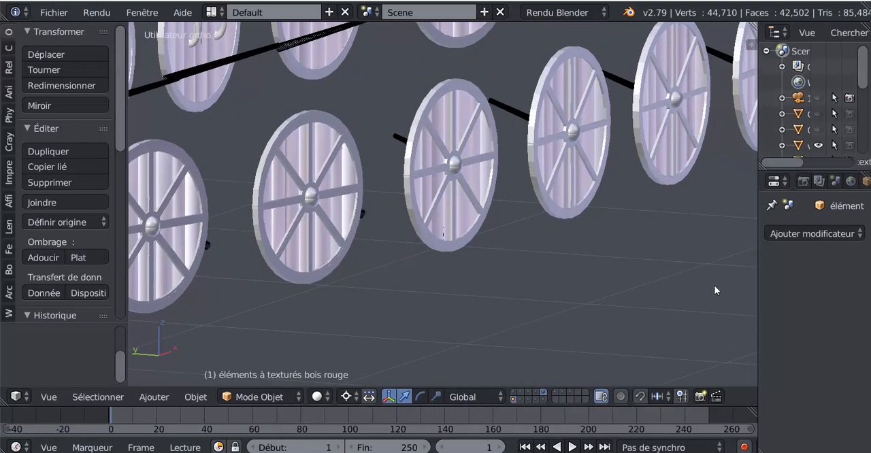
pyautogui.scroll(-4, 712, 286)
pyautogui.keyDown('shift'); pyautogui.moveTo(639, 273); pyautogui.dragTo(640, 294, button='middle'); pyautogui.keyUp('shift')
pyautogui.scroll(-2, 639, 294)
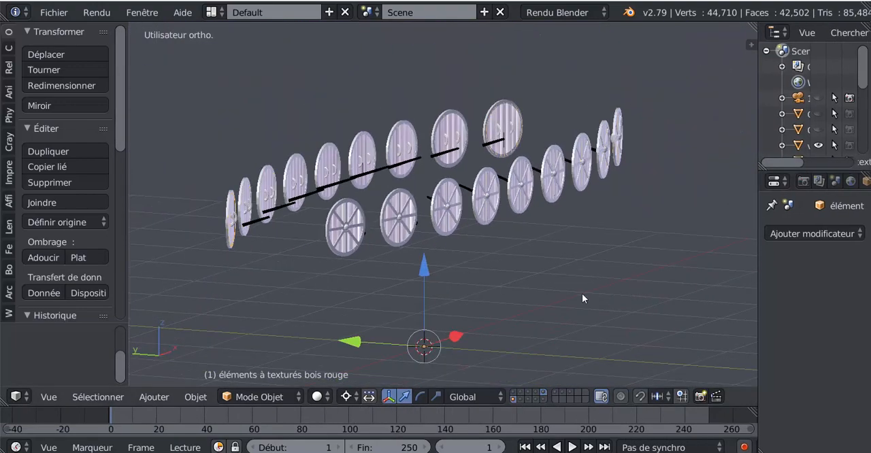
pyautogui.moveTo(582, 295); pyautogui.dragTo(567, 296, button='middle')
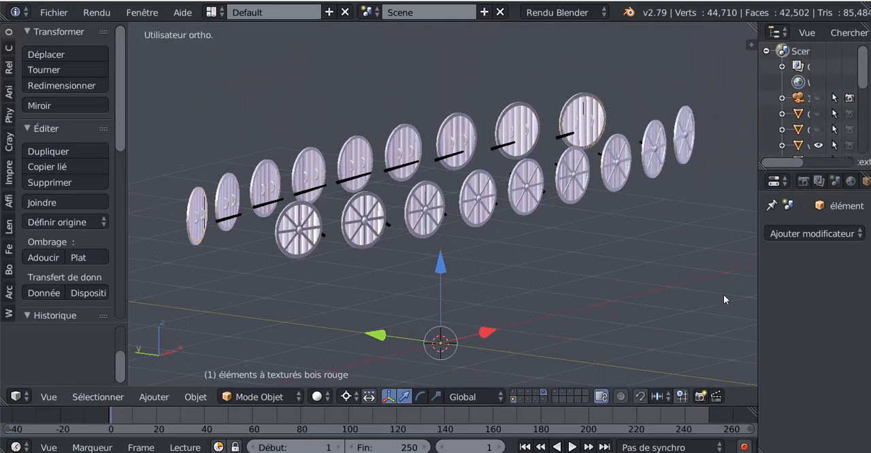
# Show the 3D view's properties region and enable "Occlusion ambiante" in the Ombrage settings.
pyautogui.press('n')
pyautogui.moveTo(627, 271); pyautogui.dragTo(605, 277)
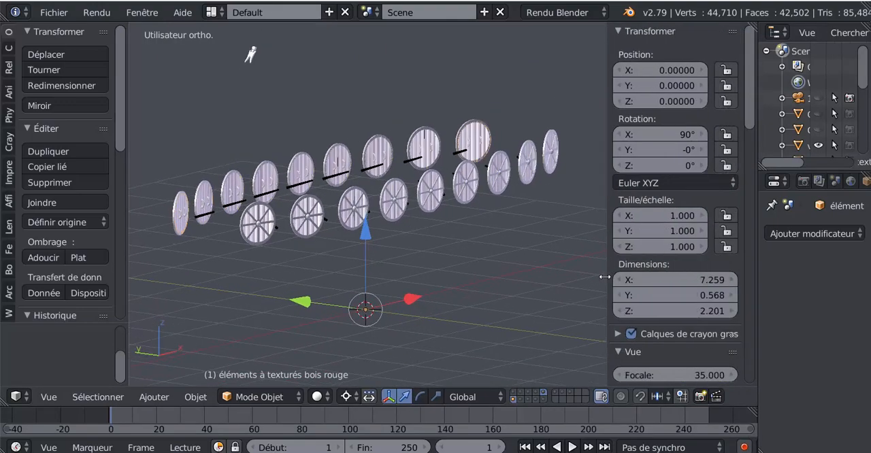
pyautogui.moveTo(748, 138); pyautogui.dragTo(752, 323)
pyautogui.scroll(4, 629, 279)
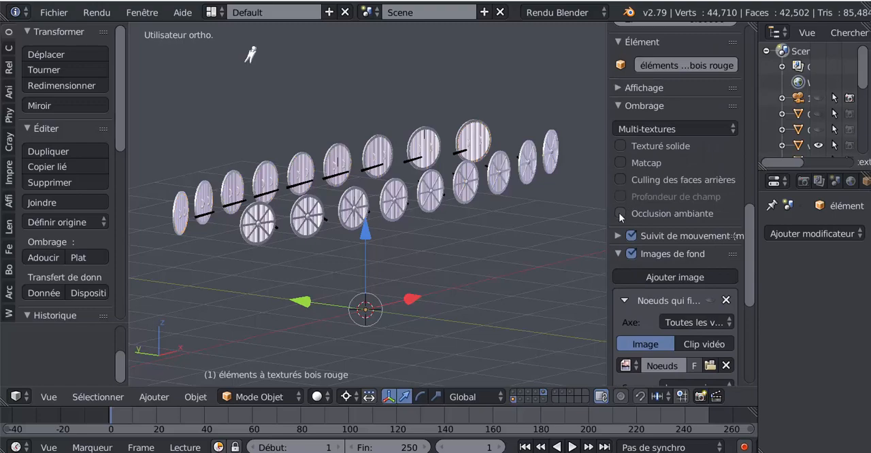
pyautogui.click(620, 213)
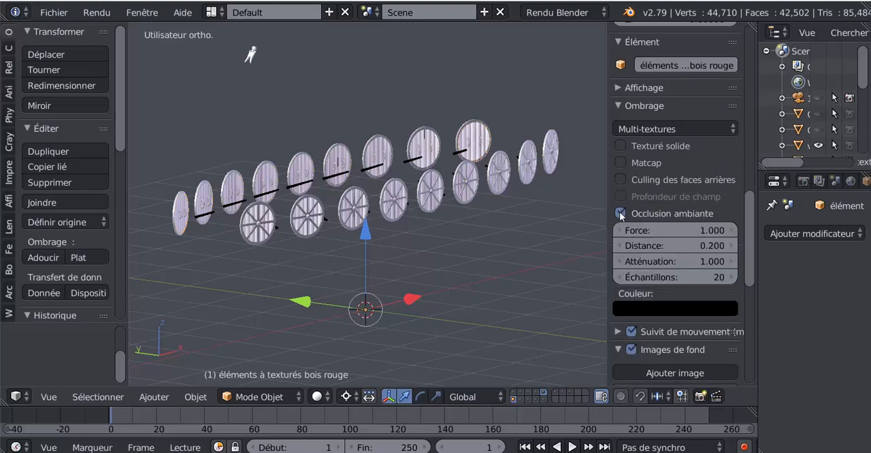
# Set the ambient occlusion Force to 6.100 and examine its effect on the shields.
pyautogui.scroll(3, 367, 259)
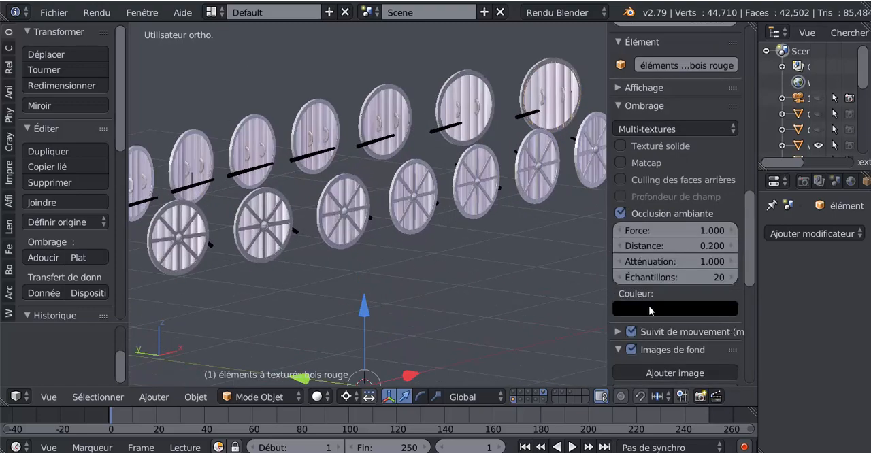
pyautogui.moveTo(640, 235); pyautogui.dragTo(710, 234)
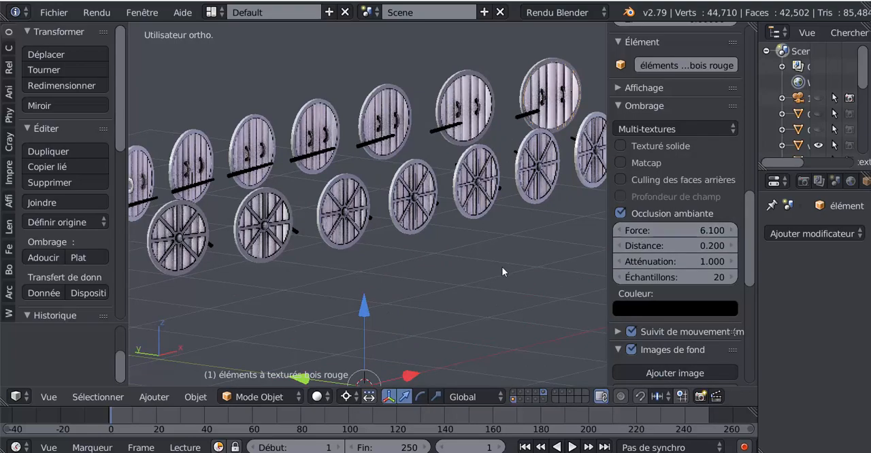
pyautogui.moveTo(502, 272)
pyautogui.mouseDown(button='middle')
pyautogui.moveTo(408, 273)
pyautogui.moveTo(487, 266)
pyautogui.mouseUp(button='middle')
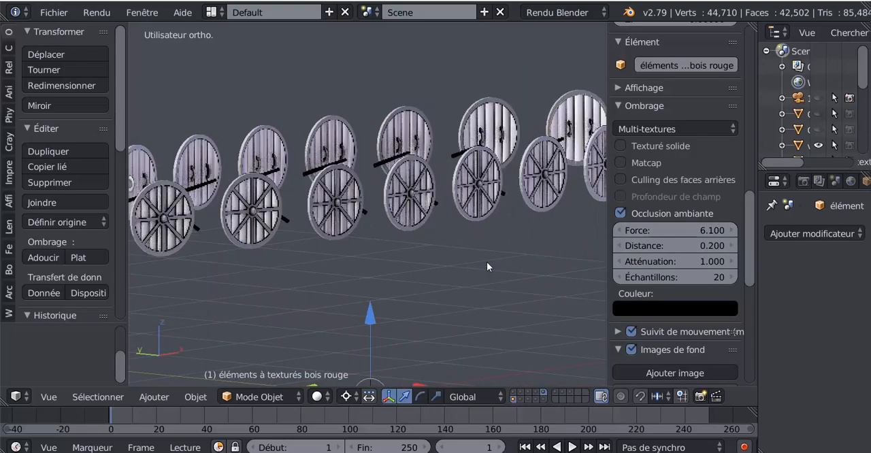
pyautogui.scroll(6, 480, 257)
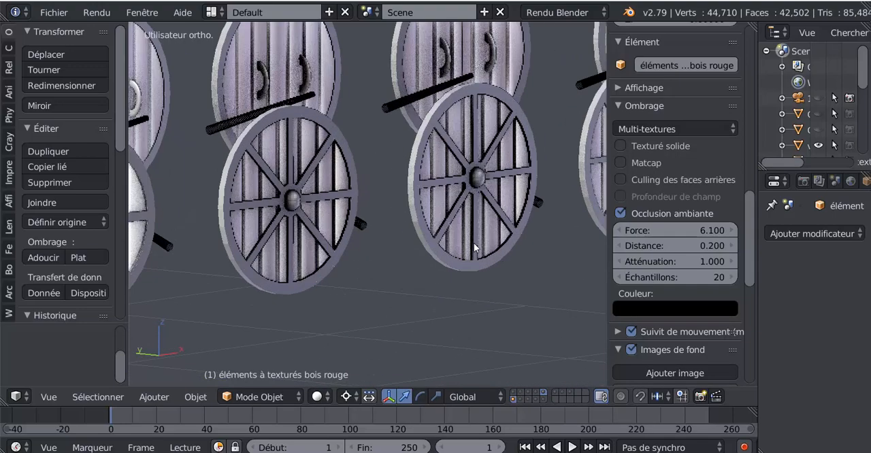
pyautogui.scroll(-4, 456, 244)
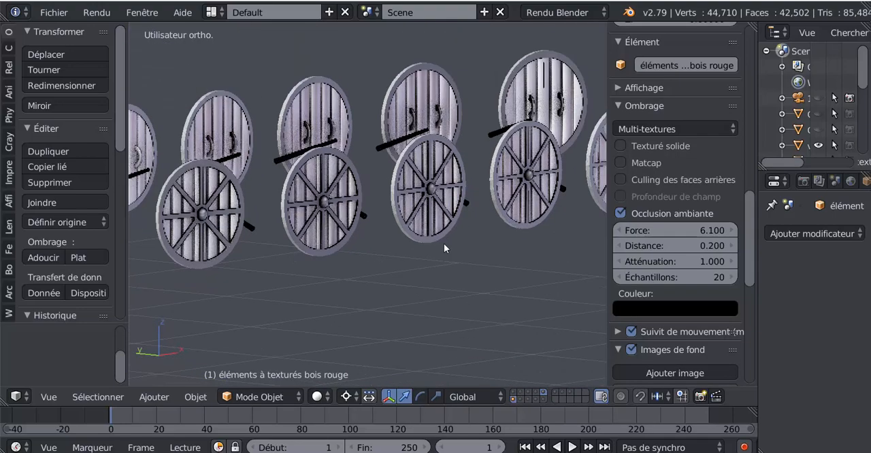
pyautogui.moveTo(403, 249); pyautogui.dragTo(507, 263, button='middle')
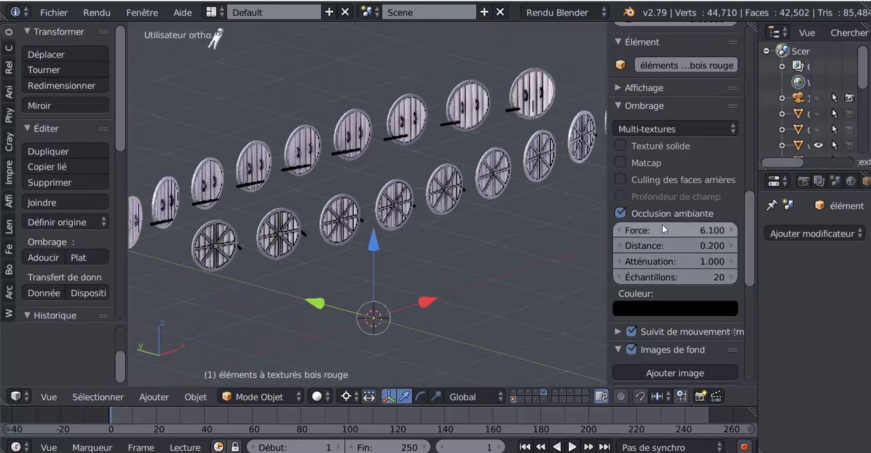
# Preview the shields with the Matériau and Texture viewport shading modes.
pyautogui.moveTo(411, 298); pyautogui.dragTo(463, 312, button='middle')
pyautogui.click(319, 397)
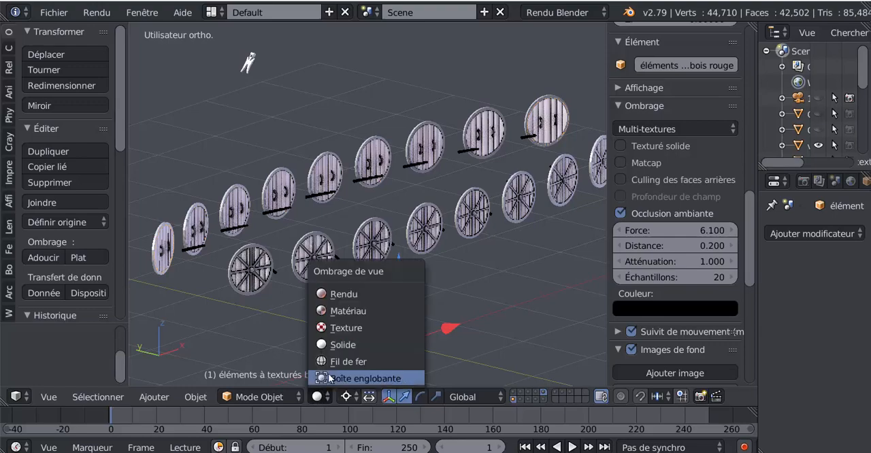
pyautogui.click(337, 312)
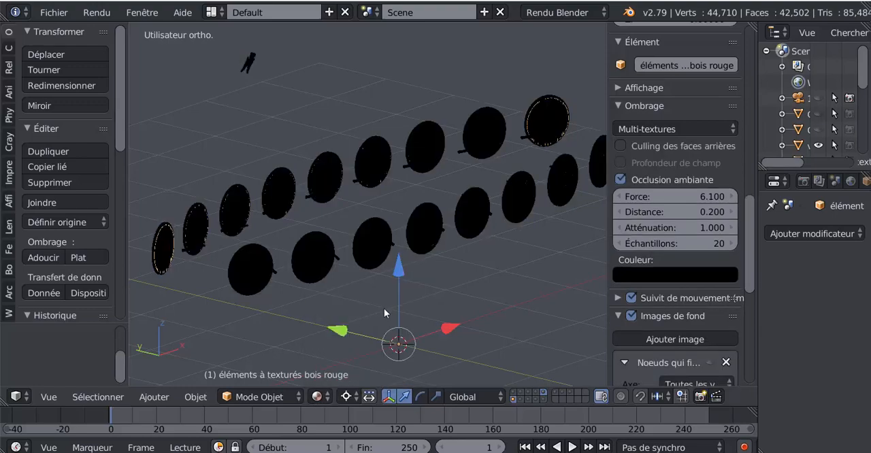
pyautogui.click(317, 398)
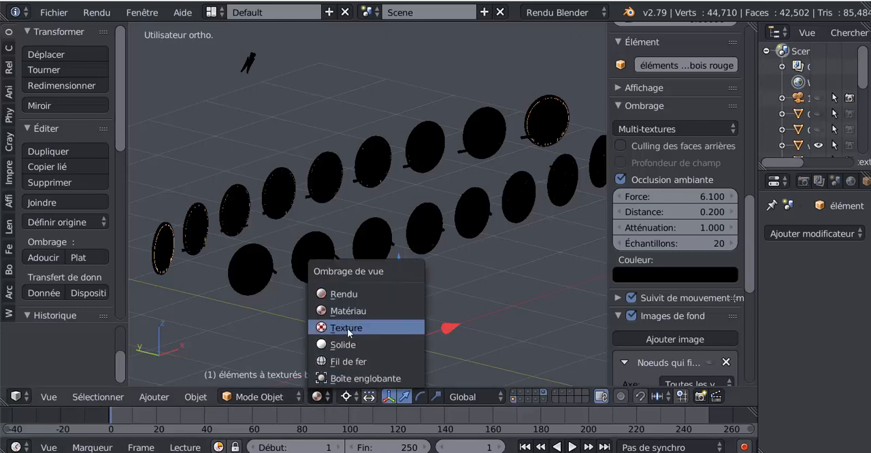
pyautogui.click(347, 329)
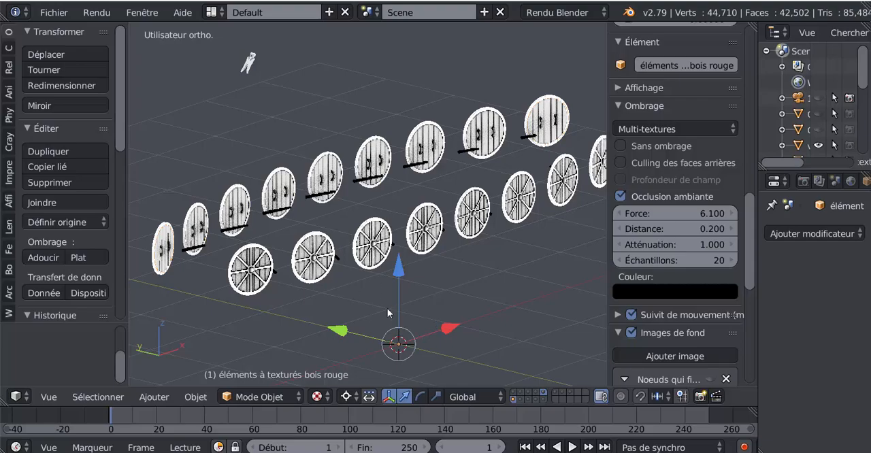
# Restore the viewport shading to Solide.
pyautogui.moveTo(387, 308)
pyautogui.mouseDown(button='middle')
pyautogui.moveTo(328, 320)
pyautogui.moveTo(486, 289)
pyautogui.moveTo(357, 324)
pyautogui.moveTo(398, 305)
pyautogui.moveTo(377, 327)
pyautogui.mouseUp(button='middle')
pyautogui.click(344, 397)
pyautogui.click(317, 397)
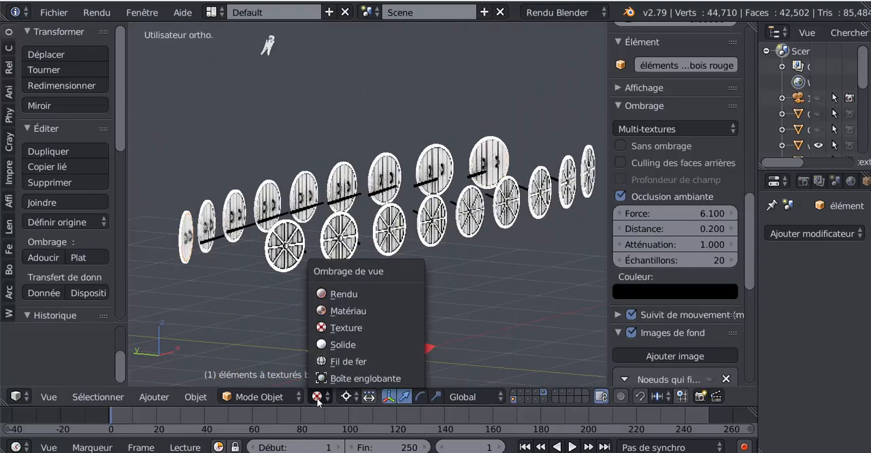
pyautogui.click(332, 345)
pyautogui.scroll(-3, 340, 344)
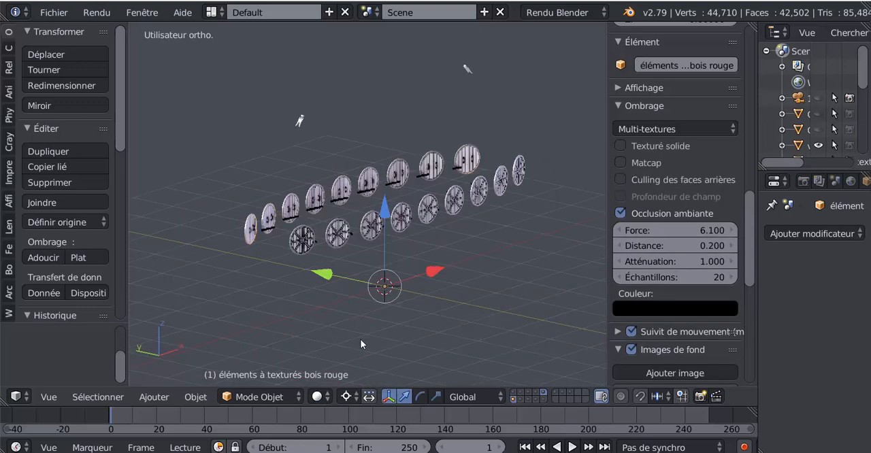
# Examine the shields' shading up close, set the ambient occlusion Force to 5.600, and narrow the 3D view's properties region.
pyautogui.scroll(4, 409, 324)
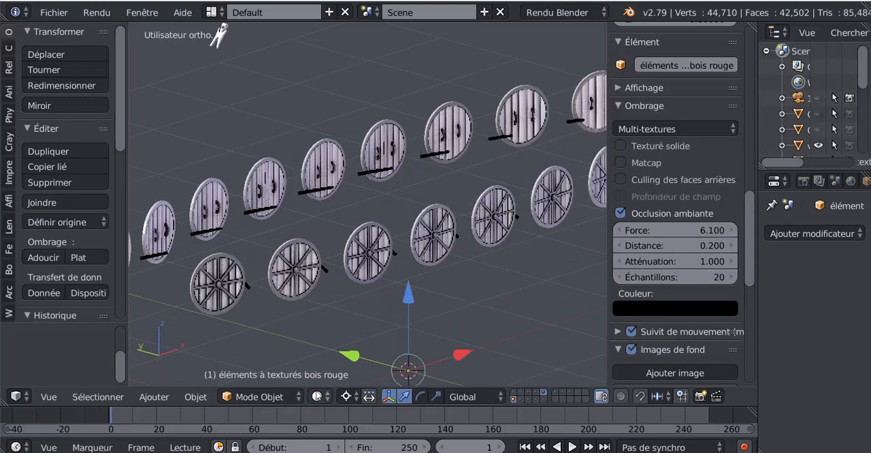
pyautogui.moveTo(390, 327); pyautogui.dragTo(359, 299, button='middle')
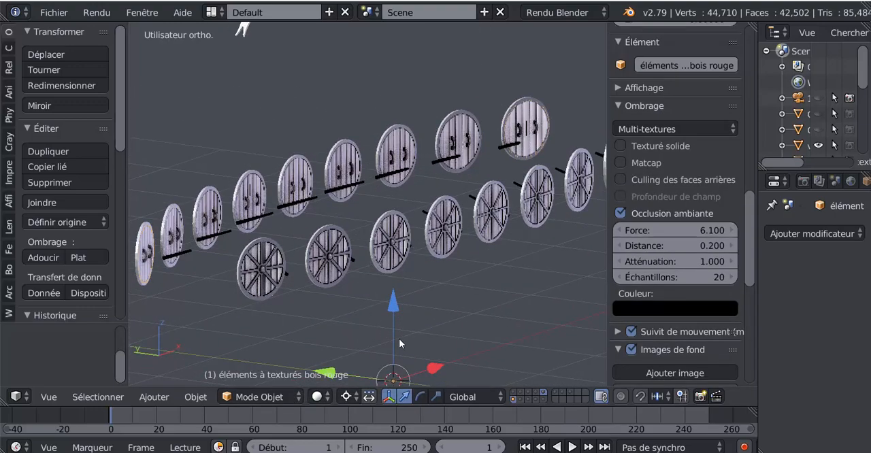
pyautogui.moveTo(406, 317); pyautogui.dragTo(347, 321, button='middle')
pyautogui.scroll(2, 412, 311)
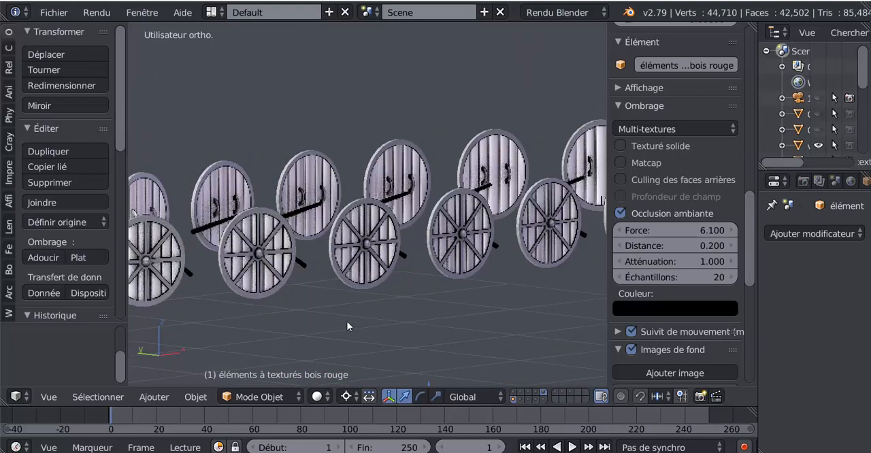
pyautogui.scroll(5, 348, 321)
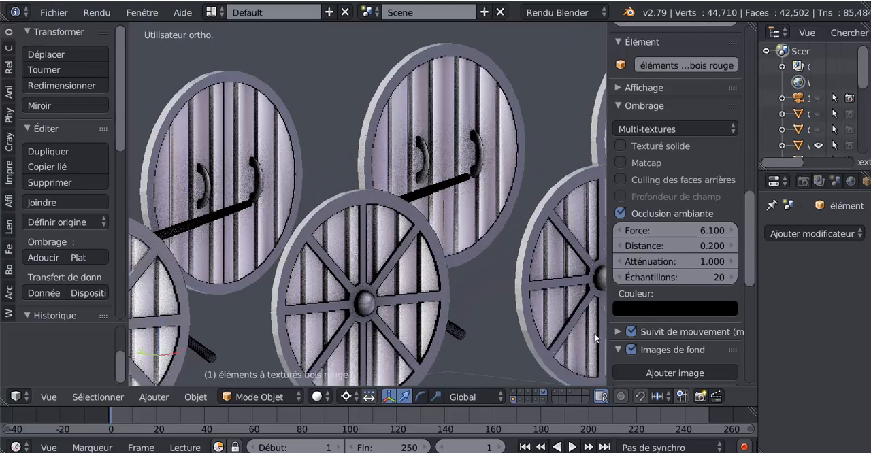
pyautogui.moveTo(672, 227)
pyautogui.mouseDown()
pyautogui.moveTo(598, 226)
pyautogui.moveTo(696, 230)
pyautogui.moveTo(654, 230)
pyautogui.moveTo(688, 230)
pyautogui.mouseUp()
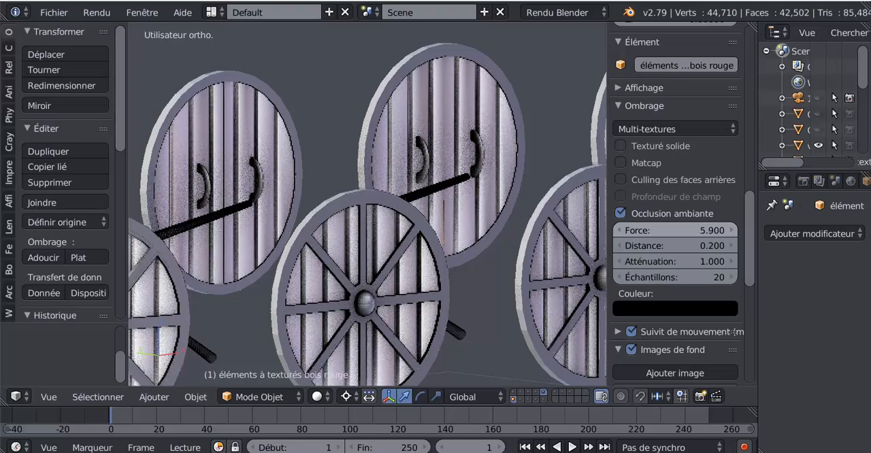
pyautogui.scroll(-4, 512, 278)
pyautogui.moveTo(432, 310)
pyautogui.mouseDown(button='middle')
pyautogui.moveTo(362, 310)
pyautogui.moveTo(334, 324)
pyautogui.moveTo(415, 295)
pyautogui.moveTo(474, 294)
pyautogui.moveTo(428, 295)
pyautogui.moveTo(484, 311)
pyautogui.mouseUp(button='middle')
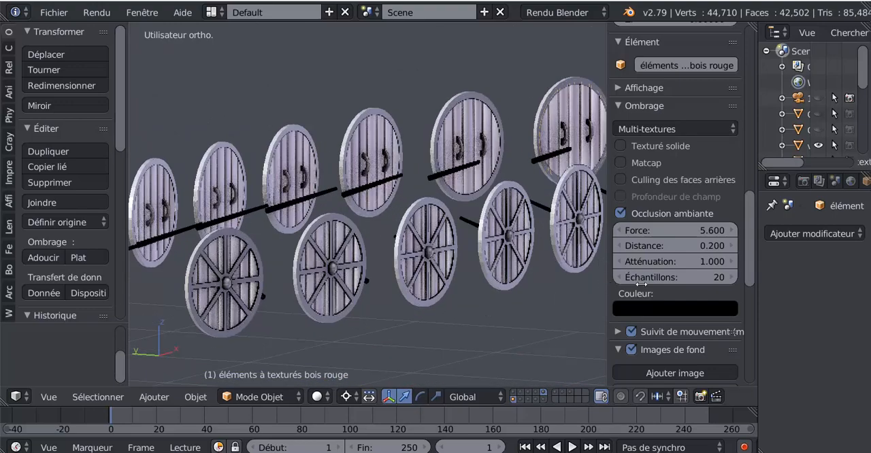
pyautogui.moveTo(606, 285); pyautogui.dragTo(642, 286)
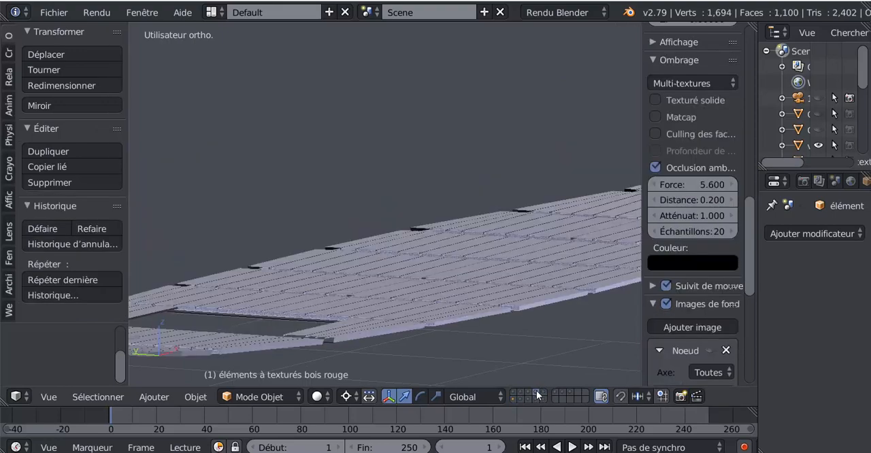
# Display only the layer that holds the shields' metal parts.
pyautogui.moveTo(536, 390); pyautogui.dragTo(499, 307, button='middle')
pyautogui.click(542, 392)
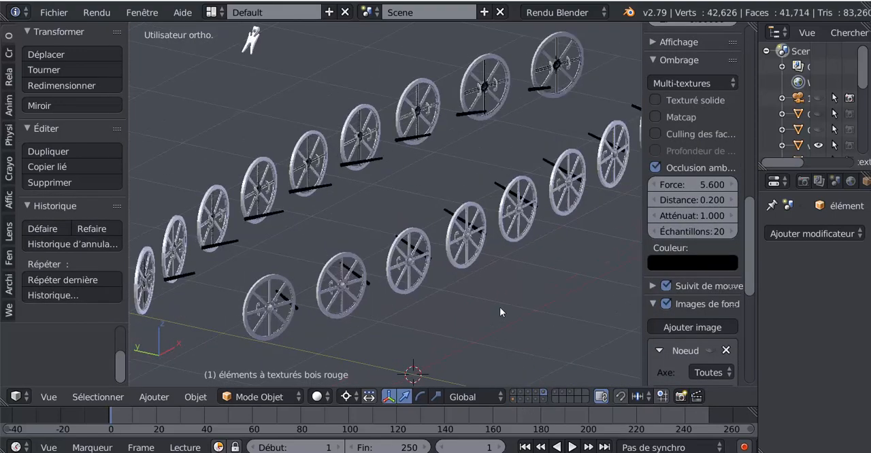
pyautogui.scroll(3, 499, 307)
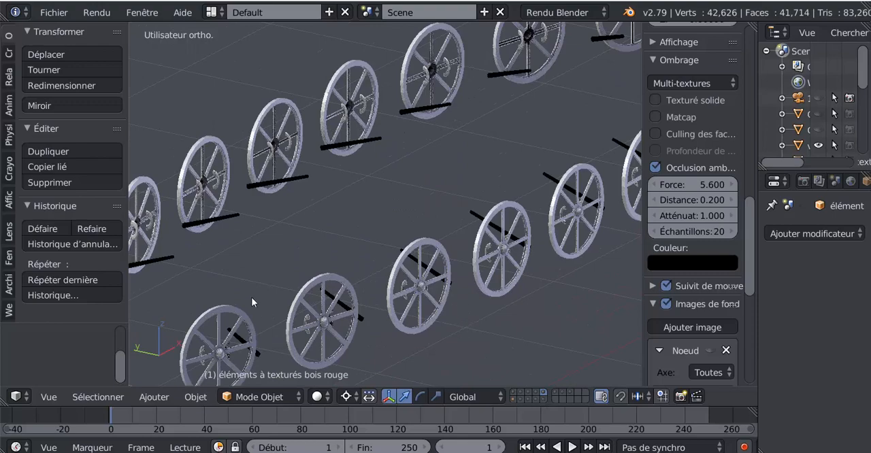
pyautogui.scroll(-3, 424, 268)
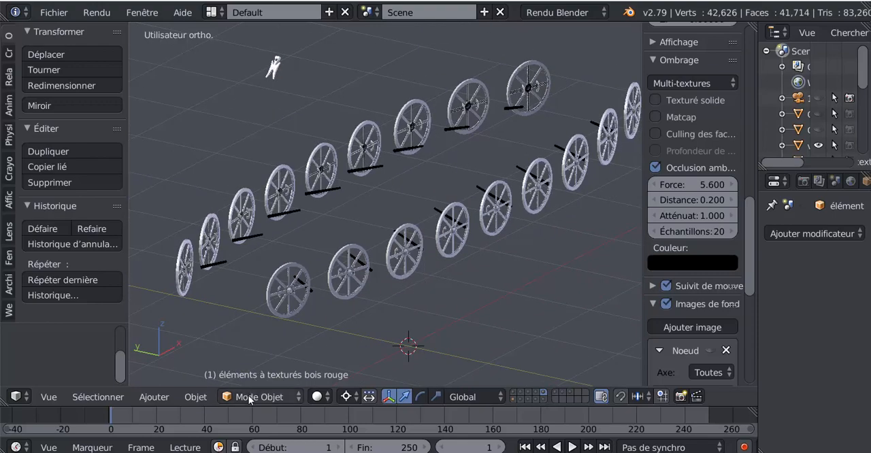
# Open the shields' shiny silver metal object in edit mode with all its geometry selected, and set the ambient occlusion Force to 0.000.
pyautogui.rightClick(421, 259)
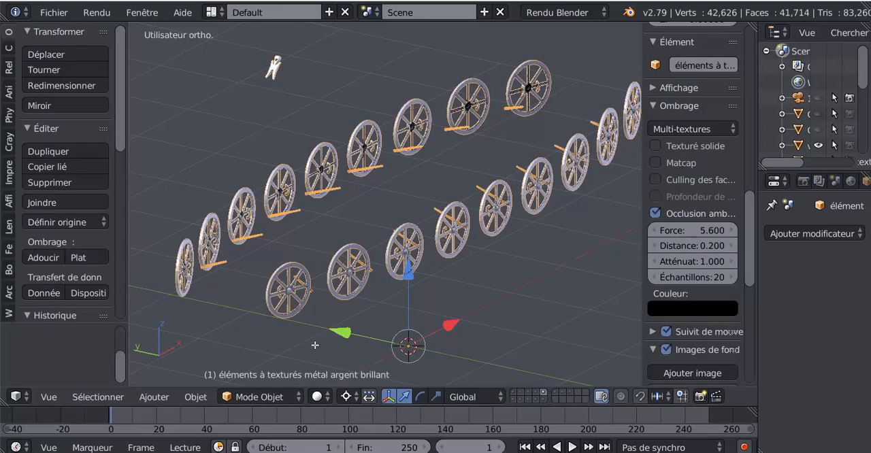
pyautogui.press('Tab')
pyautogui.press('a')
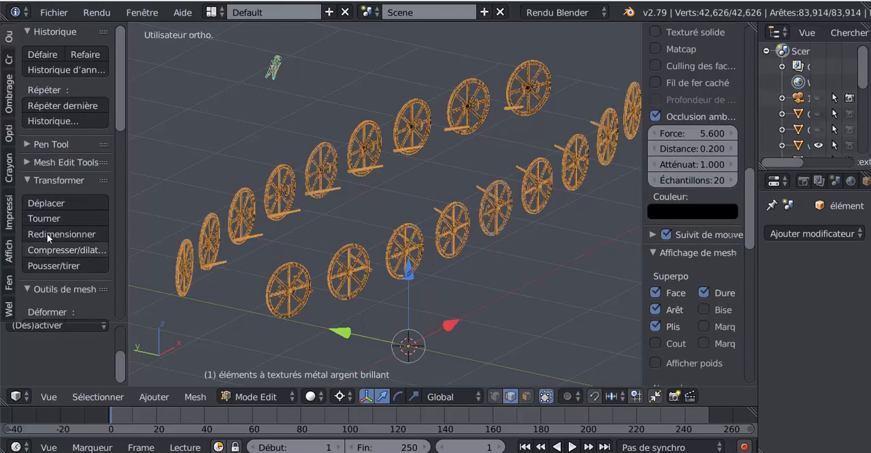
pyautogui.moveTo(123, 116); pyautogui.dragTo(123, 167)
pyautogui.scroll(5, 231, 215)
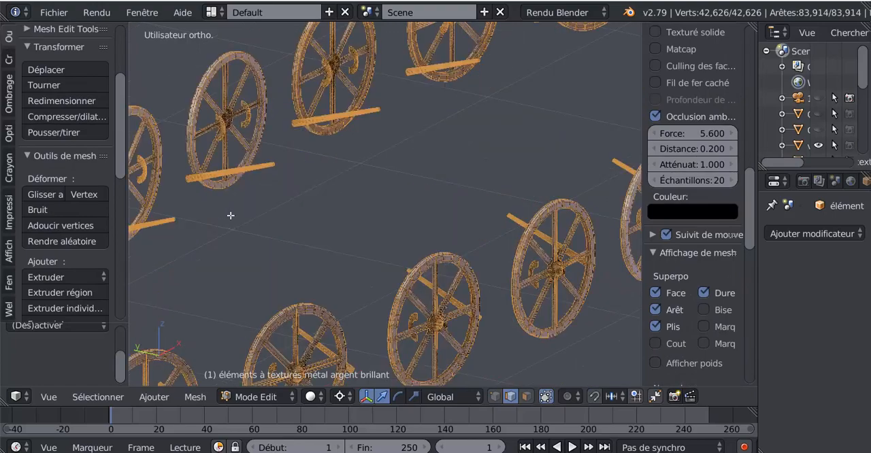
pyautogui.scroll(4, 400, 142)
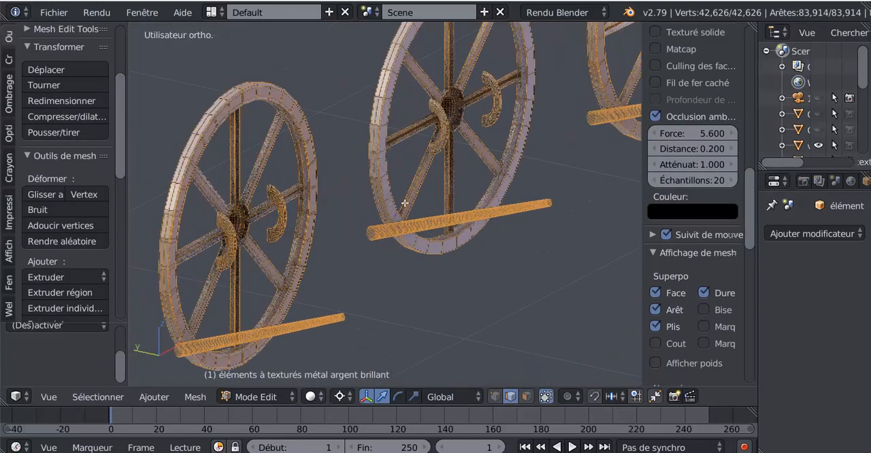
pyautogui.moveTo(708, 134); pyautogui.dragTo(655, 134)
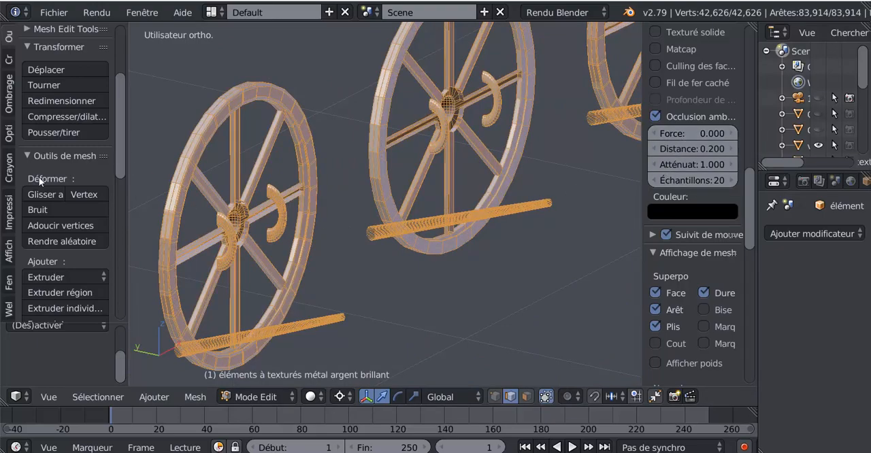
# Remove duplicate vertices from the shields' whole metal mesh and return to object mode.
pyautogui.scroll(-3, 41, 242)
pyautogui.scroll(3, 41, 242)
pyautogui.scroll(2, 40, 241)
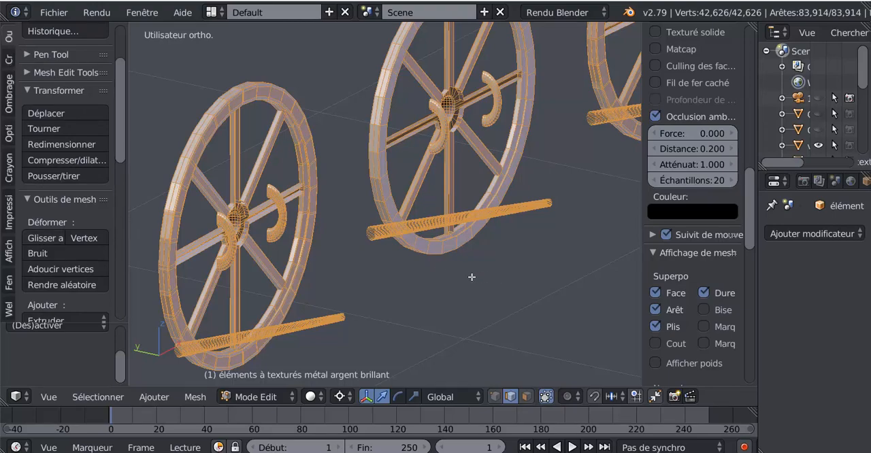
pyautogui.moveTo(119, 130); pyautogui.dragTo(127, 276)
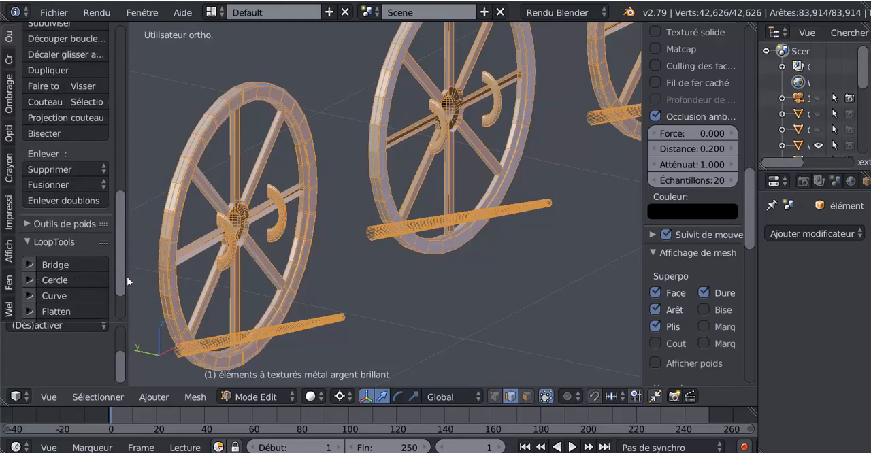
pyautogui.click(55, 168)
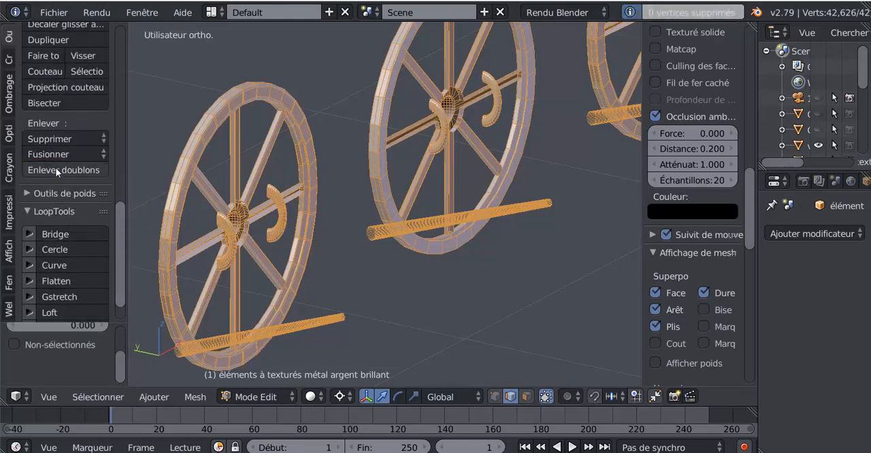
pyautogui.scroll(-6, 514, 160)
pyautogui.press('Tab')
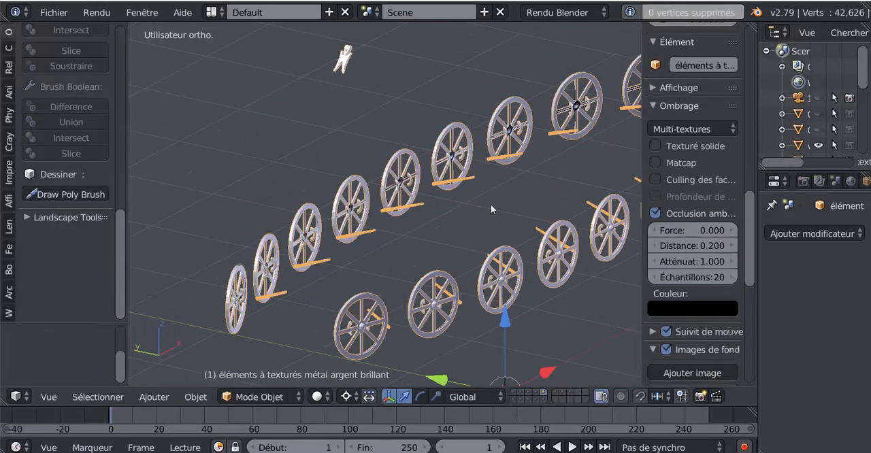
# Display all the ship's layers together with the shields, including the hull, oars, mast, sail and figureheads.
pyautogui.moveTo(488, 205); pyautogui.dragTo(519, 317, button='middle')
pyautogui.keyDown('shift'); pyautogui.click(537, 392); pyautogui.keyUp('shift')
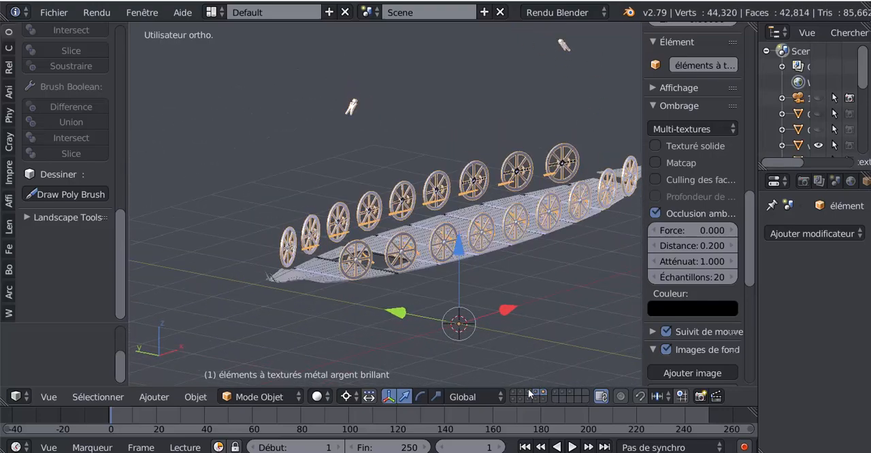
pyautogui.keyDown('shift'); pyautogui.click(529, 392); pyautogui.keyUp('shift')
pyautogui.keyDown('shift'); pyautogui.click(521, 392); pyautogui.keyUp('shift')
pyautogui.keyDown('shift'); pyautogui.click(513, 393); pyautogui.keyUp('shift')
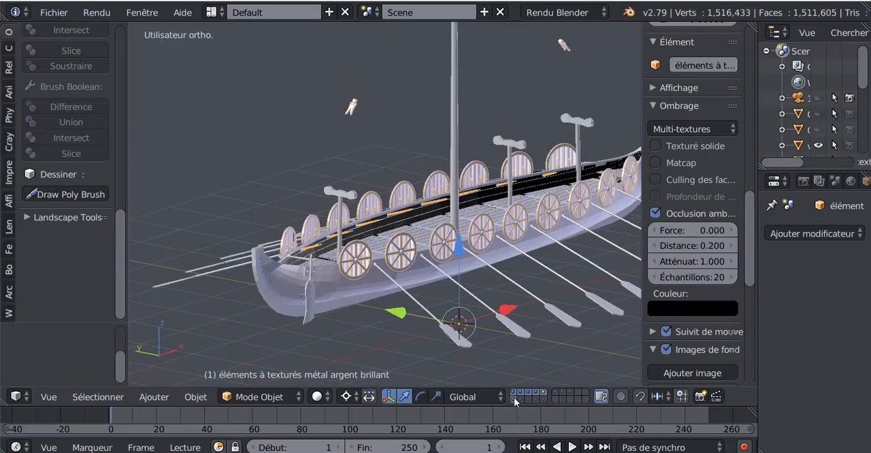
pyautogui.keyDown('shift'); pyautogui.click(544, 393); pyautogui.keyUp('shift')
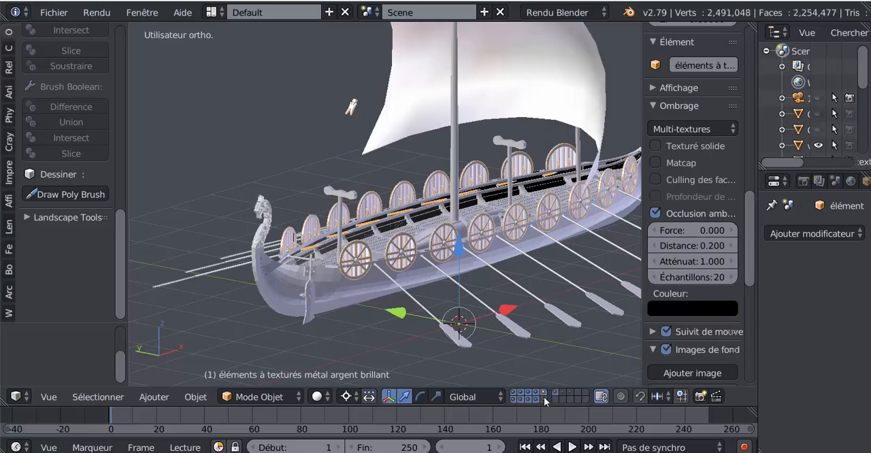
pyautogui.keyDown('shift'); pyautogui.click(557, 393); pyautogui.keyUp('shift')
pyautogui.keyDown('shift'); pyautogui.click(563, 392); pyautogui.keyUp('shift')
pyautogui.keyDown('shift'); pyautogui.click(570, 393); pyautogui.keyUp('shift')
pyautogui.scroll(-3, 550, 304)
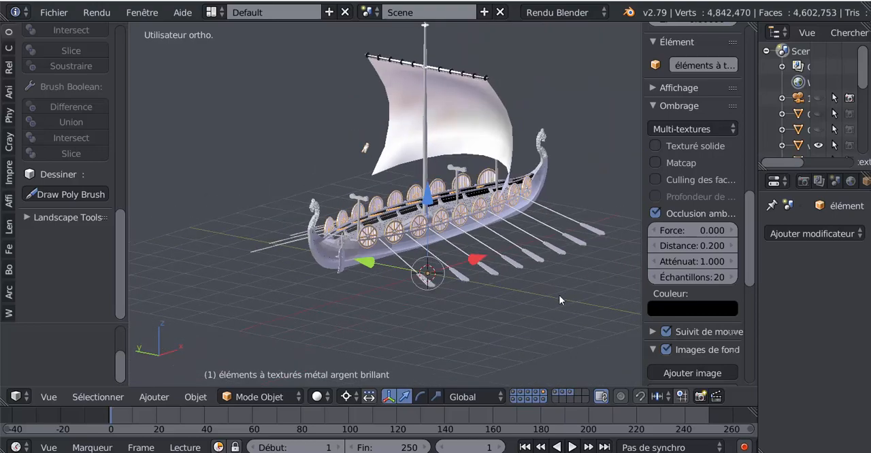
# Set the ambient occlusion Force to 4.100, hide the 3D view's properties region, and inspect the complete ship.
pyautogui.moveTo(559, 295); pyautogui.dragTo(286, 299, button='middle')
pyautogui.scroll(4, 388, 280)
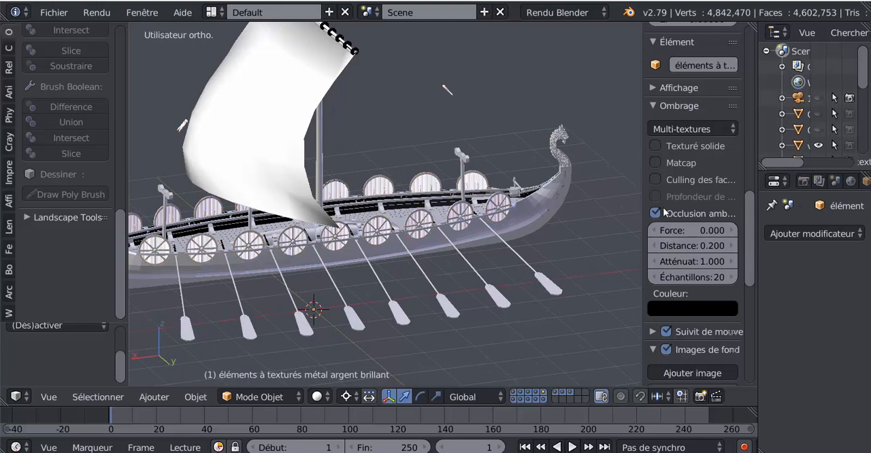
pyautogui.moveTo(680, 230); pyautogui.dragTo(718, 230)
pyautogui.moveTo(535, 270); pyautogui.dragTo(577, 258, button='middle')
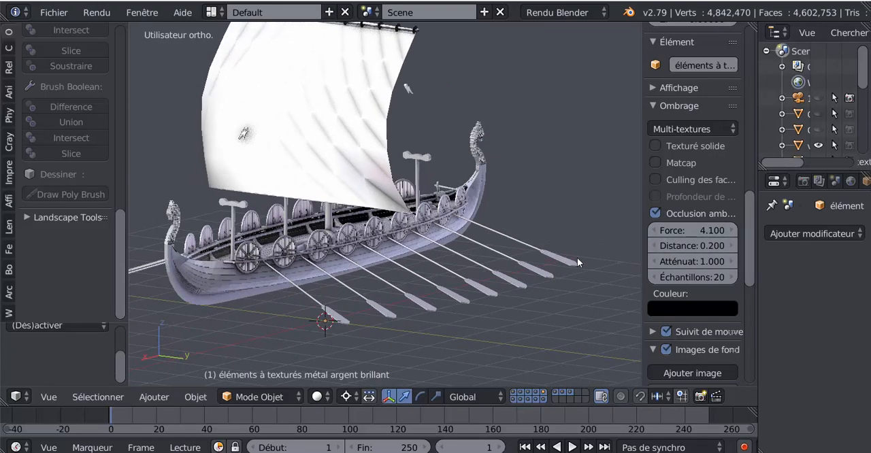
pyautogui.press('n')
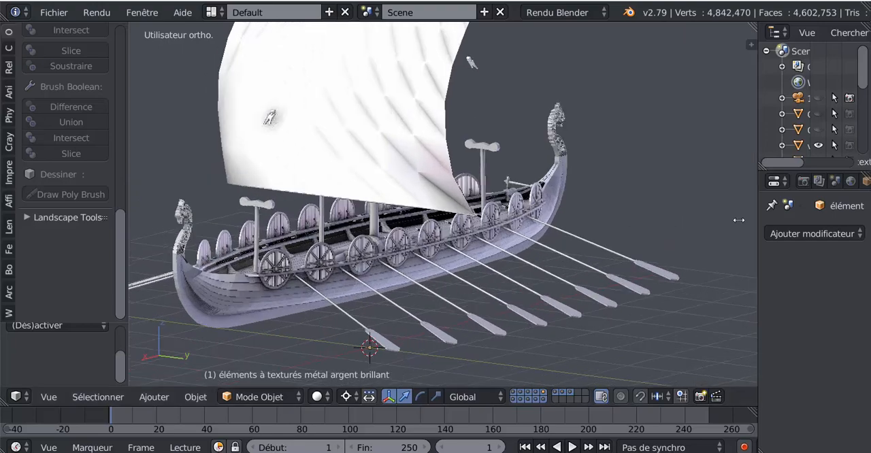
pyautogui.moveTo(665, 232); pyautogui.dragTo(588, 224, button='middle')
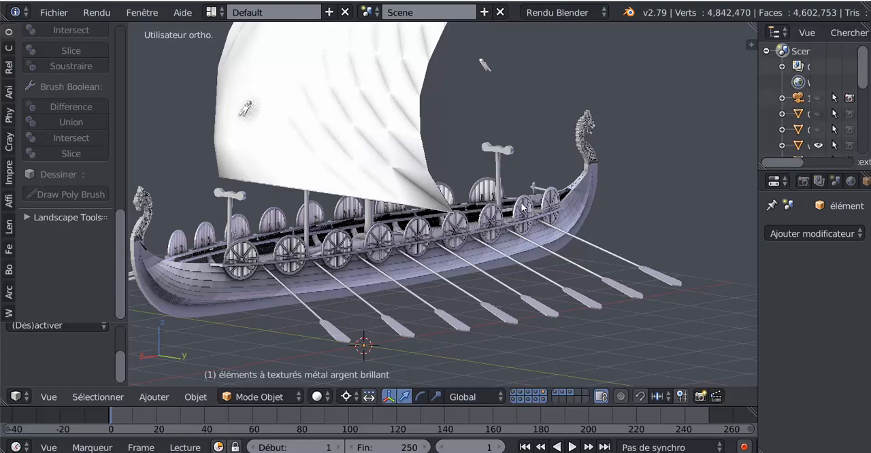
pyautogui.moveTo(554, 218); pyautogui.dragTo(752, 117, button='middle')
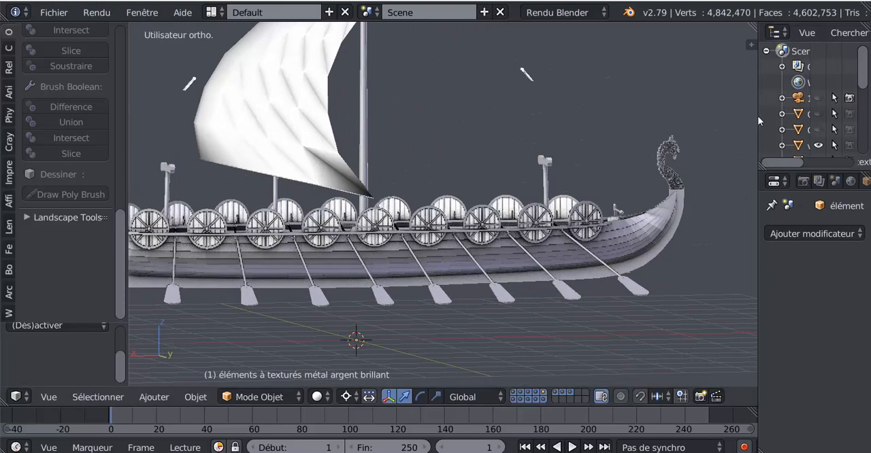
# Widen the outliner and make both Cordages objects visible, leaving the camera hidden.
pyautogui.moveTo(758, 113); pyautogui.dragTo(723, 113)
pyautogui.click(819, 98)
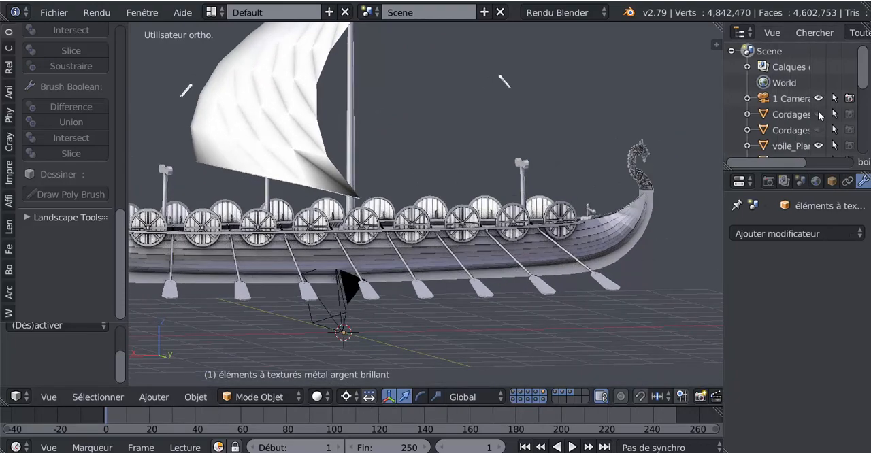
pyautogui.click(818, 114)
pyautogui.moveTo(580, 177); pyautogui.dragTo(514, 225, button='middle')
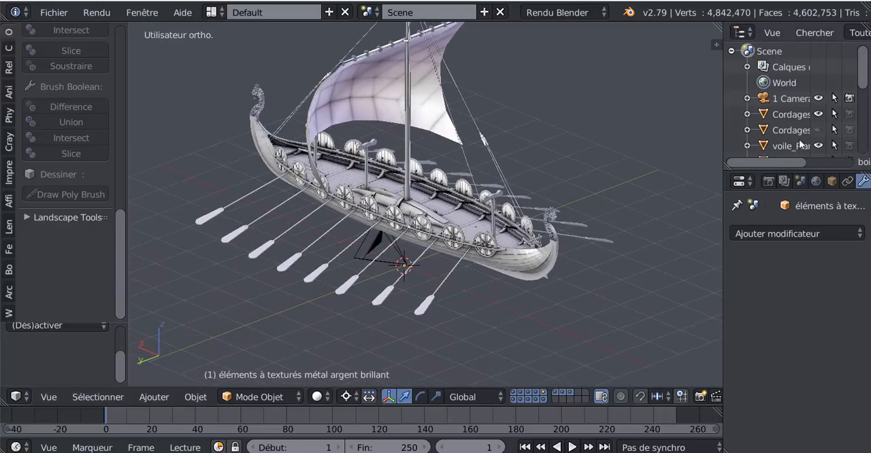
pyautogui.click(819, 130)
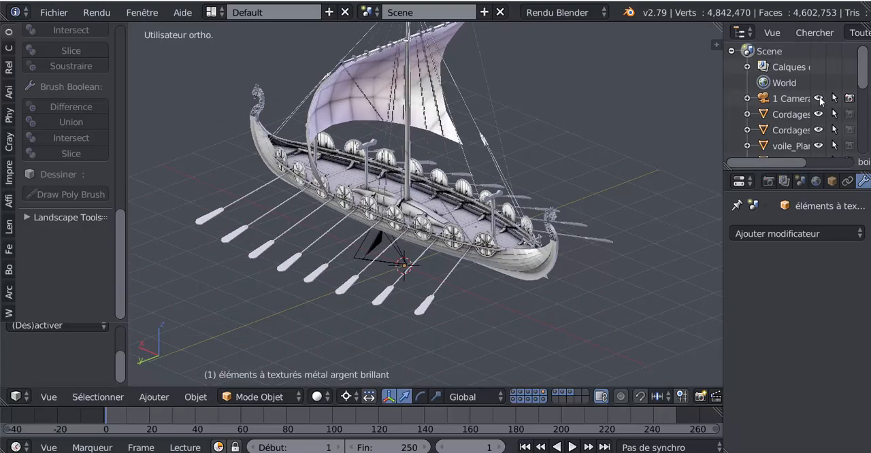
pyautogui.click(819, 99)
pyautogui.moveTo(561, 145); pyautogui.dragTo(571, 190, button='middle')
pyautogui.scroll(3, 500, 160)
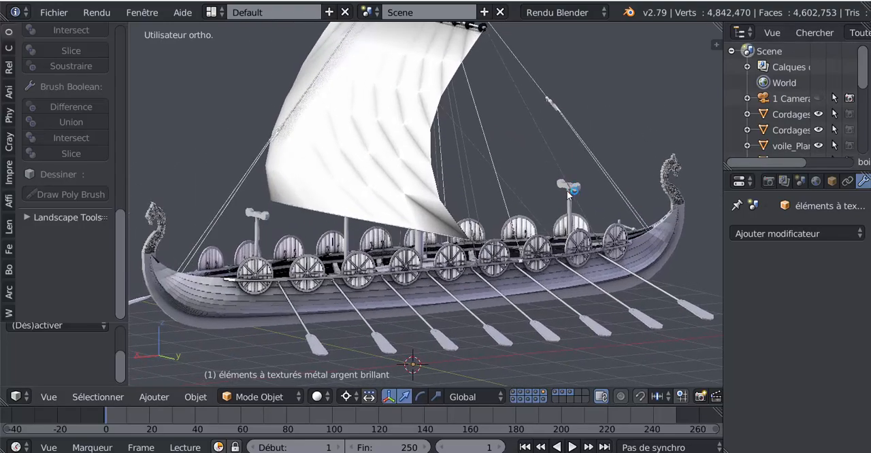
# Switch the render engine to Rendu Cycles and save the current Blender file.
pyautogui.scroll(-1, 510, 170)
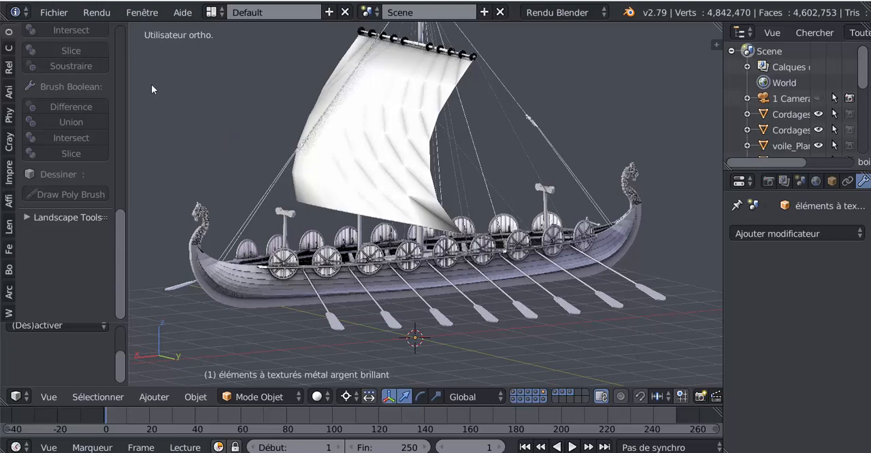
pyautogui.scroll(-2, 219, 126)
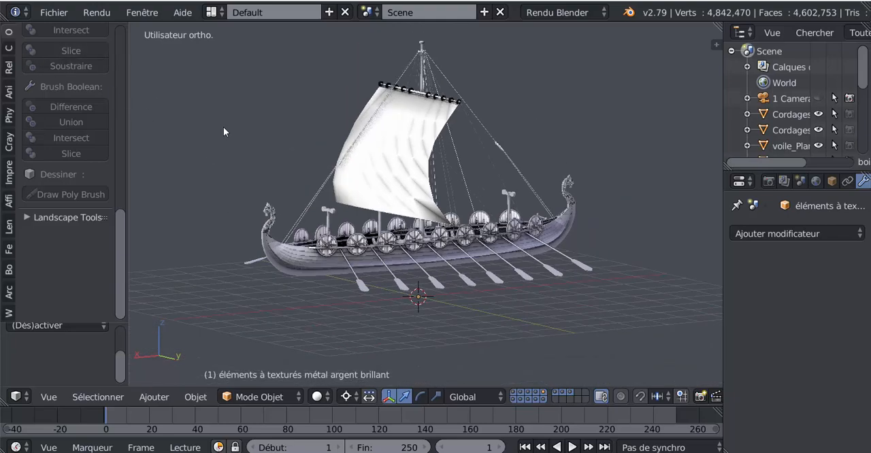
pyautogui.scroll(3, 262, 129)
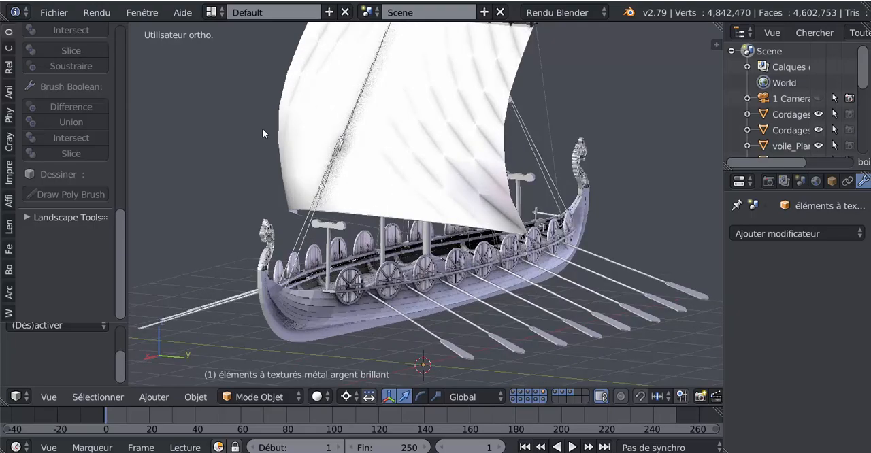
pyautogui.click(567, 10)
pyautogui.click(564, 65)
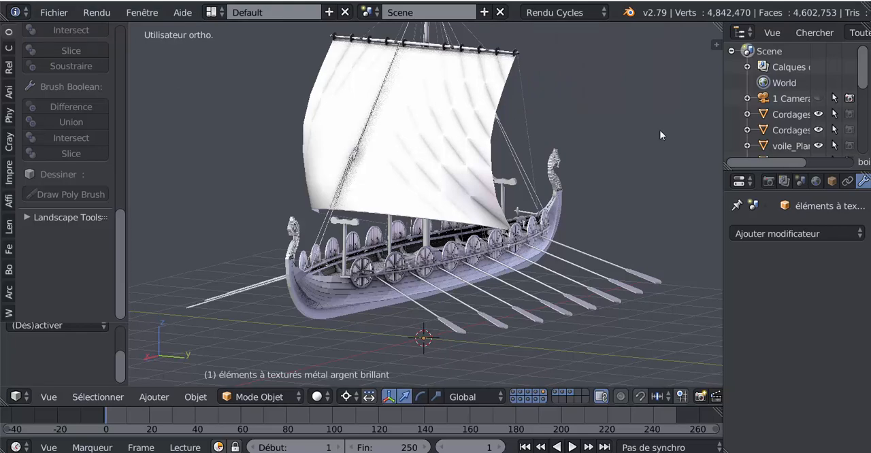
pyautogui.moveTo(624, 153); pyautogui.dragTo(616, 173, button='middle')
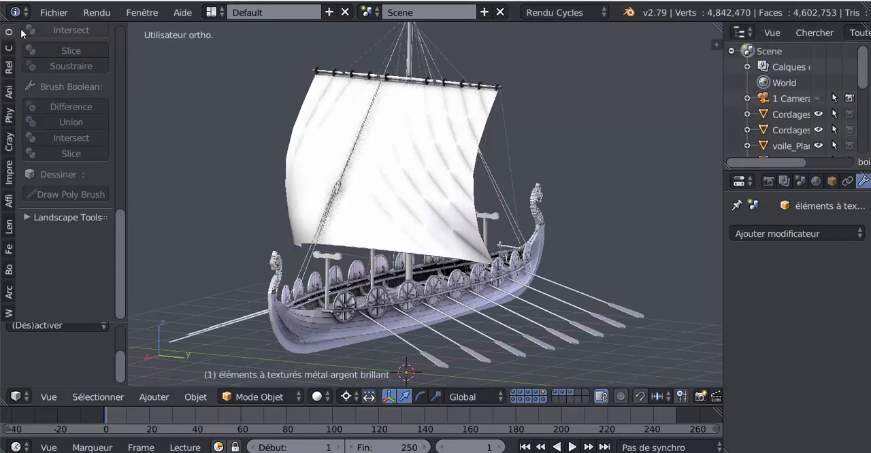
pyautogui.click(54, 13)
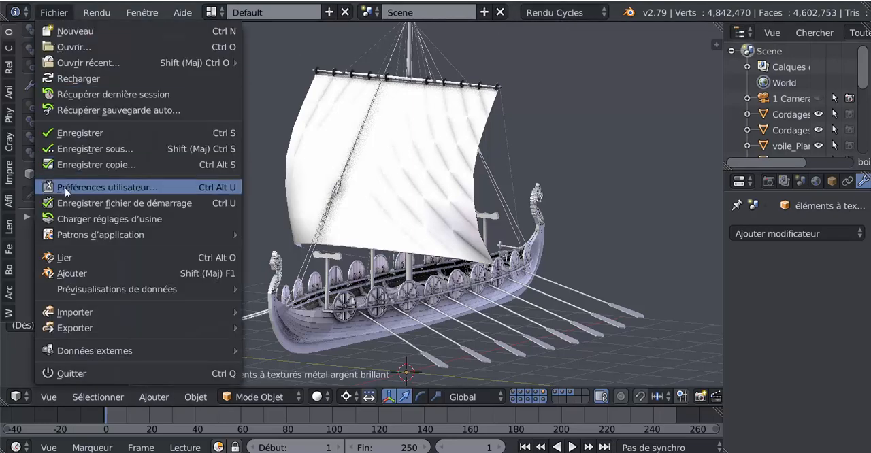
pyautogui.click(73, 134)
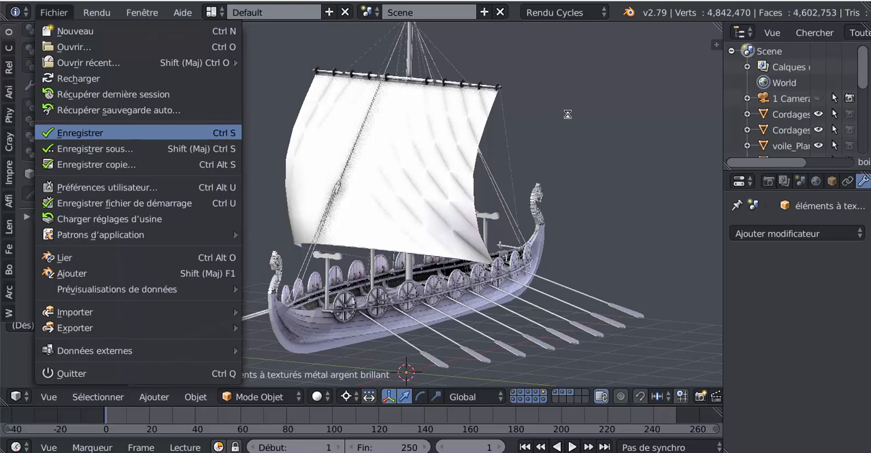